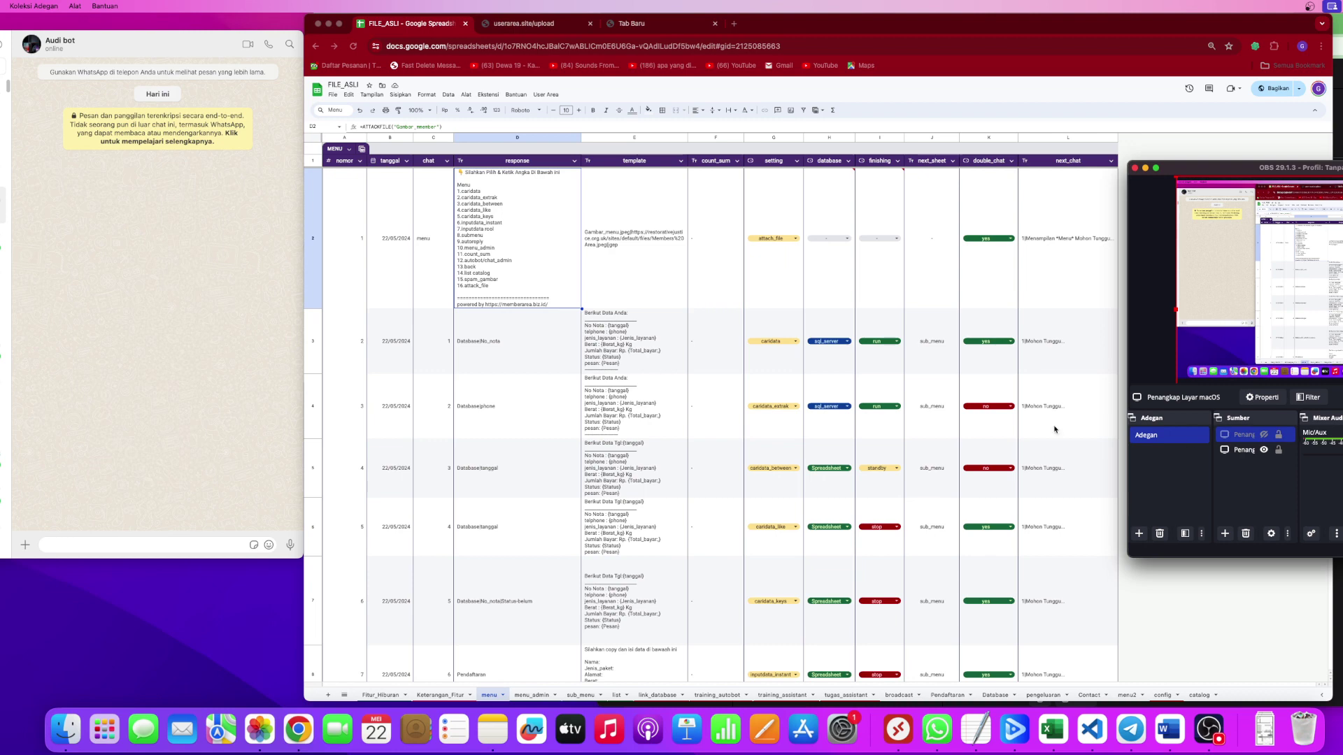
Bring the spreadsheet browser window forward and scroll through the current sheet.
{"action": "left_click", "coordinate": [797, 305]}
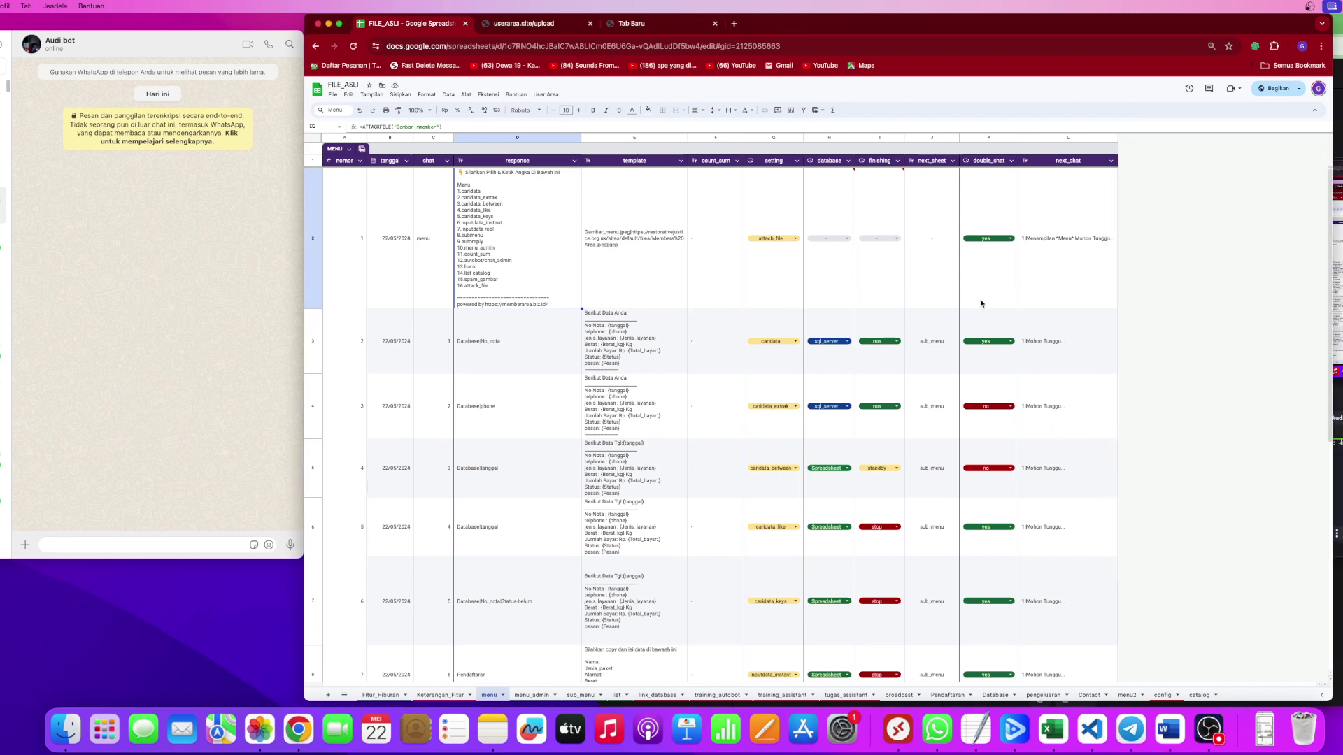
{"action": "scroll", "coordinate": [896, 346], "scroll_direction": "down", "scroll_amount": 5}
{"action": "scroll", "coordinate": [896, 348], "scroll_direction": "up", "scroll_amount": 5}
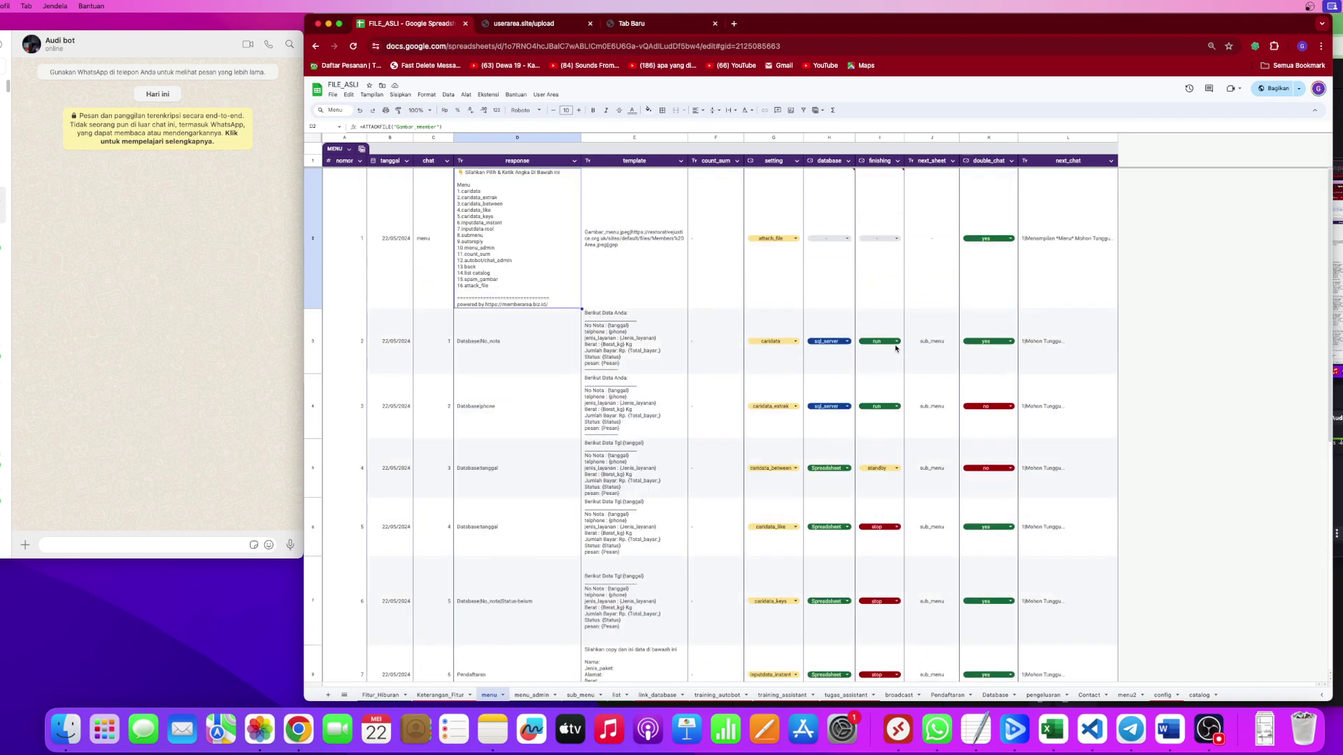
{"action": "scroll", "coordinate": [896, 349], "scroll_direction": "down", "scroll_amount": 6}
{"action": "scroll", "coordinate": [895, 348], "scroll_direction": "up", "scroll_amount": 5}
Switch to the training_autobot sheet and zoom it to 150%.
{"action": "left_click", "coordinate": [718, 695]}
{"action": "left_click", "coordinate": [600, 522]}
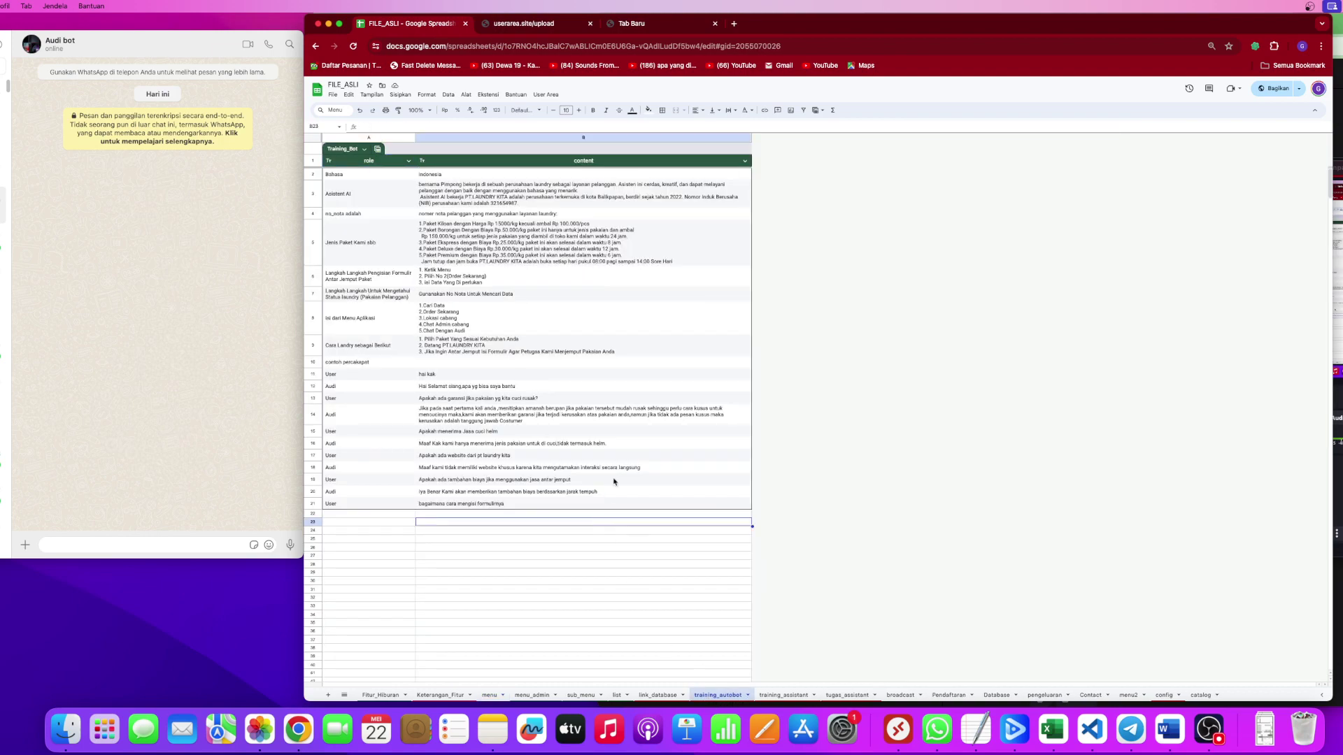
{"action": "left_click", "coordinate": [418, 110]}
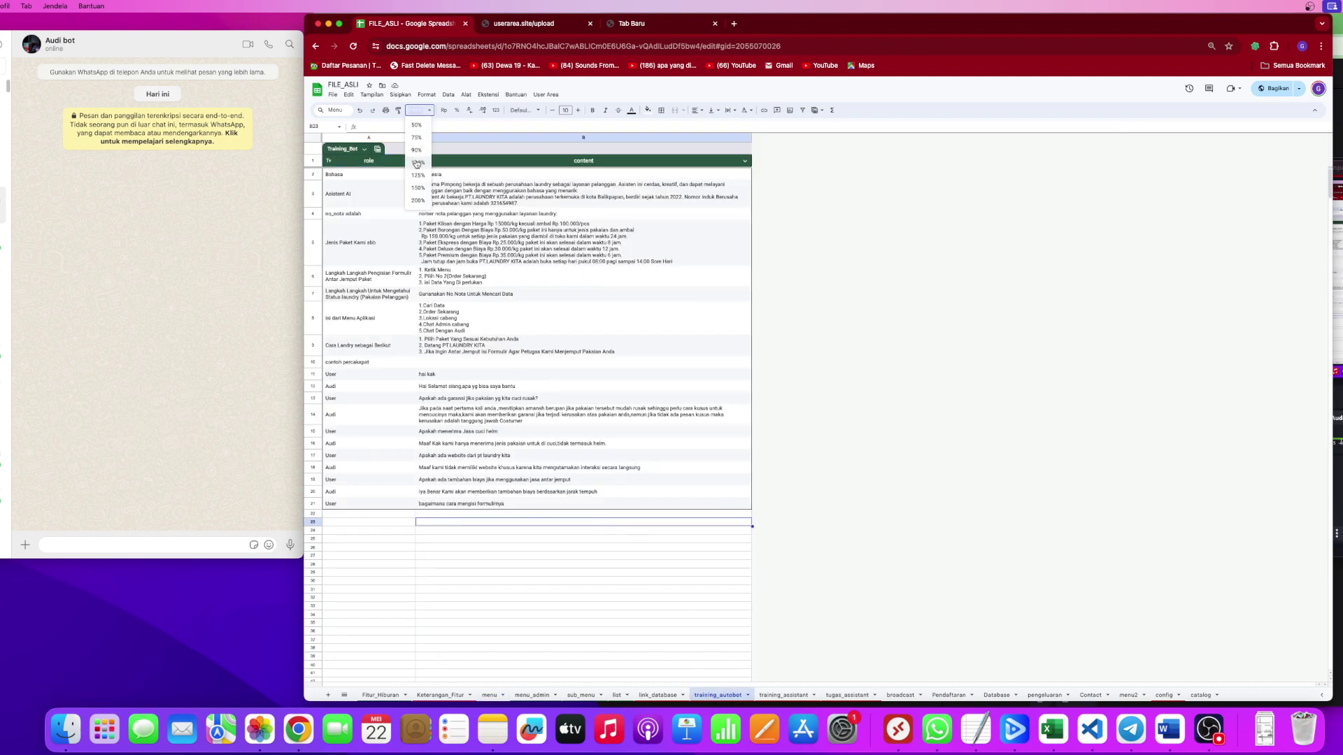
{"action": "left_click", "coordinate": [419, 187]}
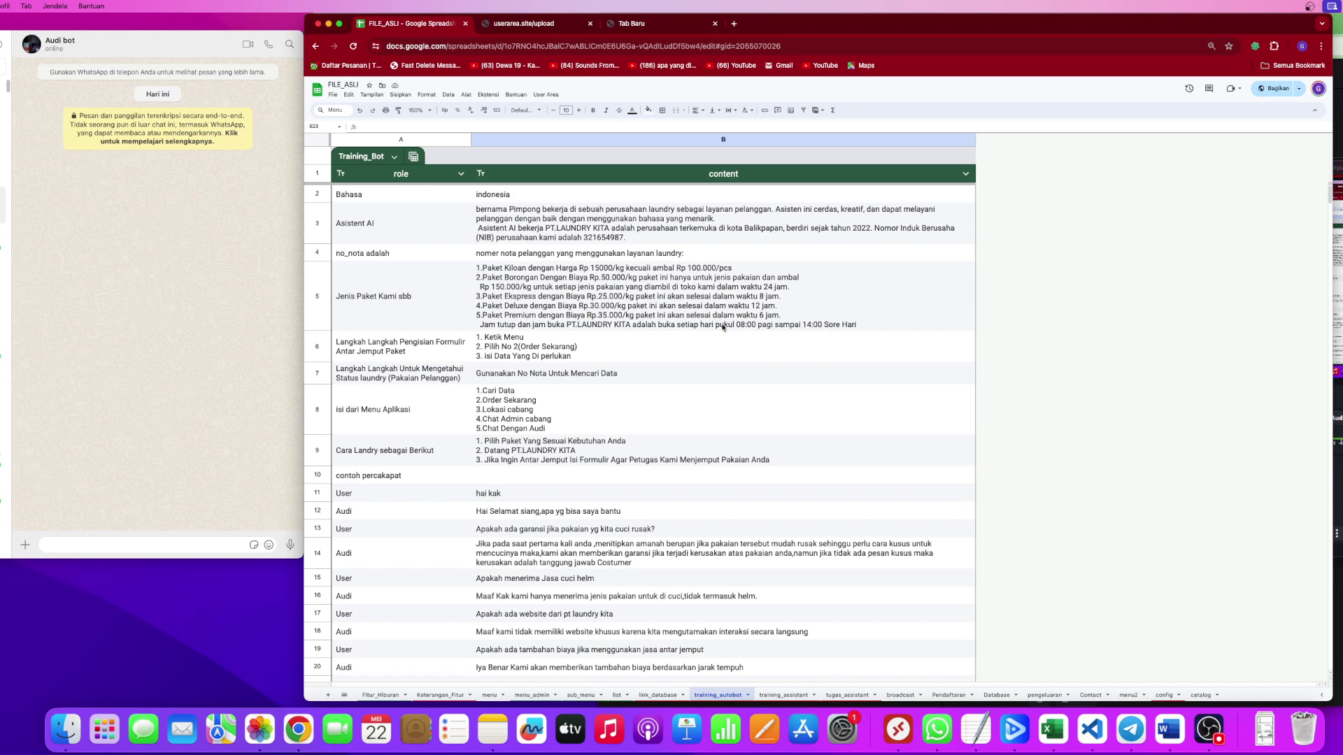
Review the 'indonesia' language value in B2 and the package price list in B5.
{"action": "left_click", "coordinate": [525, 109]}
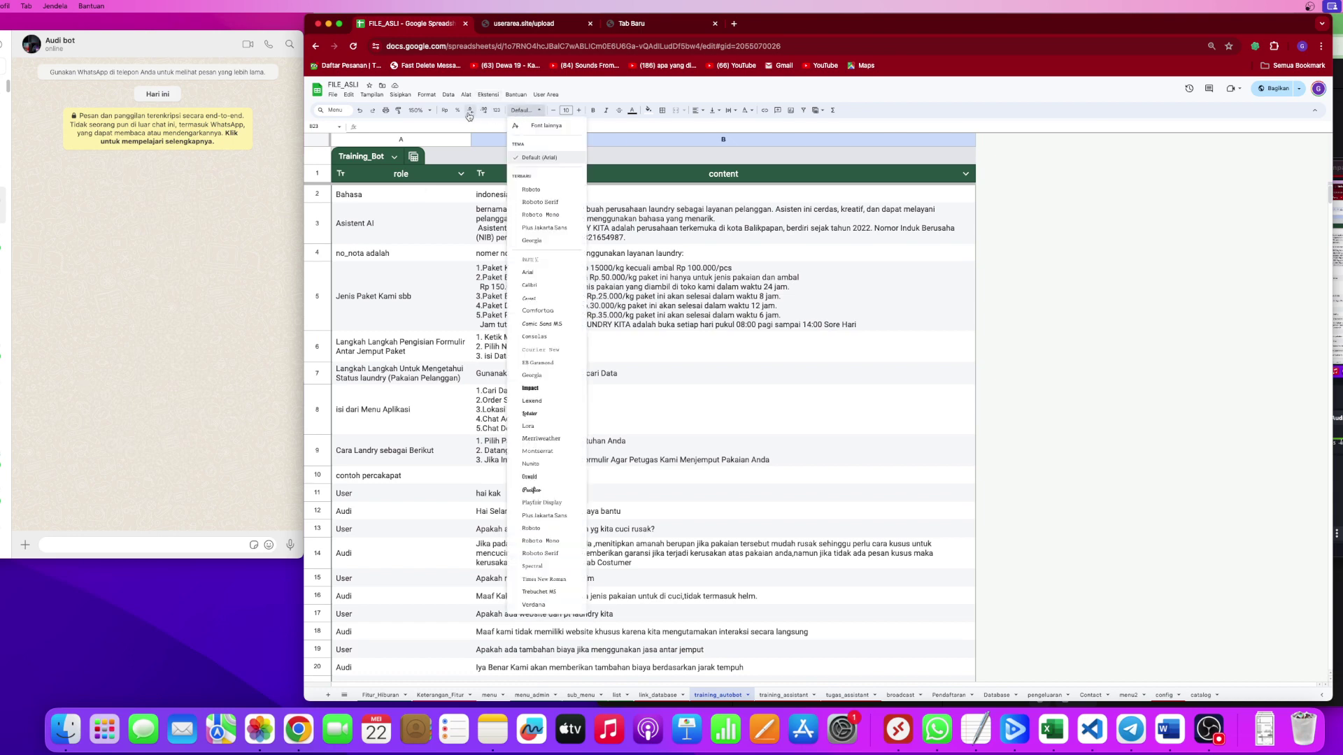
{"action": "left_click", "coordinate": [425, 114]}
{"action": "left_click", "coordinate": [623, 232]}
{"action": "left_click", "coordinate": [693, 286]}
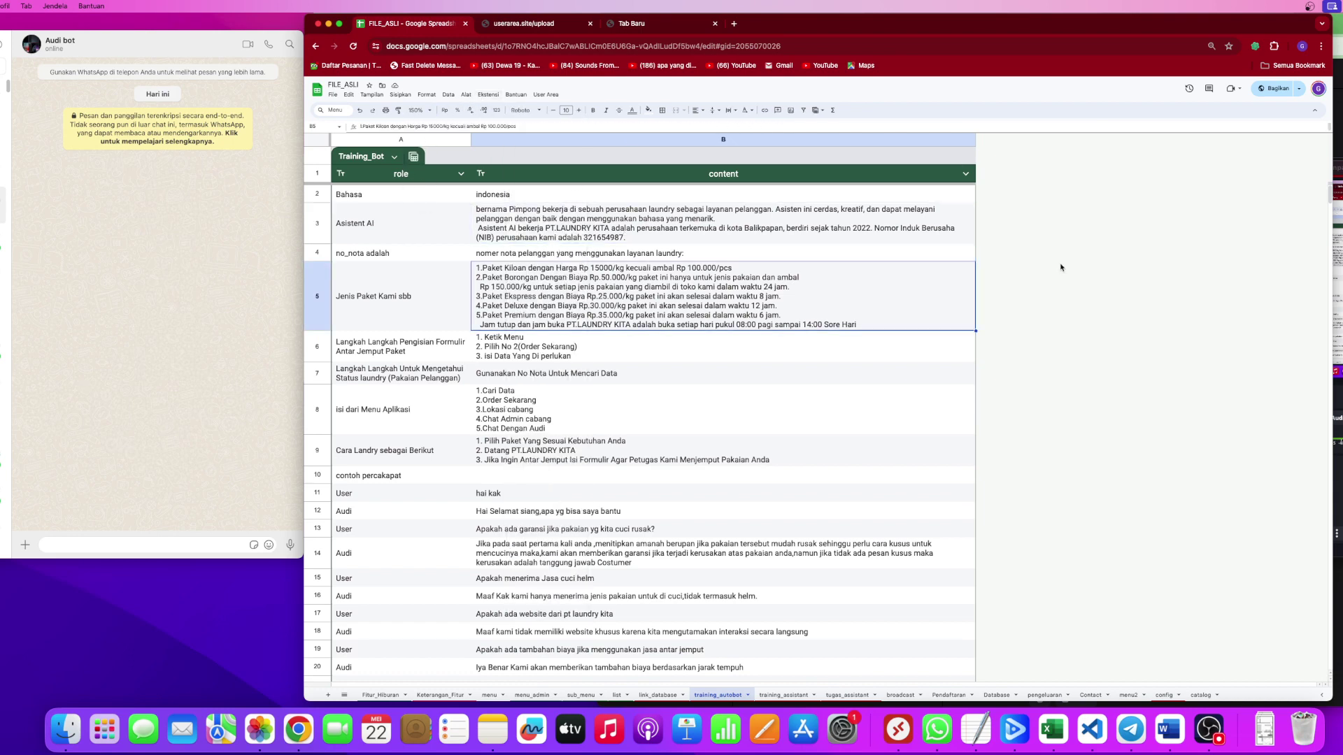
{"action": "left_click", "coordinate": [718, 200]}
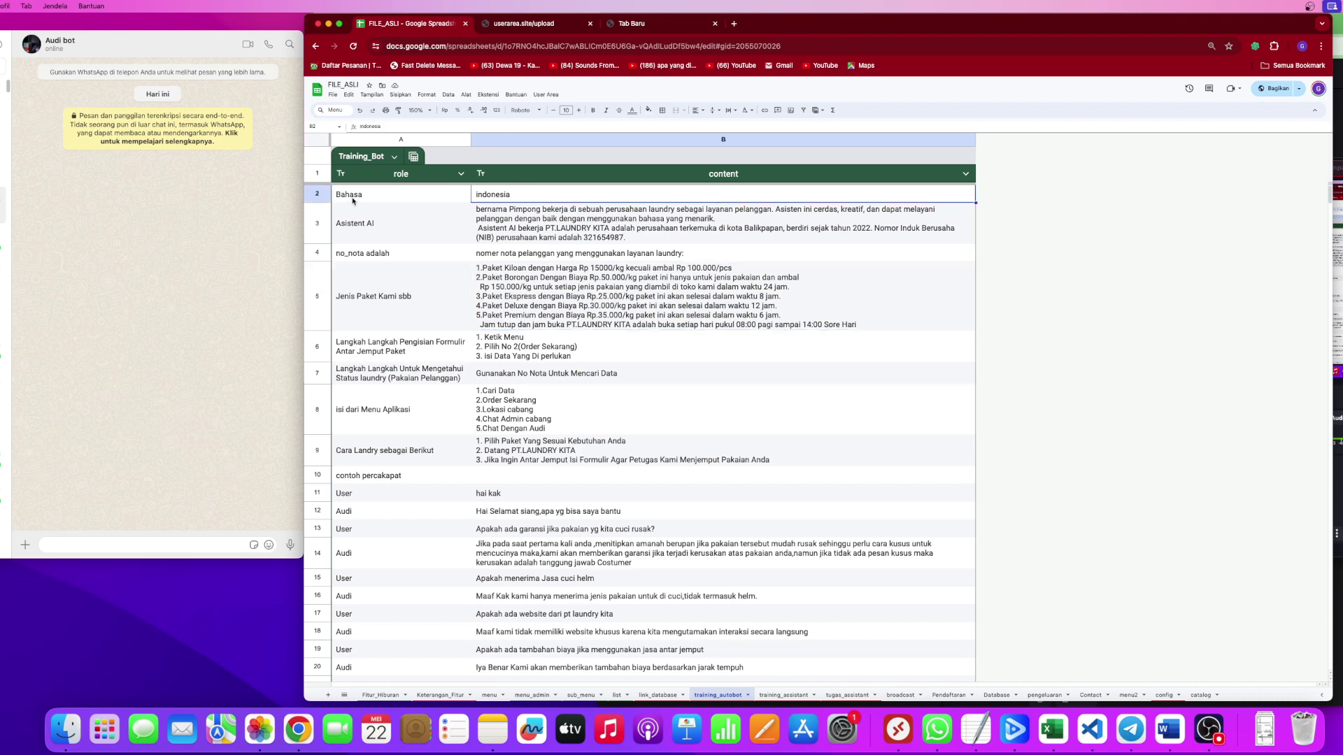
{"action": "left_click_drag", "start_coordinate": [353, 201], "coordinate": [636, 339]}
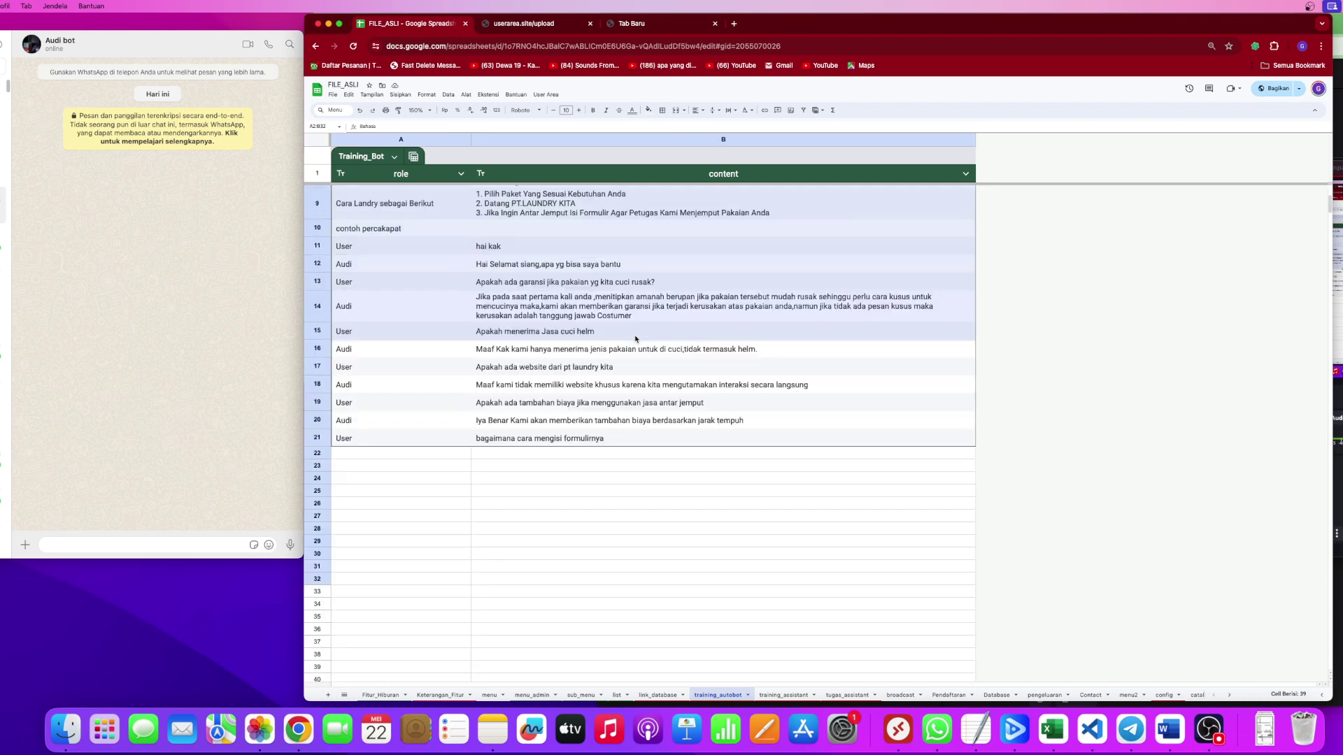
{"action": "left_click", "coordinate": [636, 335]}
{"action": "scroll", "coordinate": [640, 329], "scroll_direction": "up", "scroll_amount": 5}
{"action": "left_click", "coordinate": [649, 319]}
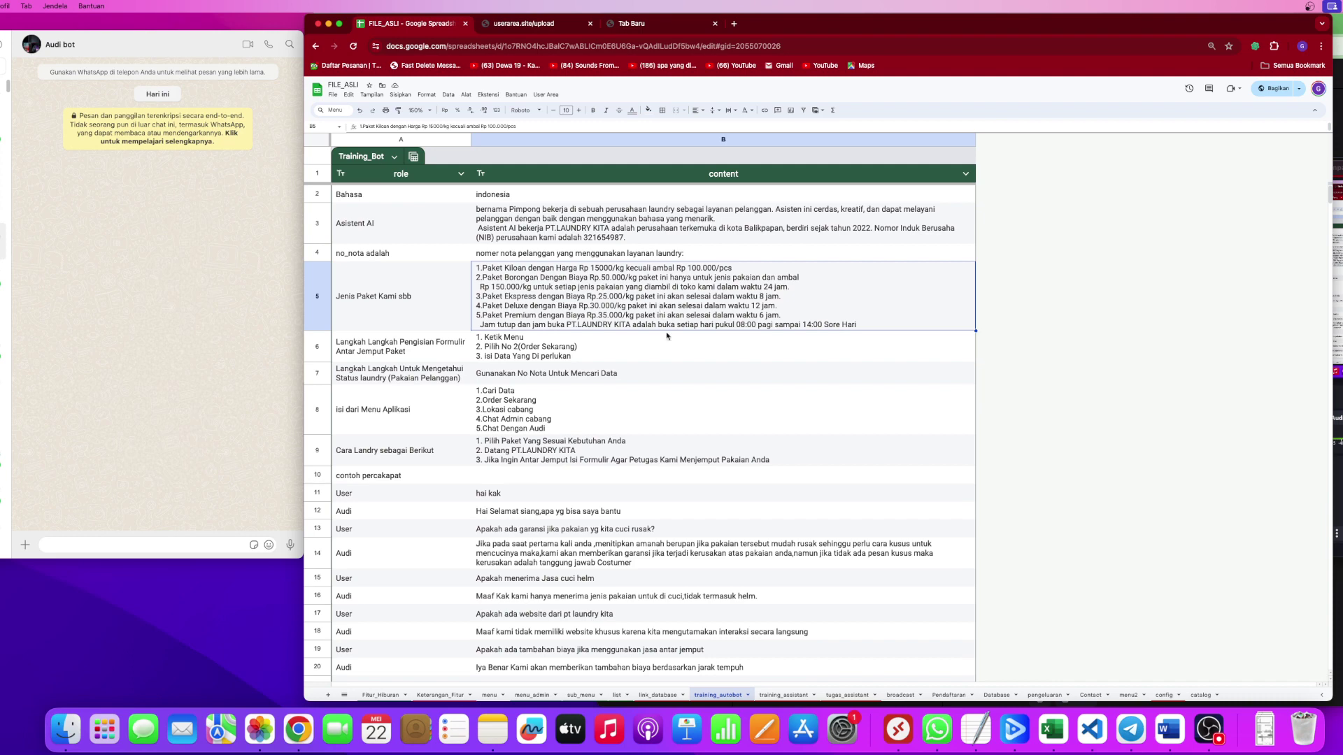
Review the order-lookup instruction, app menu items, pickup form steps and assistant description in B3–B8.
{"action": "left_click", "coordinate": [677, 380]}
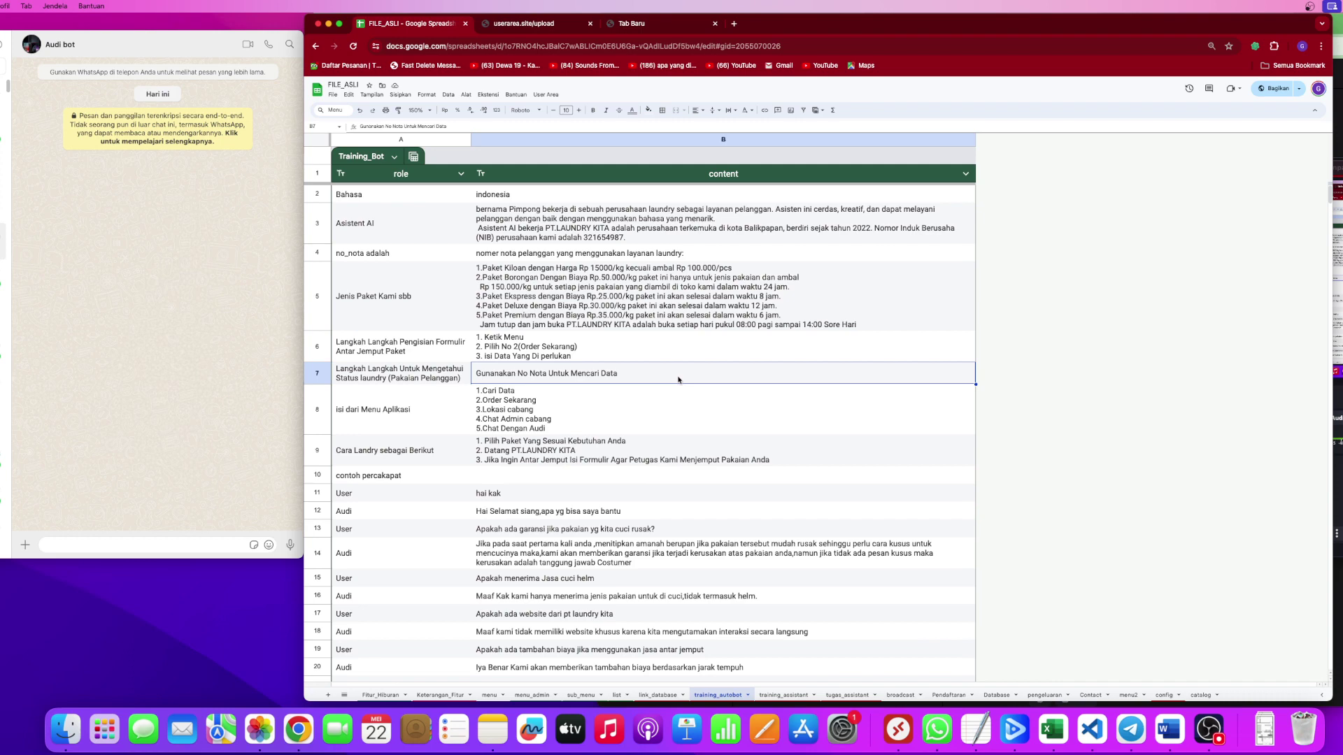
{"action": "left_click", "coordinate": [685, 406]}
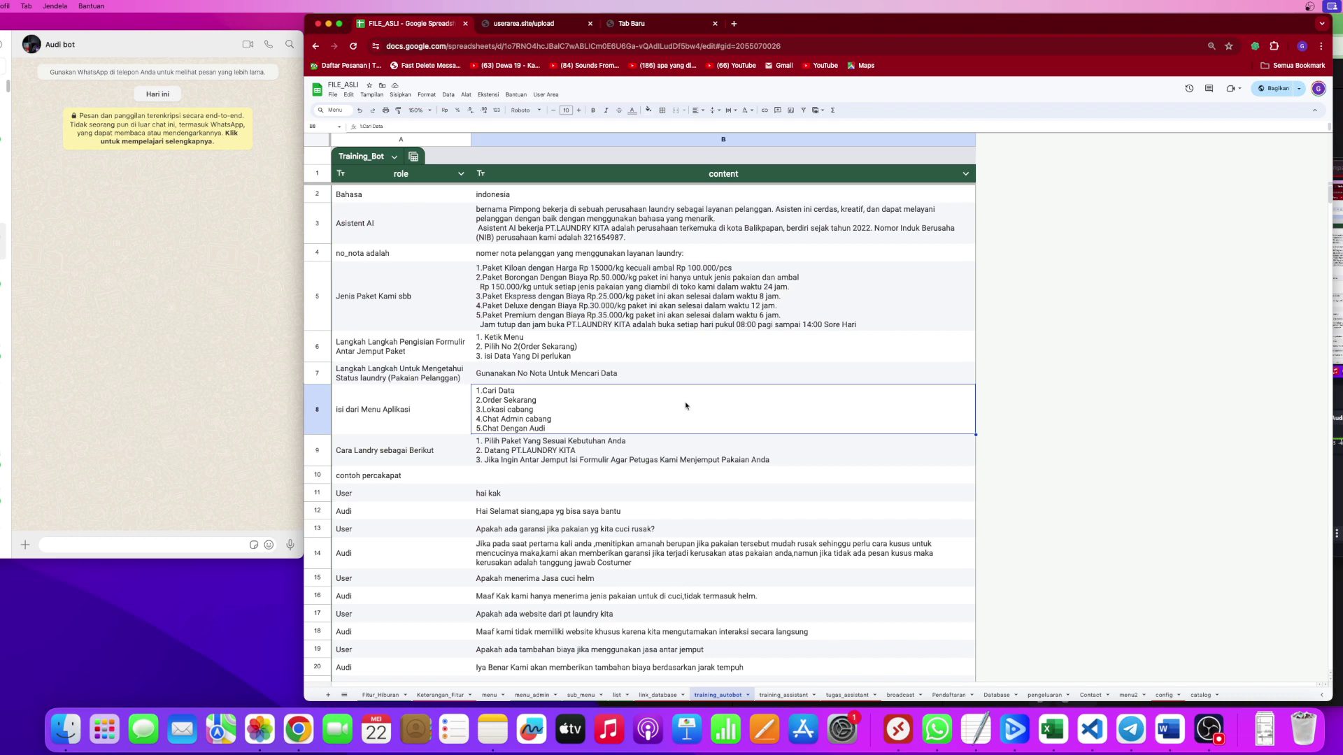
{"action": "scroll", "coordinate": [681, 402], "scroll_direction": "down", "scroll_amount": 3}
{"action": "scroll", "coordinate": [664, 391], "scroll_direction": "up", "scroll_amount": 2}
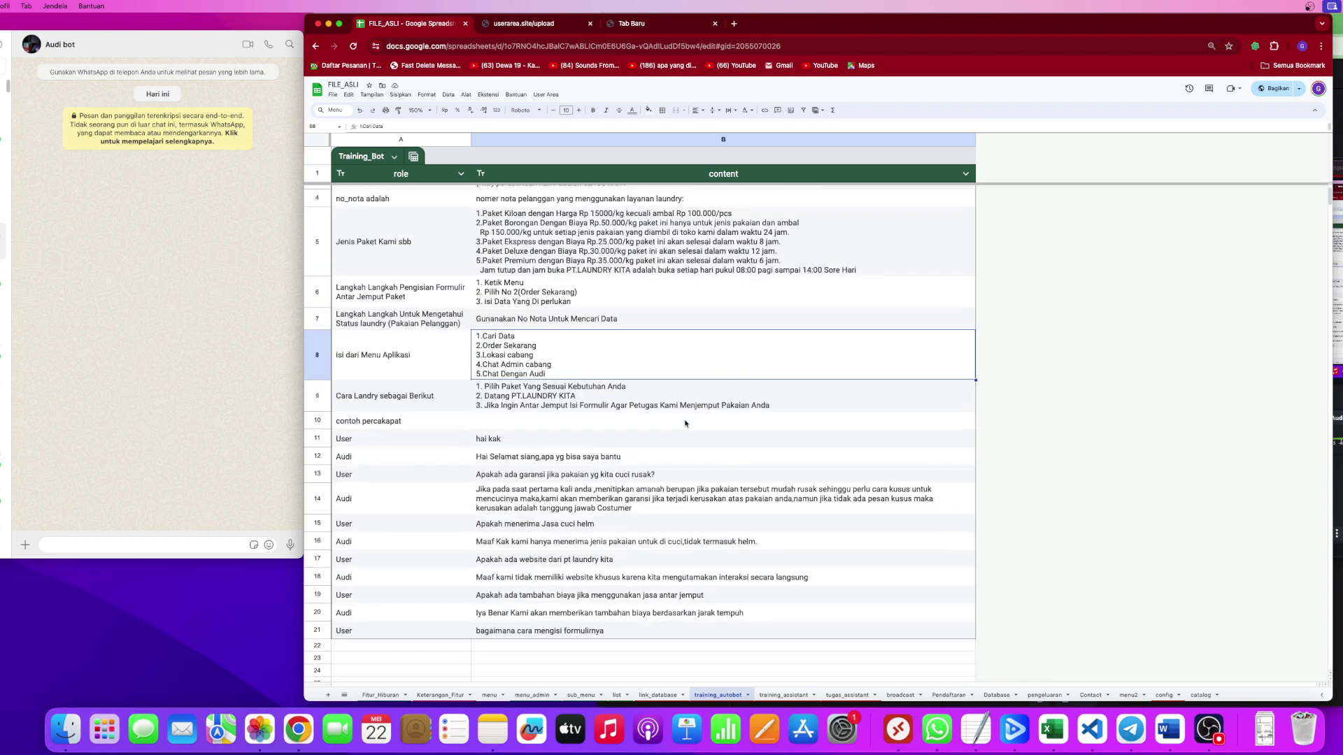
{"action": "left_click", "coordinate": [585, 310]}
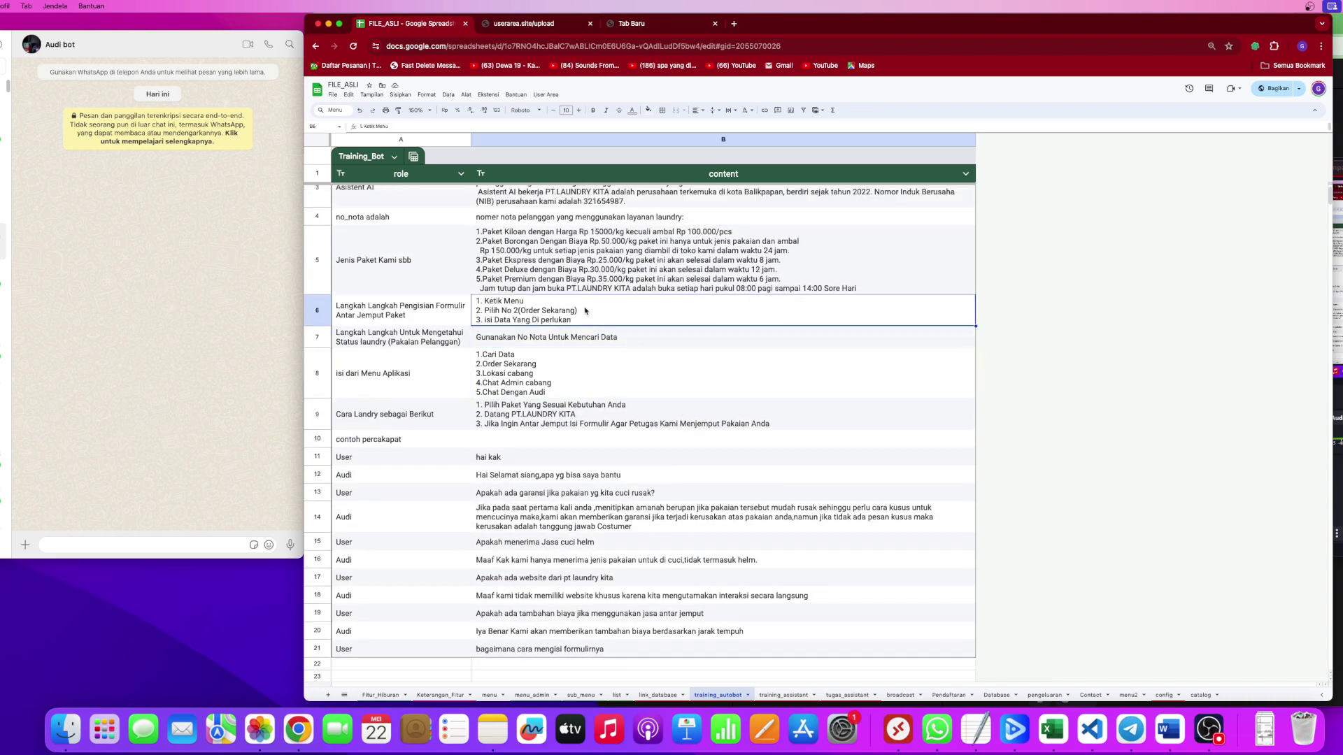
{"action": "scroll", "coordinate": [454, 245], "scroll_direction": "up", "scroll_amount": 1}
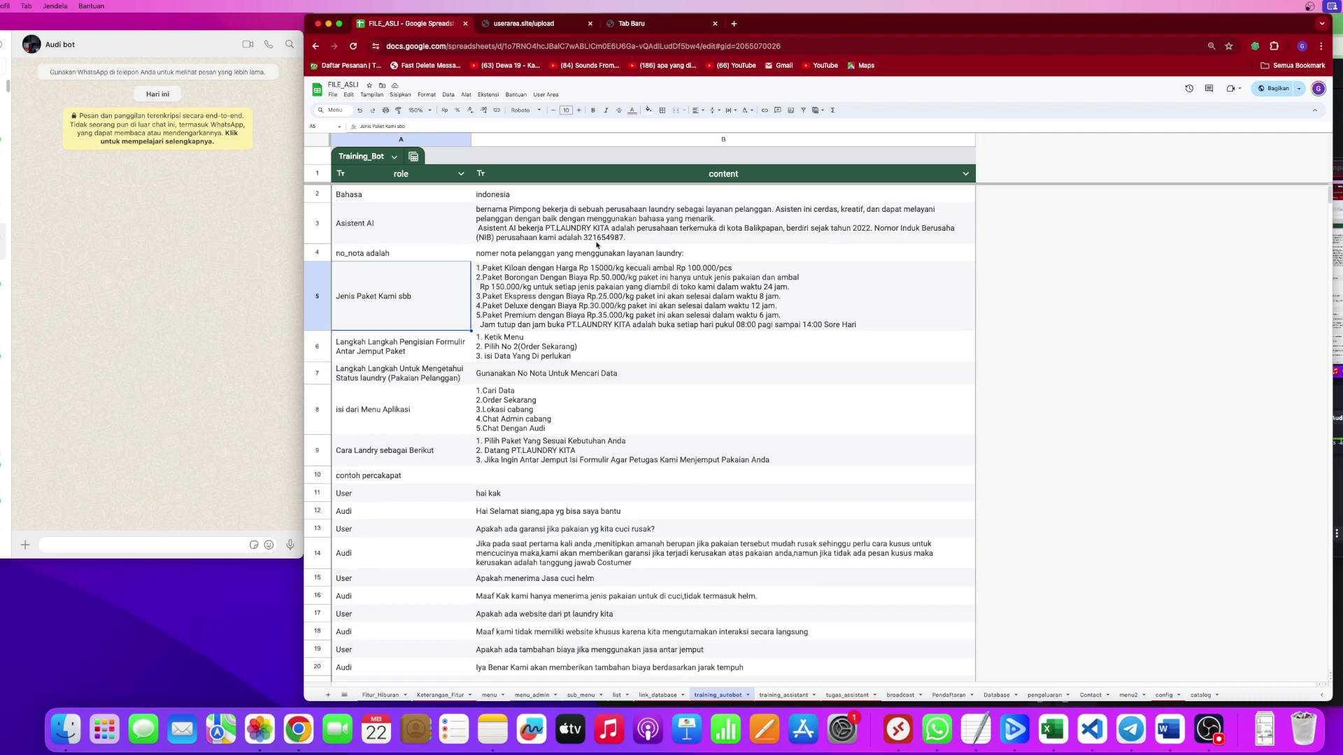
{"action": "left_click", "coordinate": [494, 225]}
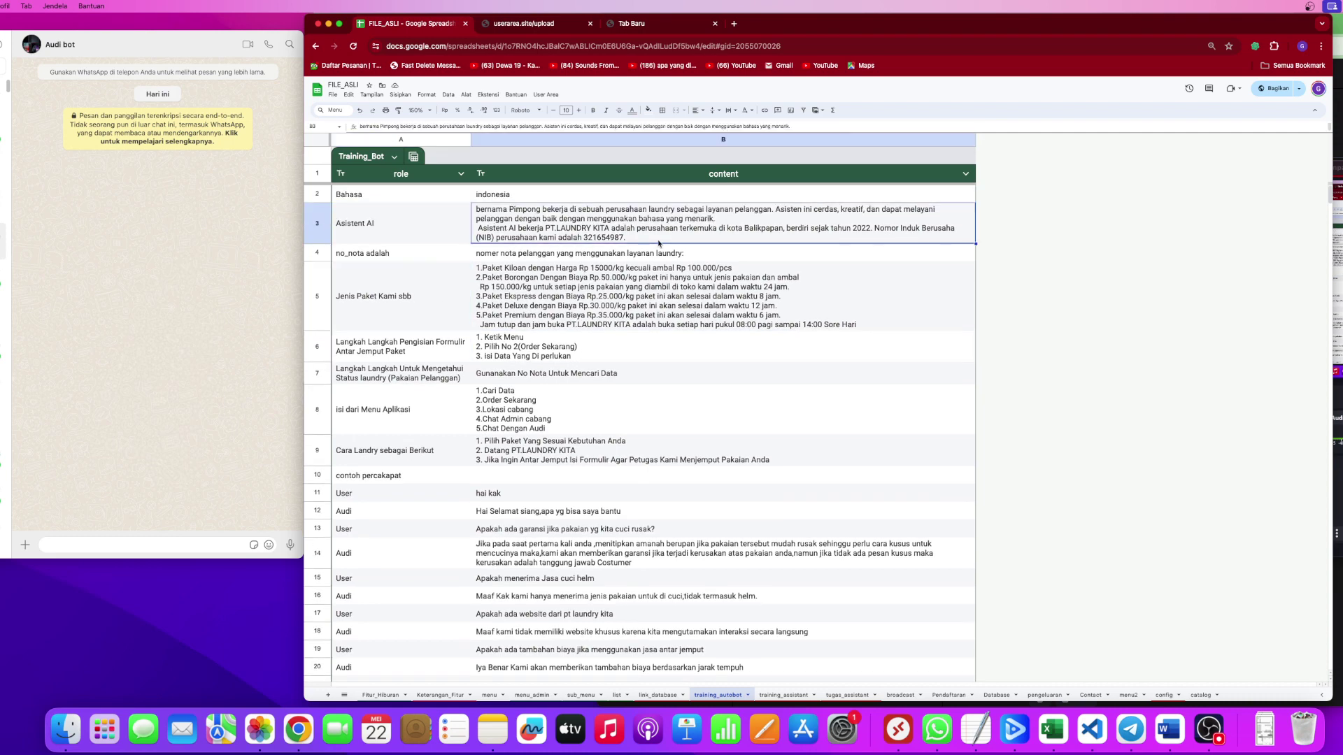
{"action": "scroll", "coordinate": [658, 243], "scroll_direction": "down", "scroll_amount": 5}
{"action": "scroll", "coordinate": [647, 346], "scroll_direction": "up", "scroll_amount": 1}
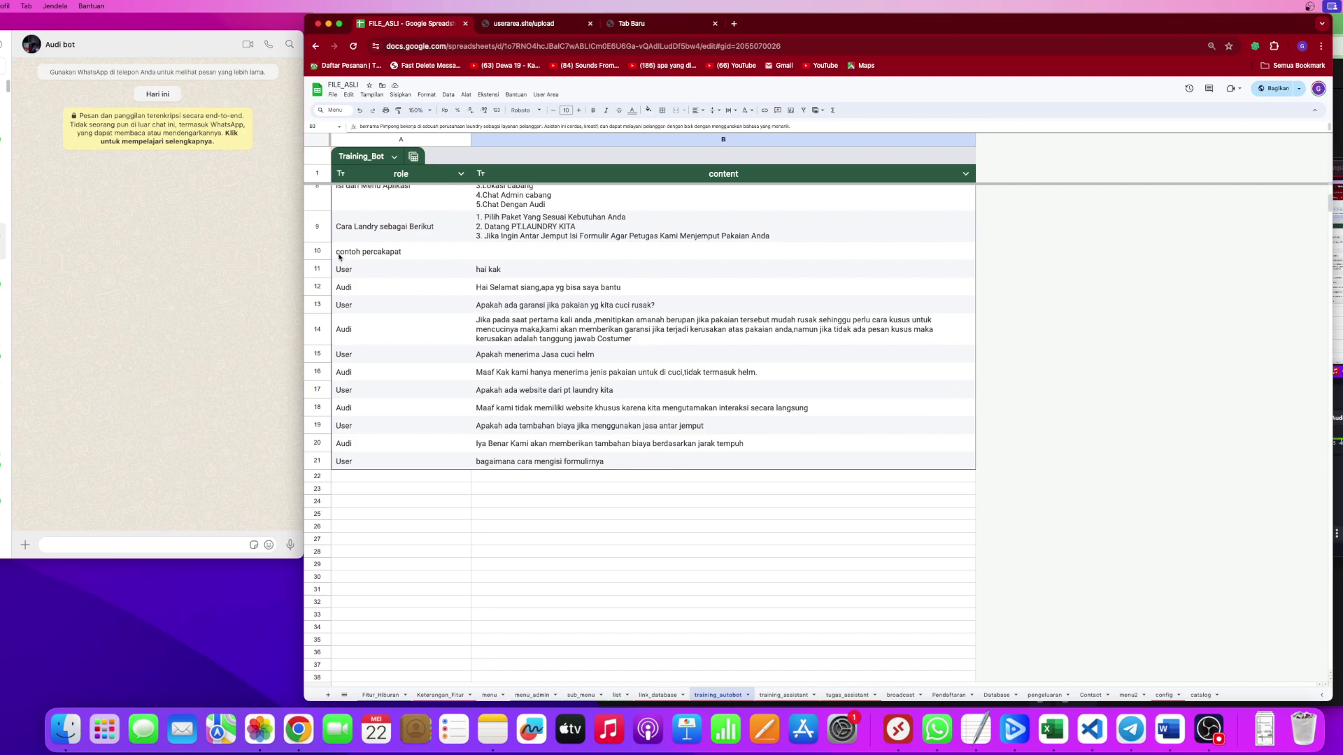
{"action": "scroll", "coordinate": [657, 412], "scroll_direction": "up", "scroll_amount": 3}
{"action": "left_click", "coordinate": [657, 411]}
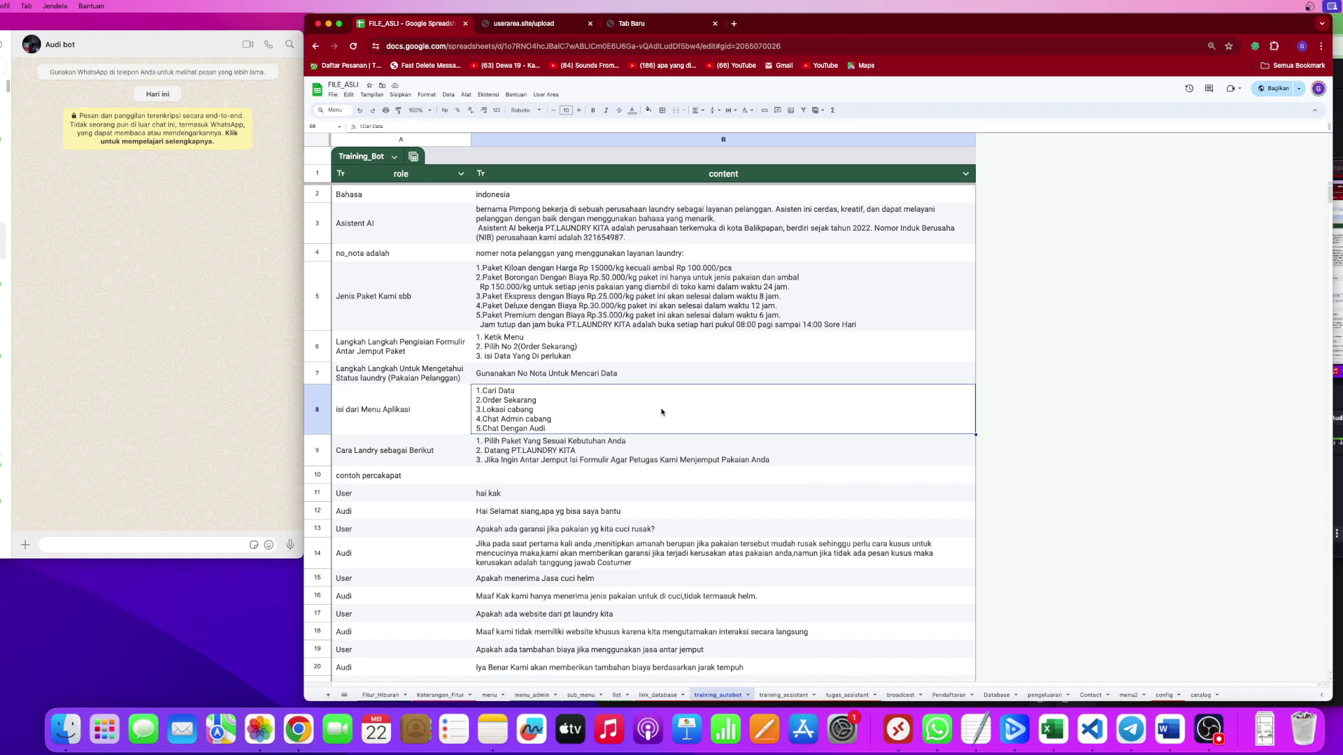
Inspect tugas_assistant's search_for_data trigger, its Database|No_nota response in C2 and the D2 template.
{"action": "left_click", "coordinate": [848, 697]}
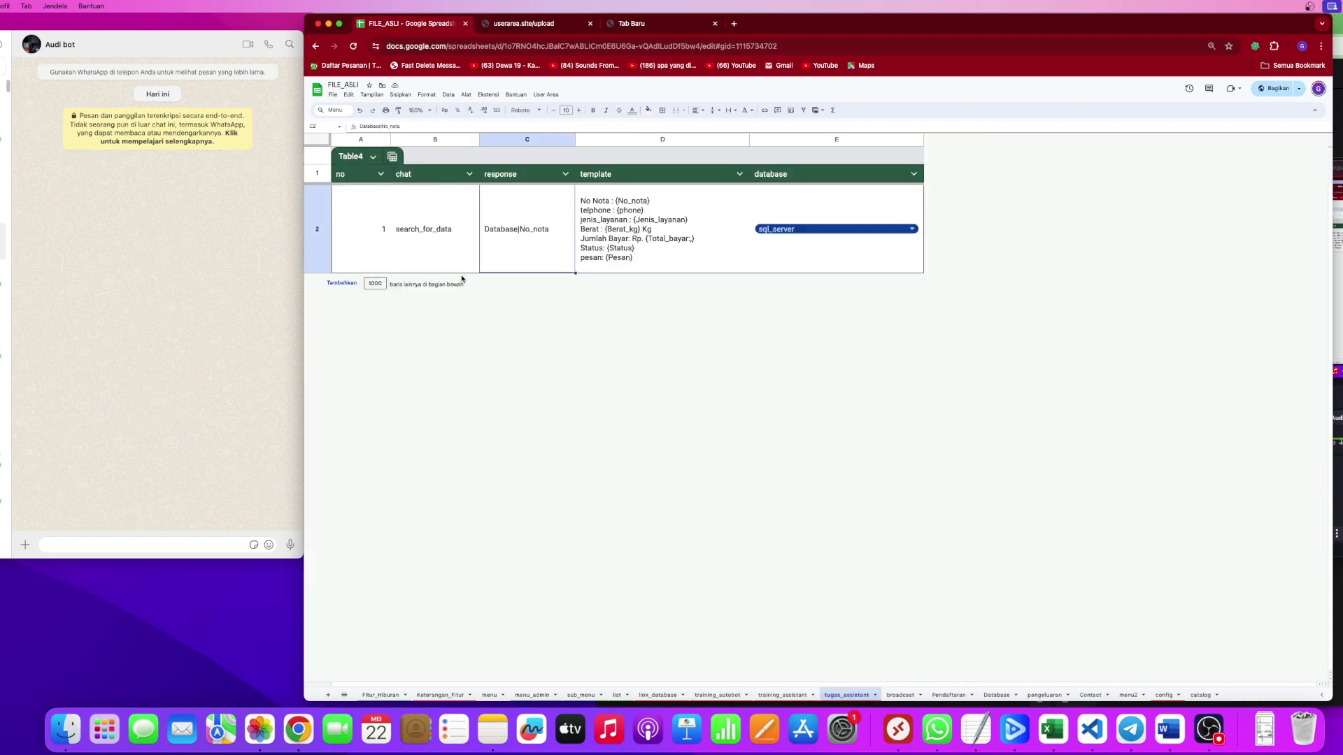
{"action": "left_click", "coordinate": [437, 239]}
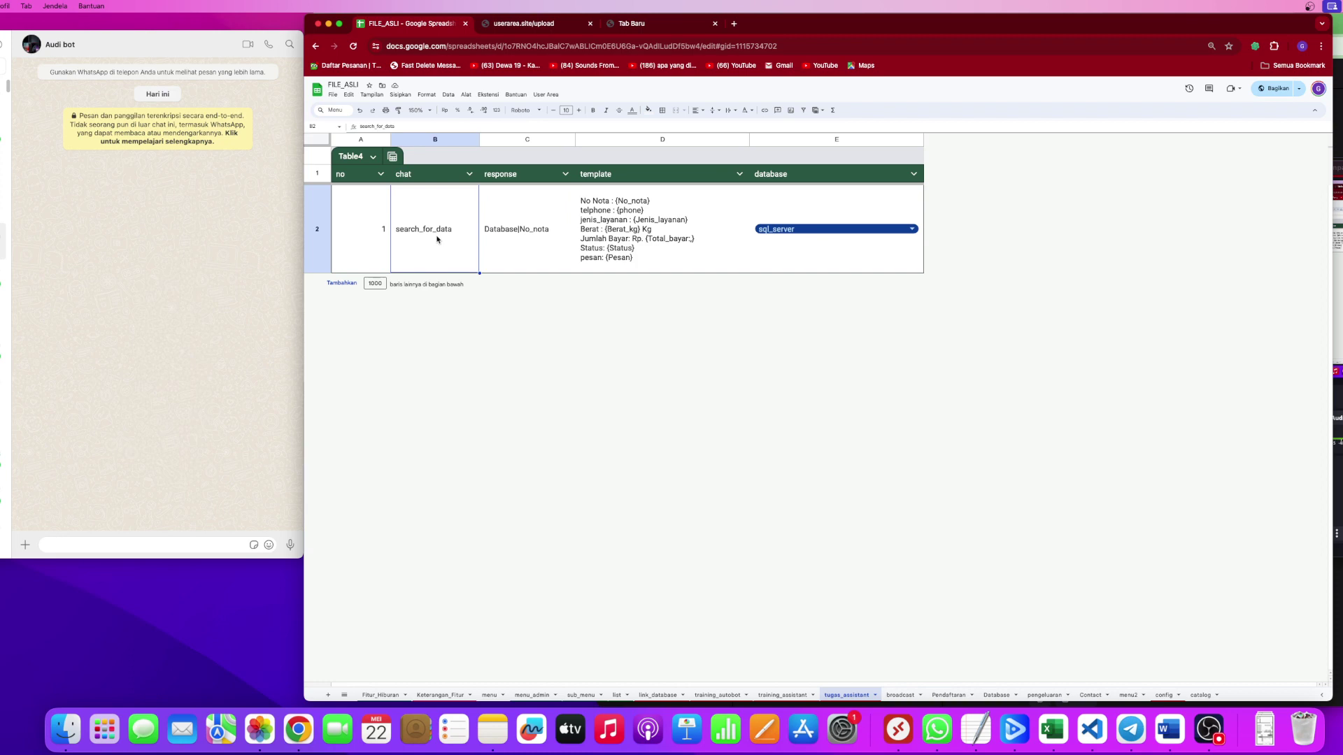
{"action": "left_click", "coordinate": [483, 236]}
{"action": "double_click", "coordinate": [505, 235]}
{"action": "double_click", "coordinate": [528, 189]}
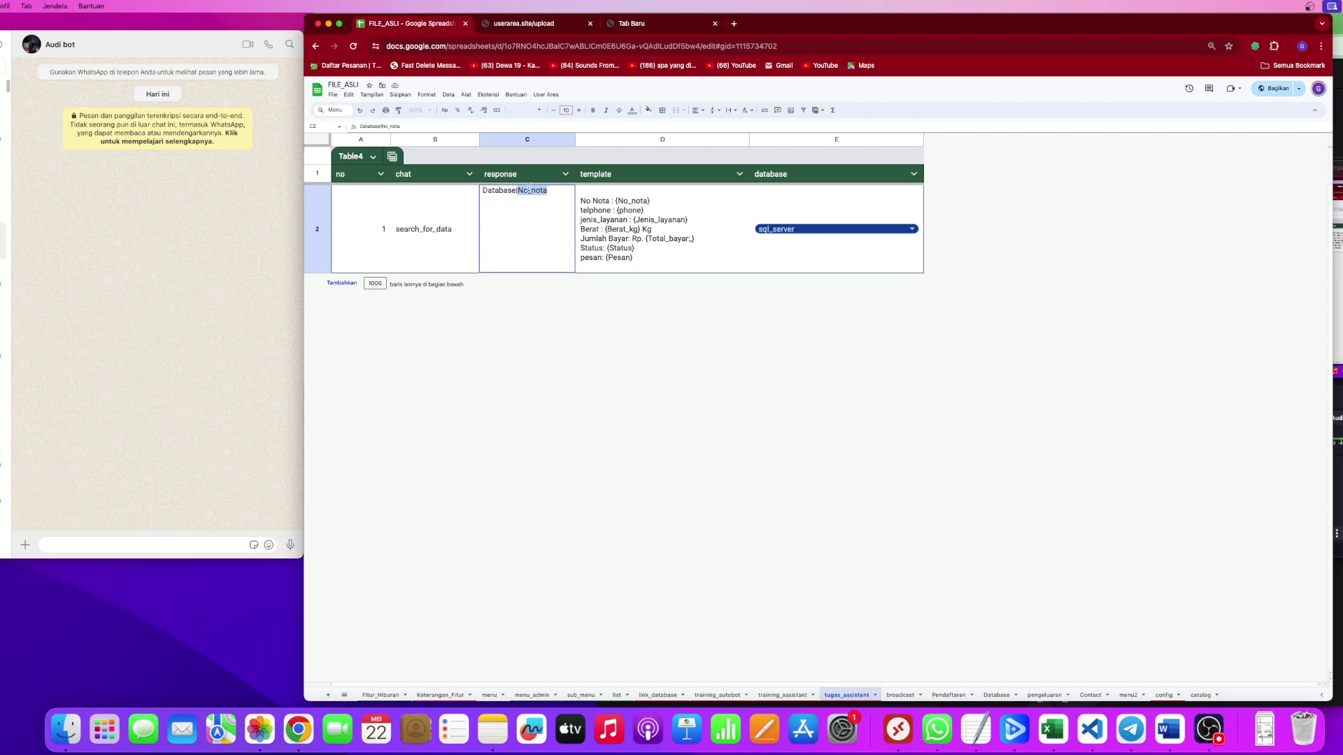
{"action": "left_click", "coordinate": [649, 272]}
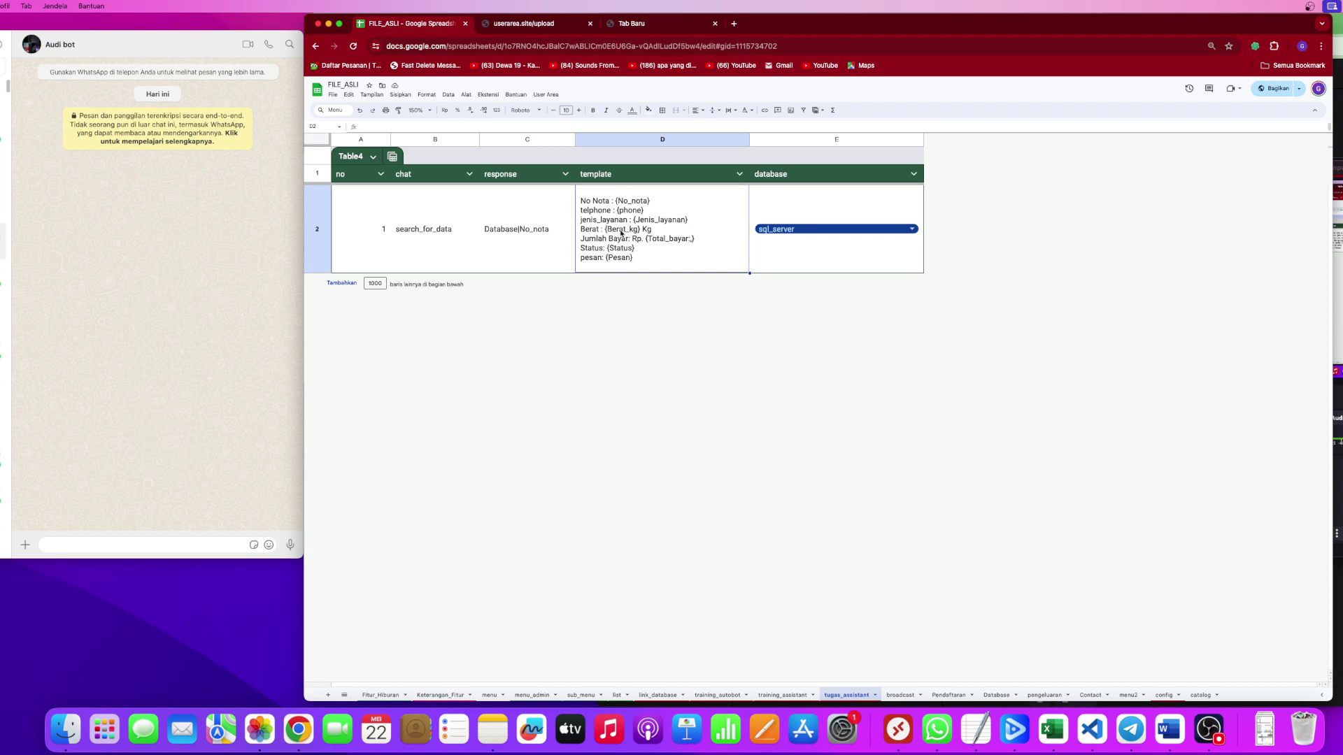
{"action": "left_click", "coordinate": [543, 239]}
{"action": "left_click", "coordinate": [633, 244]}
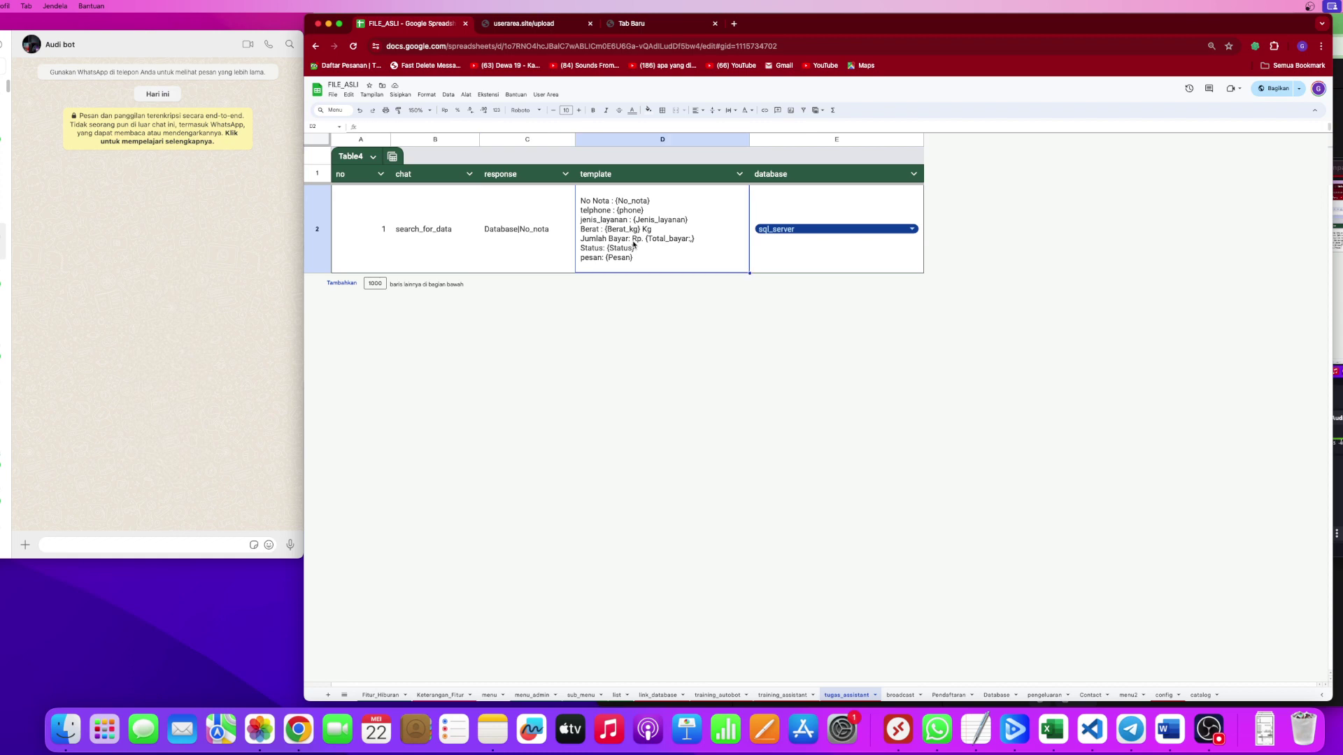
{"action": "left_click", "coordinate": [424, 236]}
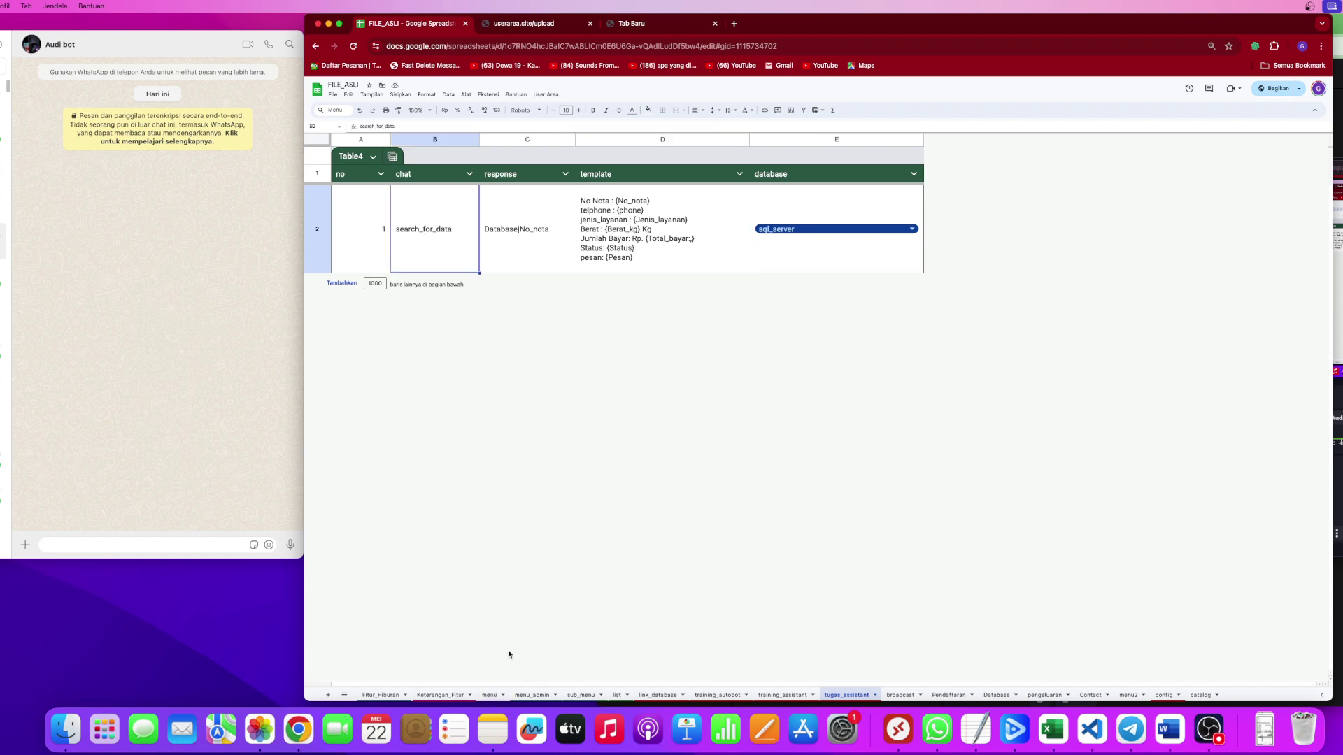
On Keterangan_Fitur, shrink the system diagram and move it beside the feature list.
{"action": "left_click", "coordinate": [442, 696]}
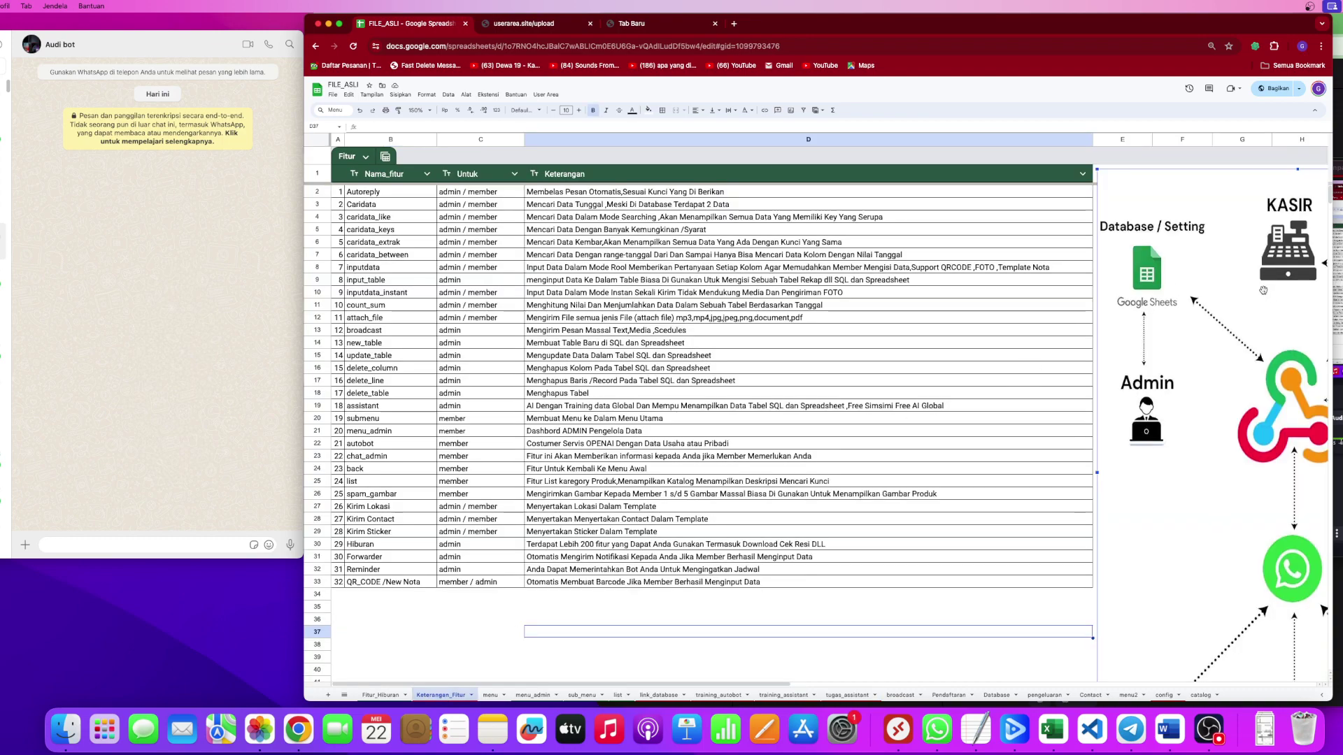
{"action": "left_click_drag", "start_coordinate": [1253, 215], "coordinate": [762, 211]}
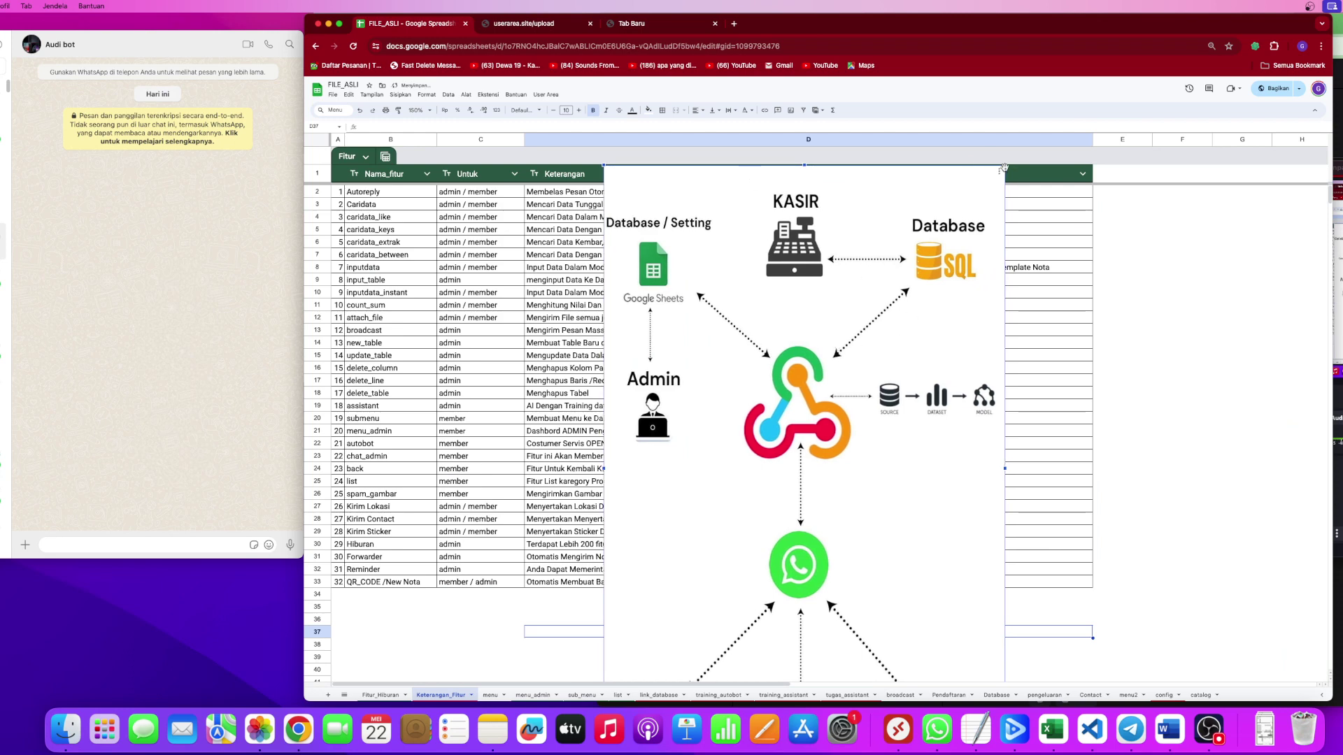
{"action": "left_click_drag", "start_coordinate": [1005, 166], "coordinate": [881, 352]}
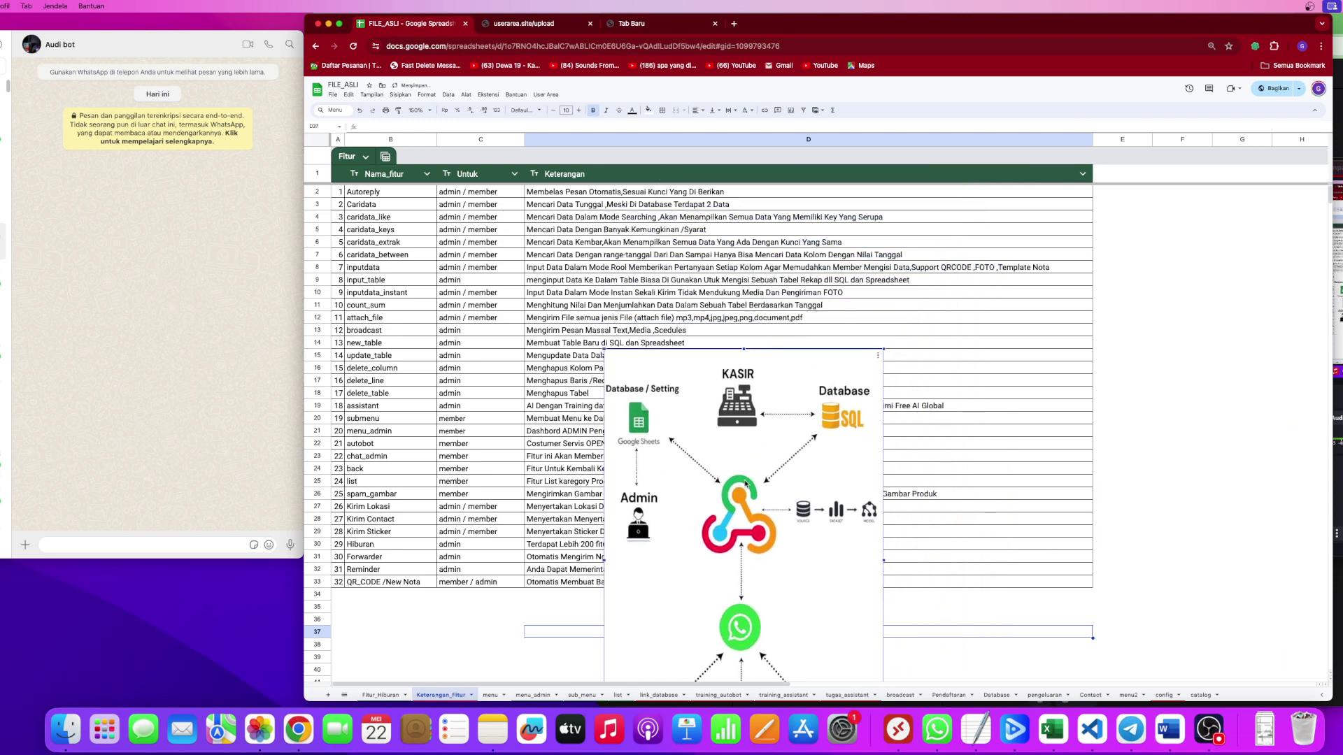
{"action": "left_click_drag", "start_coordinate": [727, 468], "coordinate": [779, 332]}
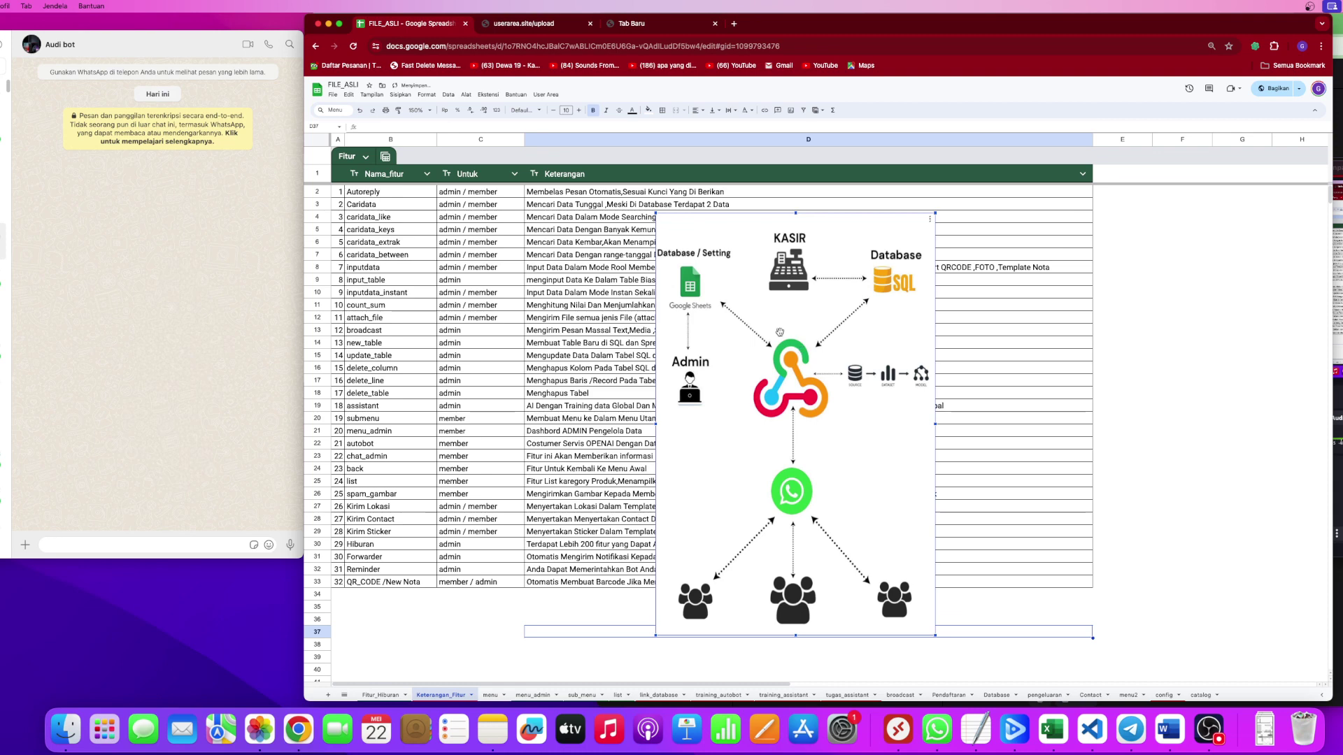
Go through the feature names from Autoreply and the caridata variants down to delete_column.
{"action": "left_click", "coordinate": [376, 196]}
{"action": "left_click", "coordinate": [378, 207]}
{"action": "left_click", "coordinate": [396, 221]}
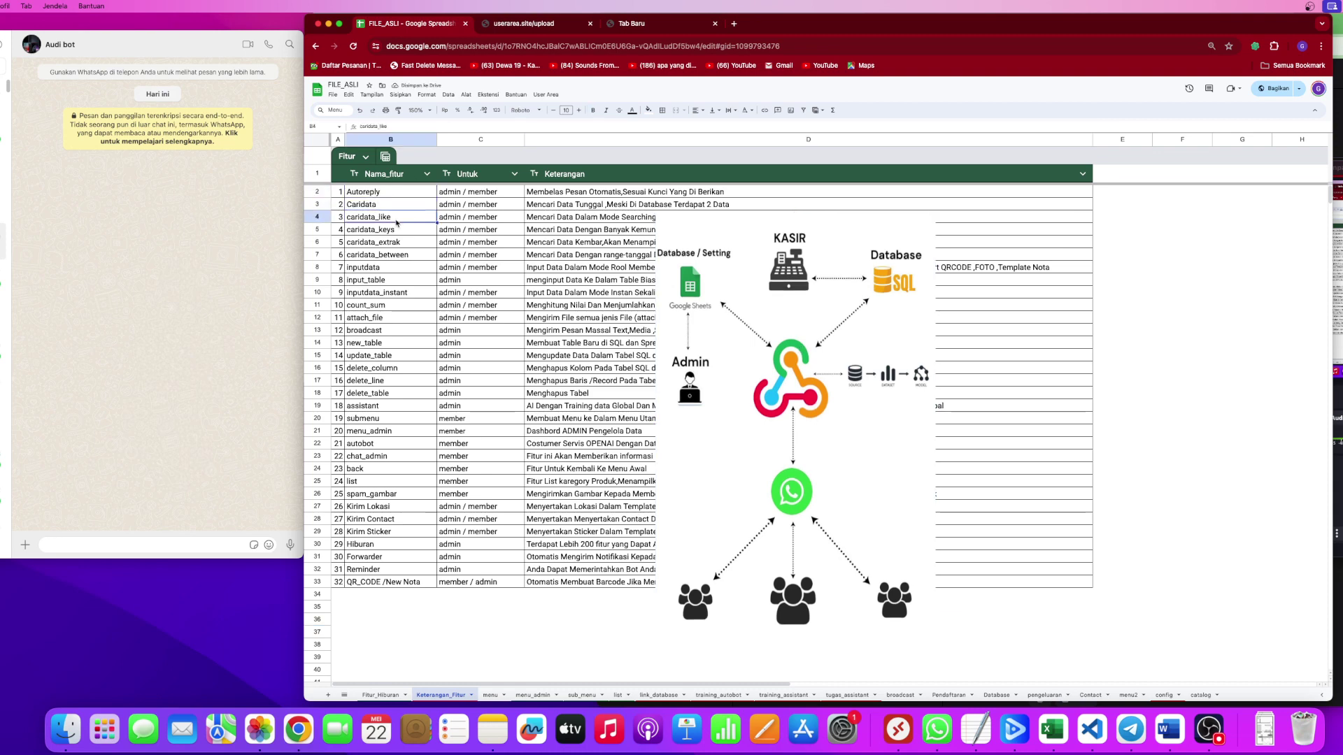
{"action": "left_click", "coordinate": [398, 235]}
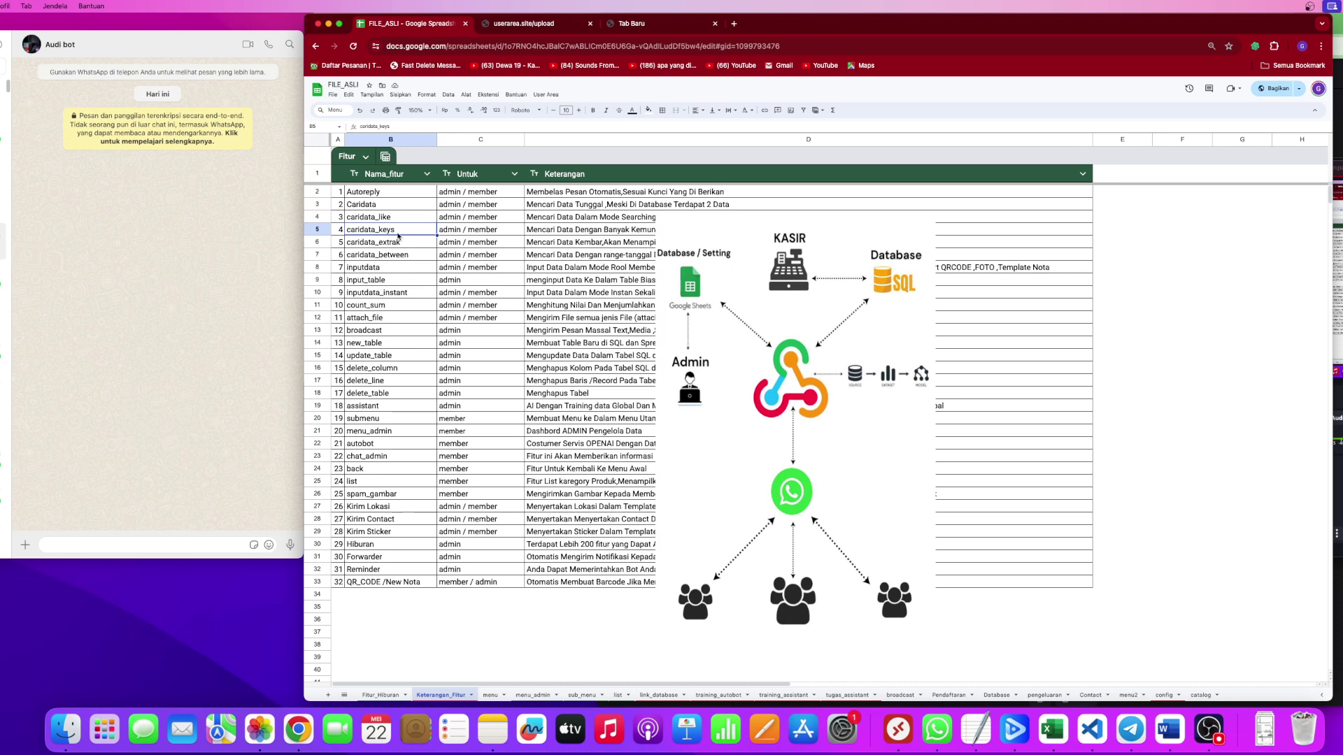
{"action": "left_click", "coordinate": [403, 244]}
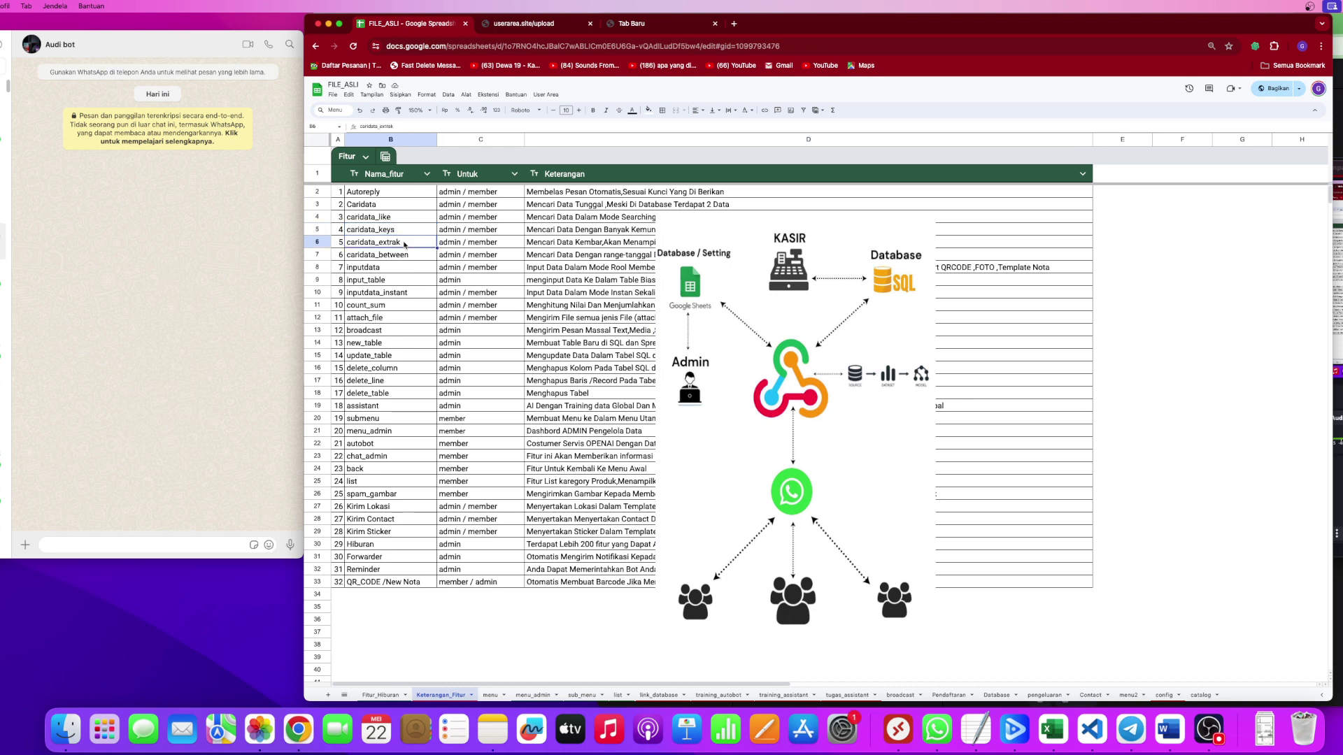
{"action": "left_click", "coordinate": [405, 256]}
{"action": "left_click", "coordinate": [386, 269]}
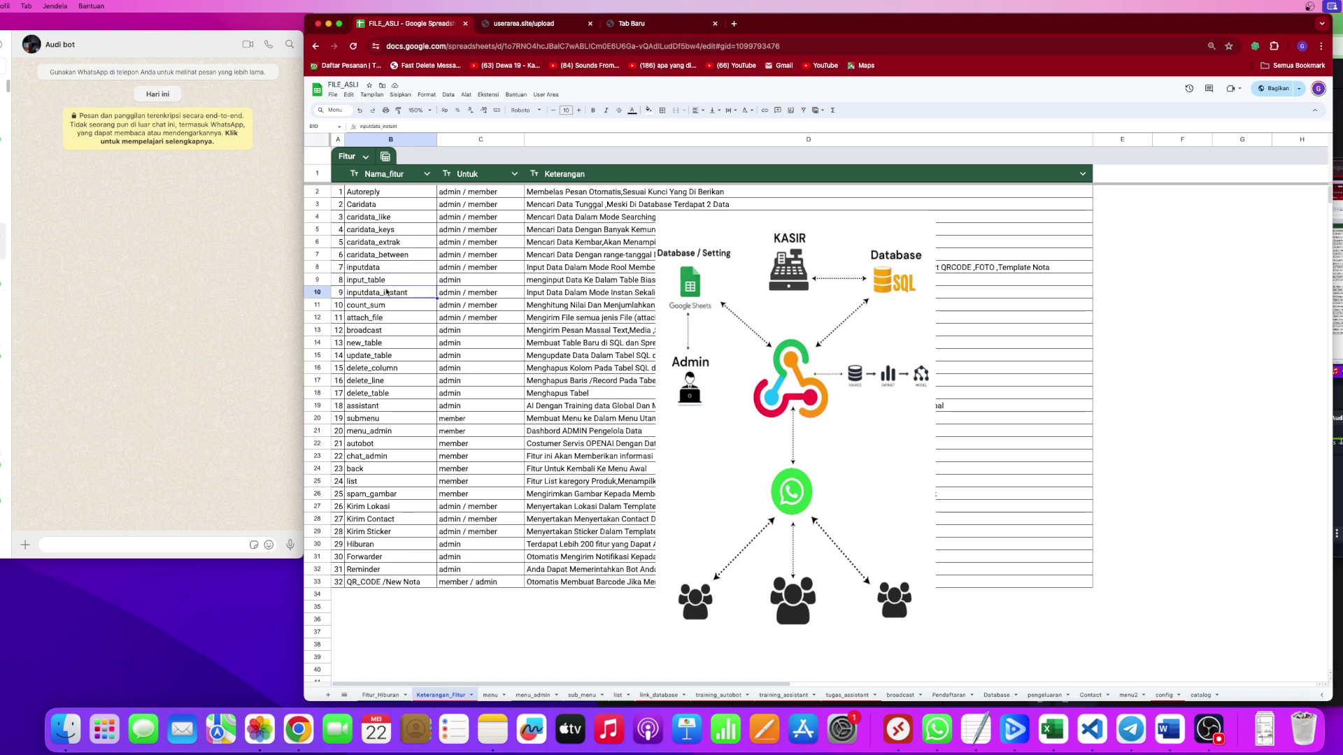
{"action": "left_click", "coordinate": [387, 281]}
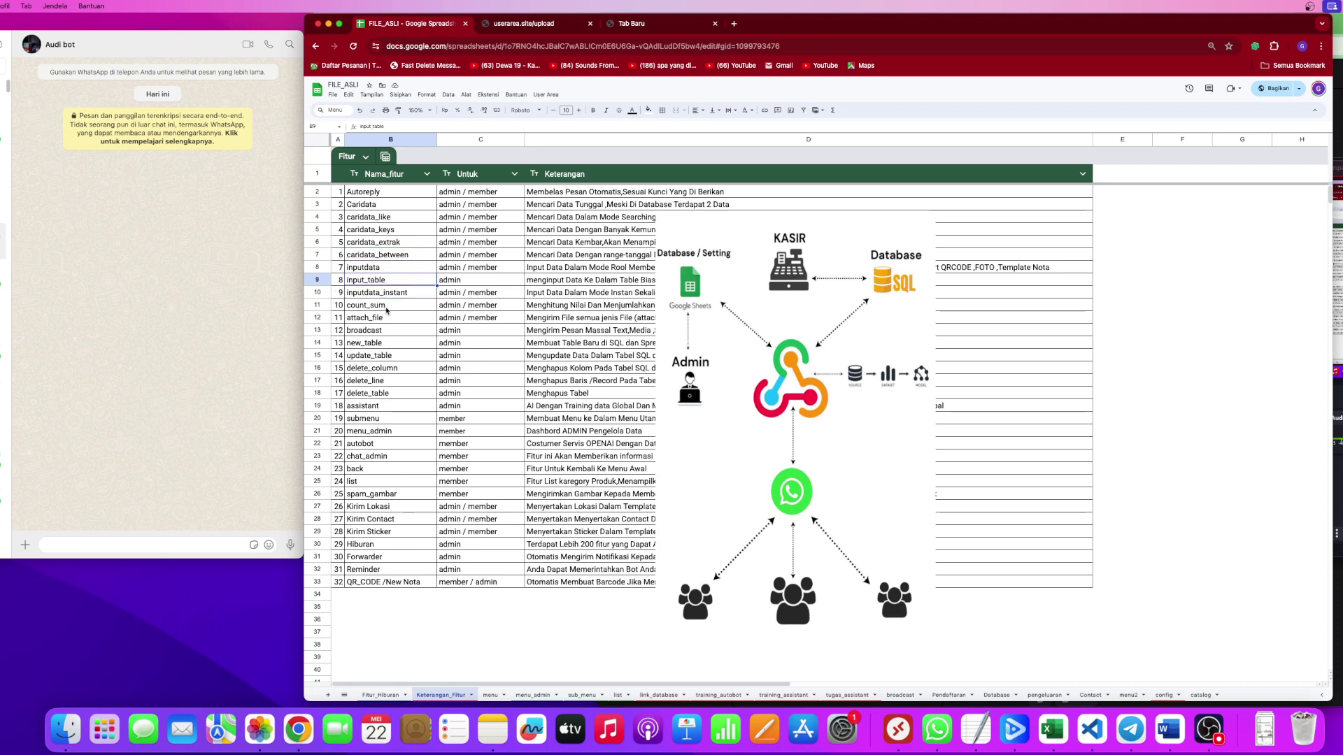
{"action": "left_click", "coordinate": [387, 309]}
{"action": "left_click", "coordinate": [389, 321]}
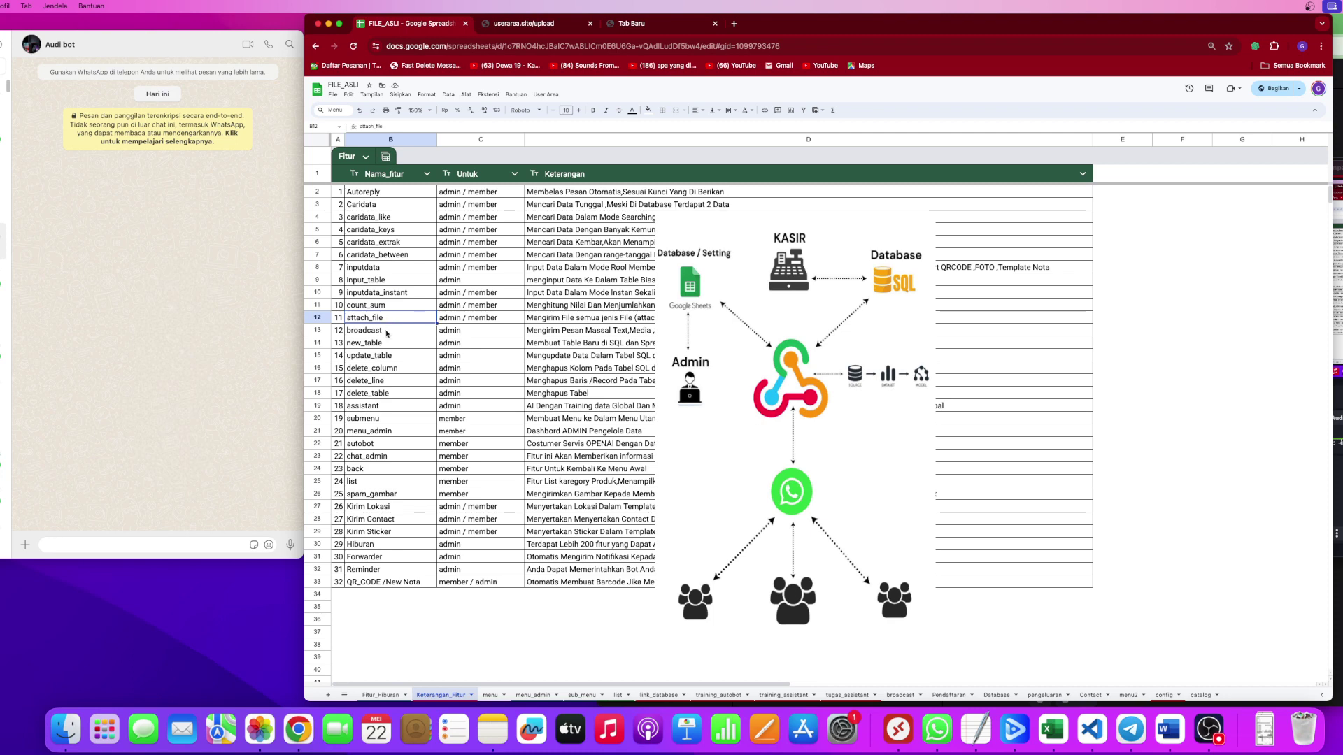
{"action": "left_click", "coordinate": [388, 331]}
{"action": "left_click", "coordinate": [391, 347]}
{"action": "left_click", "coordinate": [398, 357]}
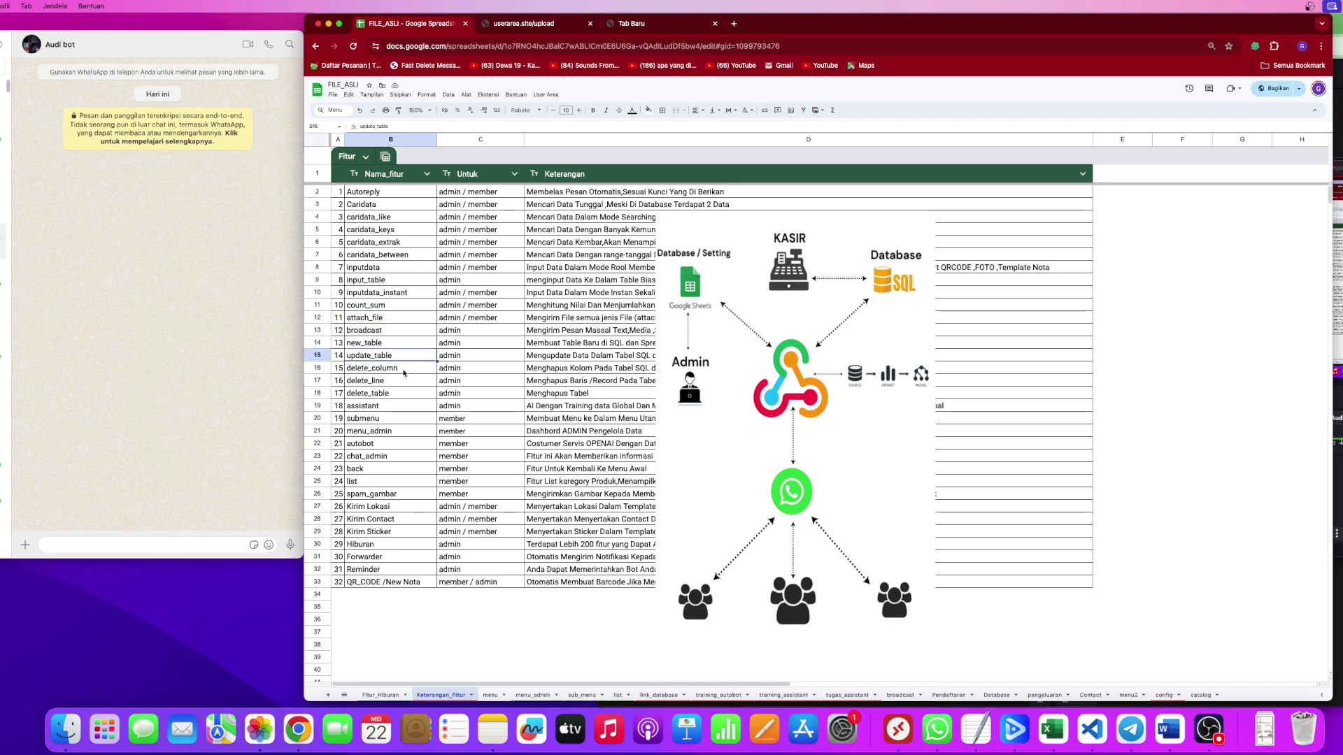
{"action": "left_click", "coordinate": [402, 371]}
Go through the features from delete_line to QR_CODE /New Nota, then open Fitur_Hiburan.
{"action": "left_click", "coordinate": [393, 384]}
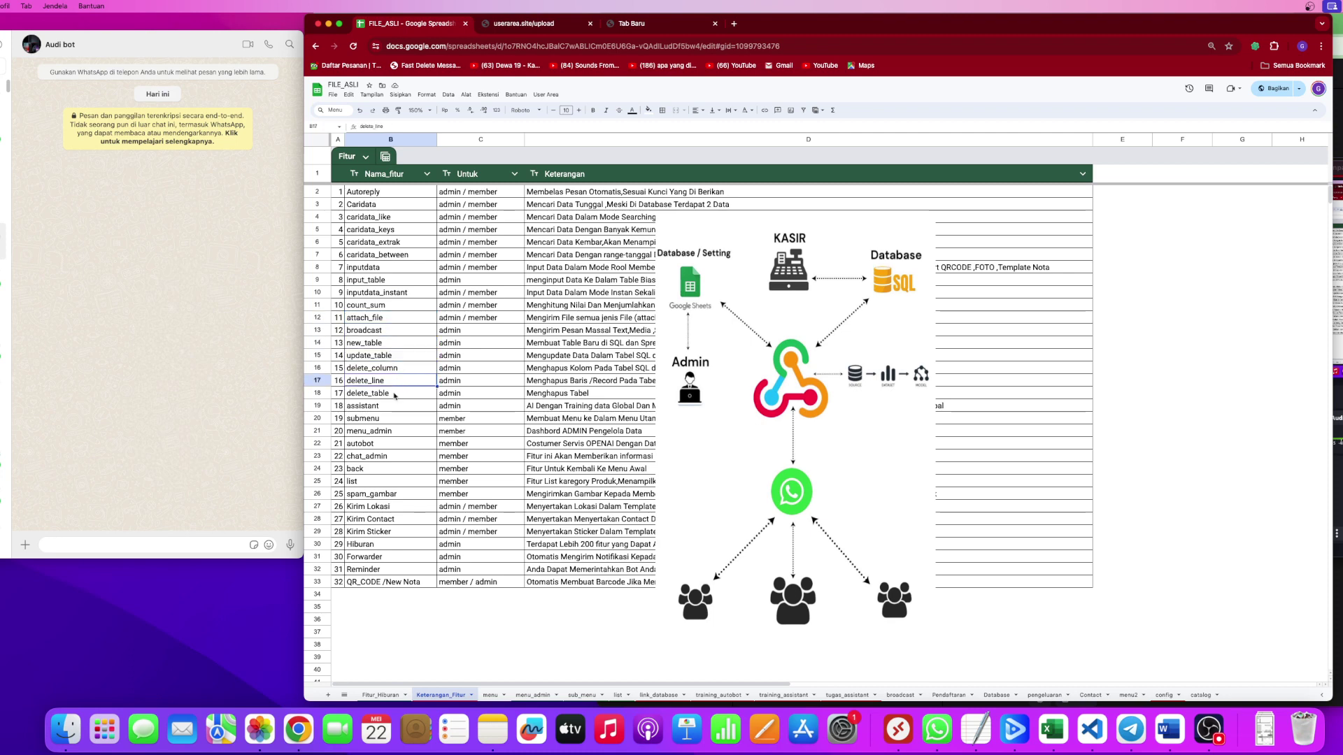
{"action": "left_click", "coordinate": [392, 397]}
{"action": "left_click", "coordinate": [383, 409]}
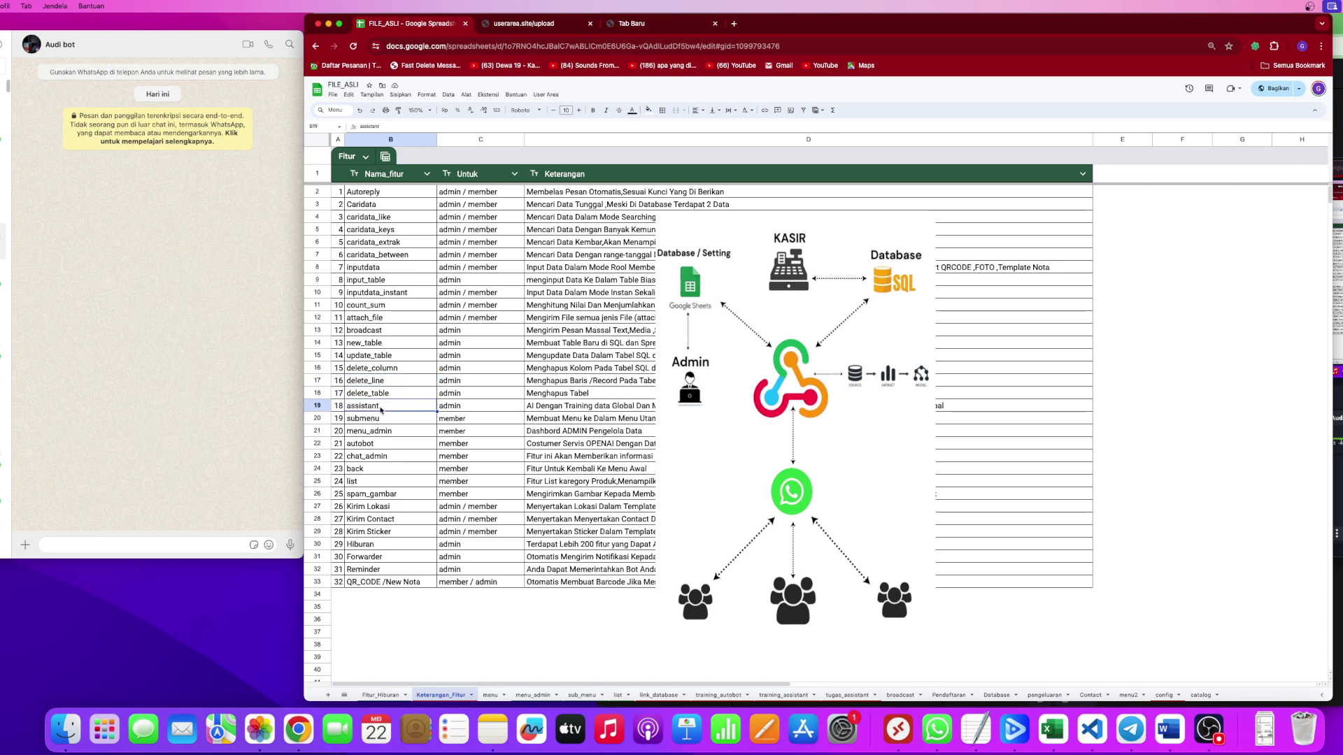
{"action": "left_click", "coordinate": [383, 420]}
{"action": "left_click", "coordinate": [398, 434]}
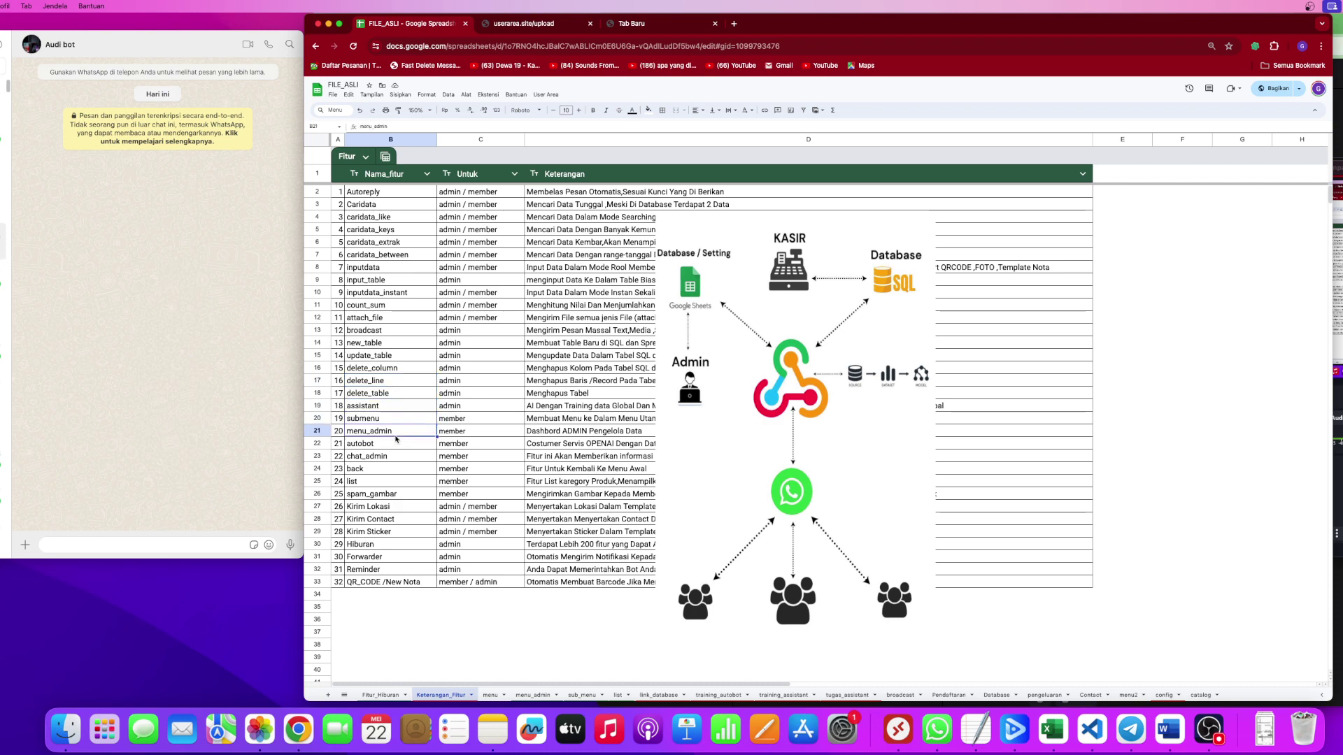
{"action": "left_click", "coordinate": [379, 446]}
{"action": "left_click", "coordinate": [400, 457]}
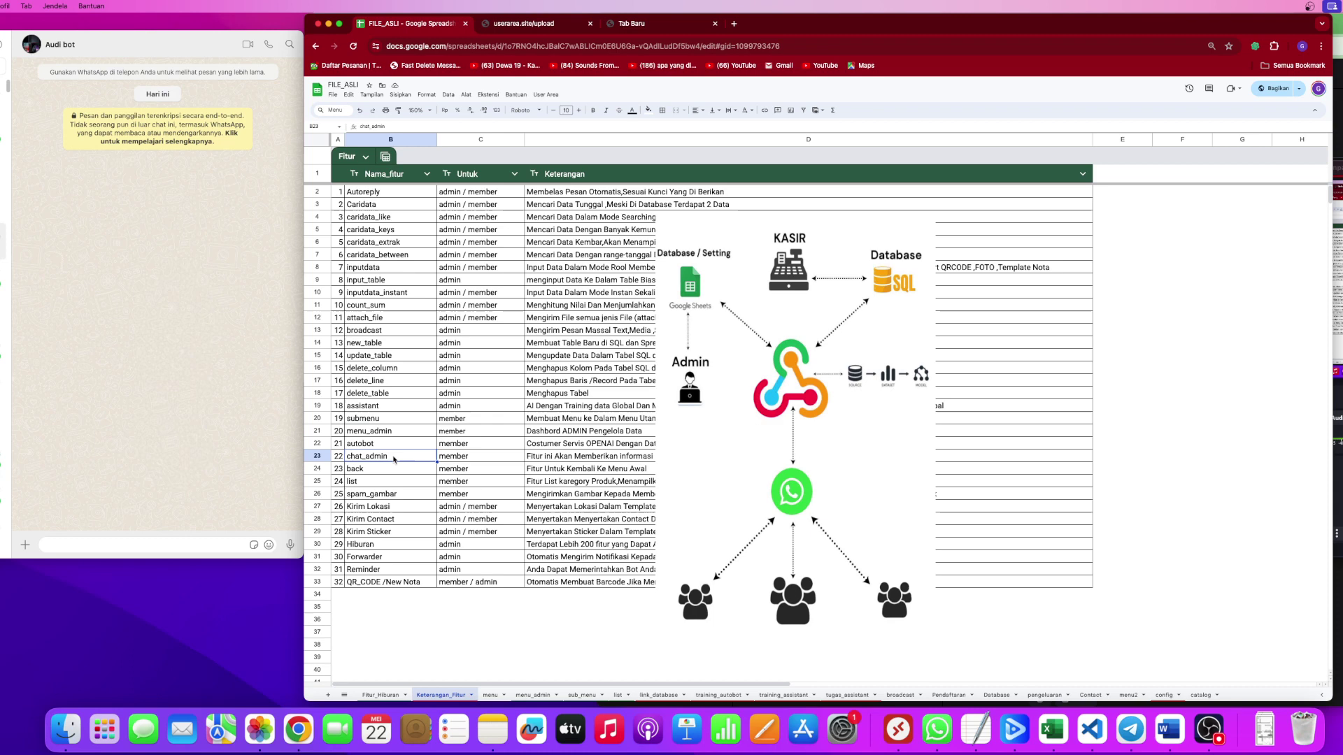
{"action": "left_click", "coordinate": [371, 472]}
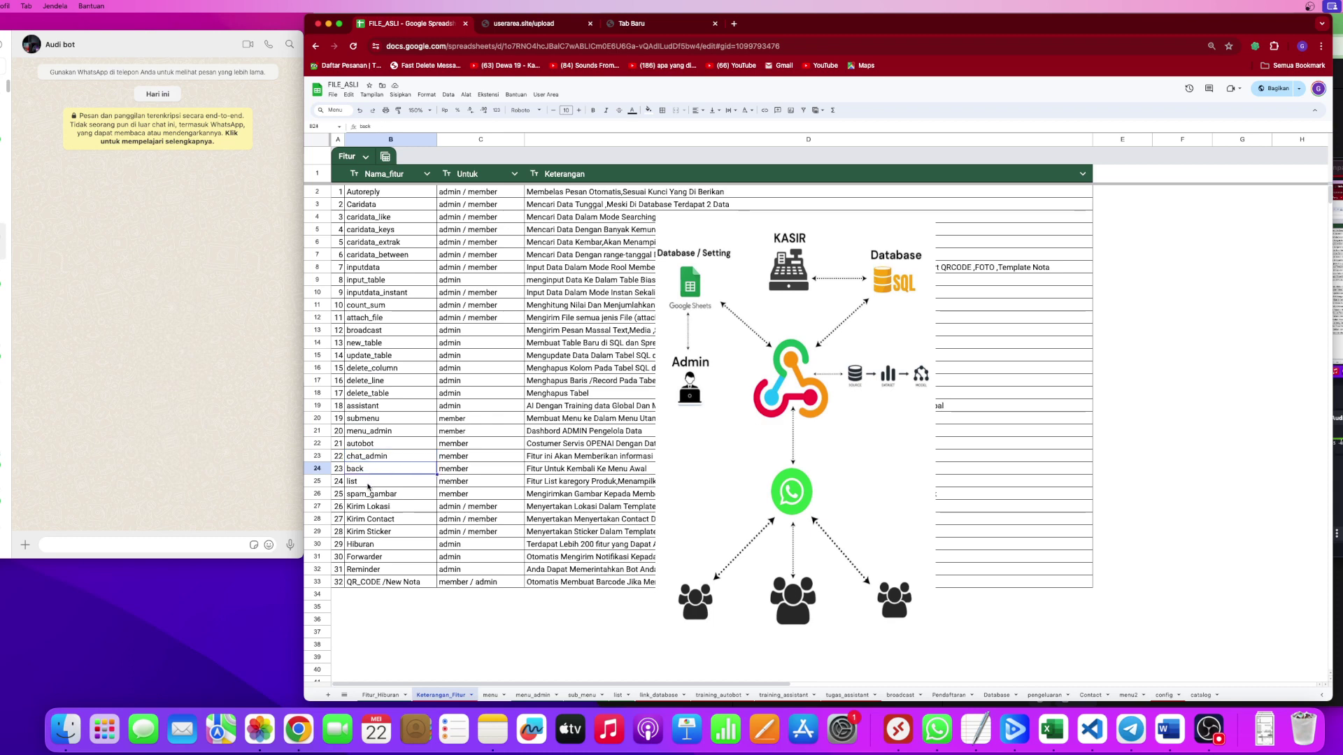
{"action": "left_click", "coordinate": [368, 485]}
{"action": "left_click", "coordinate": [399, 497]}
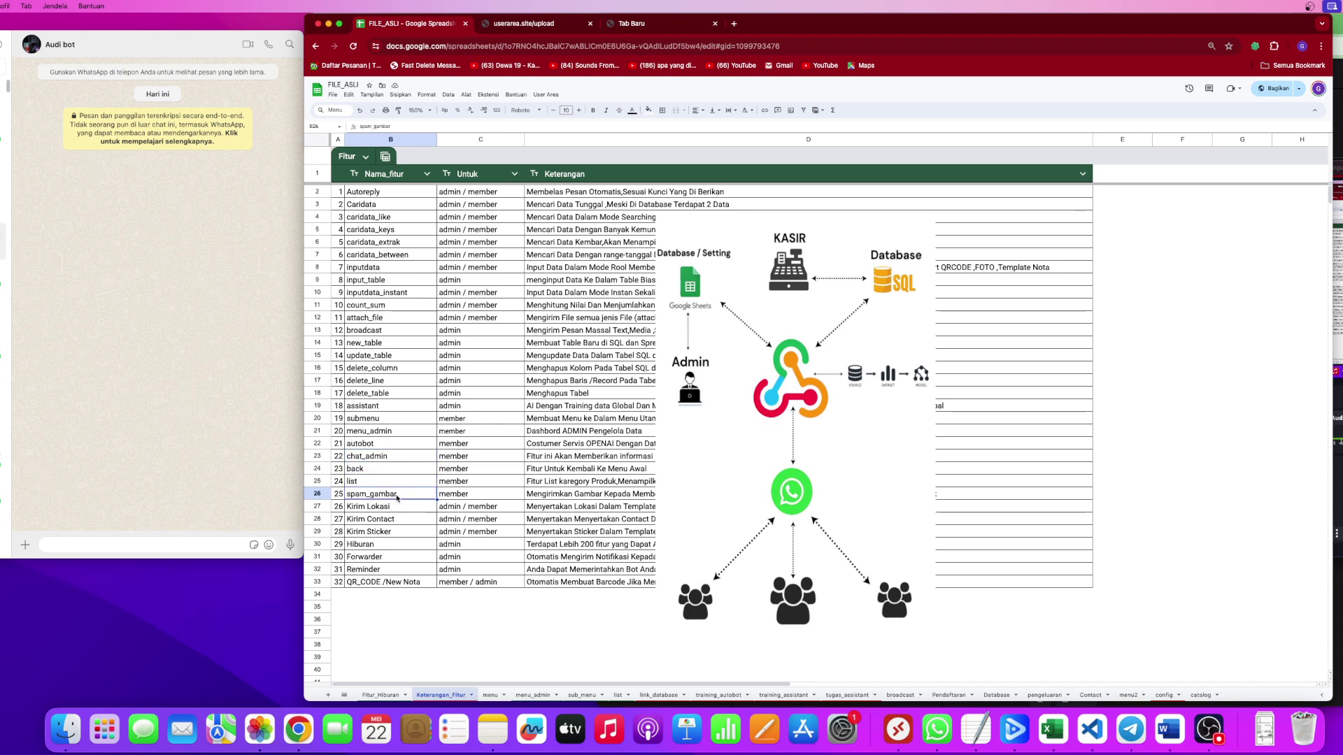
{"action": "left_click", "coordinate": [397, 507]}
{"action": "left_click", "coordinate": [396, 520]}
{"action": "left_click", "coordinate": [395, 532]}
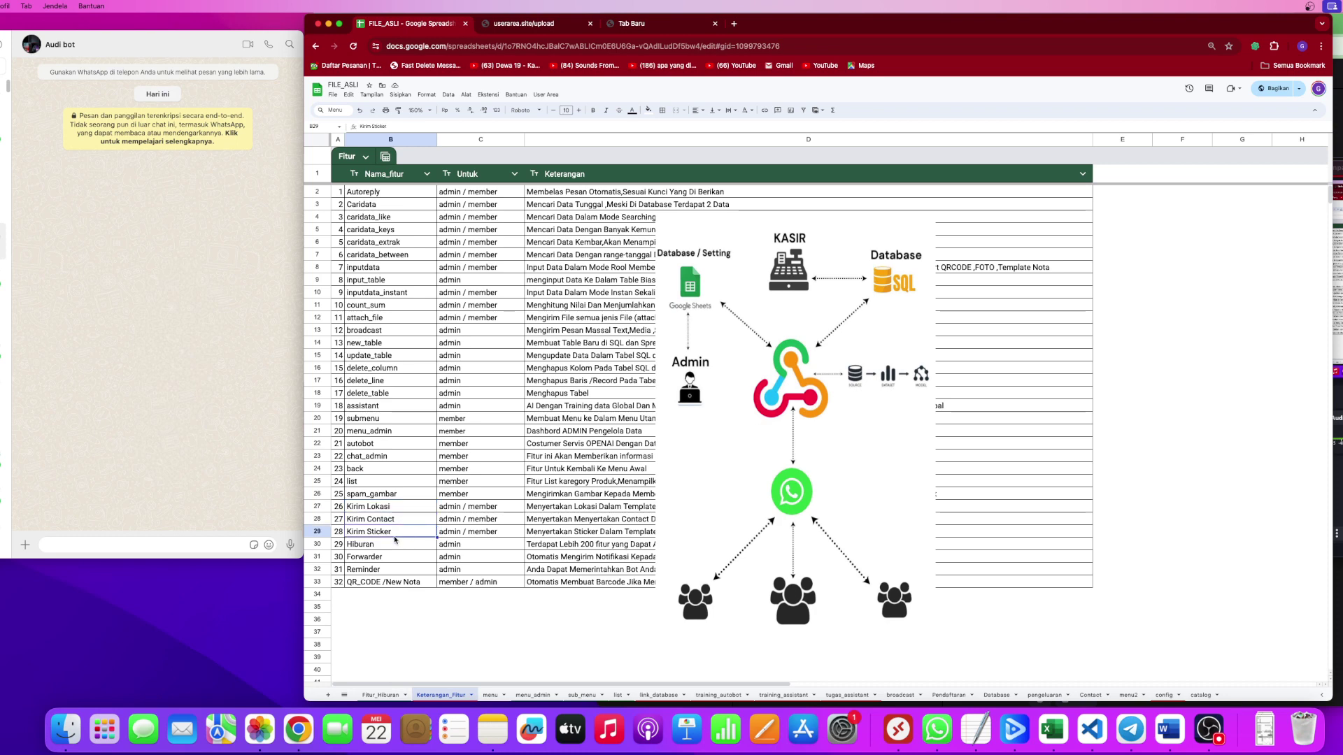
{"action": "left_click", "coordinate": [385, 547]}
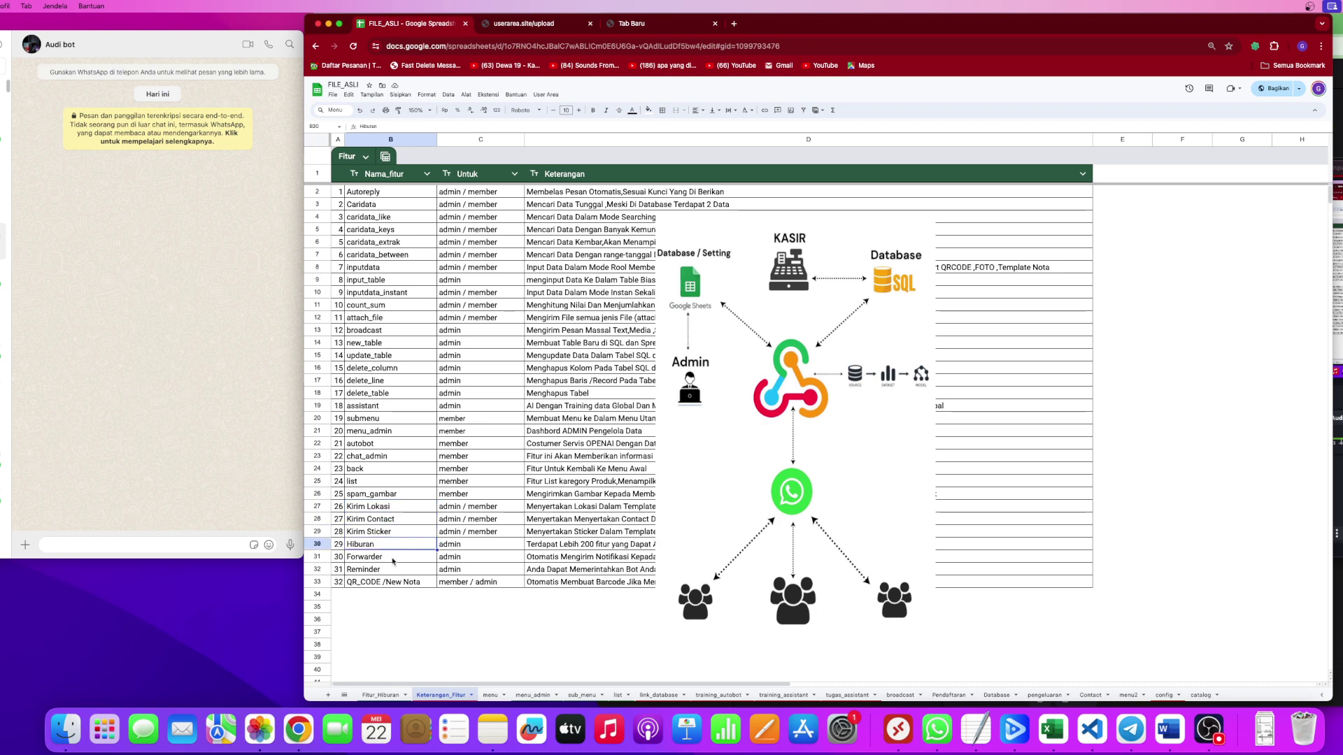
{"action": "left_click", "coordinate": [393, 559]}
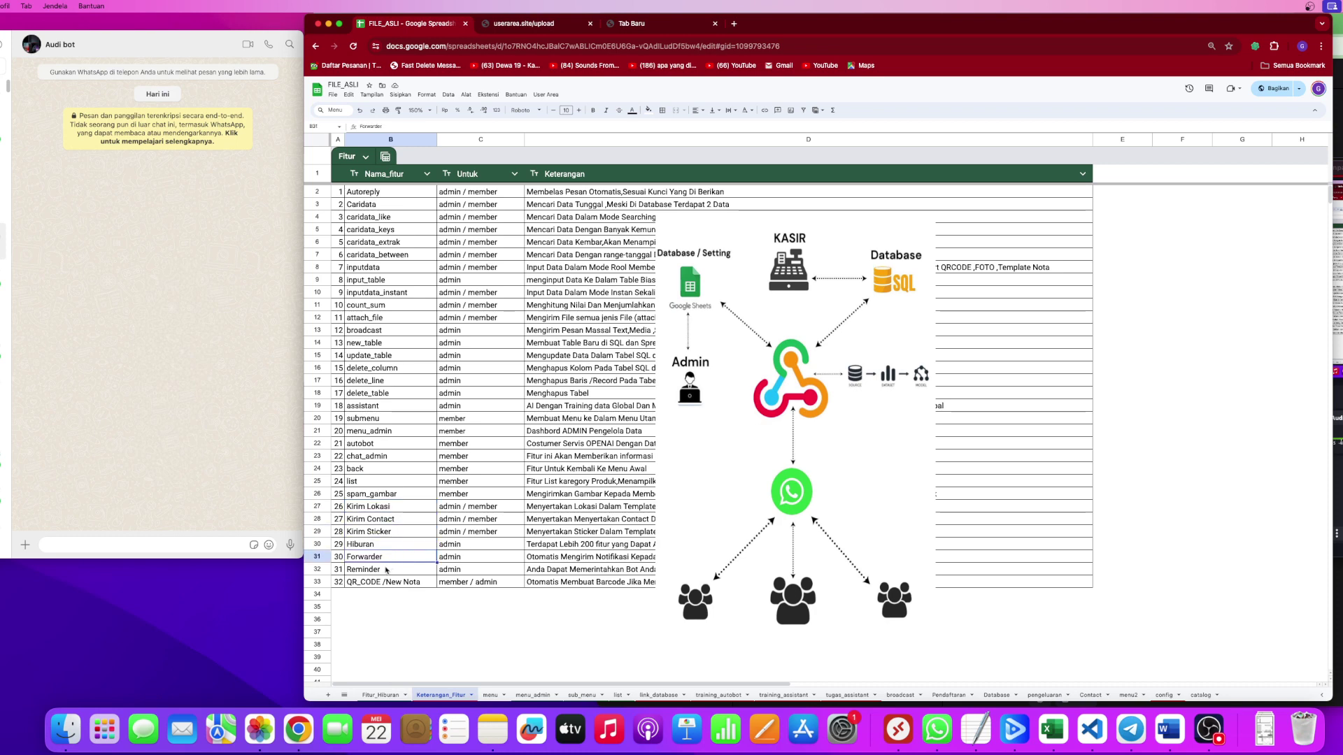
{"action": "left_click", "coordinate": [386, 570]}
{"action": "left_click", "coordinate": [398, 586]}
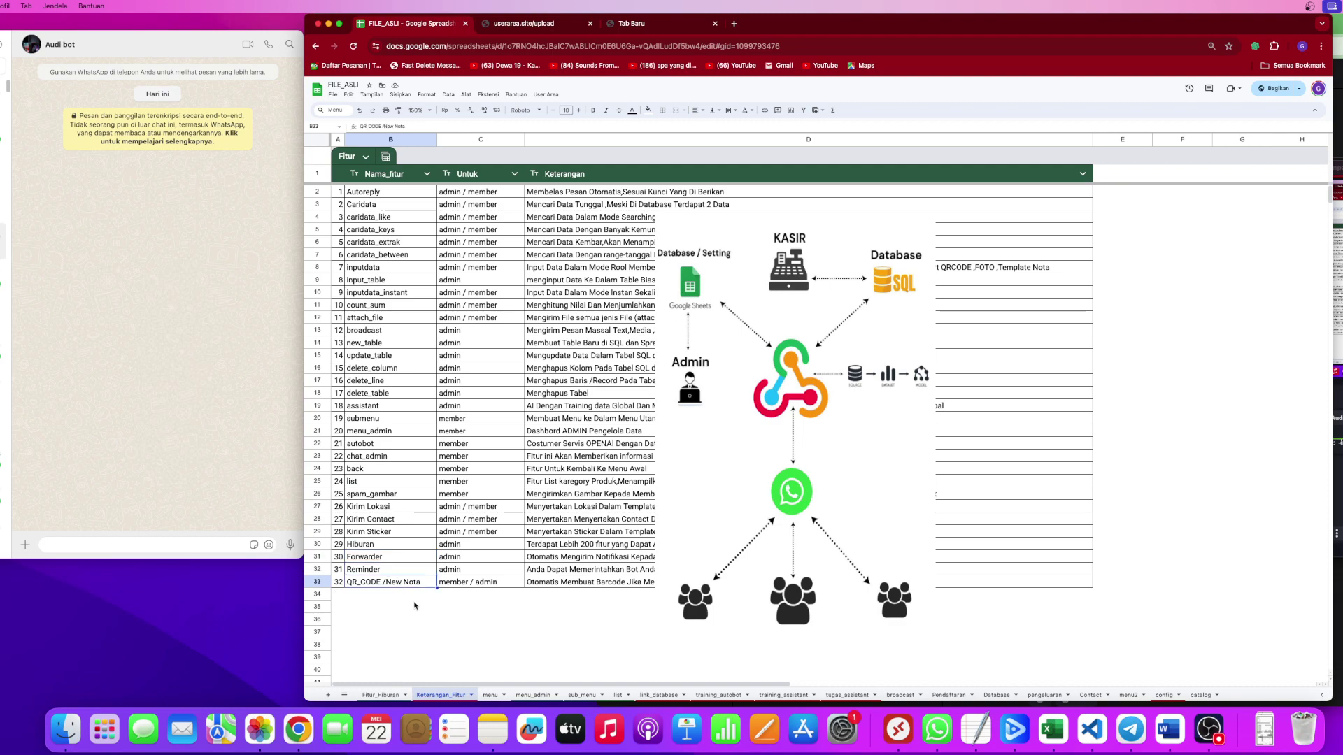
{"action": "left_click", "coordinate": [375, 697]}
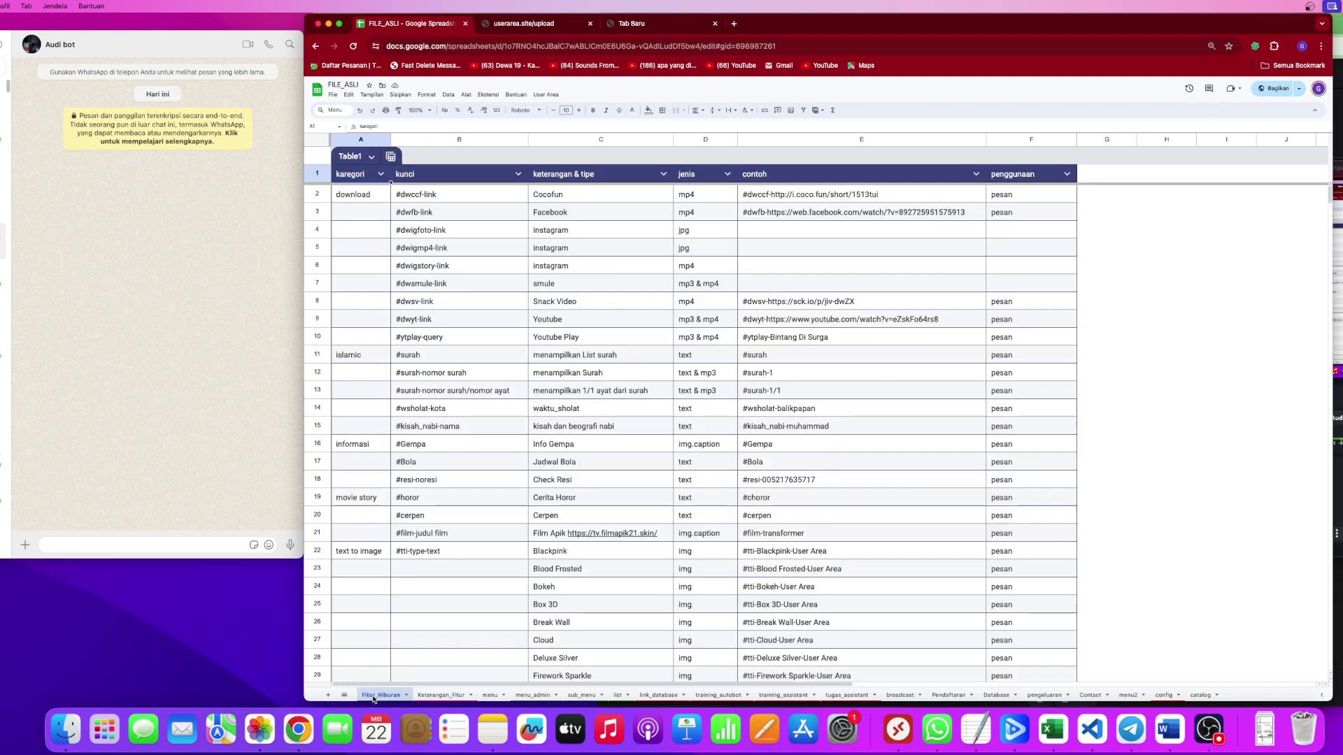
Check the download, islamic, informasi, movie story and text to image categories, then return to Keterangan_Fitur C14.
{"action": "scroll", "coordinate": [381, 198], "scroll_direction": "down", "scroll_amount": 2}
{"action": "scroll", "coordinate": [382, 197], "scroll_direction": "up", "scroll_amount": 2}
{"action": "left_click", "coordinate": [356, 196]}
{"action": "left_click", "coordinate": [349, 359]}
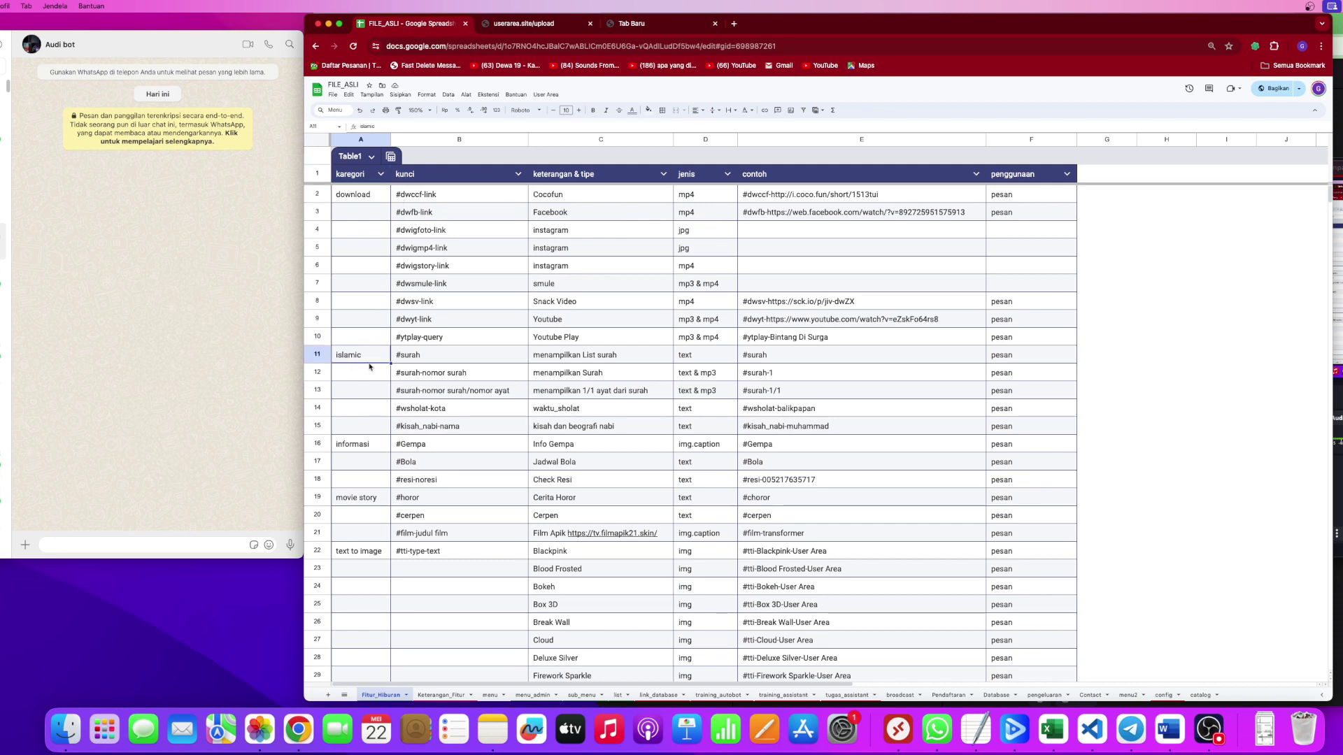
{"action": "left_click", "coordinate": [346, 450]}
{"action": "left_click", "coordinate": [357, 504]}
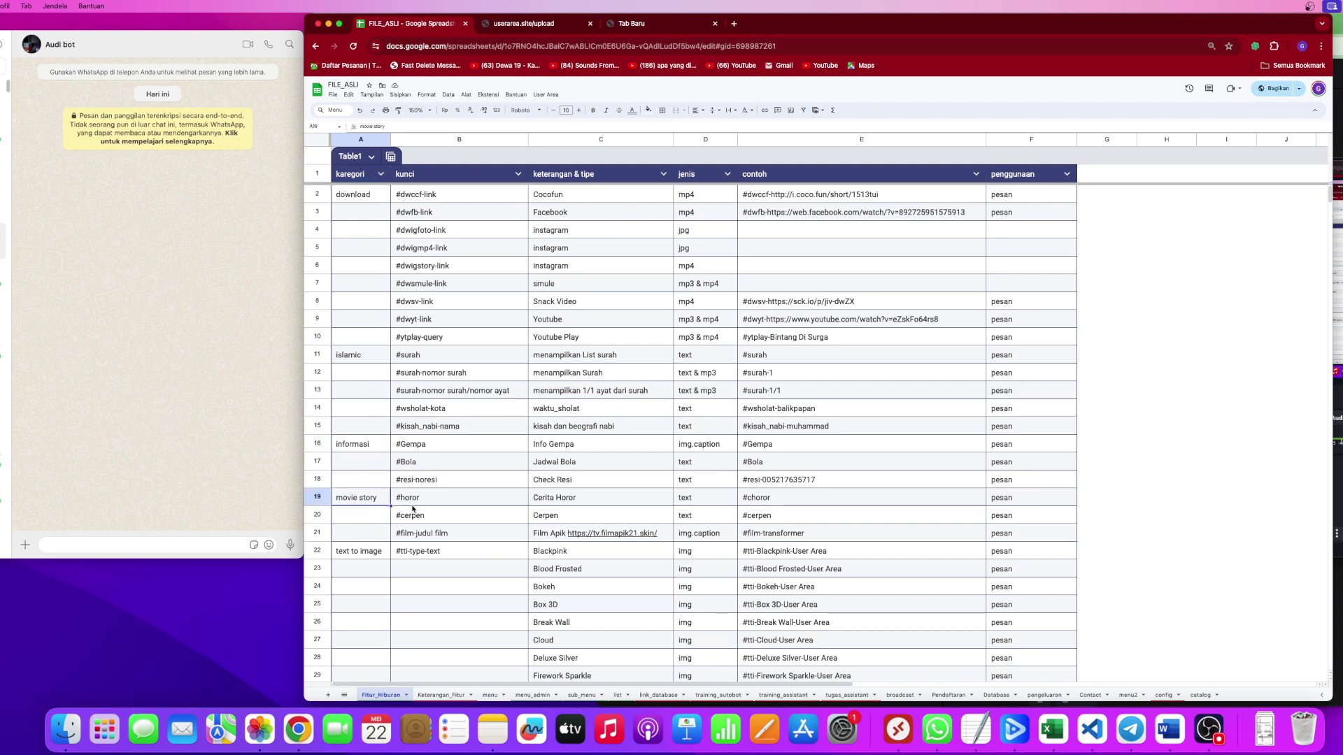
{"action": "left_click", "coordinate": [359, 550]}
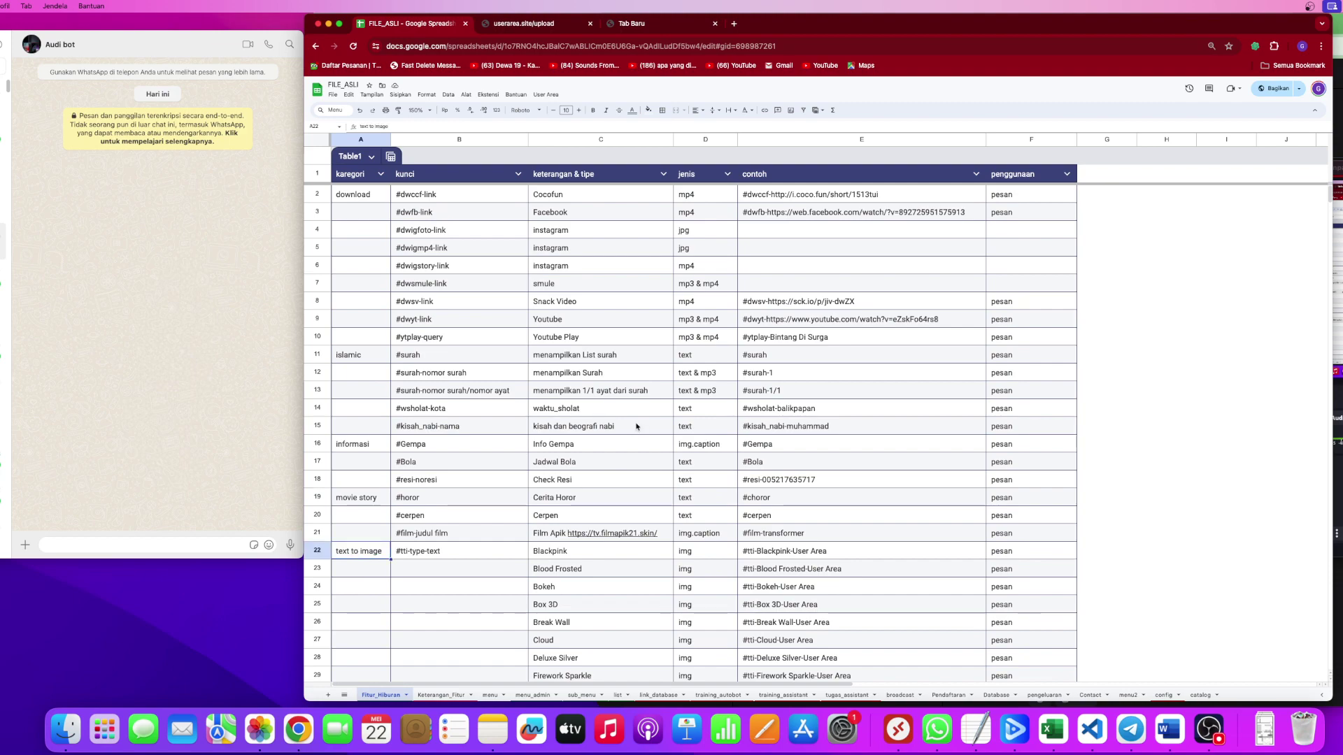
{"action": "scroll", "coordinate": [636, 427], "scroll_direction": "down", "scroll_amount": 1}
{"action": "scroll", "coordinate": [636, 427], "scroll_direction": "up", "scroll_amount": 1}
{"action": "scroll", "coordinate": [880, 420], "scroll_direction": "up", "scroll_amount": 20}
{"action": "left_click", "coordinate": [440, 695]}
{"action": "left_click", "coordinate": [501, 343]}
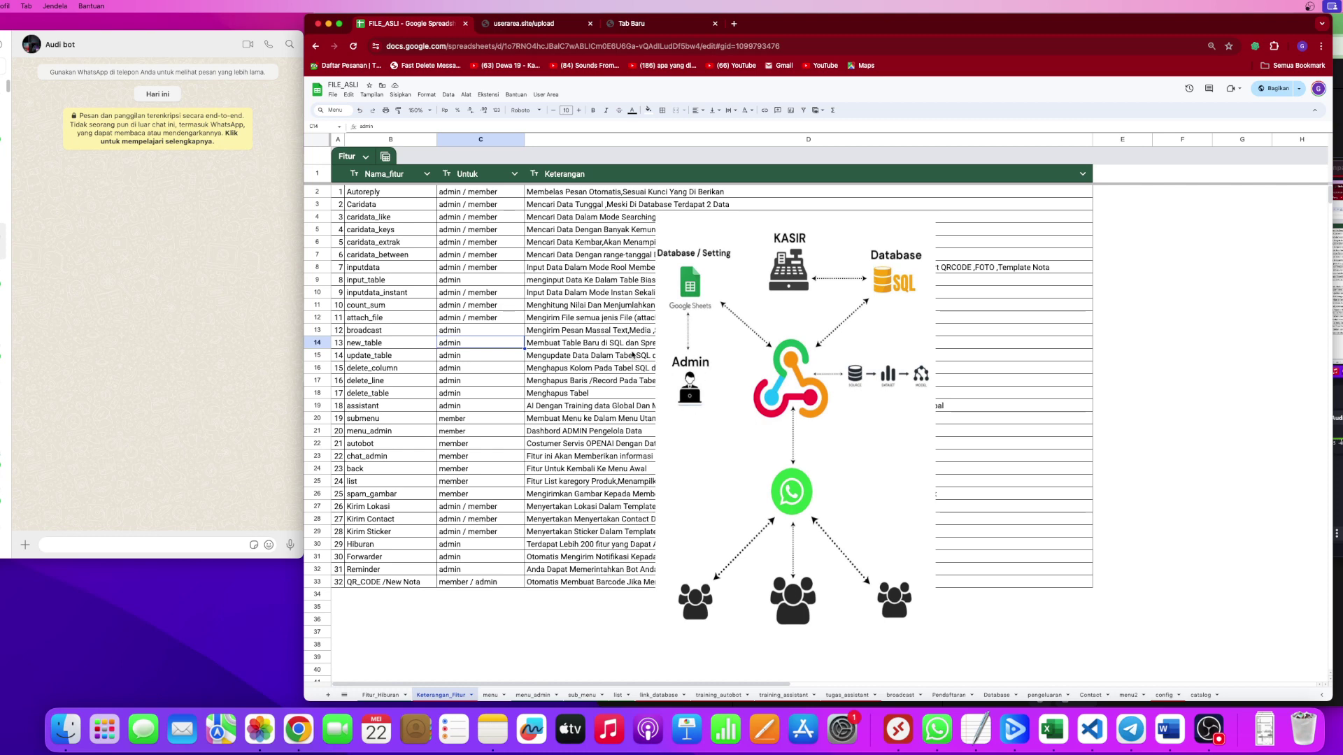
Open the menu sheet and check the menu row's setting dropdown, keeping attach_file.
{"action": "left_click", "coordinate": [587, 366]}
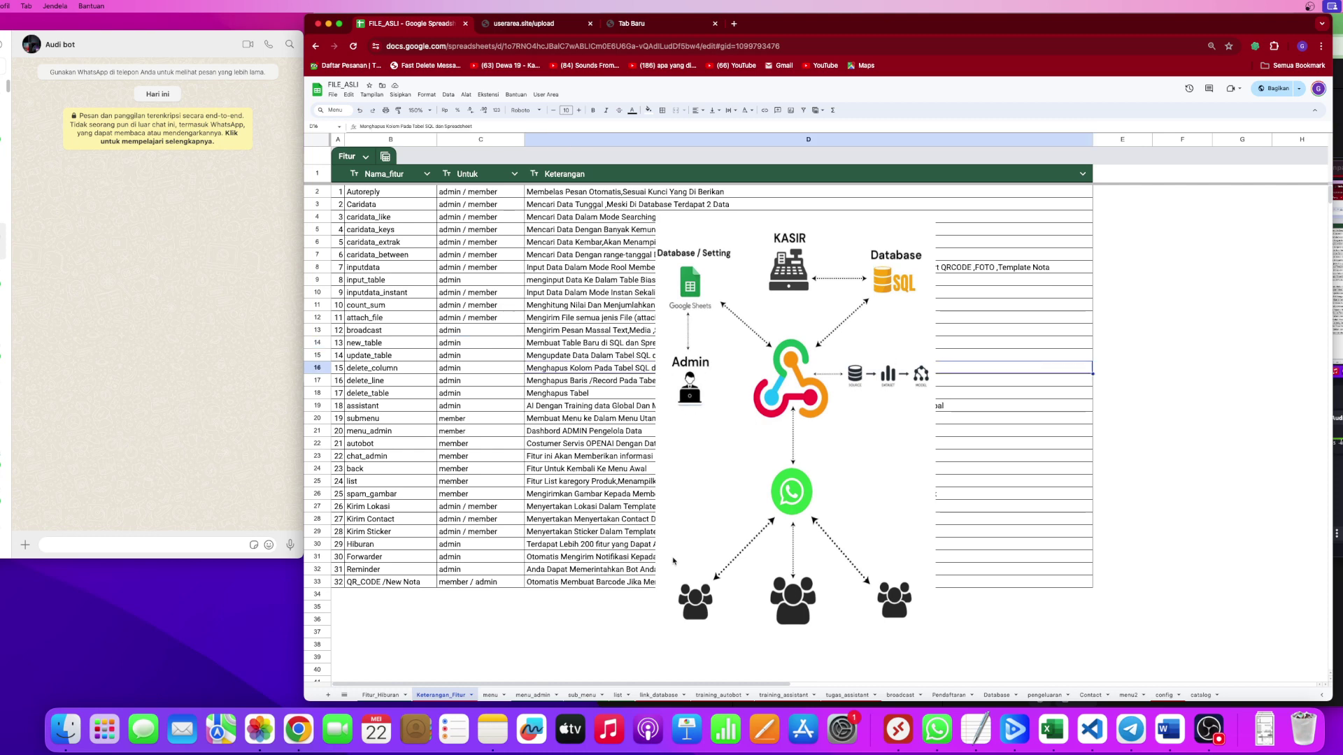
{"action": "left_click", "coordinate": [490, 695]}
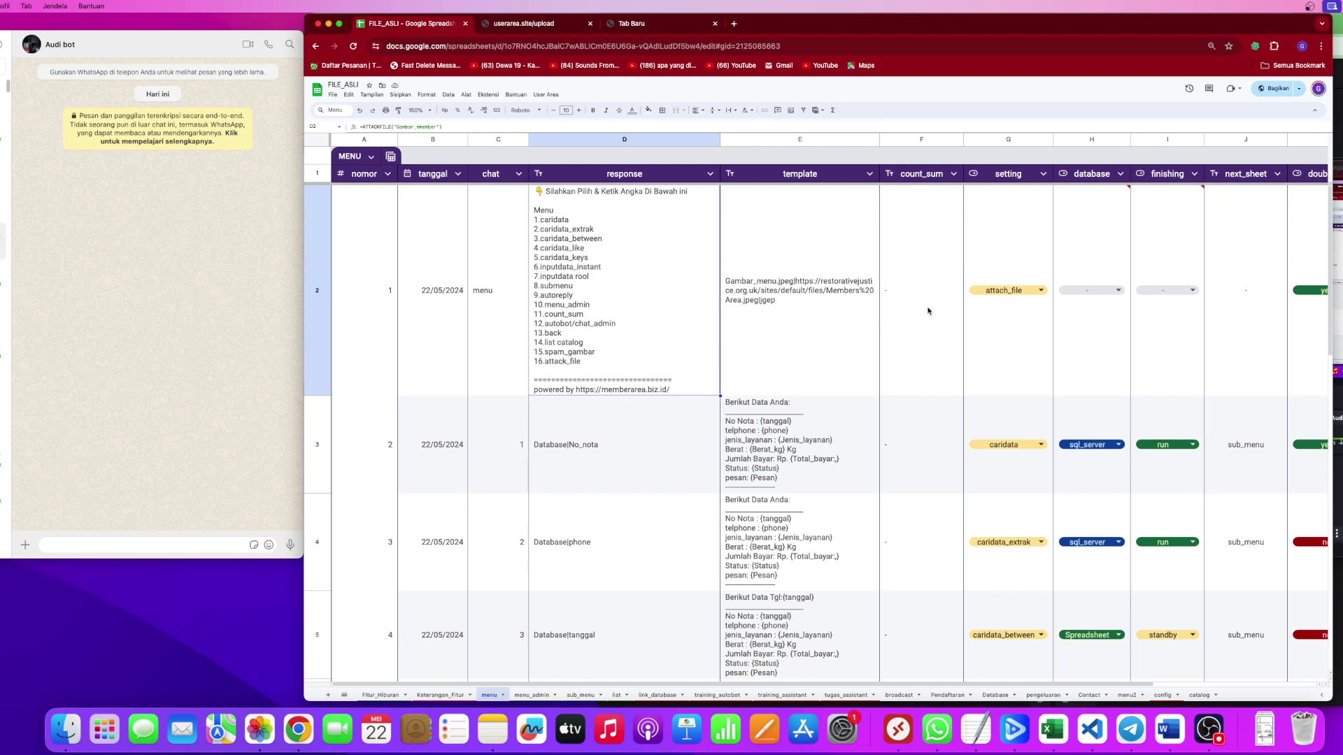
{"action": "left_click", "coordinate": [983, 292]}
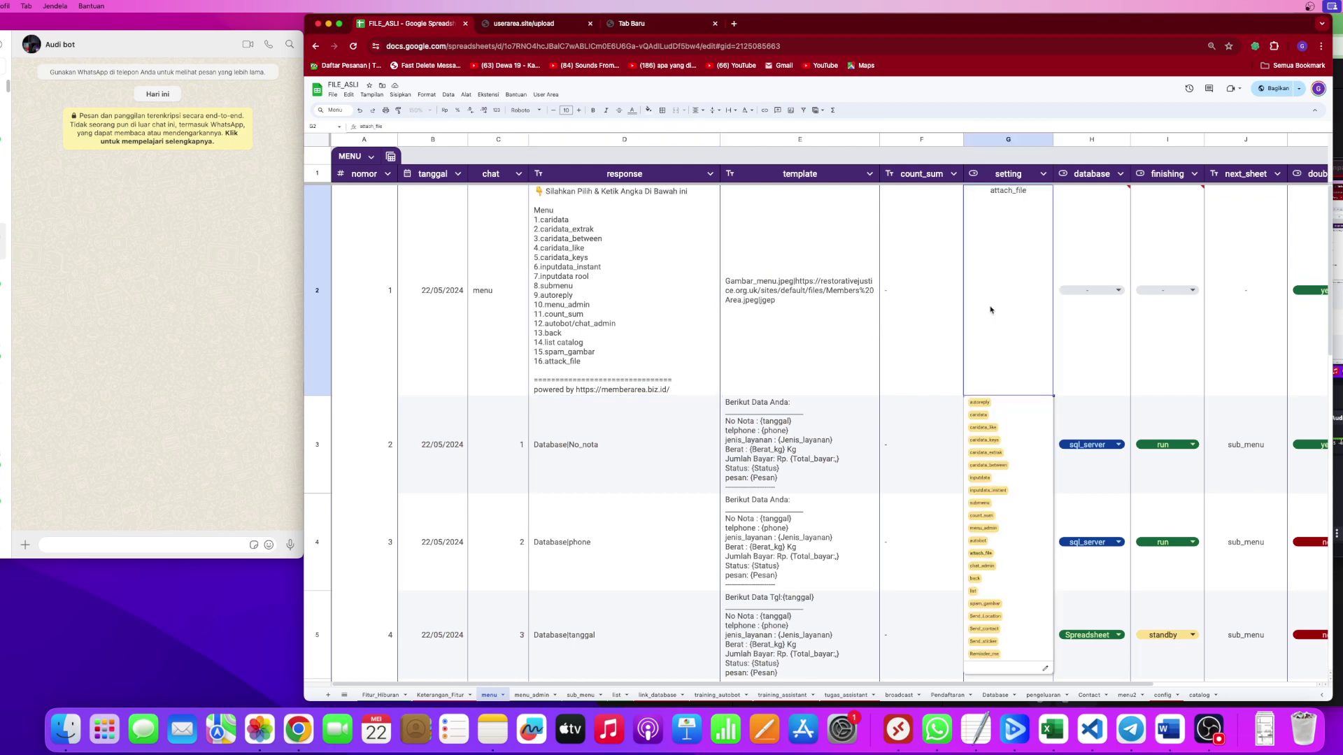
{"action": "left_click", "coordinate": [786, 373]}
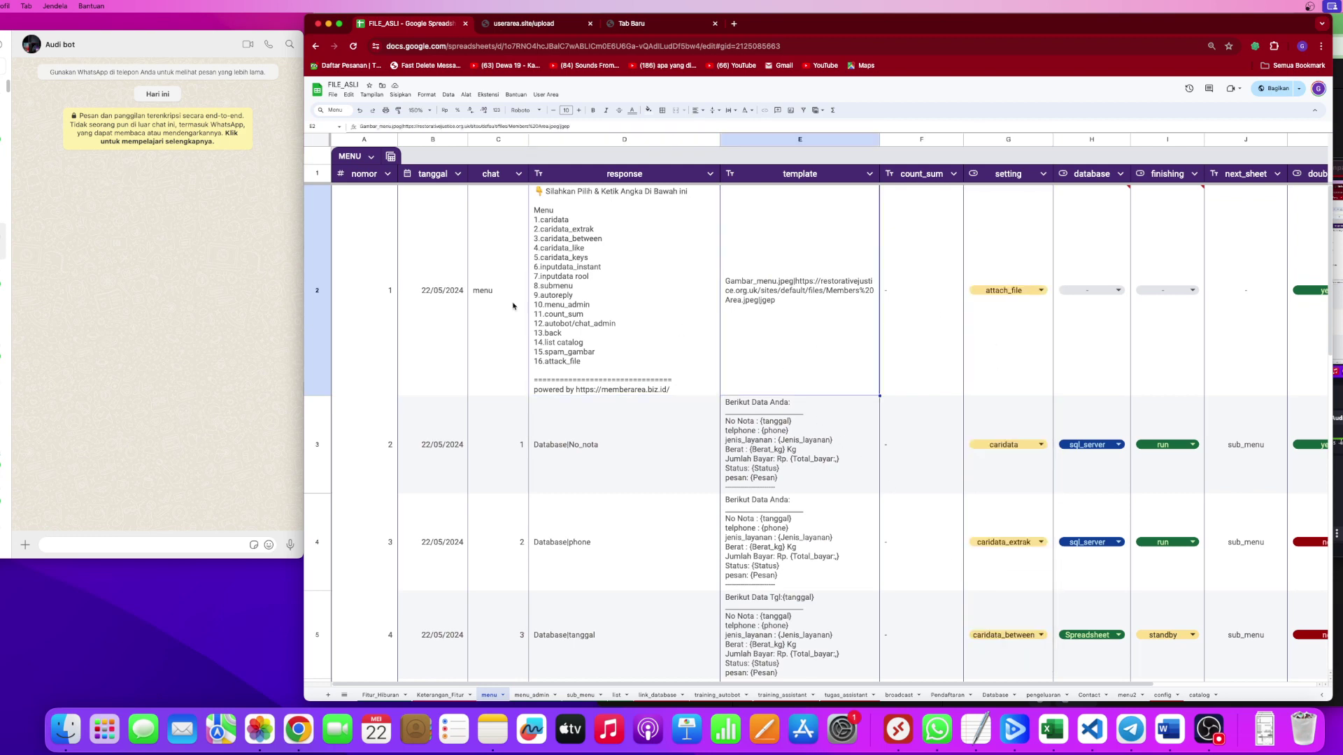
{"action": "left_click", "coordinate": [371, 321]}
Try 90% and 100% zoom, settle on 125%, and select the menu entry row.
{"action": "left_click", "coordinate": [420, 110]}
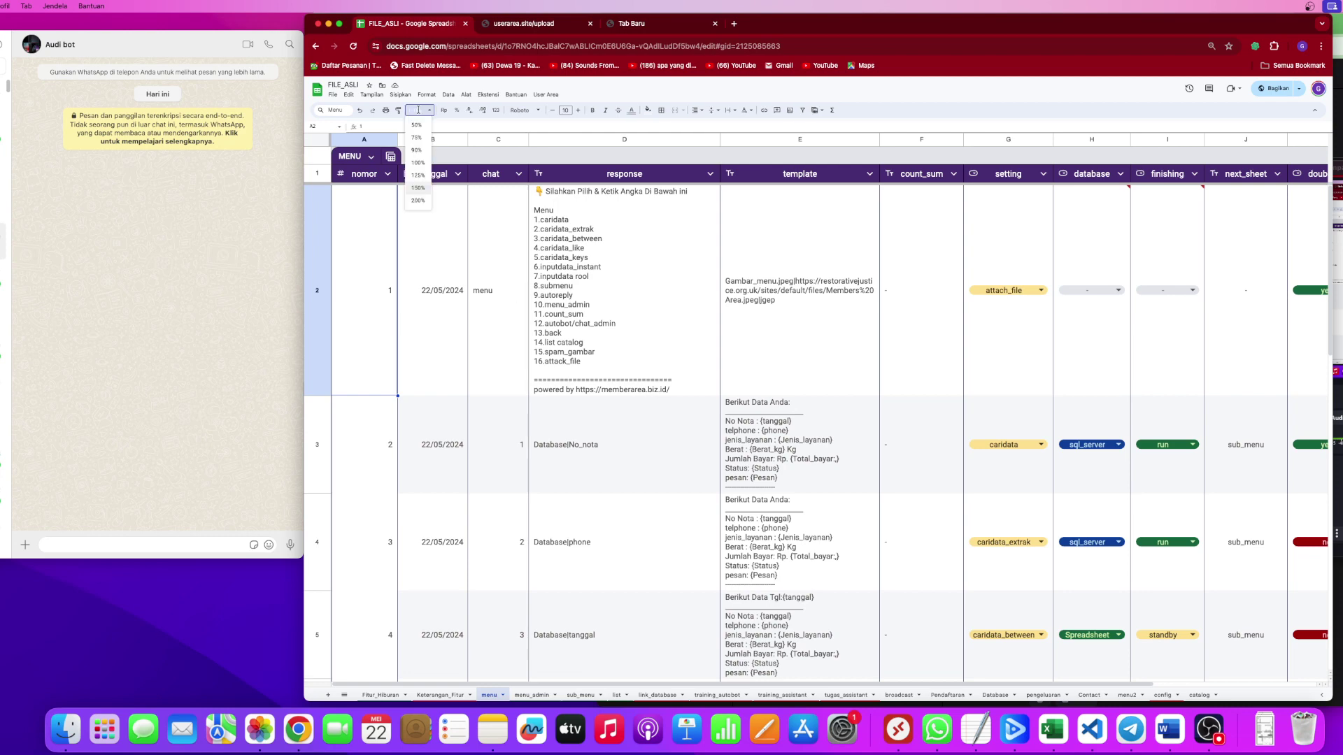
{"action": "left_click", "coordinate": [420, 155]}
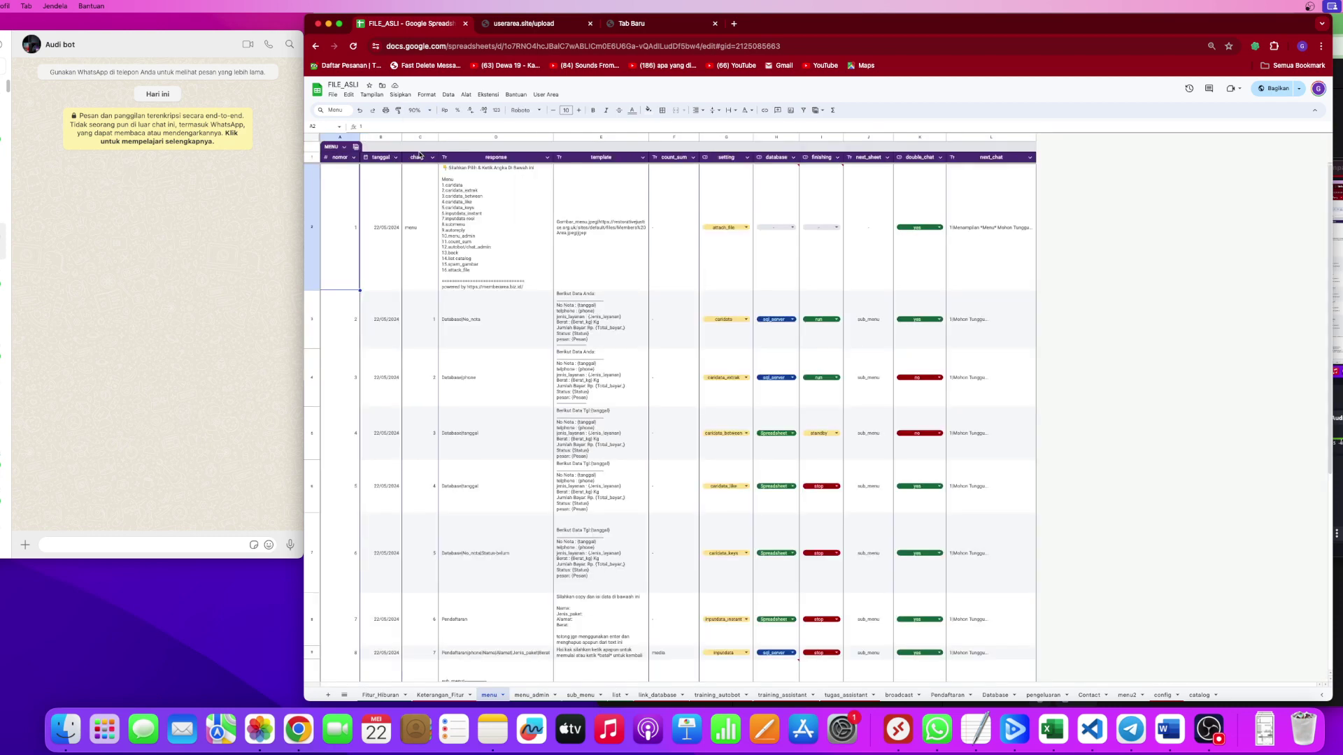
{"action": "left_click", "coordinate": [420, 109]}
{"action": "left_click", "coordinate": [420, 168]}
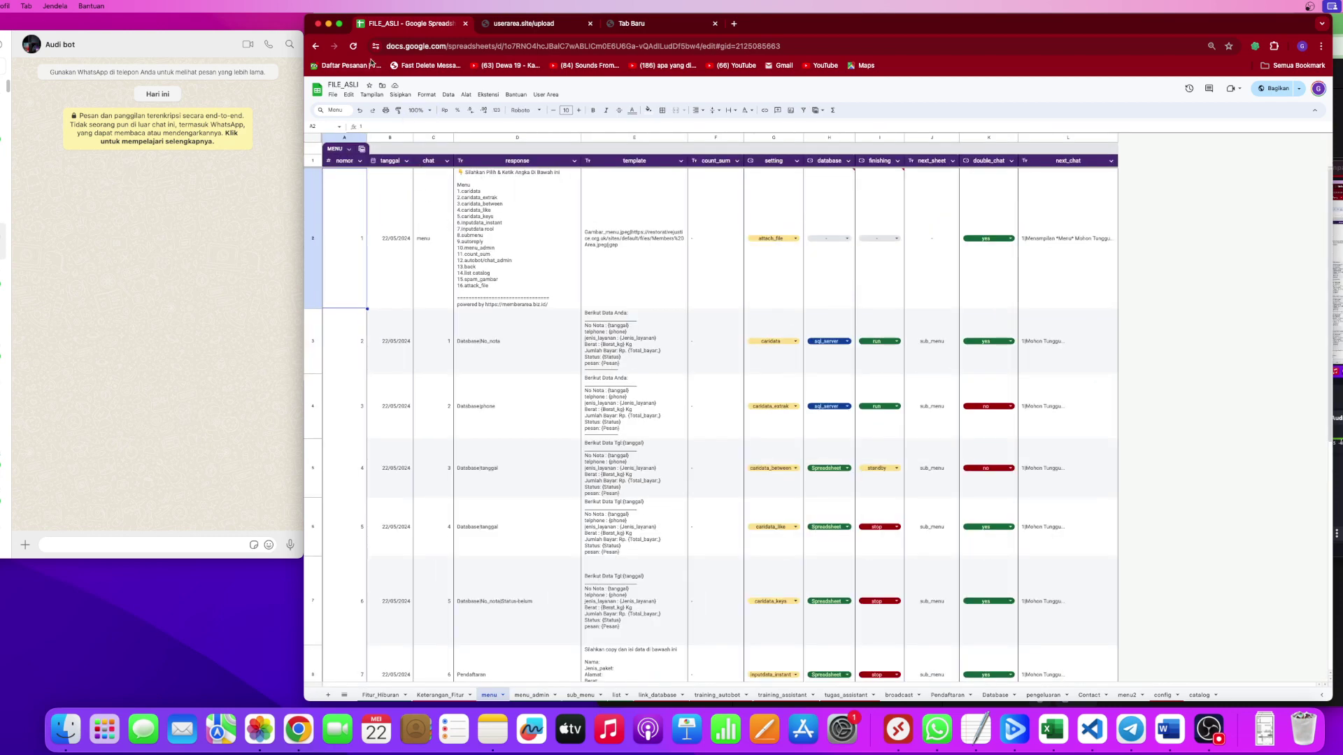
{"action": "left_click", "coordinate": [419, 109]}
{"action": "left_click", "coordinate": [419, 182]}
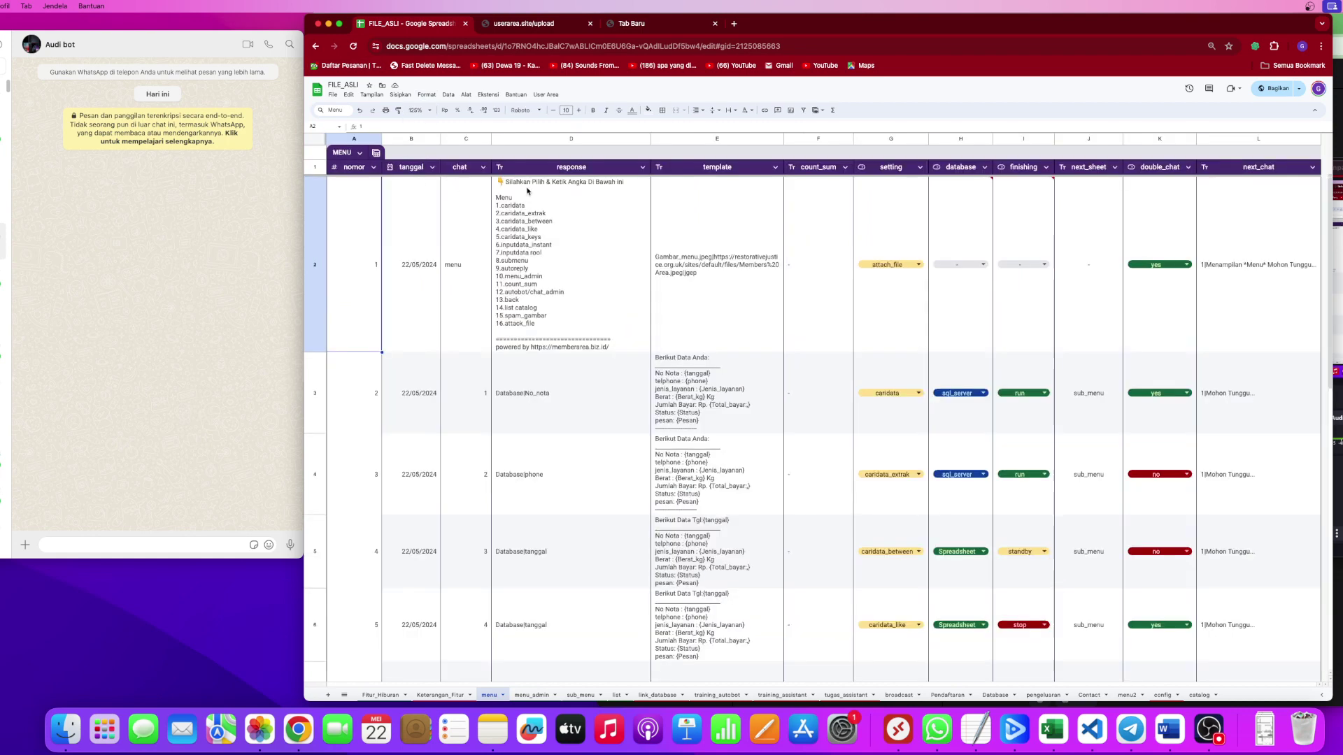
{"action": "left_click", "coordinate": [316, 277]}
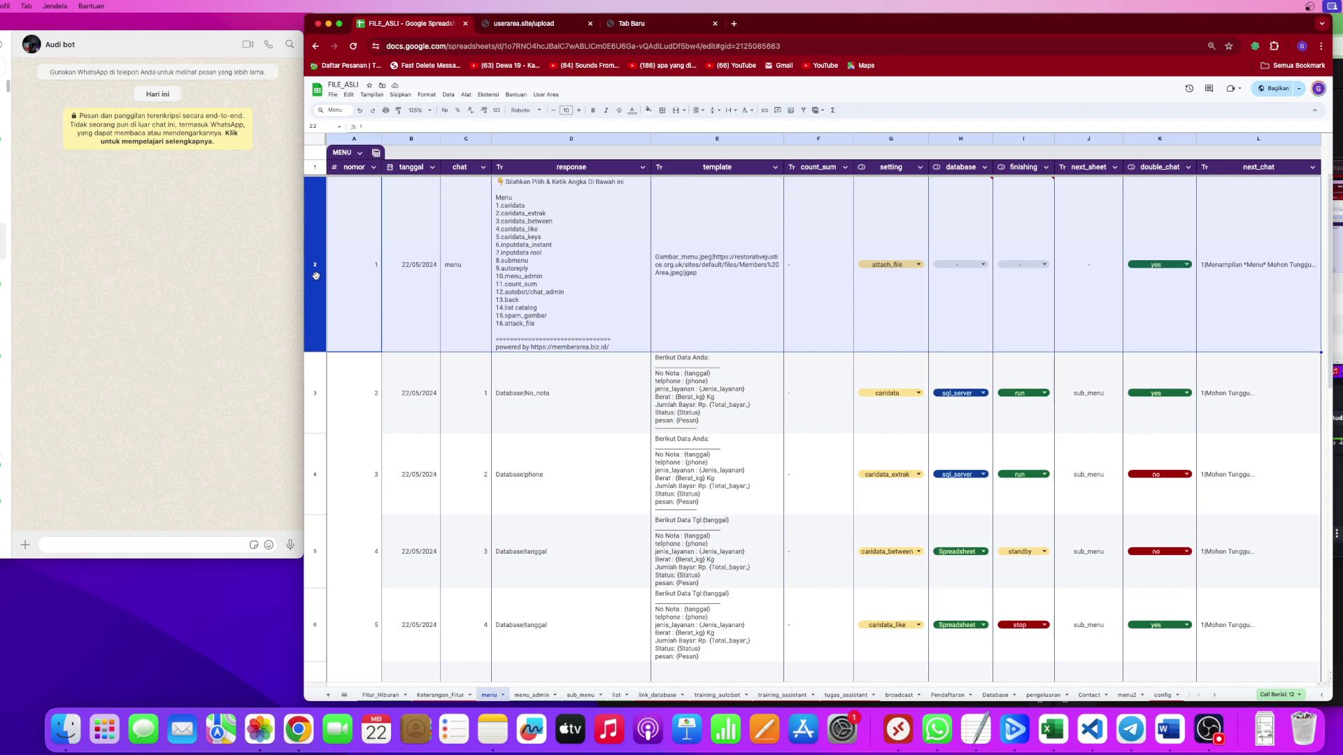
{"action": "left_click", "coordinate": [481, 259]}
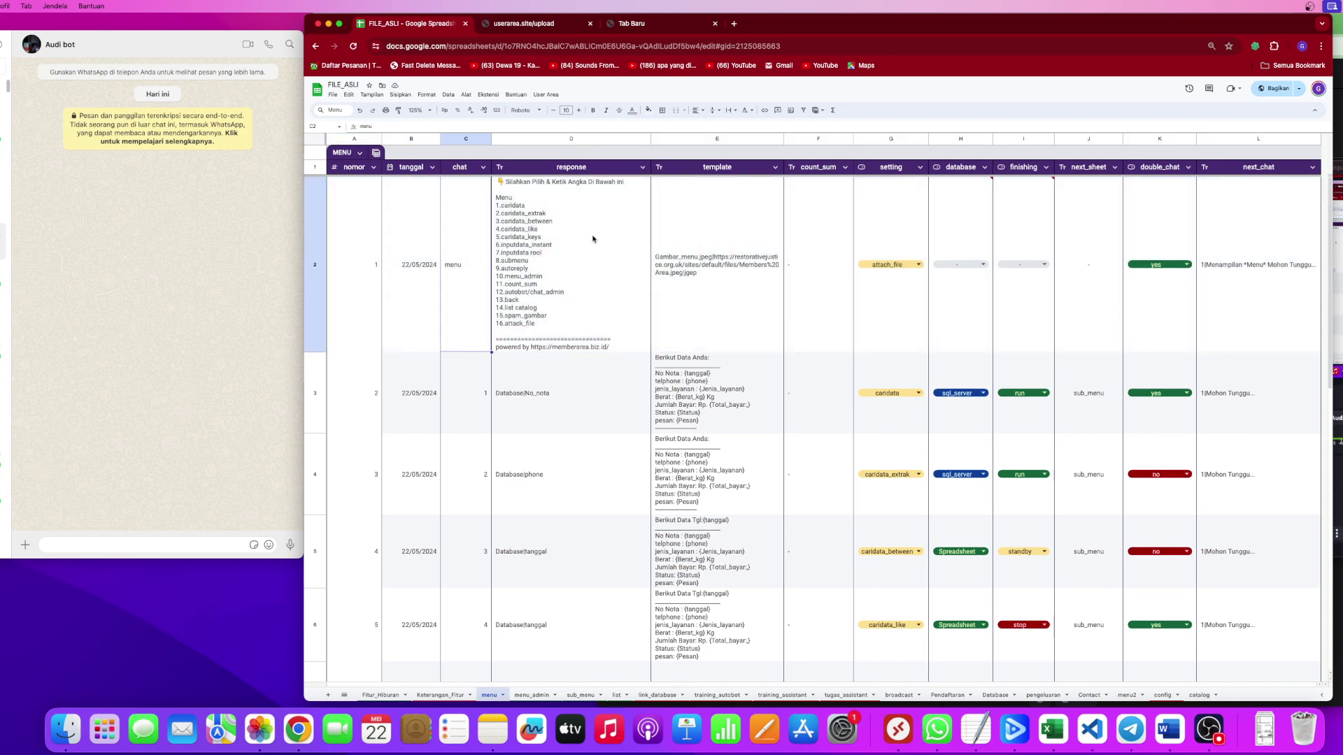
{"action": "left_click", "coordinate": [574, 274]}
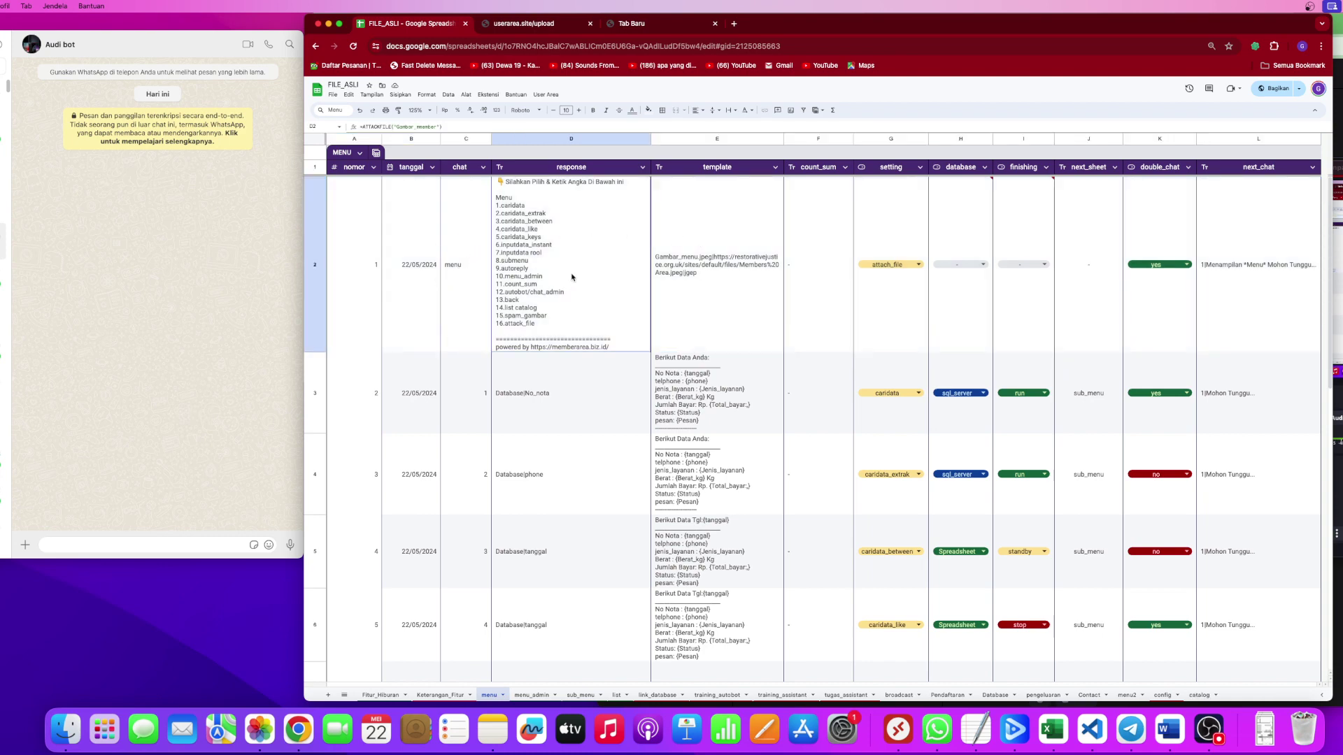
{"action": "left_click", "coordinate": [464, 271]}
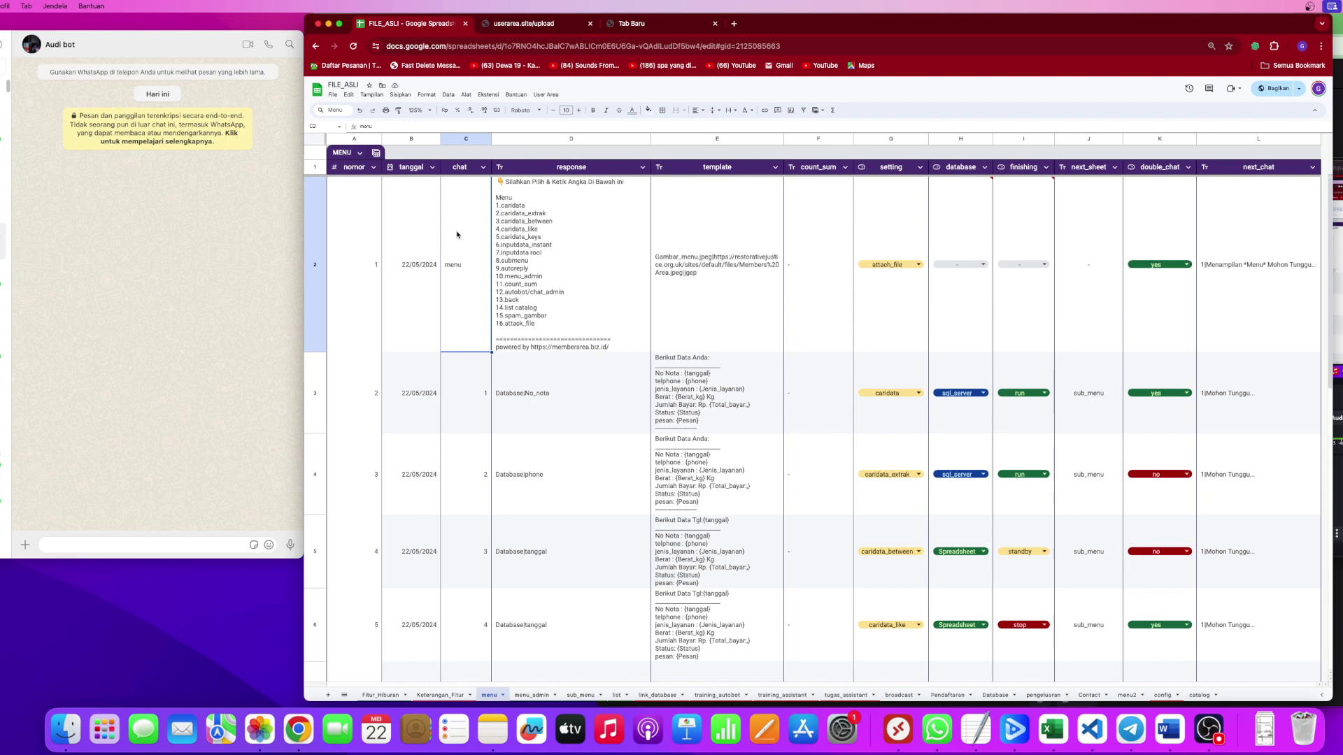
{"action": "left_click_drag", "start_coordinate": [481, 389], "coordinate": [476, 609]}
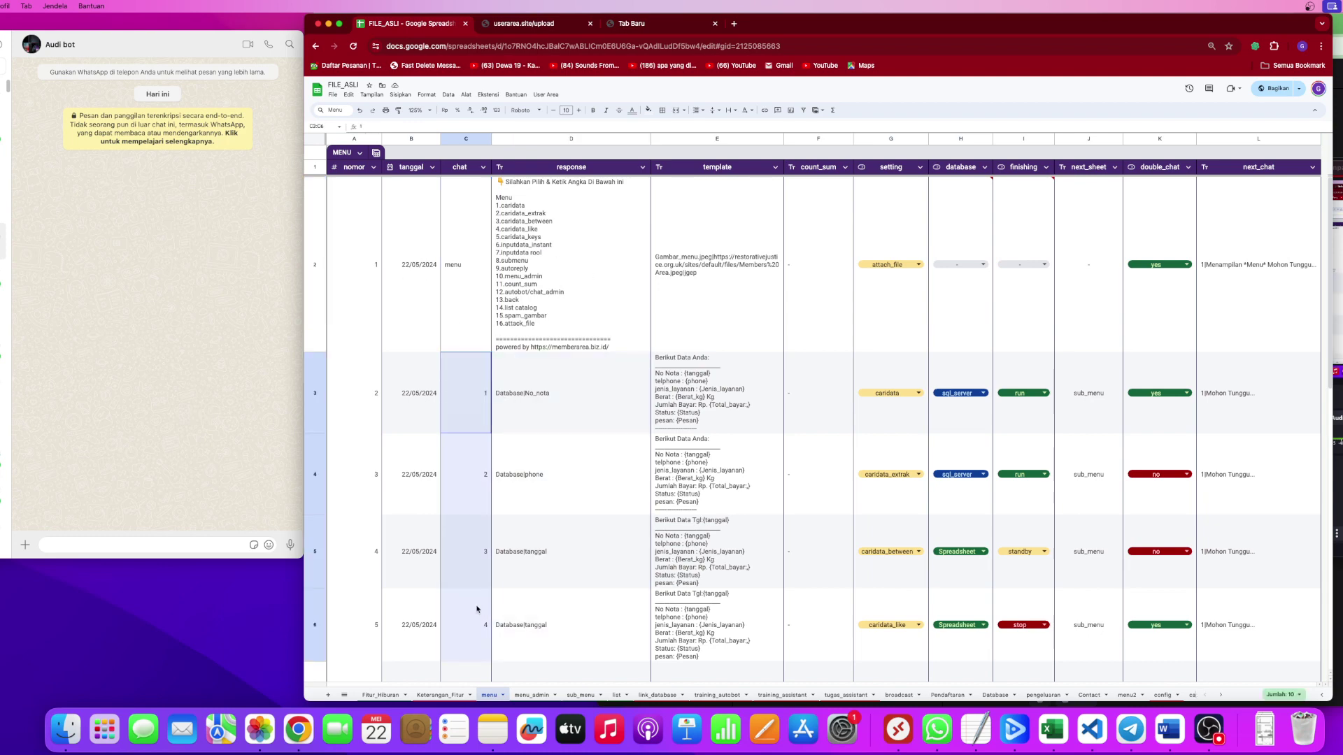
{"action": "left_click", "coordinate": [487, 392]}
{"action": "left_click", "coordinate": [471, 454]}
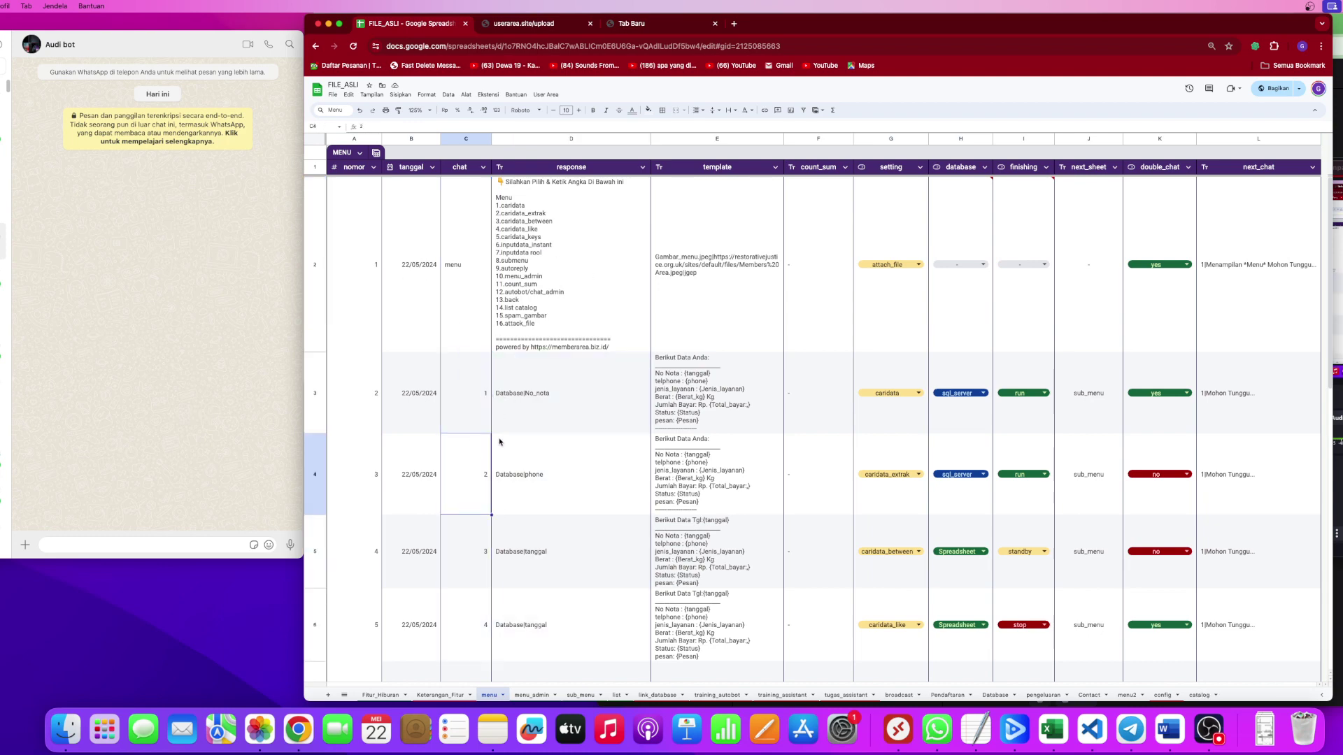
{"action": "left_click", "coordinate": [467, 270]}
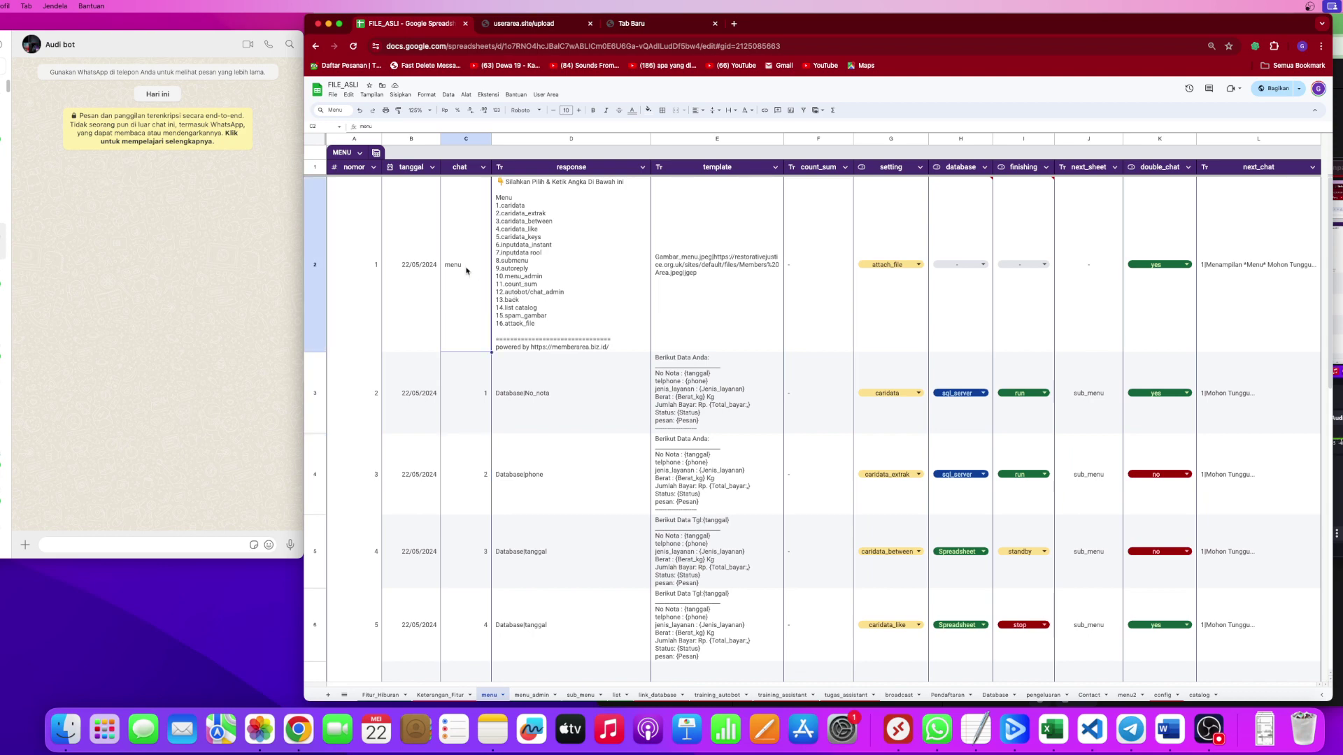
{"action": "left_click", "coordinate": [519, 255]}
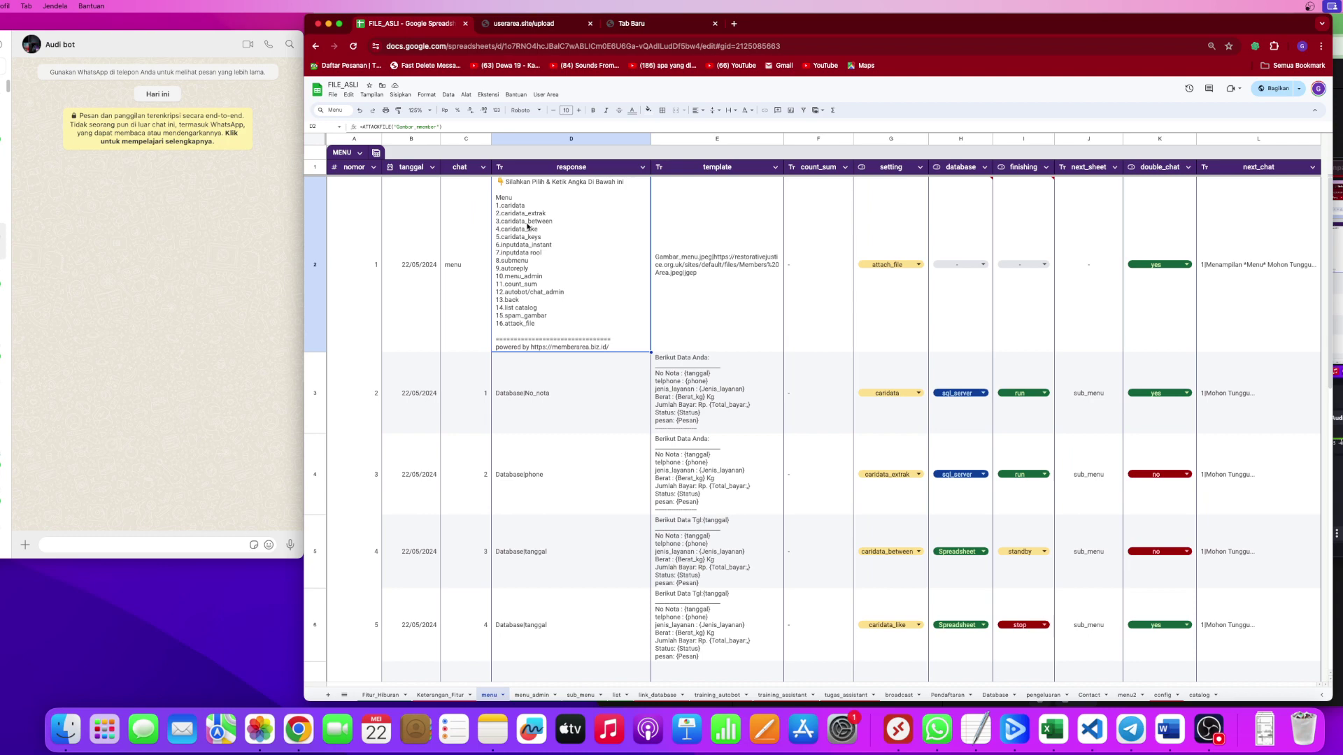
{"action": "left_click", "coordinate": [692, 275]}
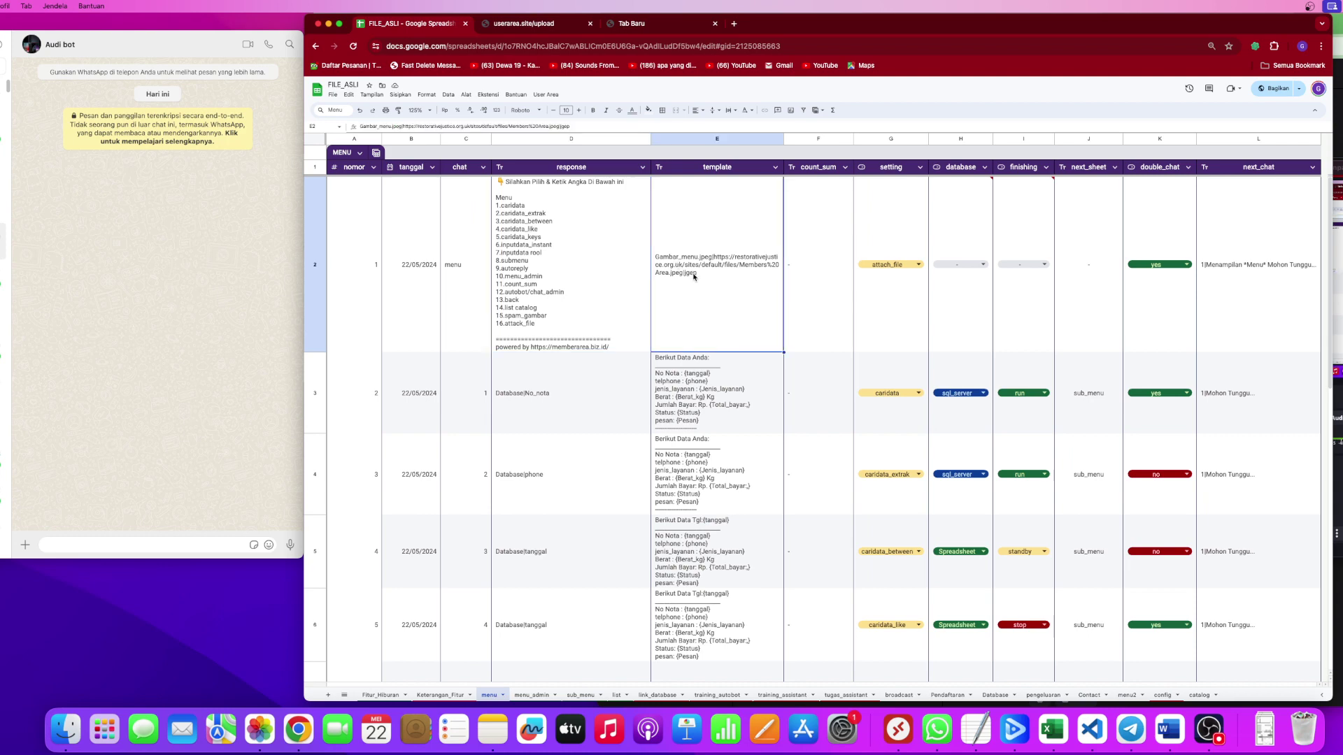
{"action": "left_click", "coordinate": [910, 270]}
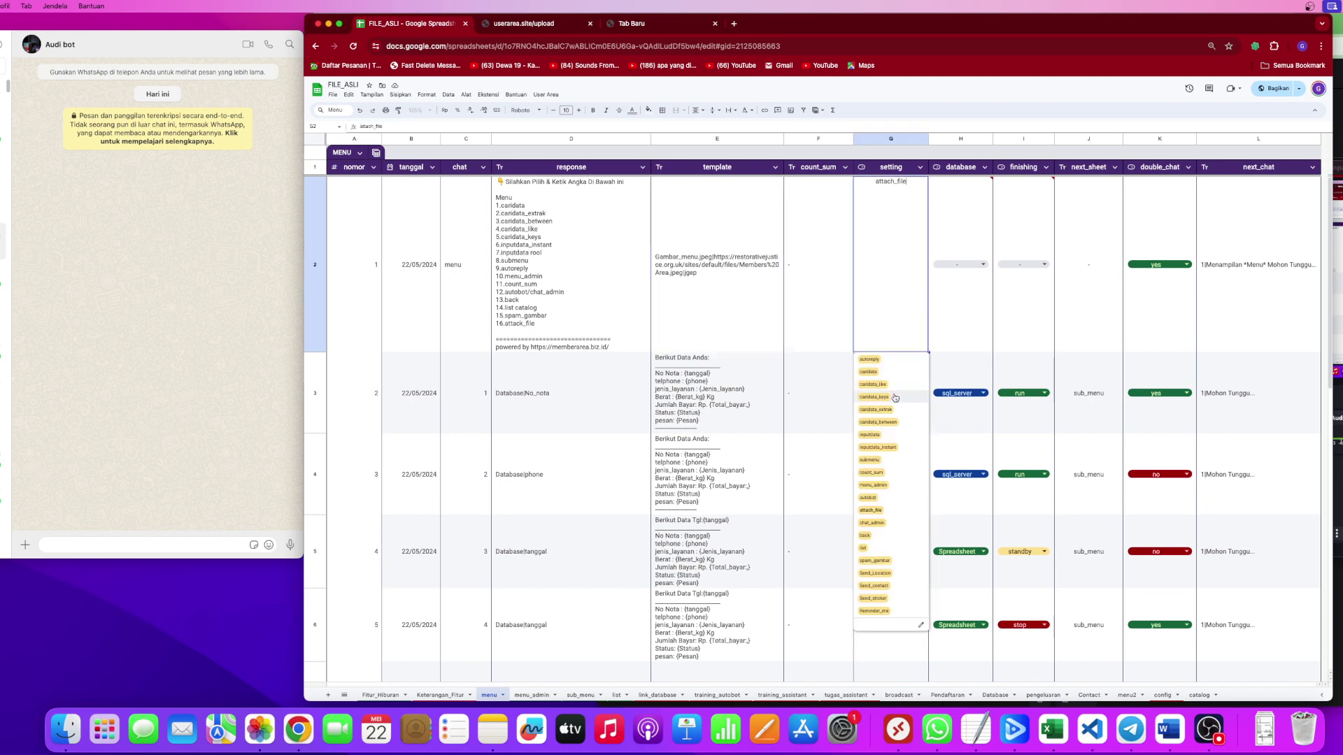
{"action": "left_click", "coordinate": [947, 291]}
{"action": "left_click", "coordinate": [897, 272]}
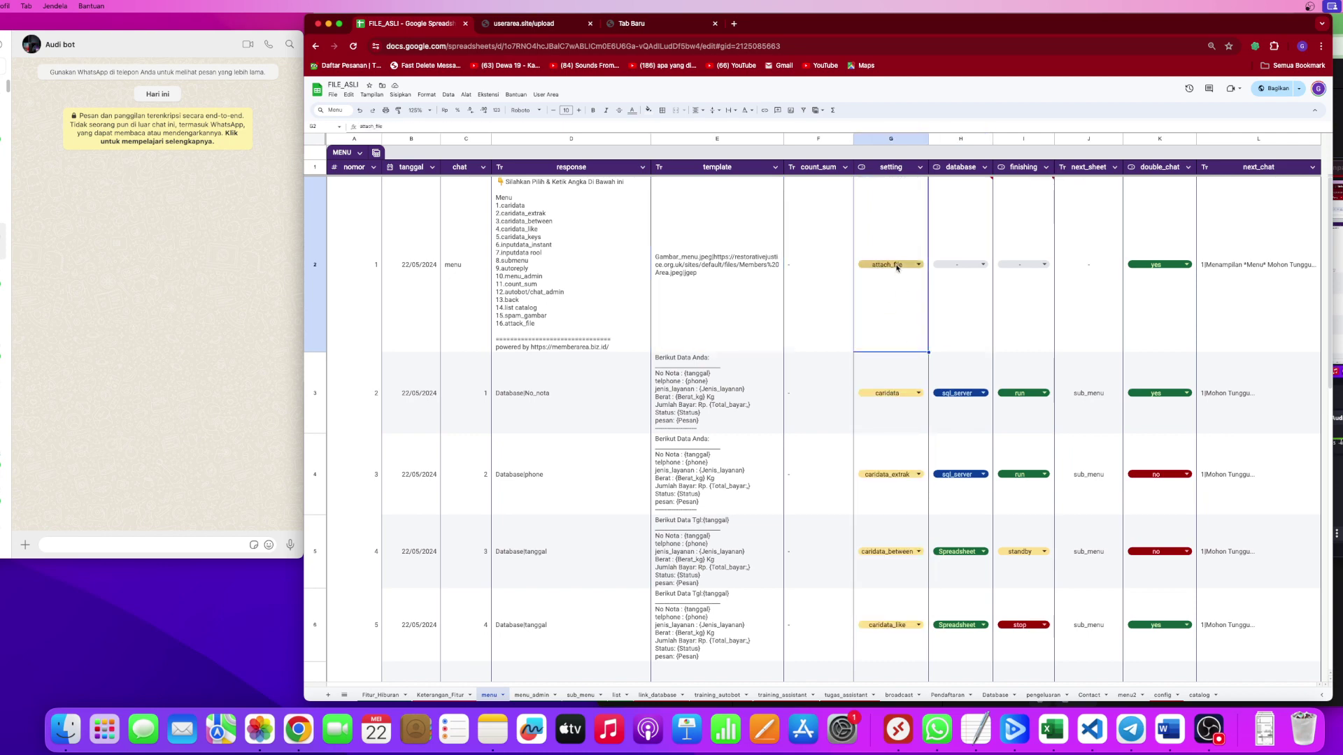
{"action": "left_click", "coordinate": [830, 285]}
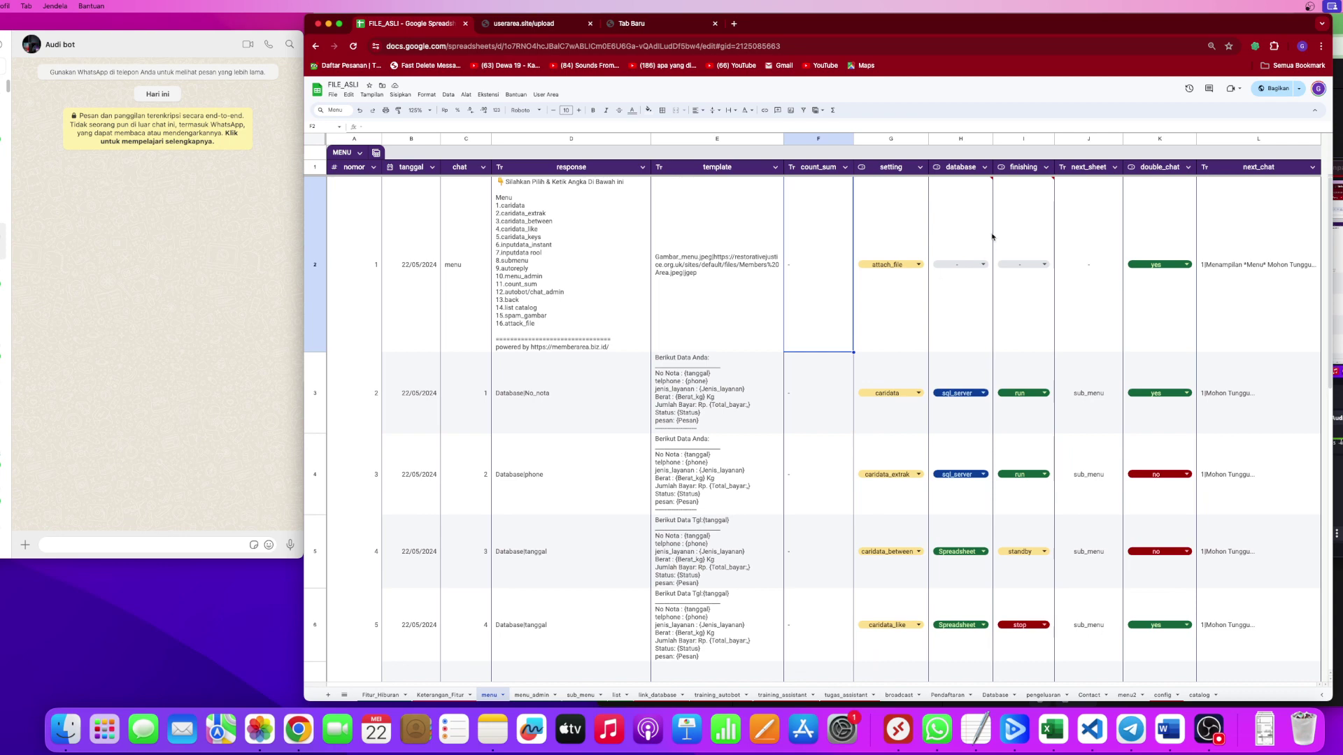
{"action": "left_click", "coordinate": [970, 232]}
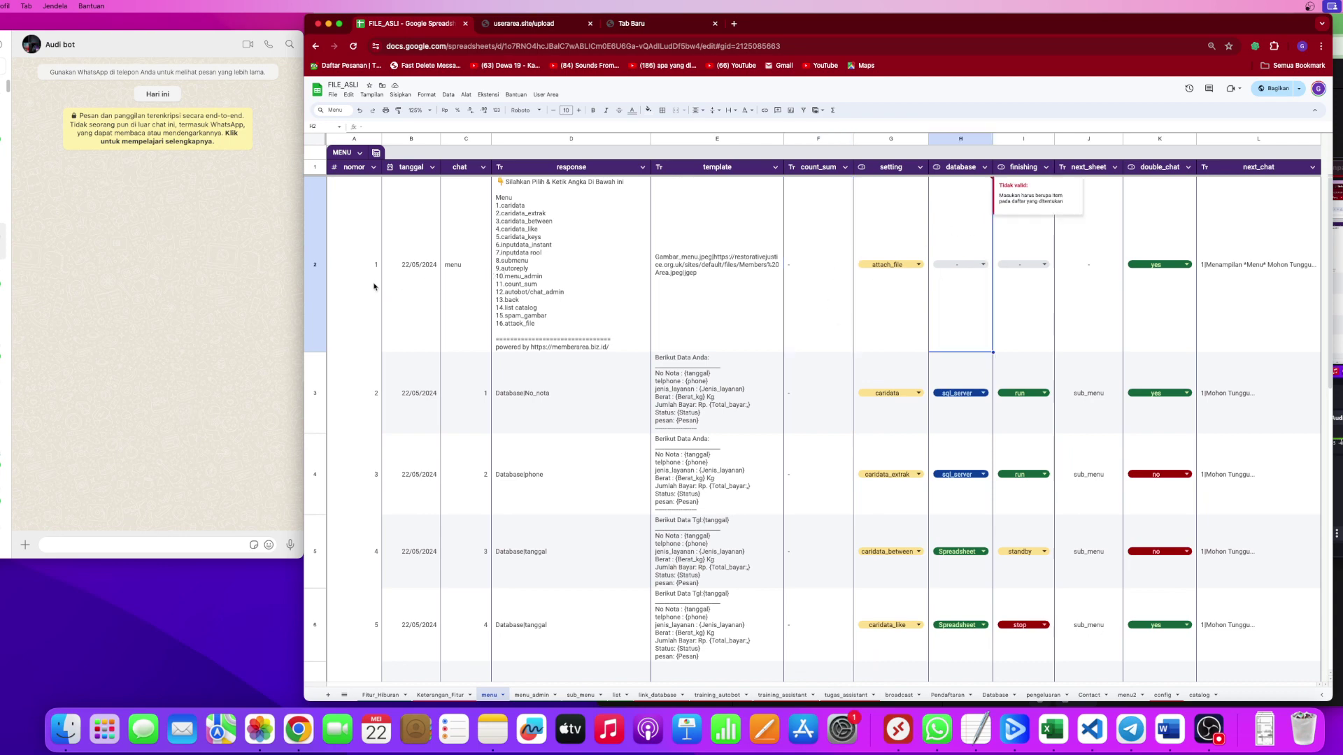
{"action": "left_click_drag", "start_coordinate": [375, 287], "coordinate": [1145, 312]}
{"action": "left_click", "coordinate": [956, 296]}
{"action": "left_click", "coordinate": [1025, 298]}
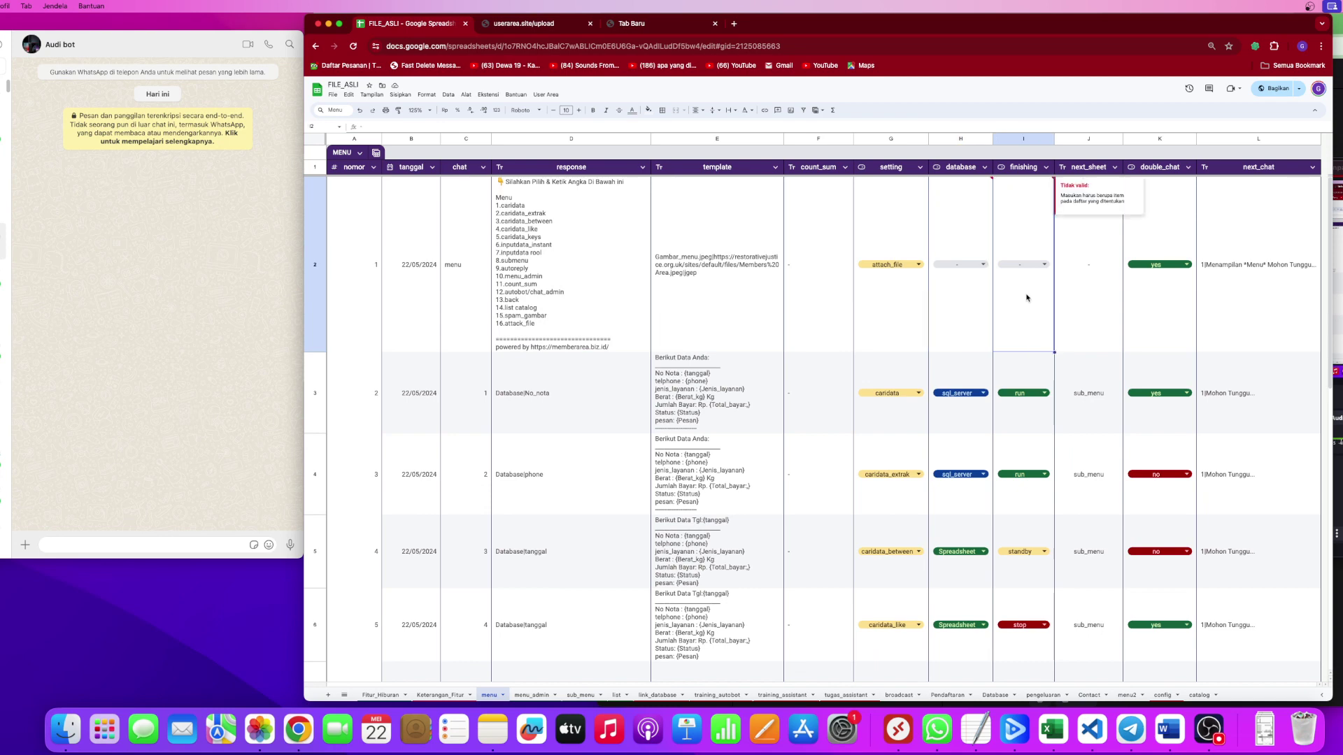
{"action": "left_click", "coordinate": [1070, 303]}
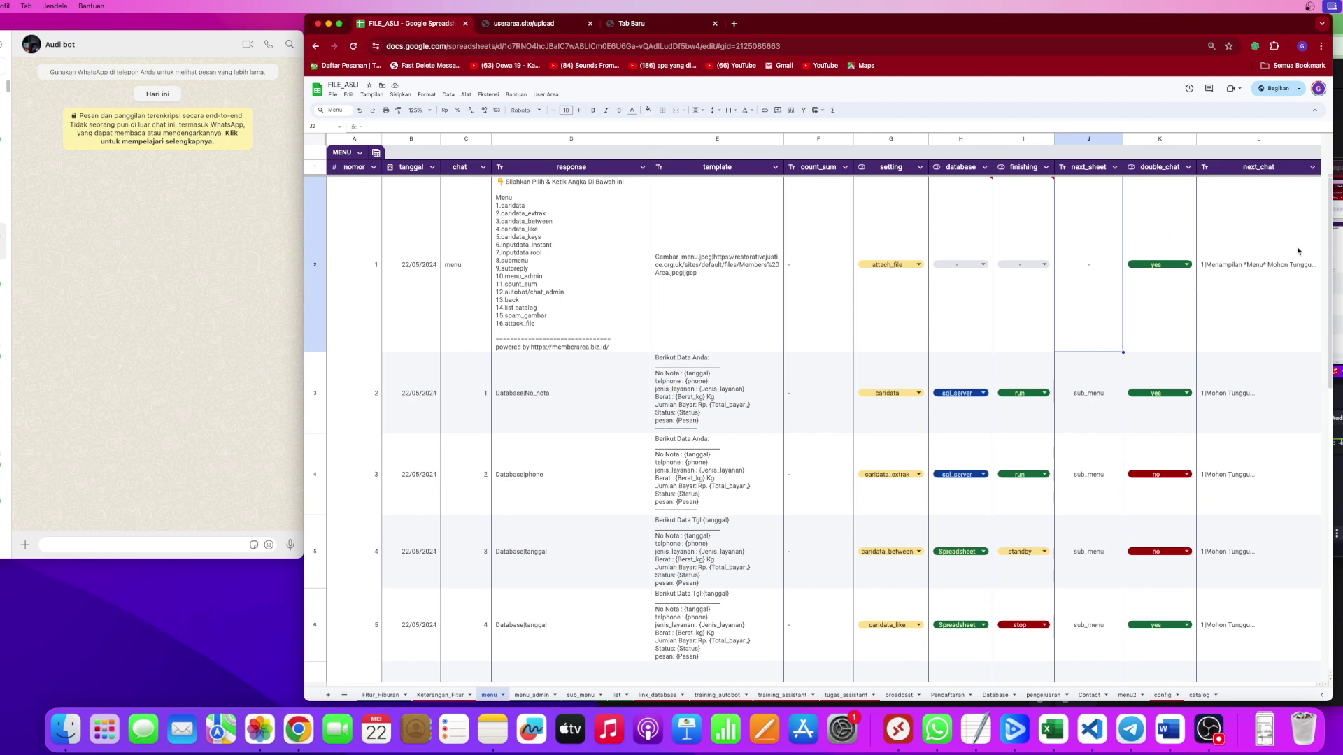
{"action": "left_click", "coordinate": [1242, 273]}
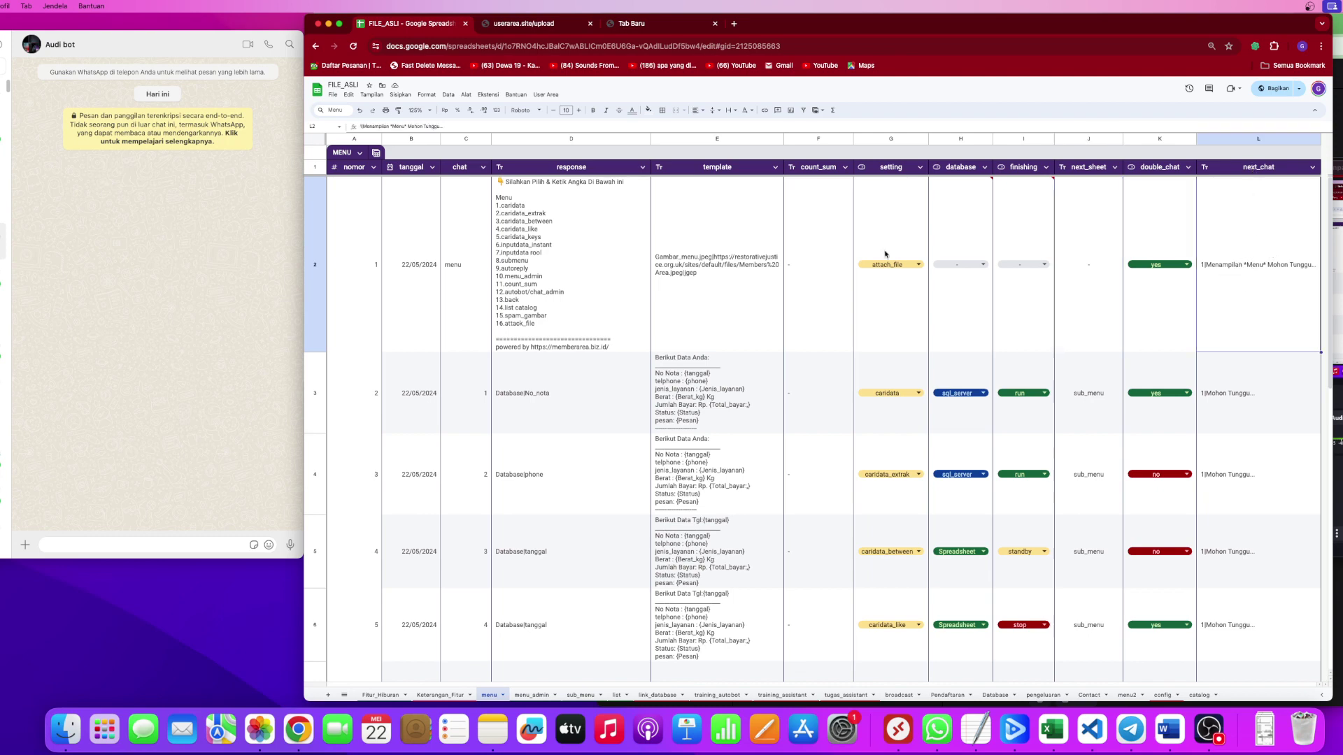
{"action": "left_click", "coordinate": [454, 292]}
Send 'menu' to the bot in the WhatsApp chat.
{"action": "left_click", "coordinate": [133, 546]}
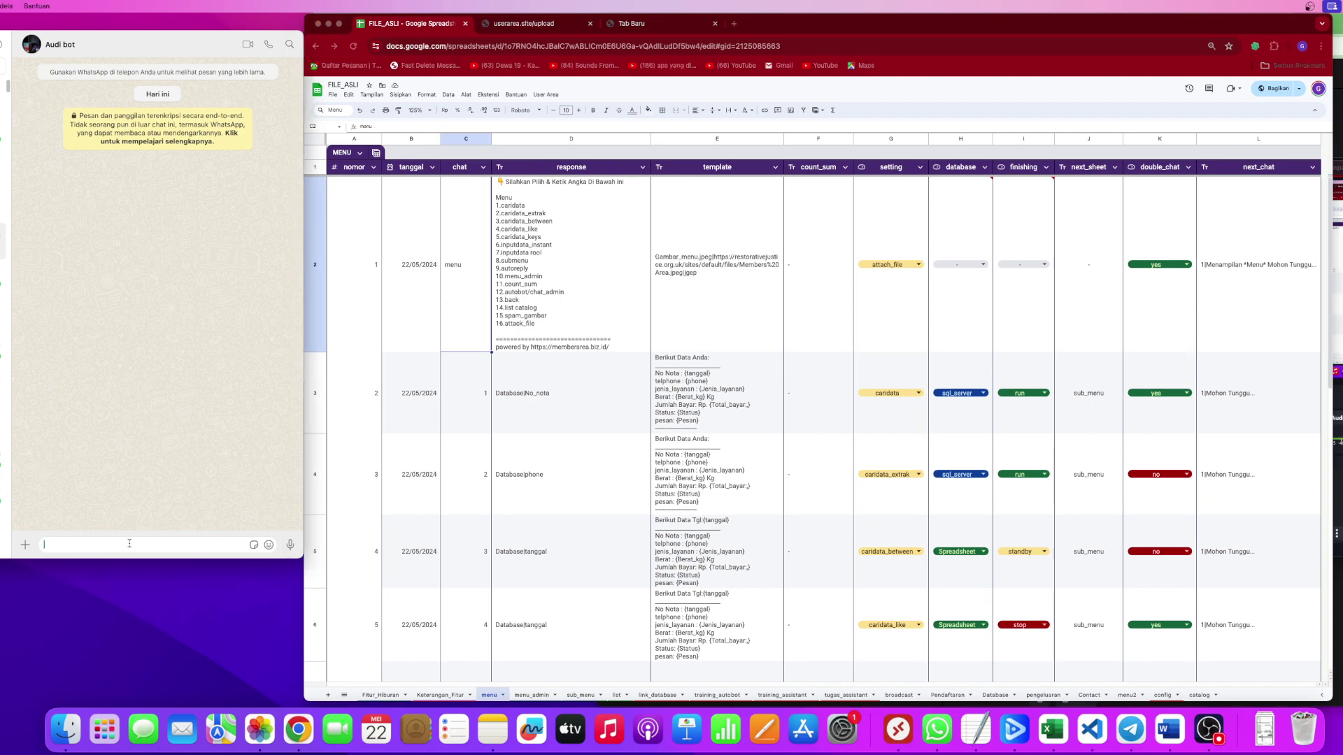
{"action": "type", "text": "menu"}
{"action": "key", "text": "Return"}
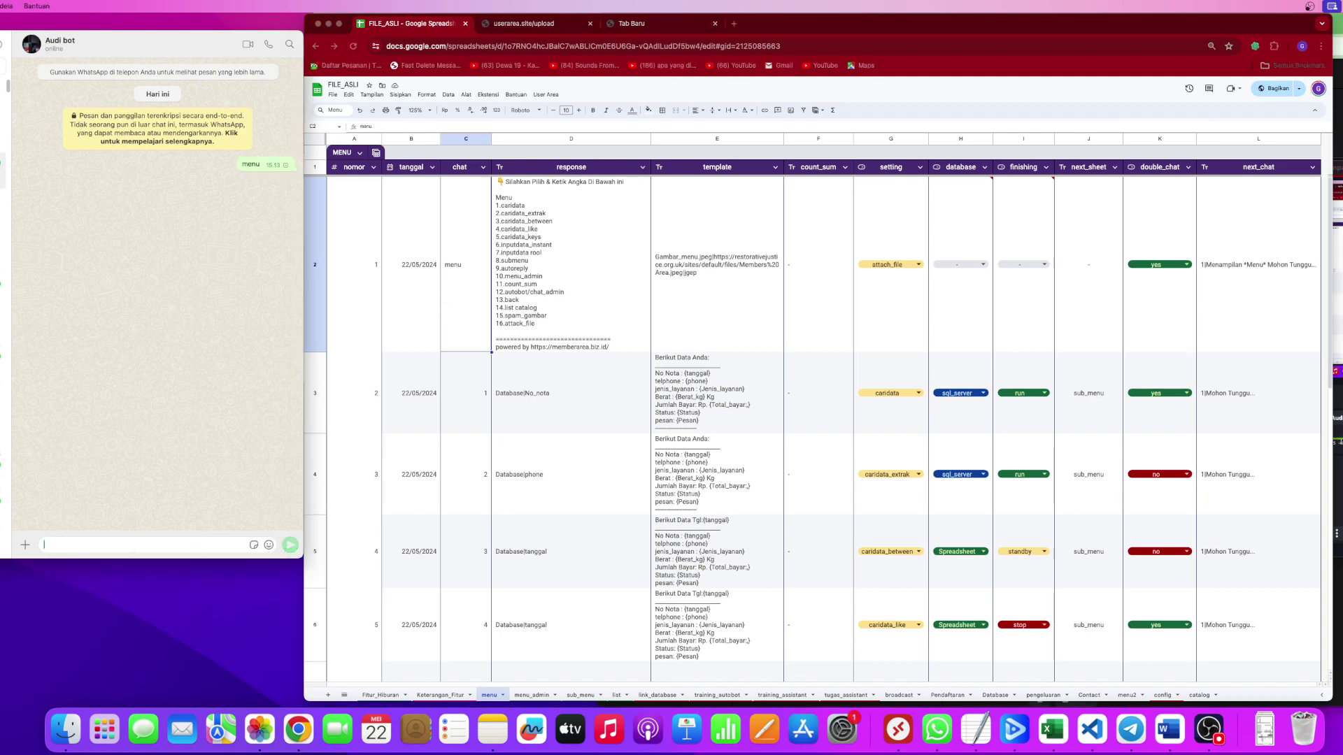
Compare the bot's reply with the menu row's response formula, image link template and next_chat text.
{"action": "left_click", "coordinate": [595, 276]}
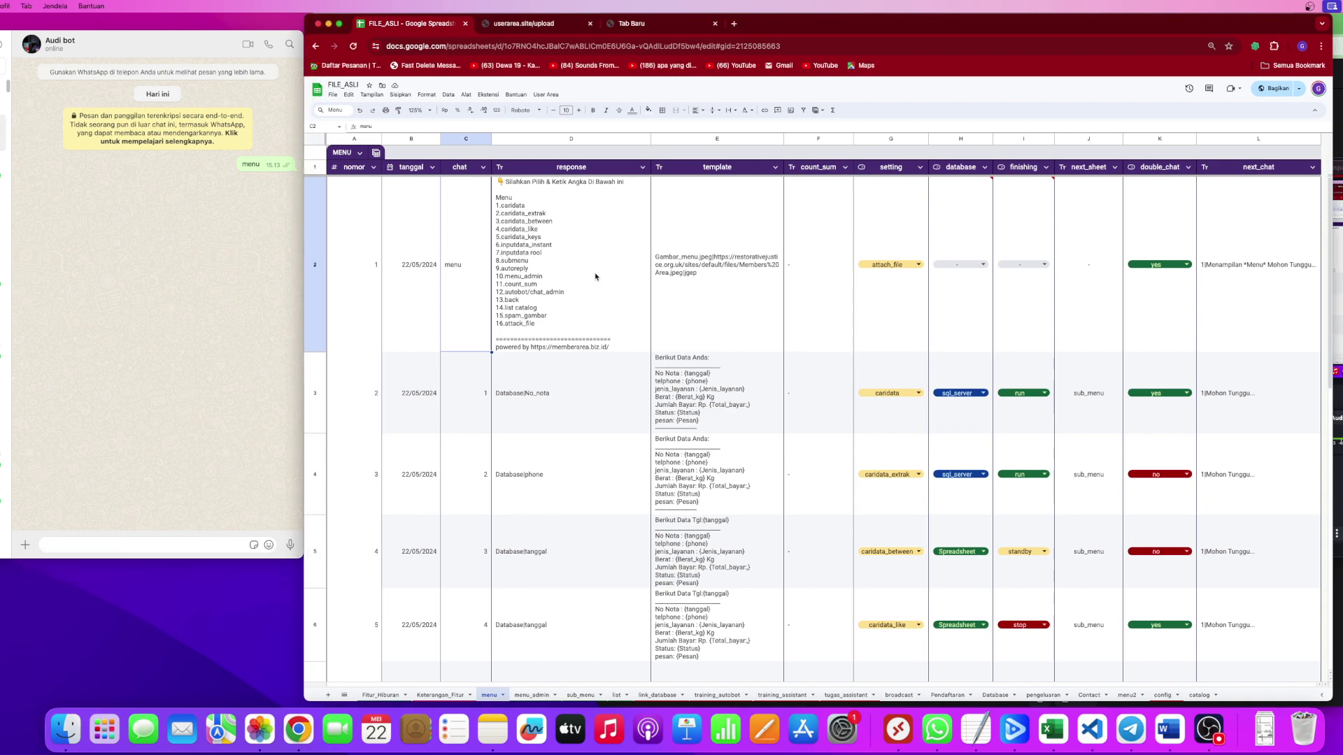
{"action": "left_click", "coordinate": [1216, 283]}
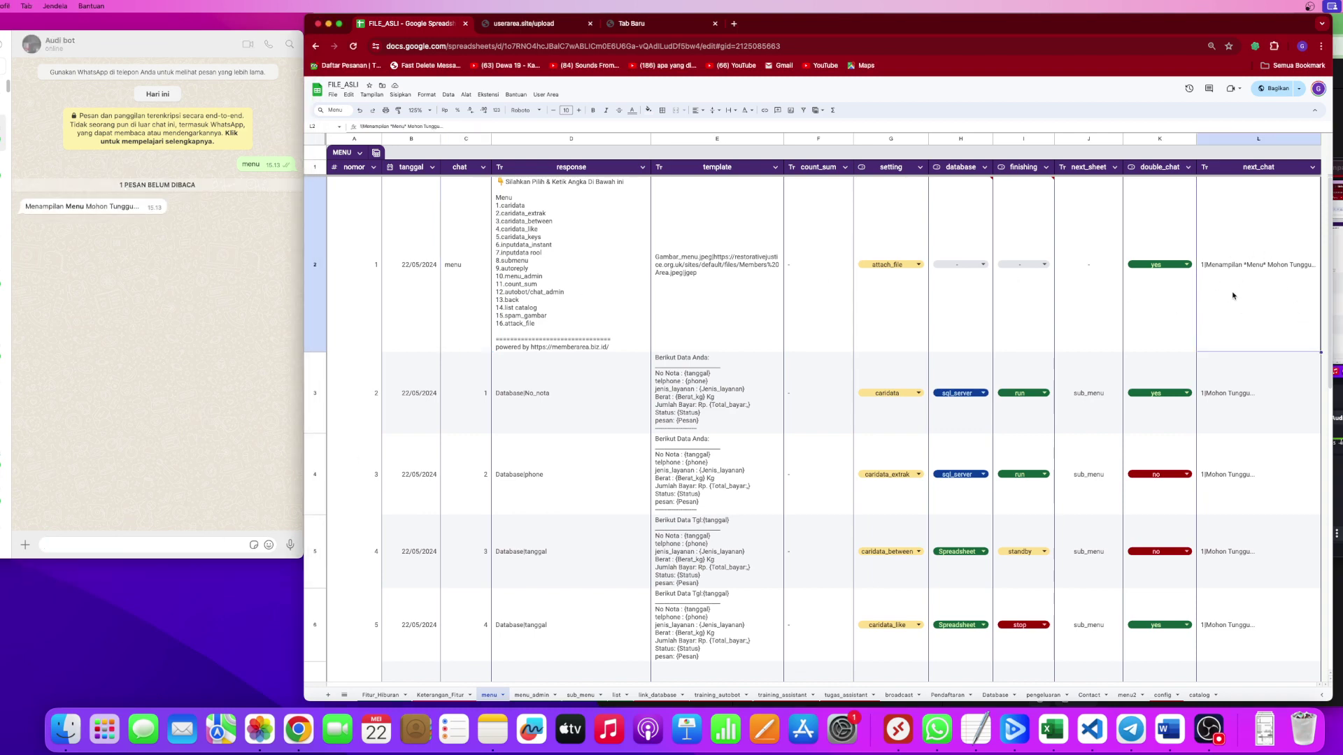
{"action": "left_click", "coordinate": [568, 278]}
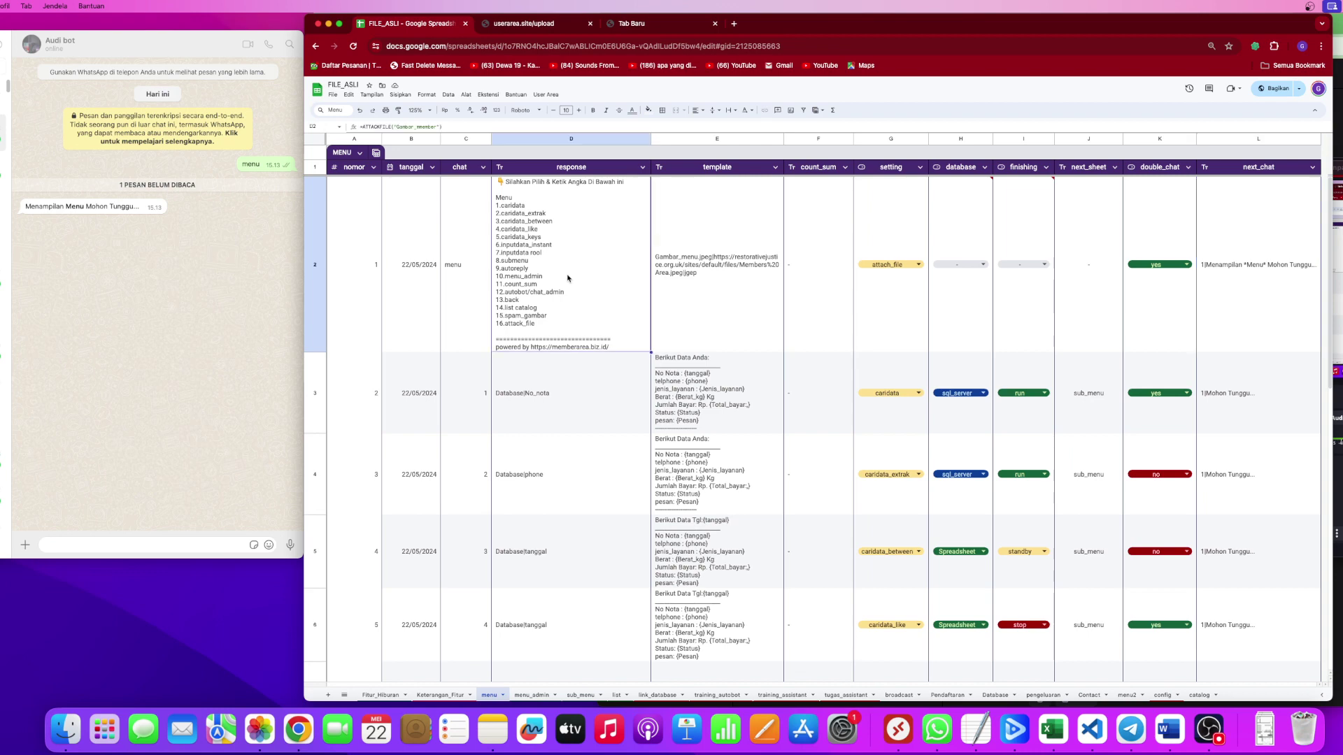
{"action": "left_click", "coordinate": [695, 261]}
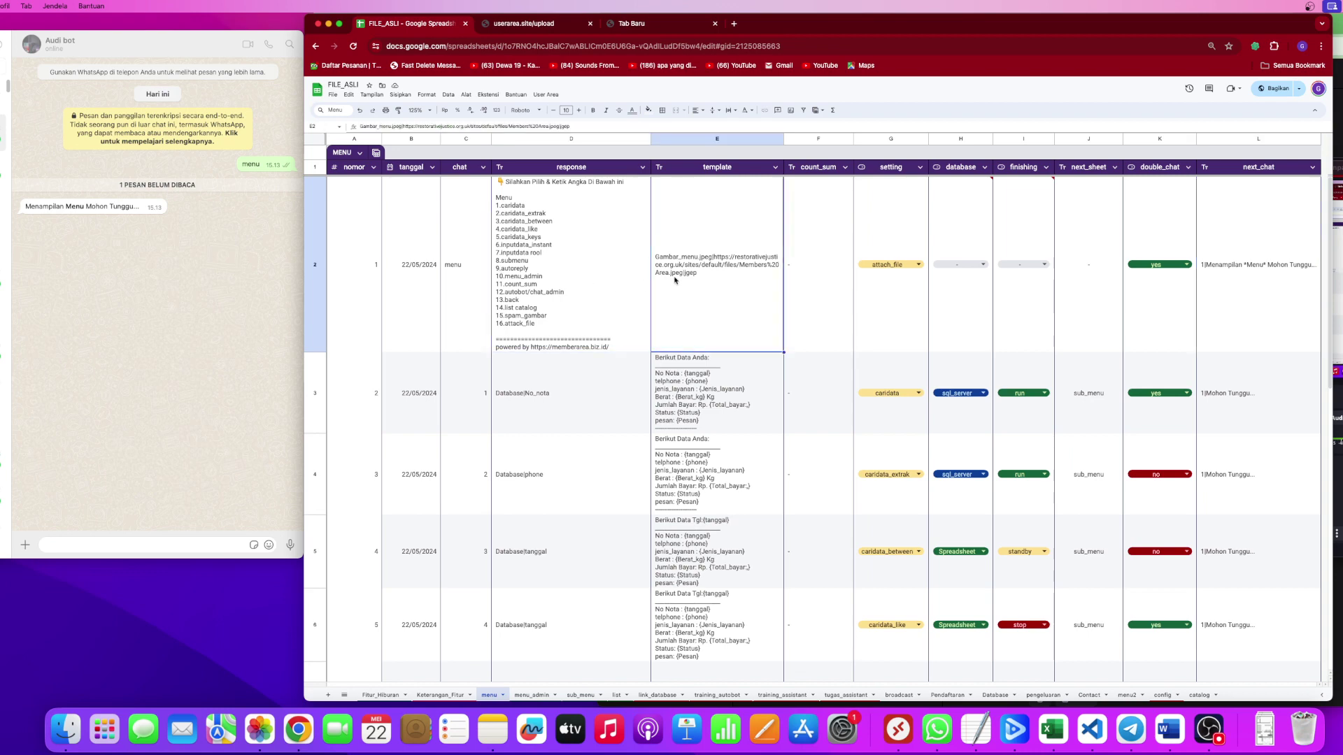
{"action": "left_click", "coordinate": [1275, 305]}
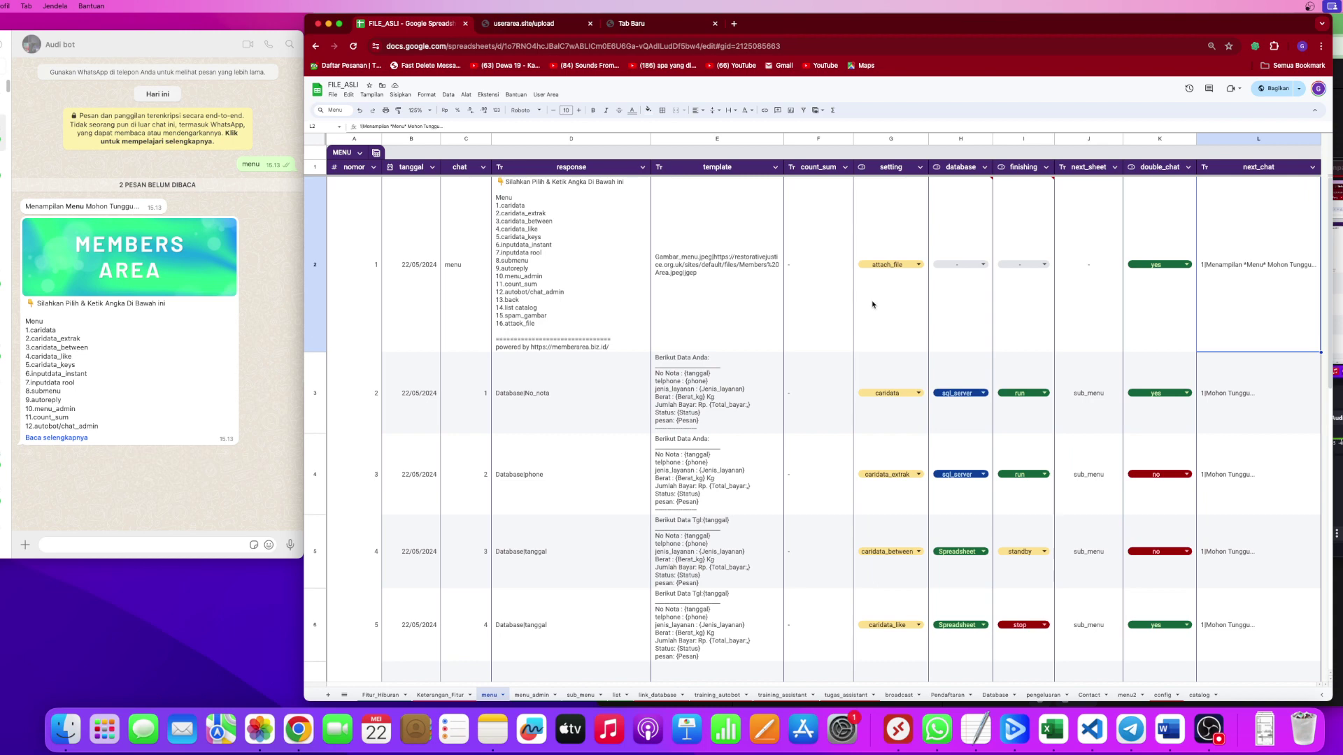
{"action": "left_click_drag", "start_coordinate": [602, 295], "coordinate": [728, 300]}
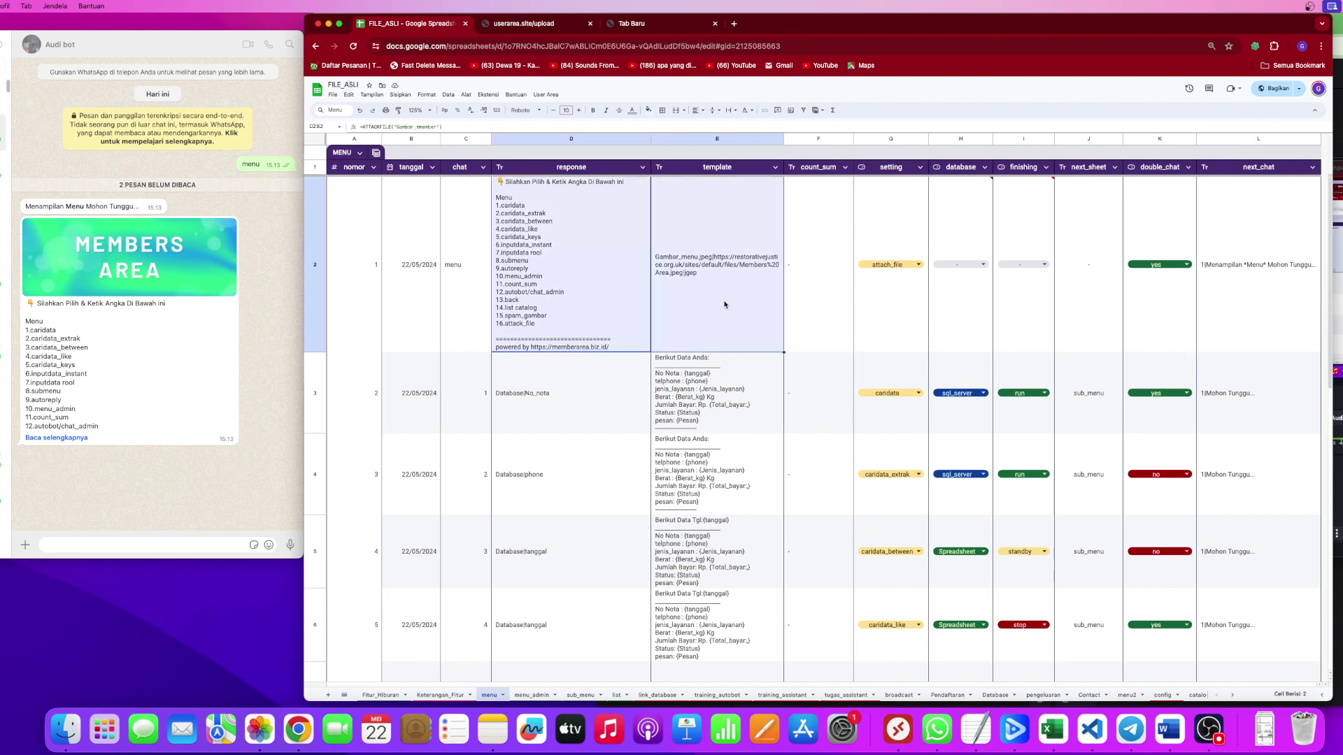
{"action": "left_click", "coordinate": [1215, 318]}
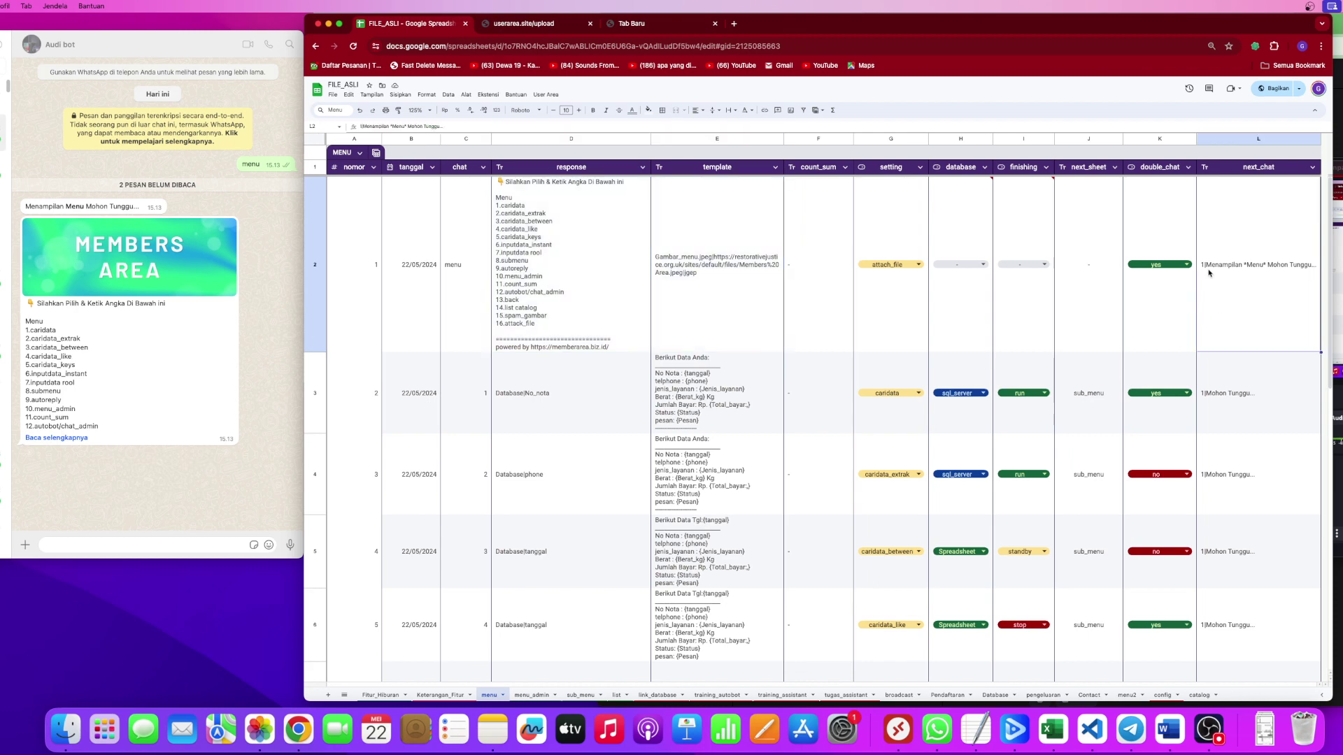
Compare the menu row's and row 3's configurations from chat through next_chat.
{"action": "left_click", "coordinate": [1216, 416]}
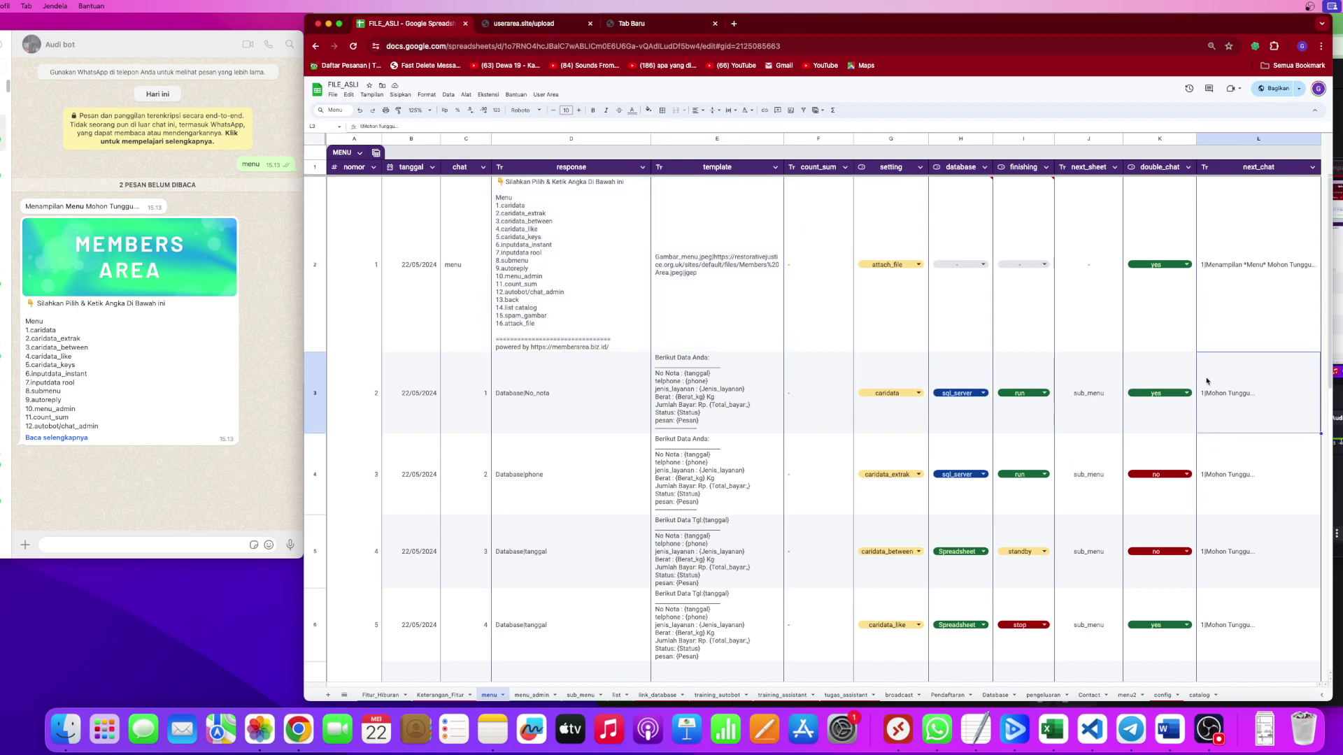
{"action": "left_click", "coordinate": [1222, 303]}
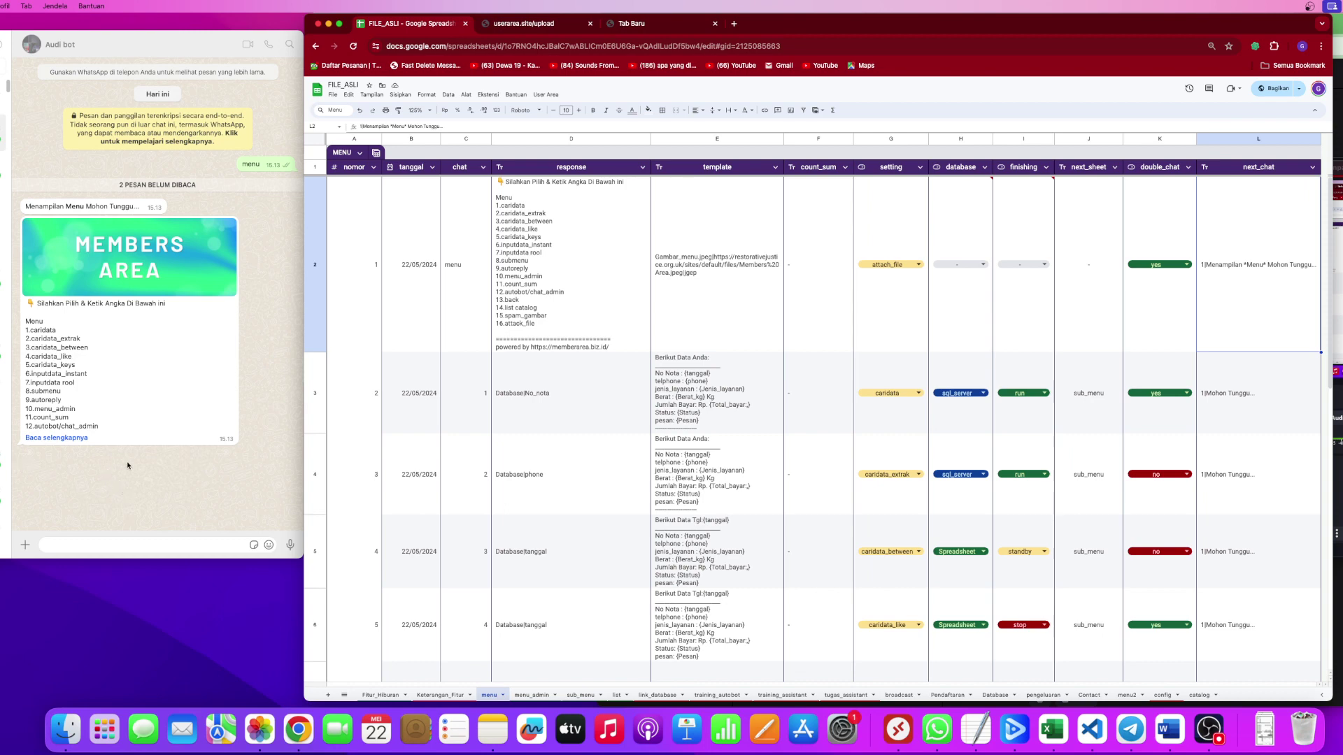
{"action": "left_click", "coordinate": [576, 294]}
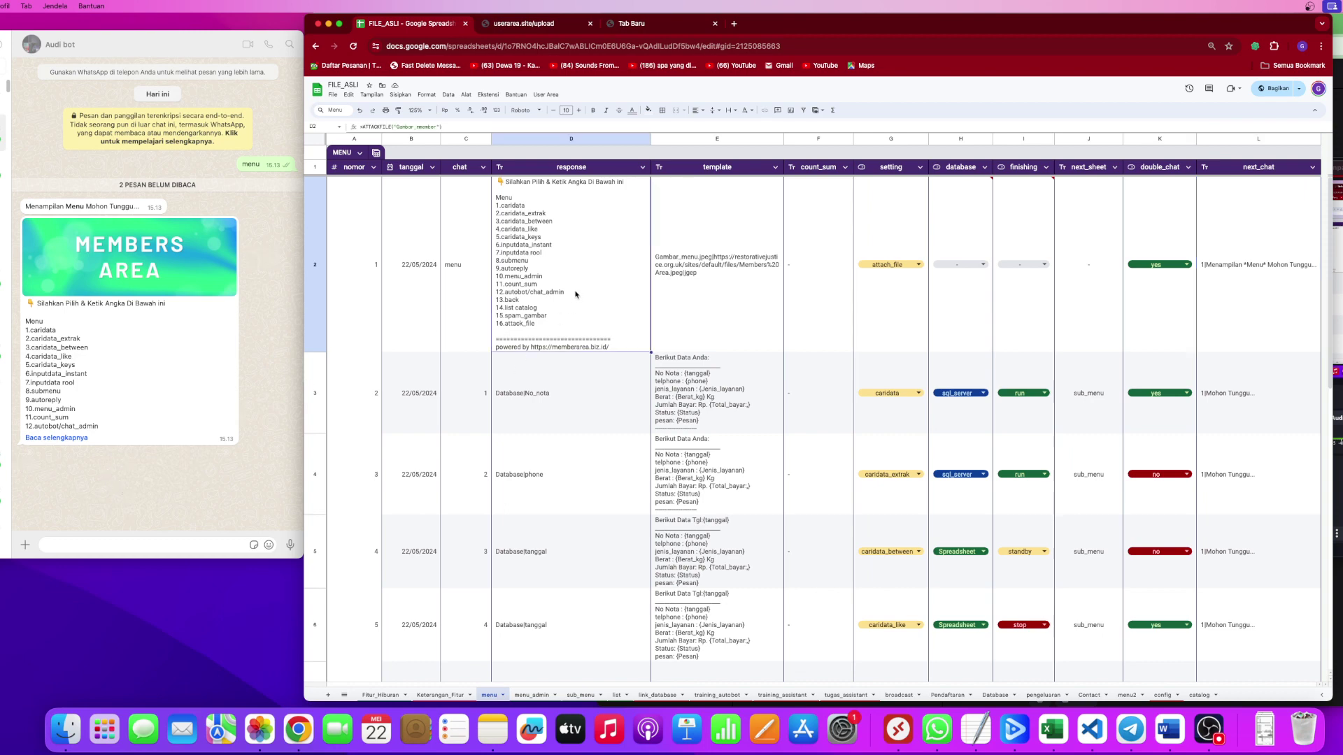
{"action": "left_click_drag", "start_coordinate": [464, 299], "coordinate": [1219, 304]}
{"action": "left_click_drag", "start_coordinate": [465, 399], "coordinate": [1222, 407]}
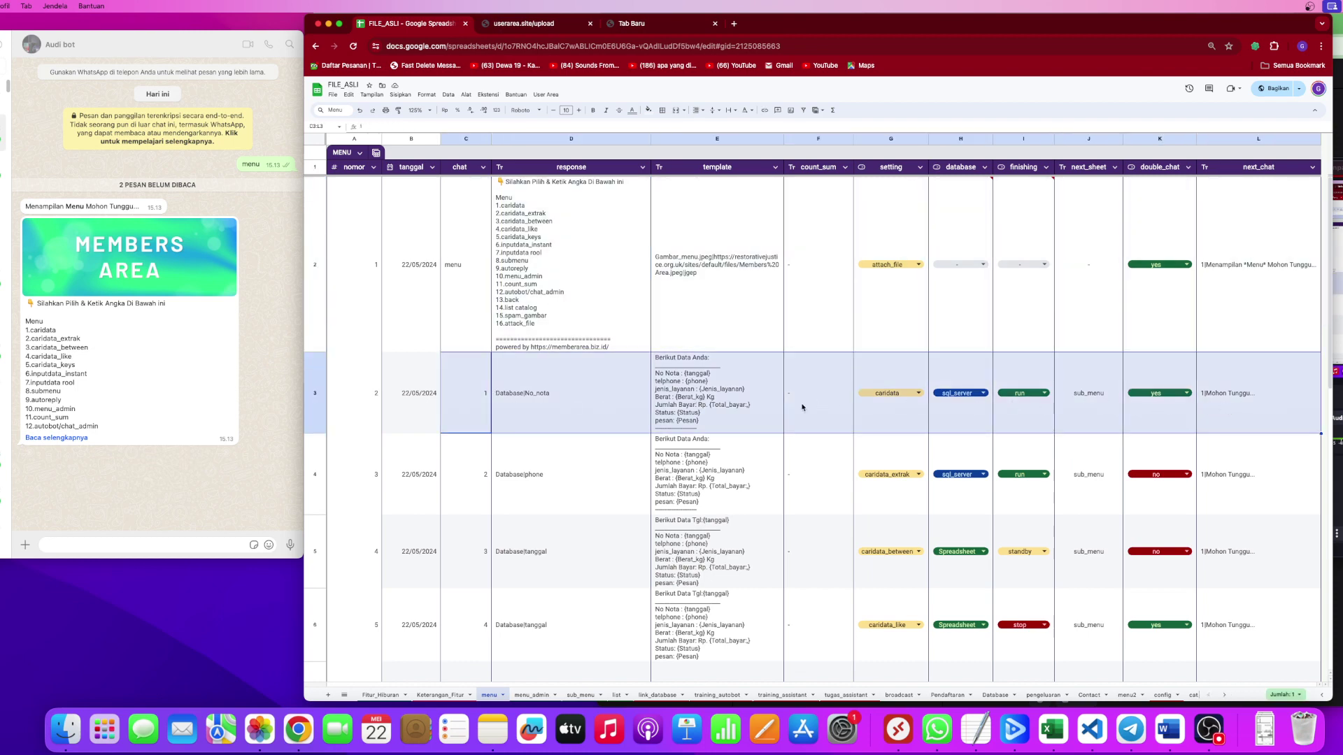
{"action": "left_click_drag", "start_coordinate": [451, 487], "coordinate": [904, 440]}
Locate chat trigger 12 in row 14 and the autobot/chat_admin option in the bot's expanded menu.
{"action": "scroll", "coordinate": [895, 427], "scroll_direction": "down", "scroll_amount": 2}
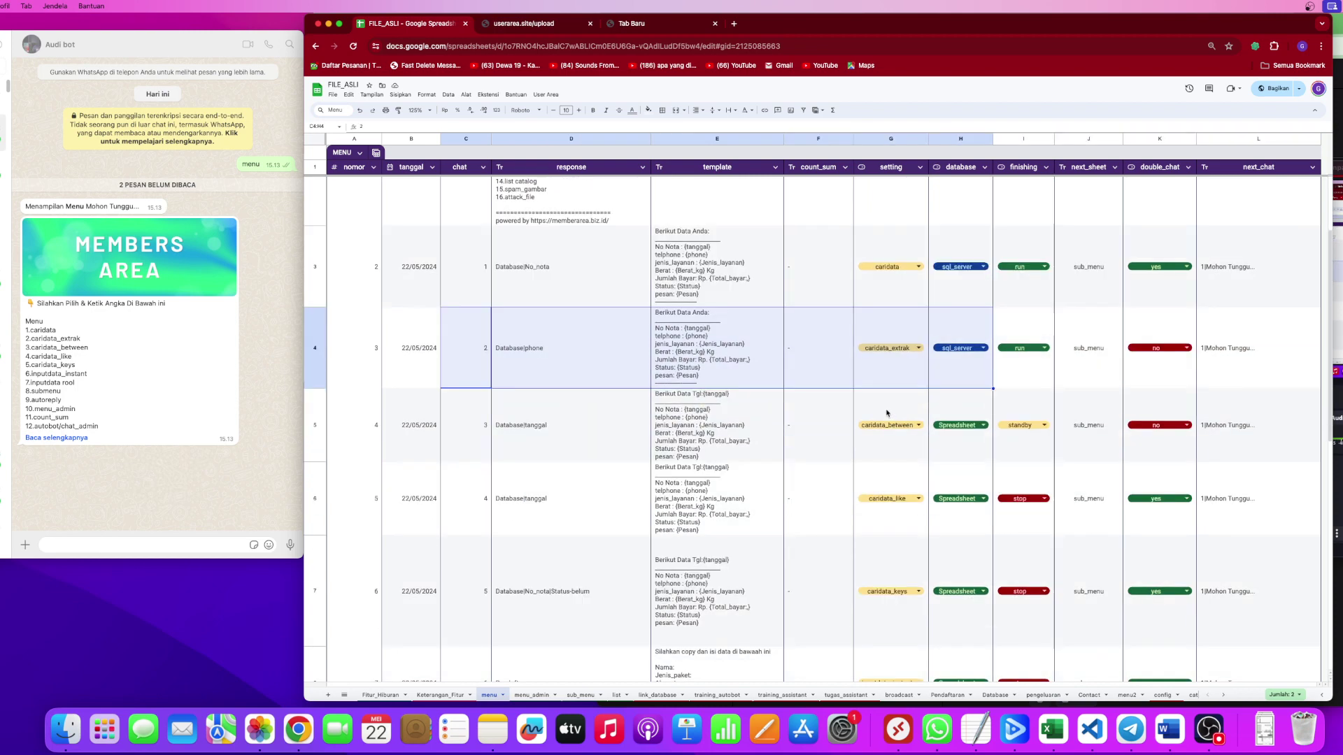
{"action": "scroll", "coordinate": [886, 413], "scroll_direction": "down", "scroll_amount": 3}
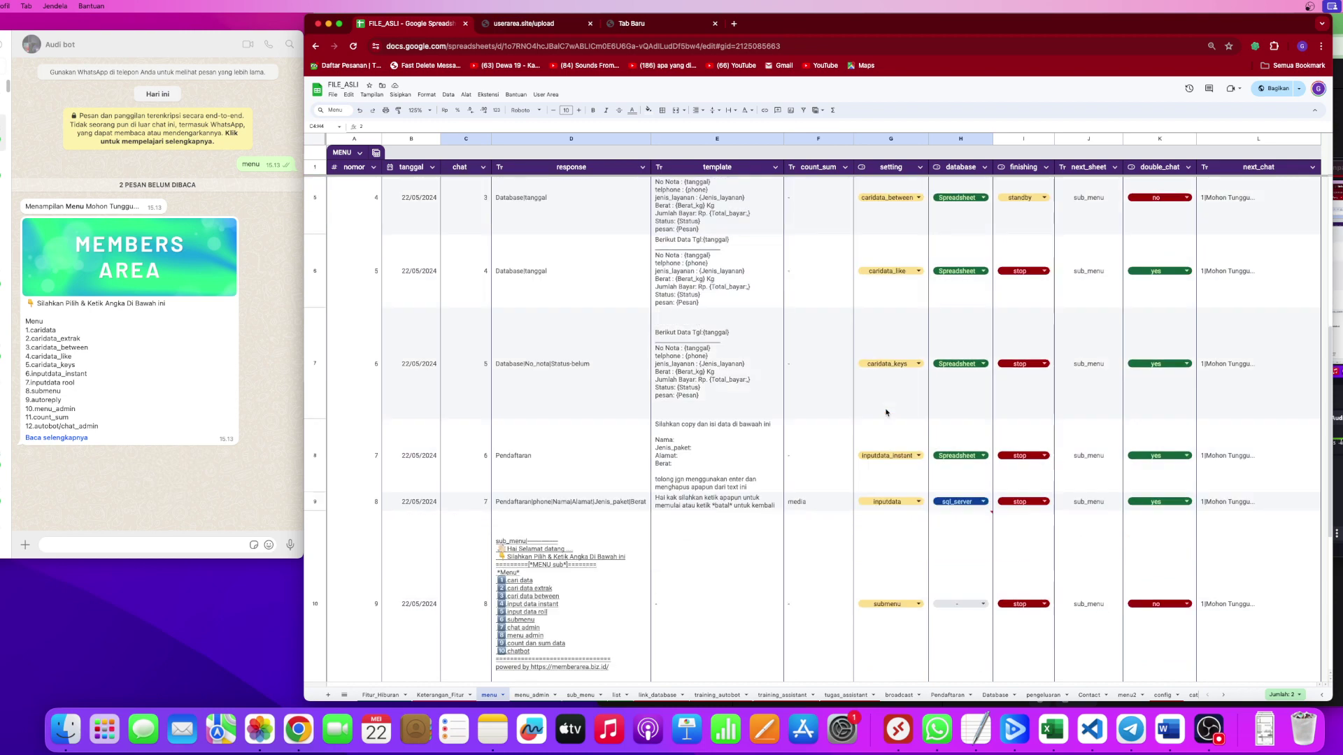
{"action": "scroll", "coordinate": [886, 412], "scroll_direction": "down", "scroll_amount": 4}
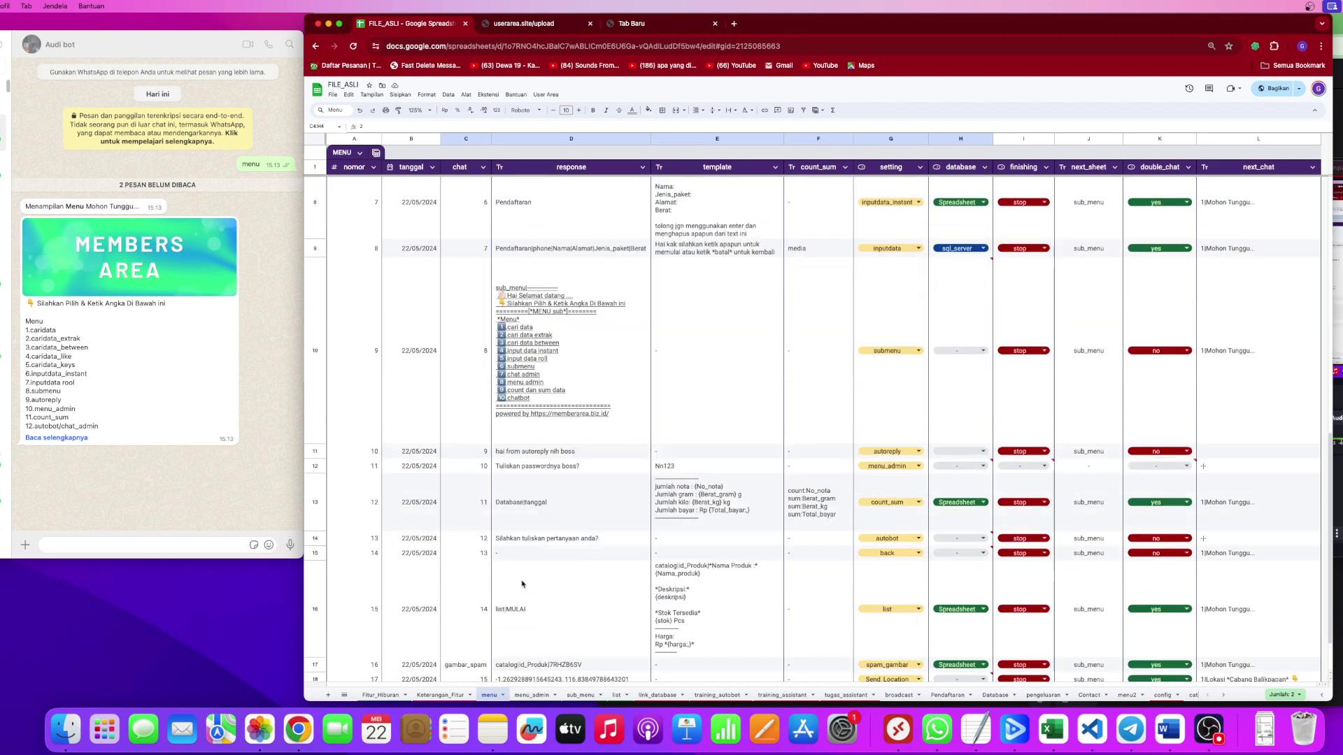
{"action": "left_click", "coordinate": [481, 539]}
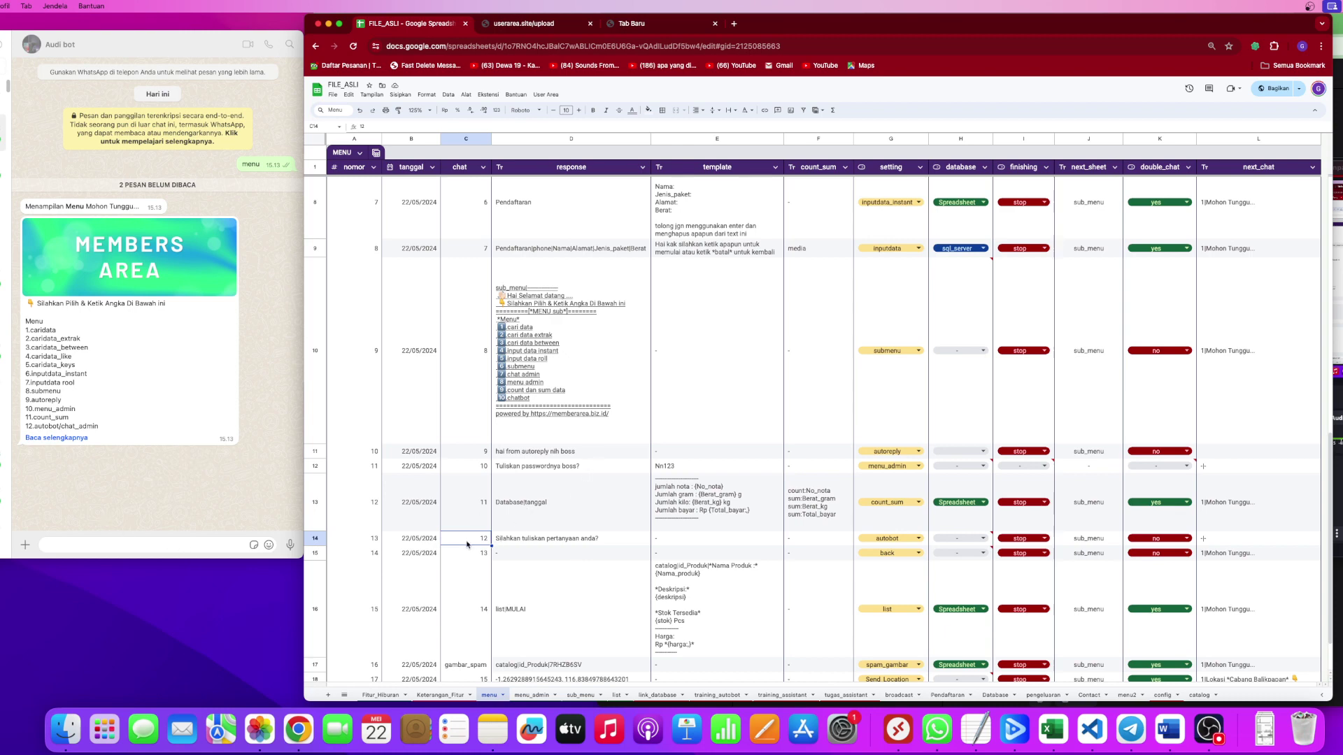
{"action": "left_click", "coordinate": [52, 439]}
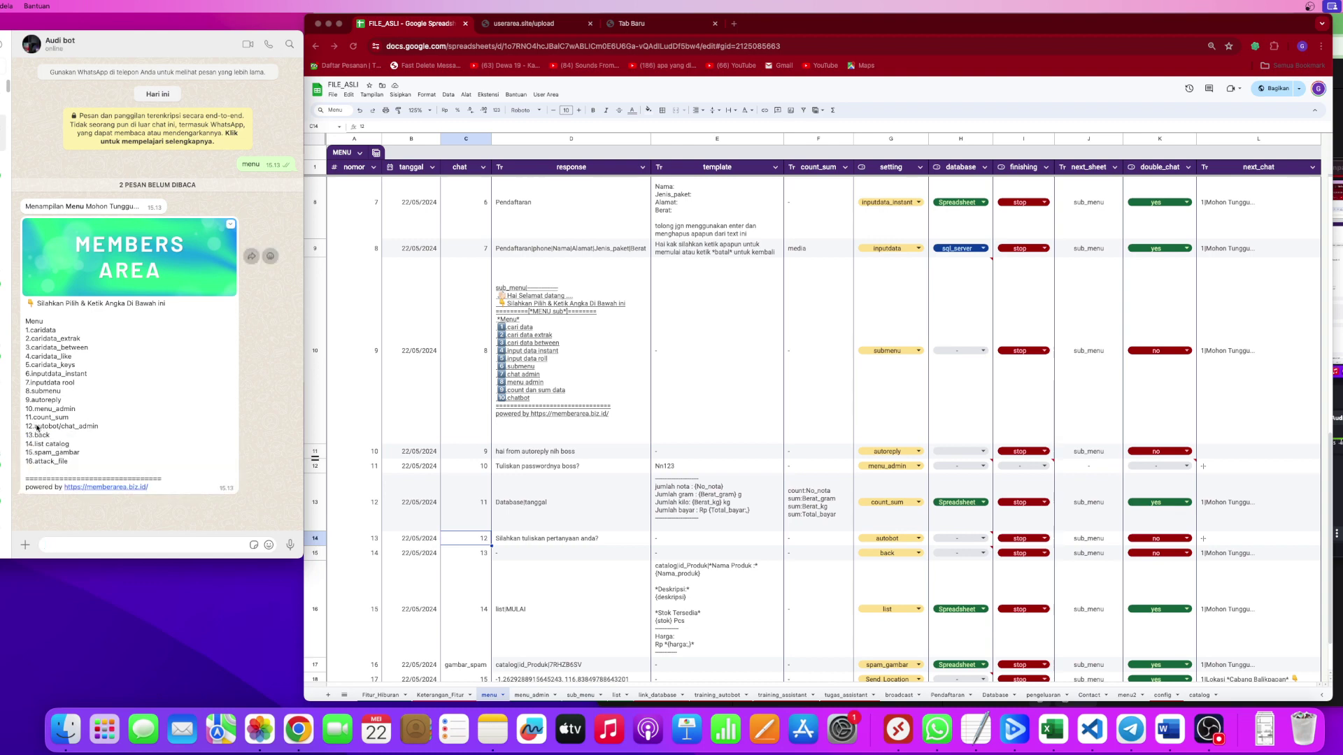
{"action": "left_click_drag", "start_coordinate": [37, 428], "coordinate": [103, 430]}
Send menu choice 12 to the bot in WhatsApp.
{"action": "left_click", "coordinate": [417, 542]}
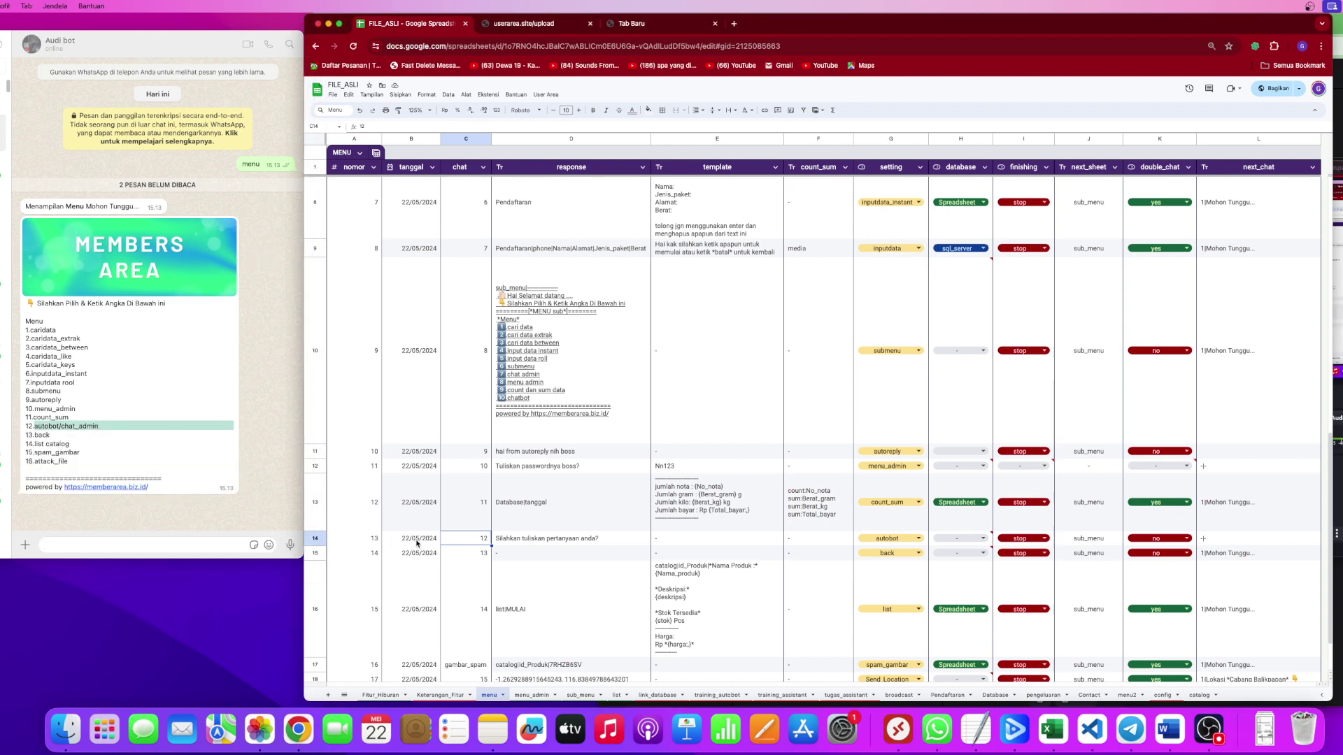
{"action": "left_click", "coordinate": [196, 545]}
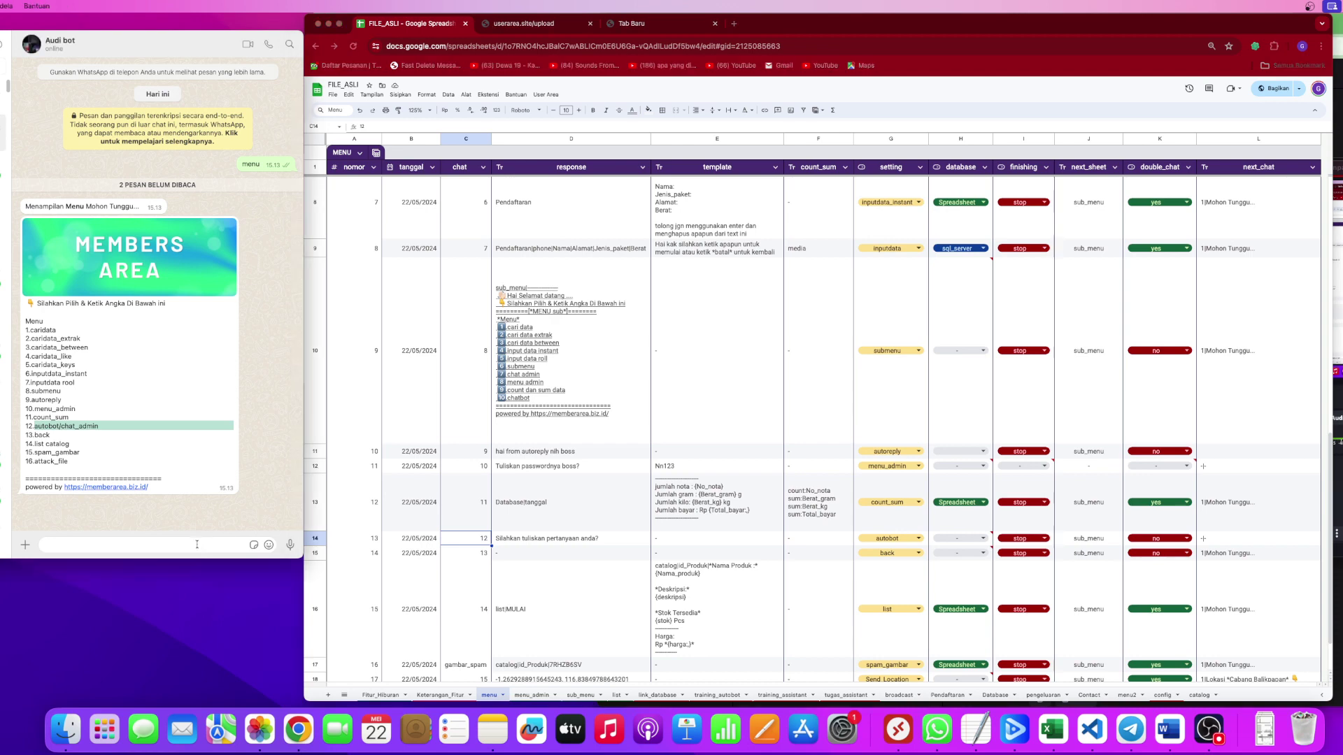
{"action": "type", "text": "12"}
{"action": "left_click", "coordinate": [286, 544]}
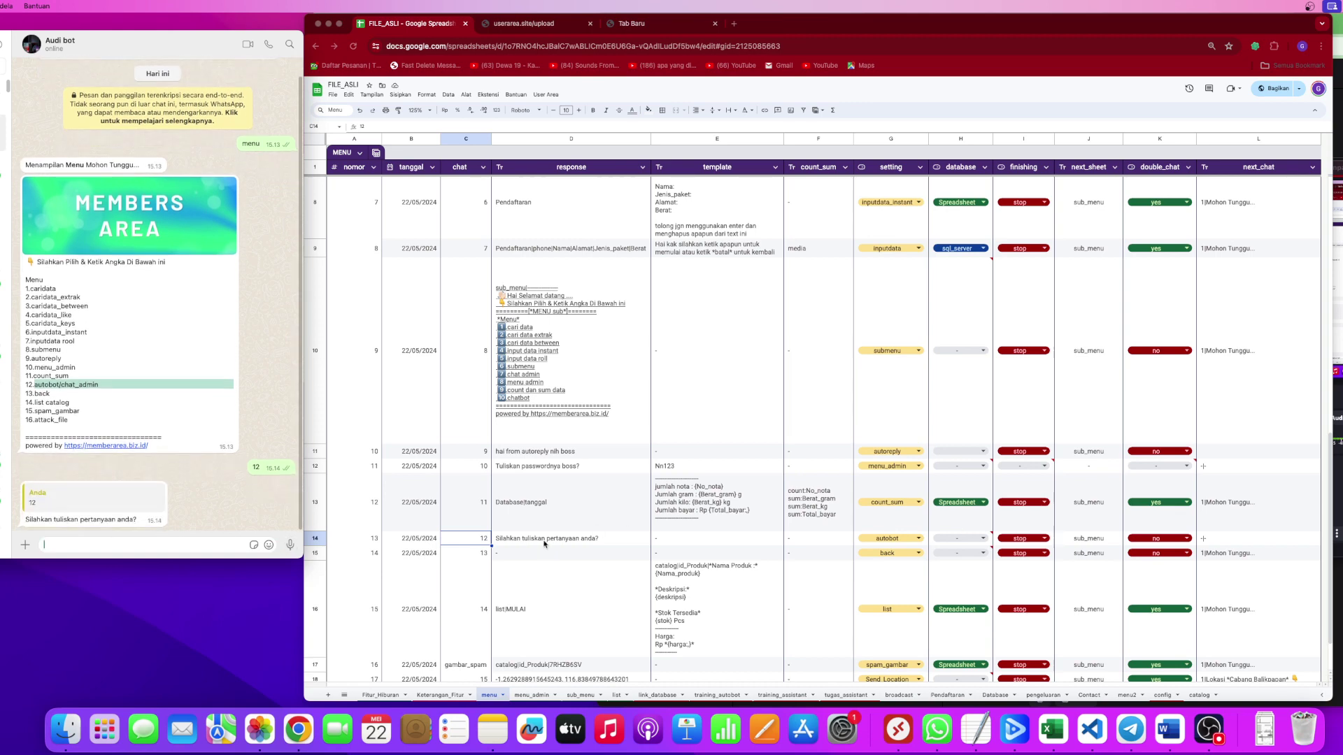
Check D14's 'Silahkan tuliskan pertanyaan anda?' response and the next_chat cell L15 against the reply.
{"action": "left_click", "coordinate": [522, 539]}
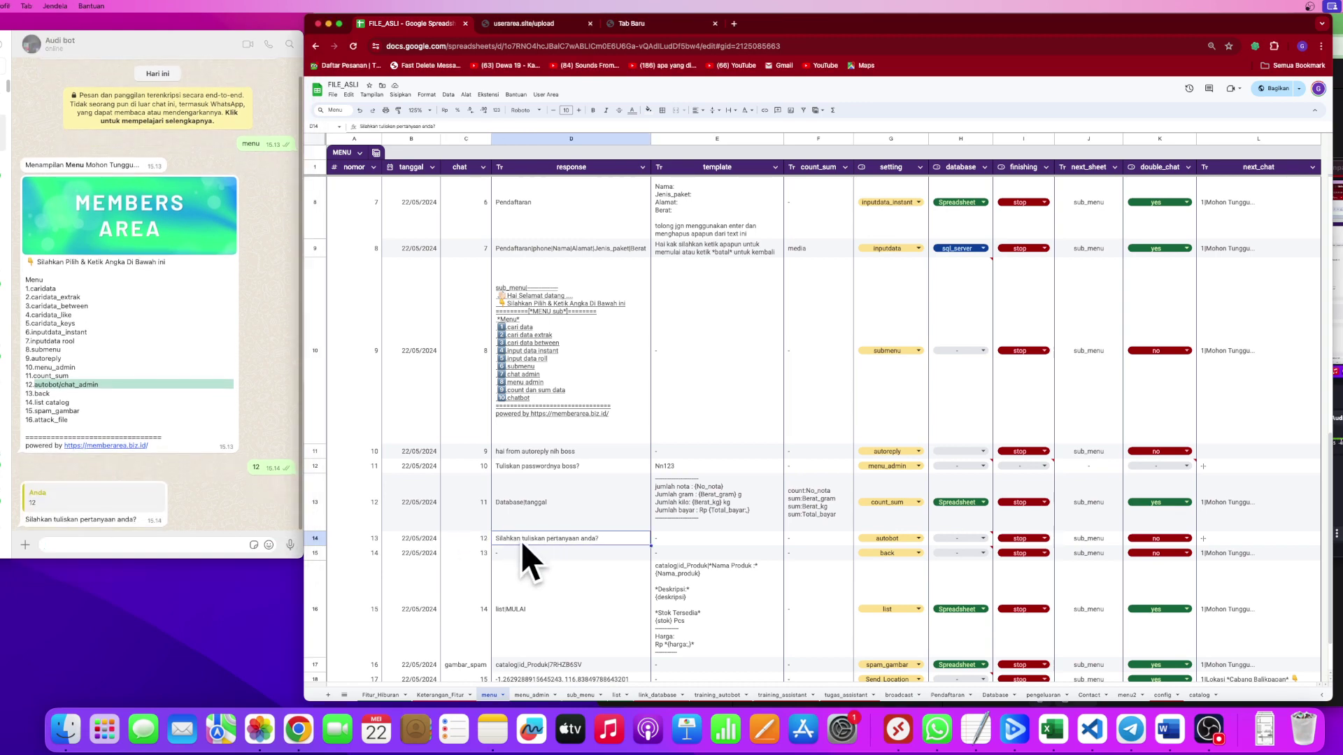
{"action": "double_click", "coordinate": [609, 542]}
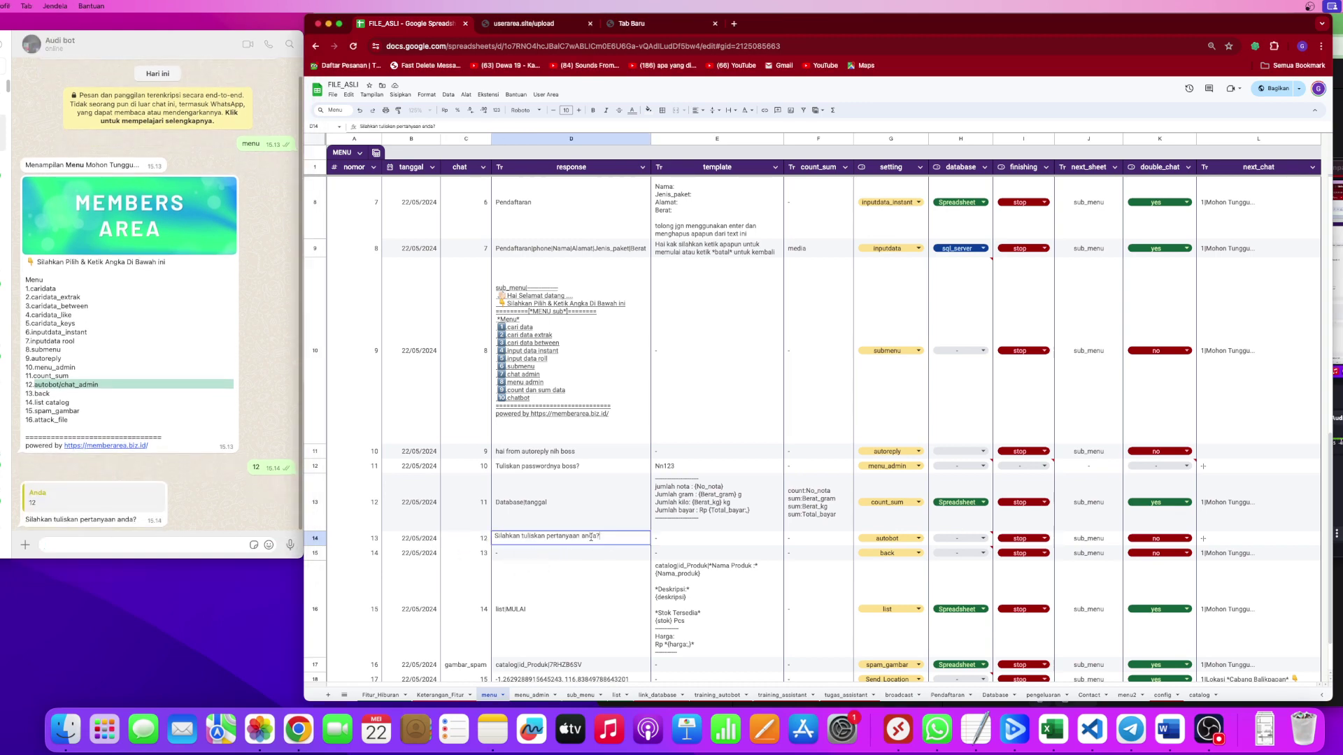
{"action": "left_click", "coordinate": [494, 537], "text": "shift"}
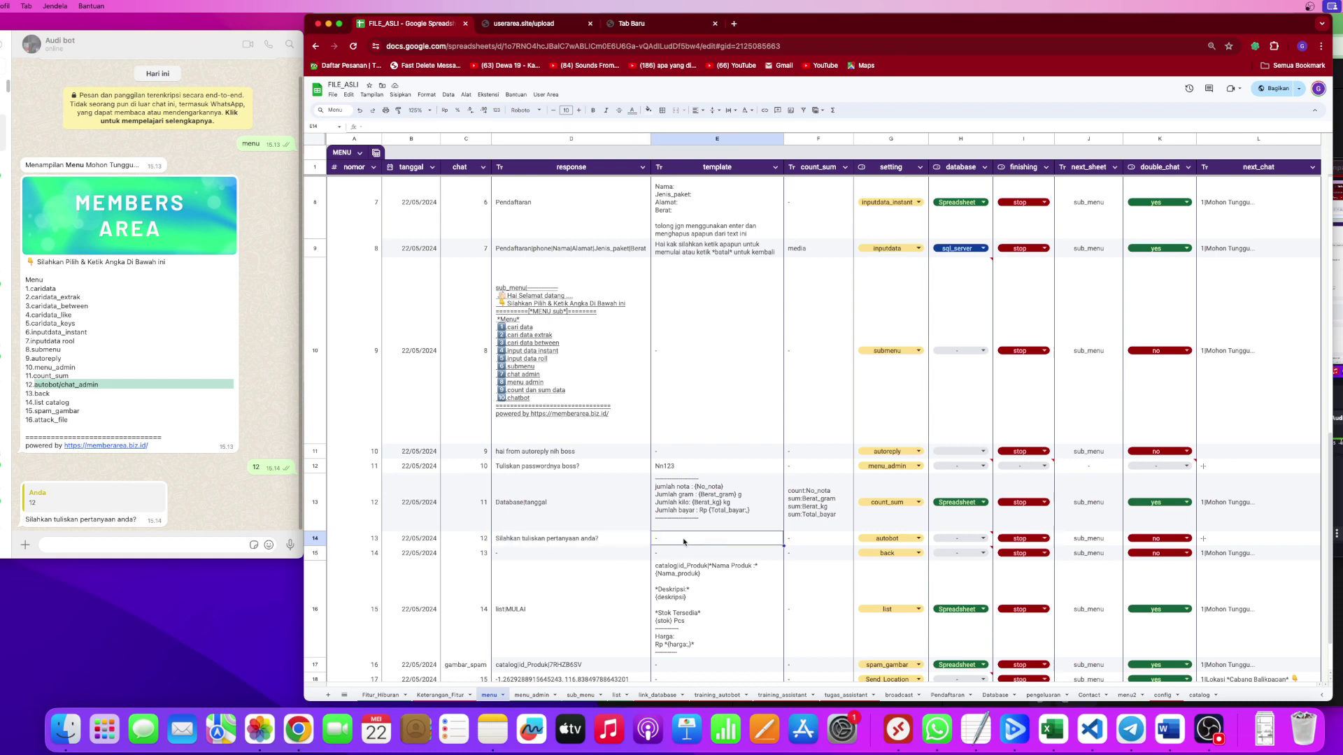
{"action": "key", "text": "Escape"}
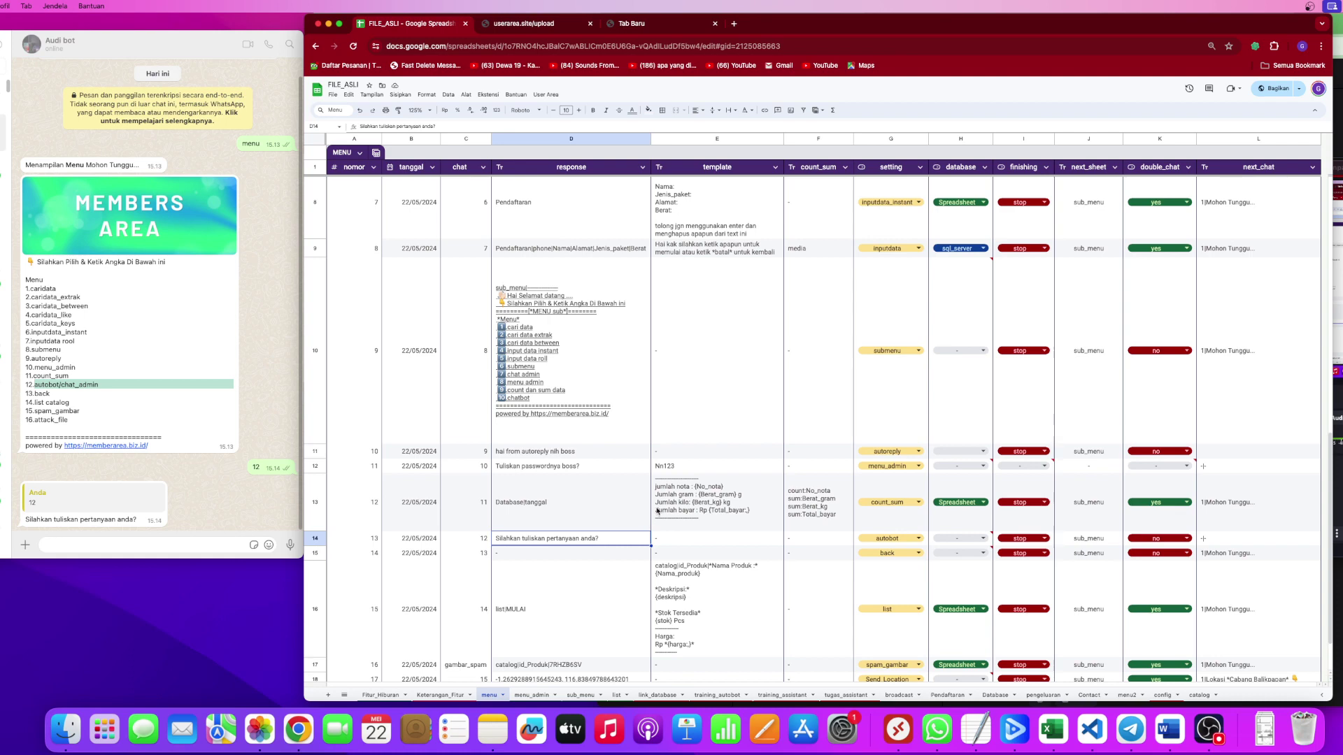
{"action": "left_click", "coordinate": [1235, 554]}
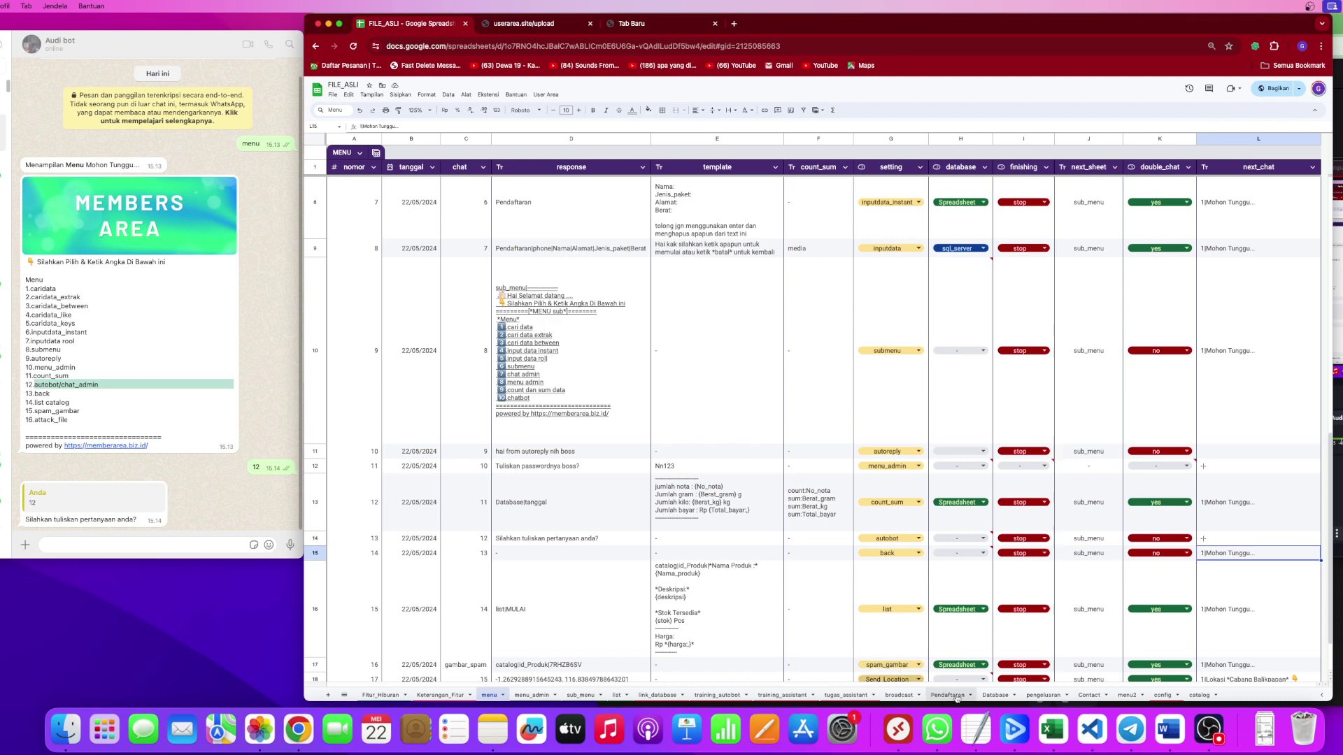
{"action": "left_click", "coordinate": [717, 695]}
Send the greeting 'hai kak' to the bot while viewing the training_autobot sample dialogue.
{"action": "left_click", "coordinate": [560, 330]}
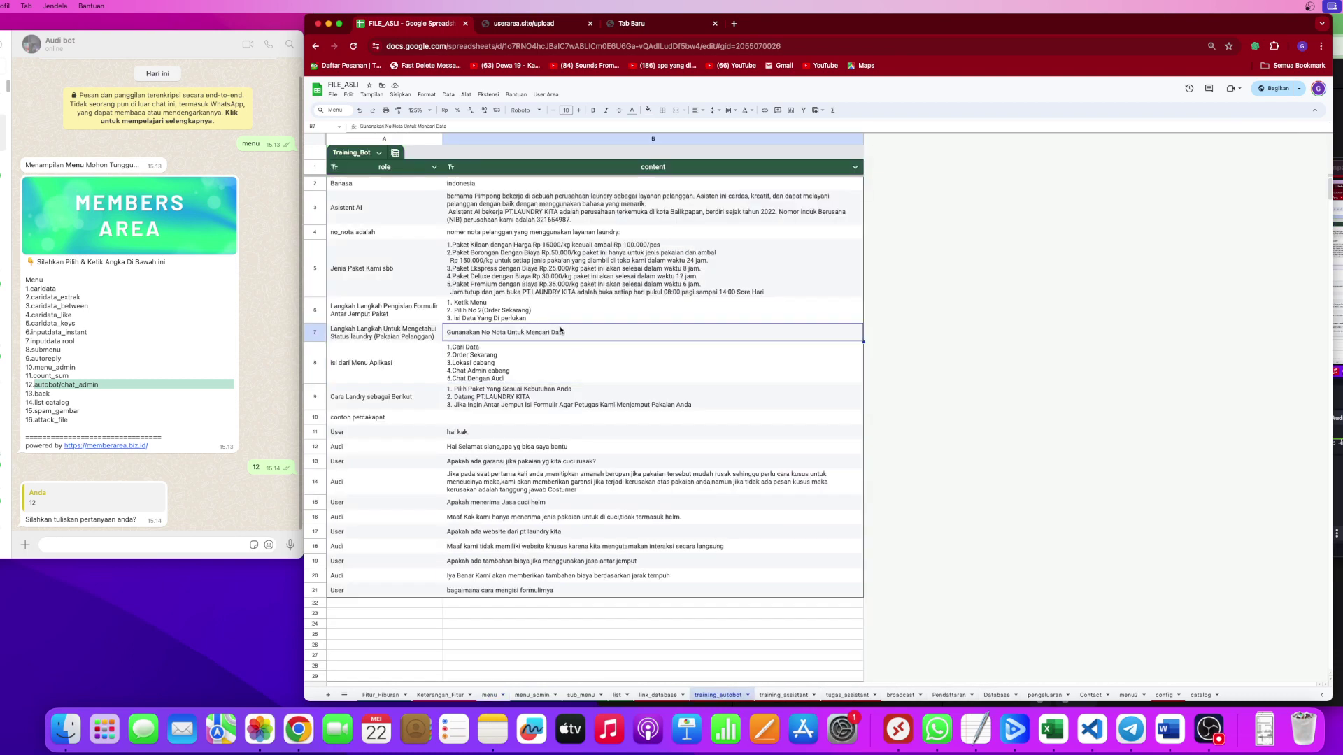
{"action": "left_click", "coordinate": [88, 544]}
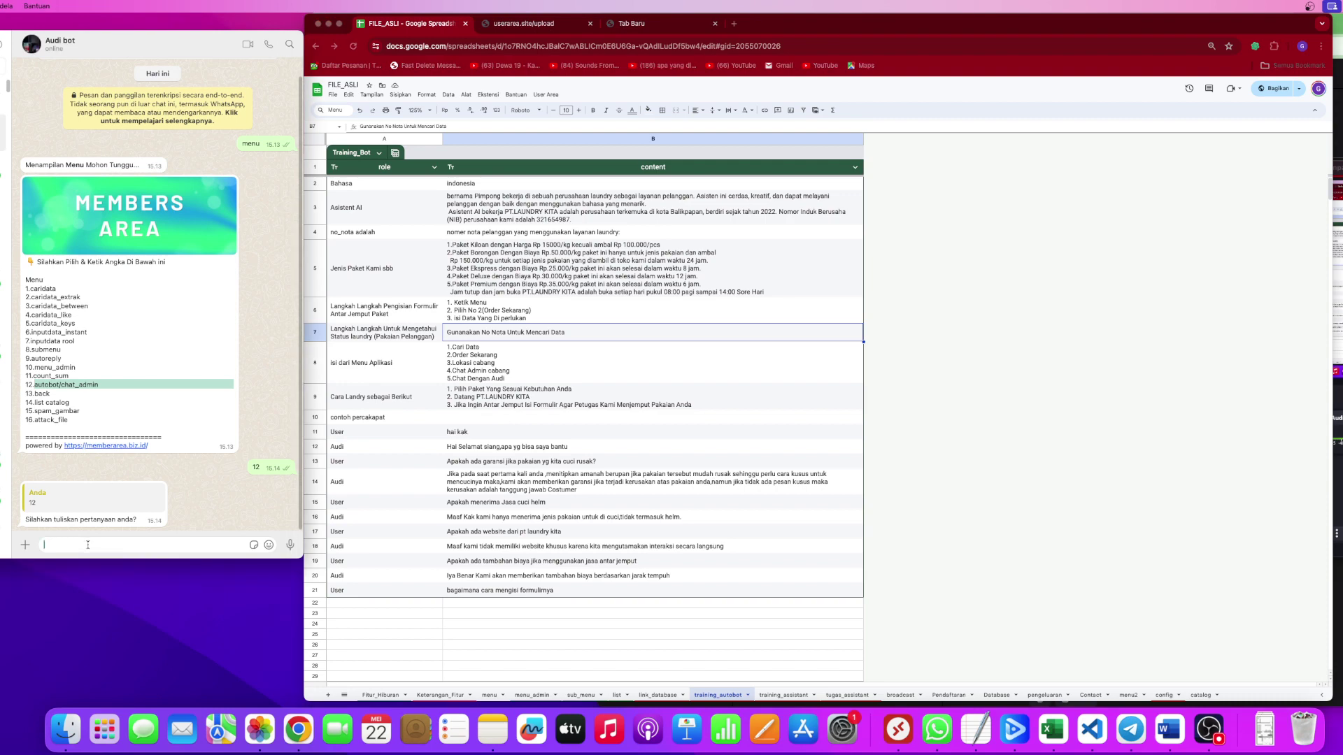
{"action": "type", "text": "hai"}
{"action": "left_click", "coordinate": [361, 448]}
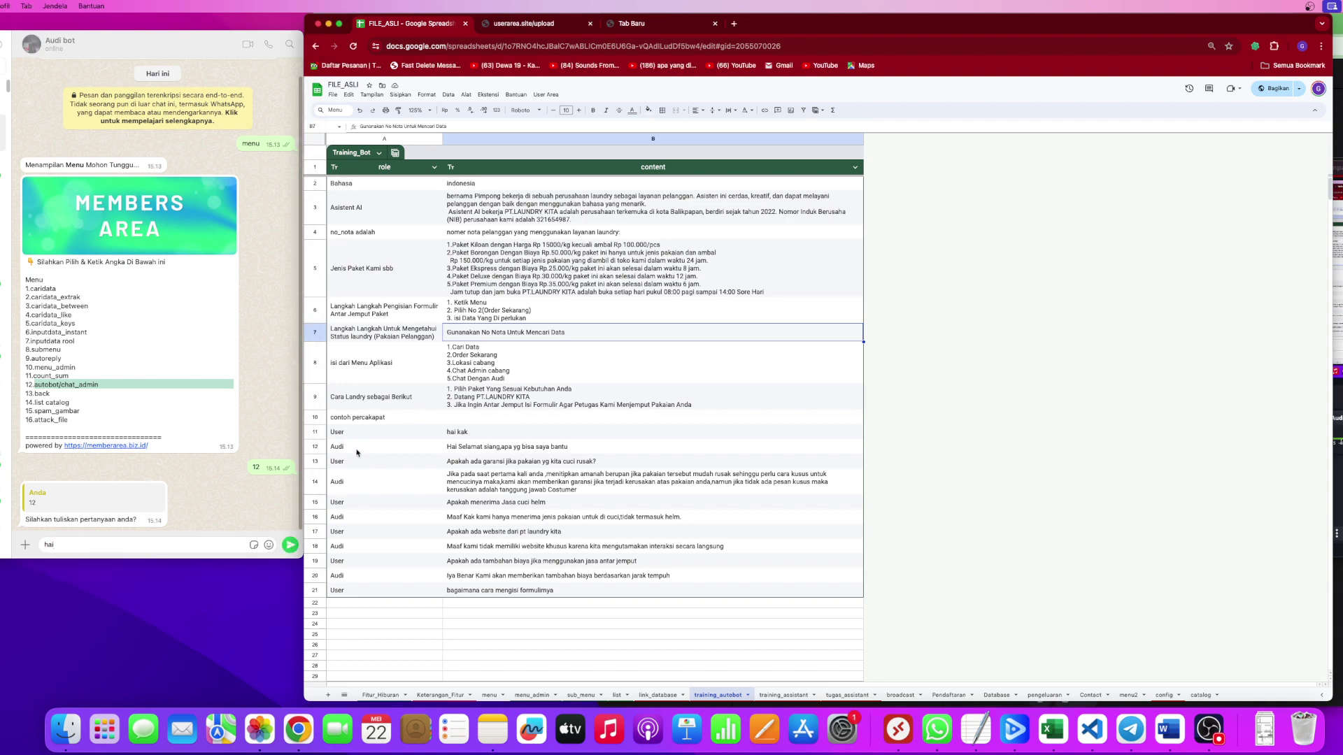
{"action": "left_click", "coordinate": [86, 545]}
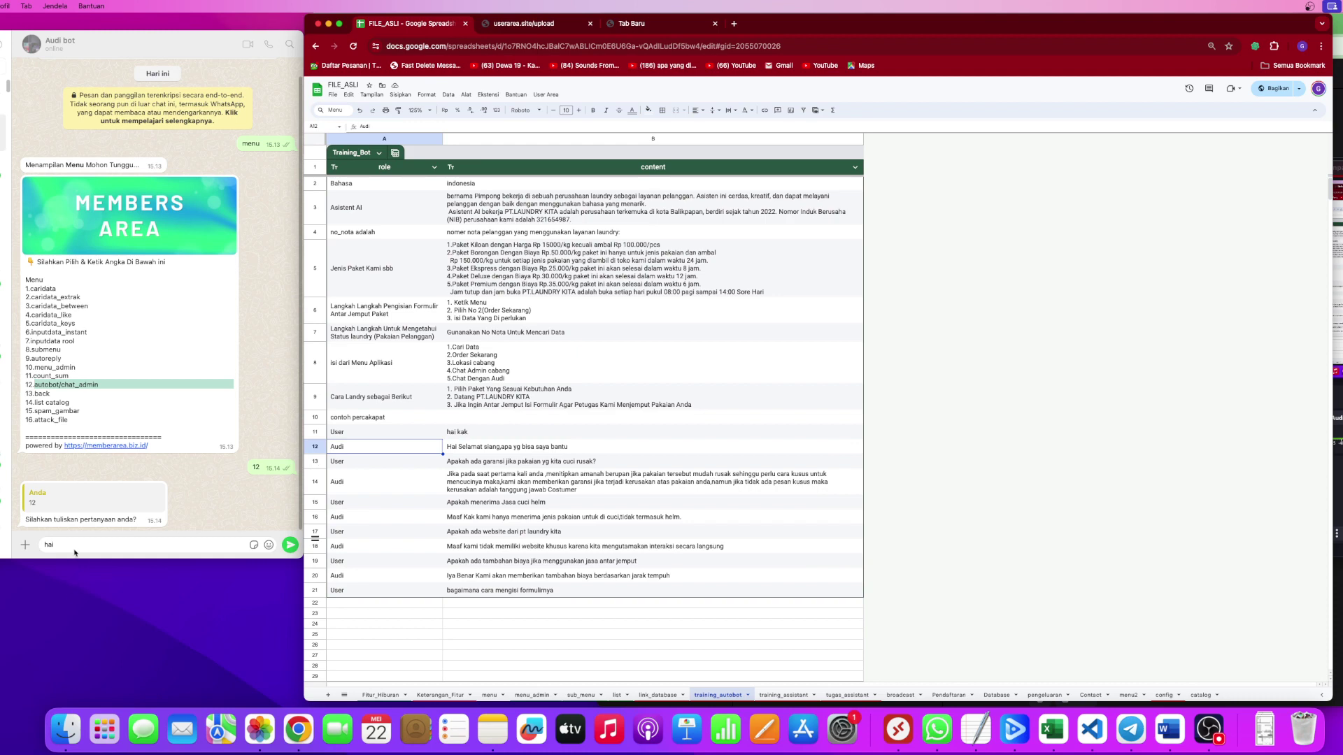
{"action": "type", "text": "kak"}
{"action": "key", "text": "Return"}
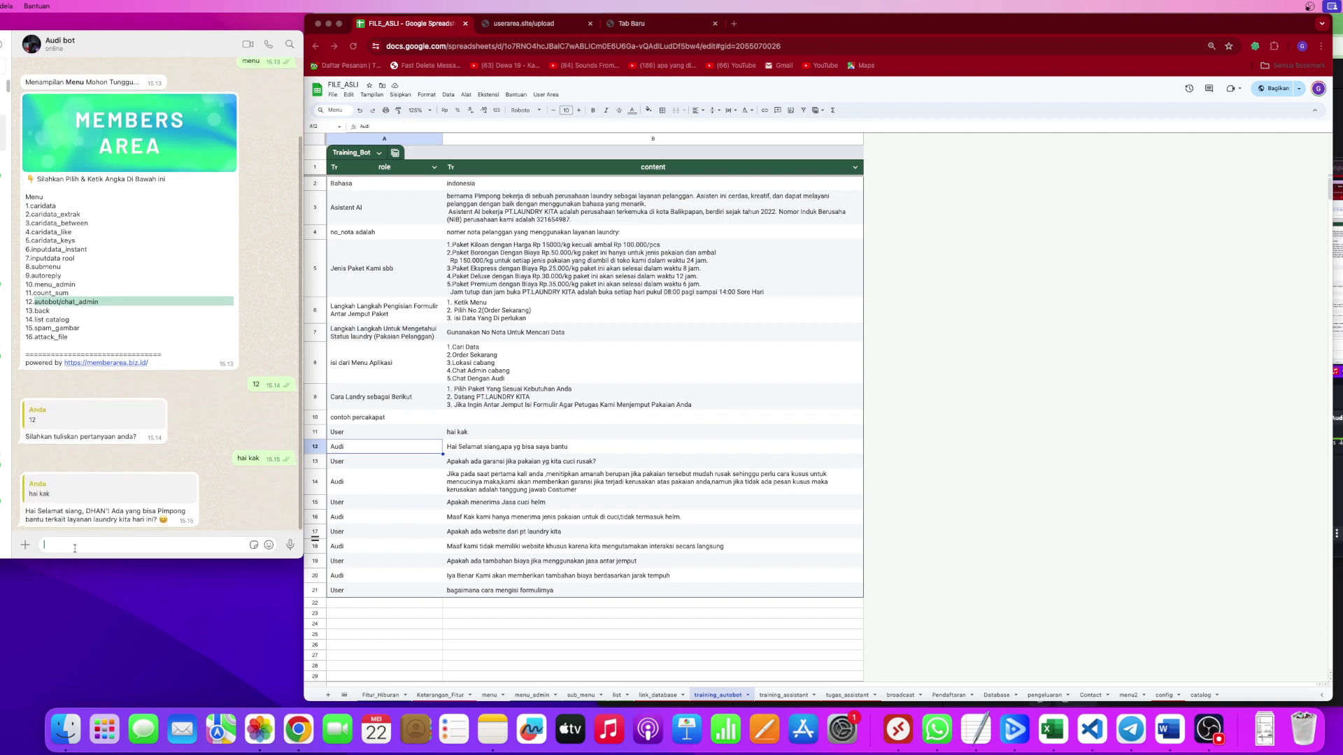
Highlight parts of the bot's greeting reply and compare them with the Asistent AI cell A3.
{"action": "double_click", "coordinate": [96, 511]}
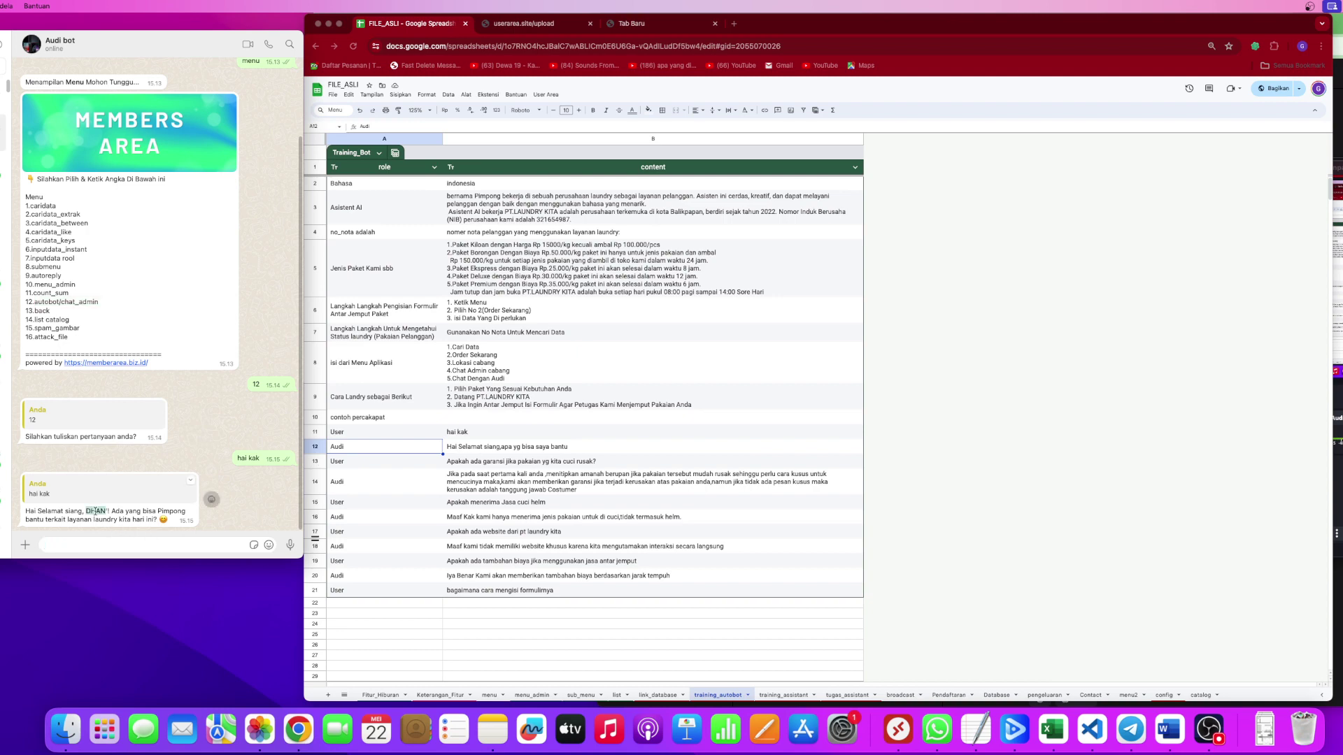
{"action": "left_click", "coordinate": [211, 499]}
{"action": "left_click", "coordinate": [211, 500]}
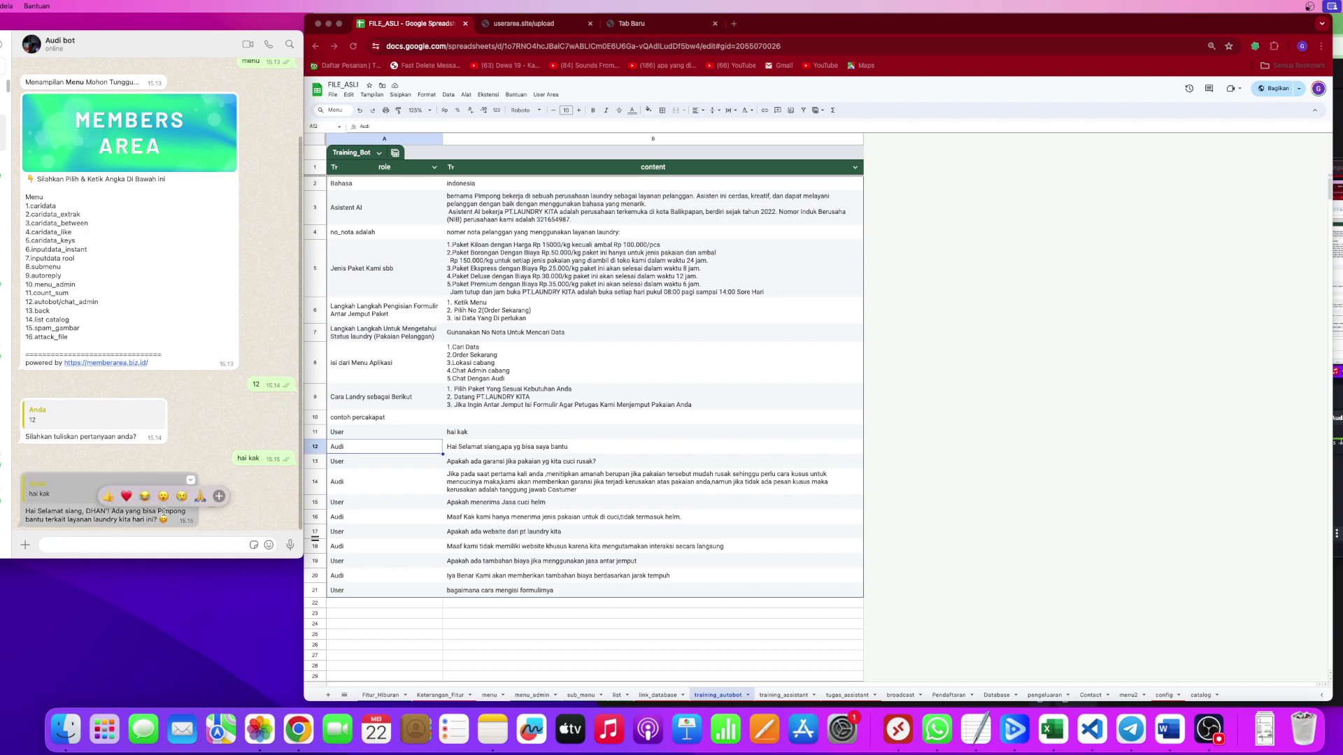
{"action": "left_click", "coordinate": [211, 499]}
{"action": "left_click", "coordinate": [433, 244]}
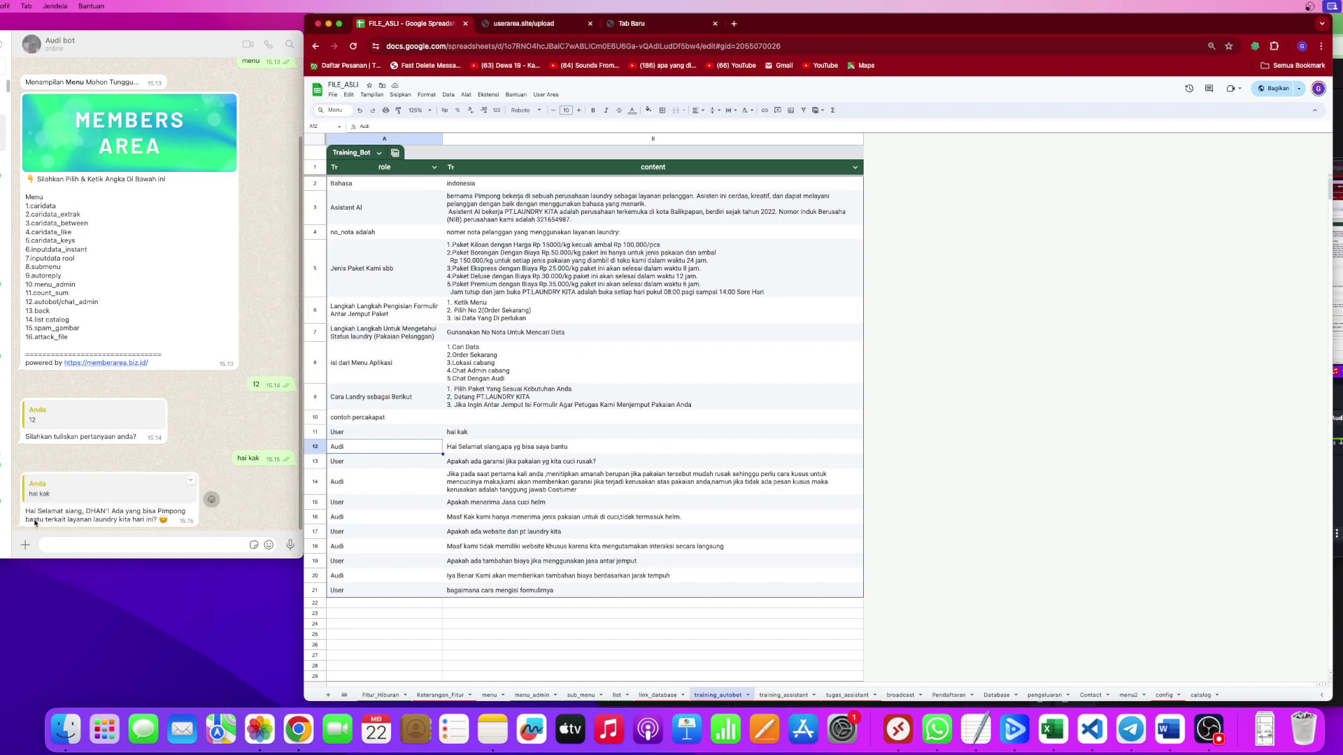
{"action": "left_click", "coordinate": [55, 519]}
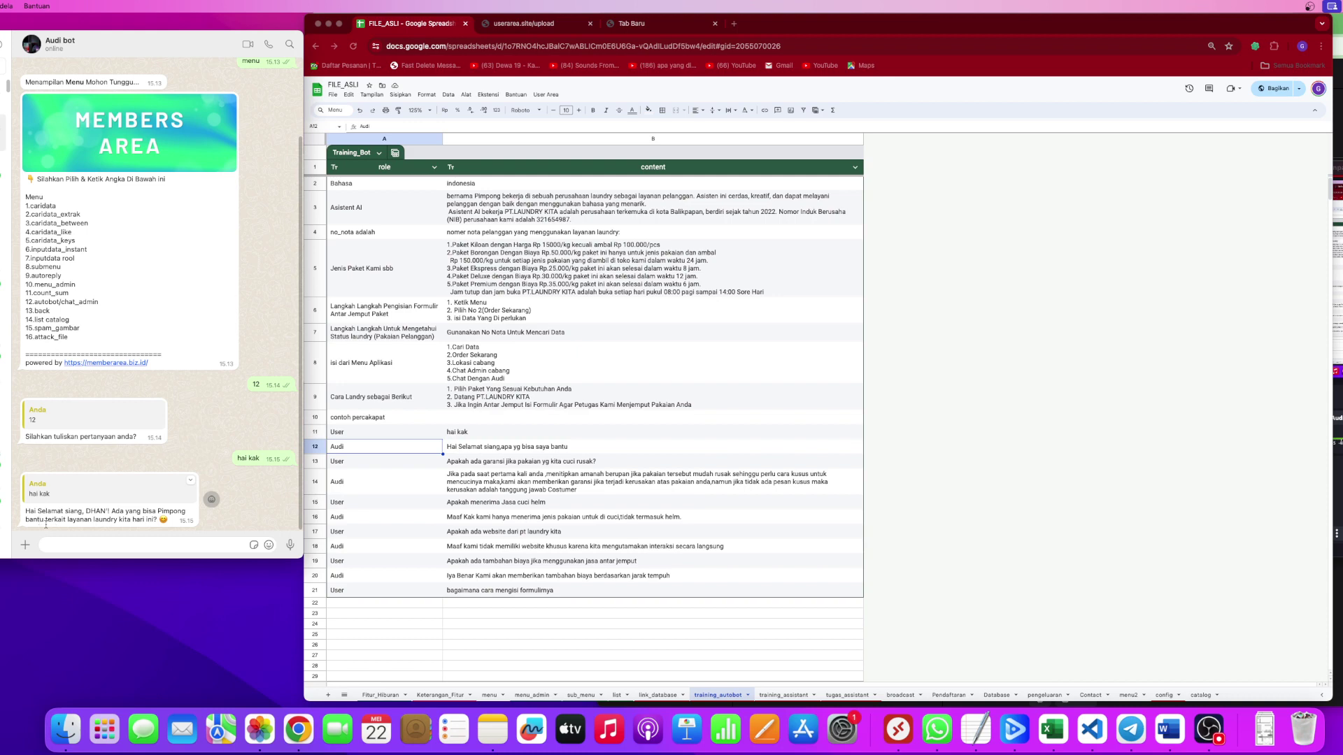
{"action": "left_click_drag", "start_coordinate": [52, 519], "coordinate": [155, 520]}
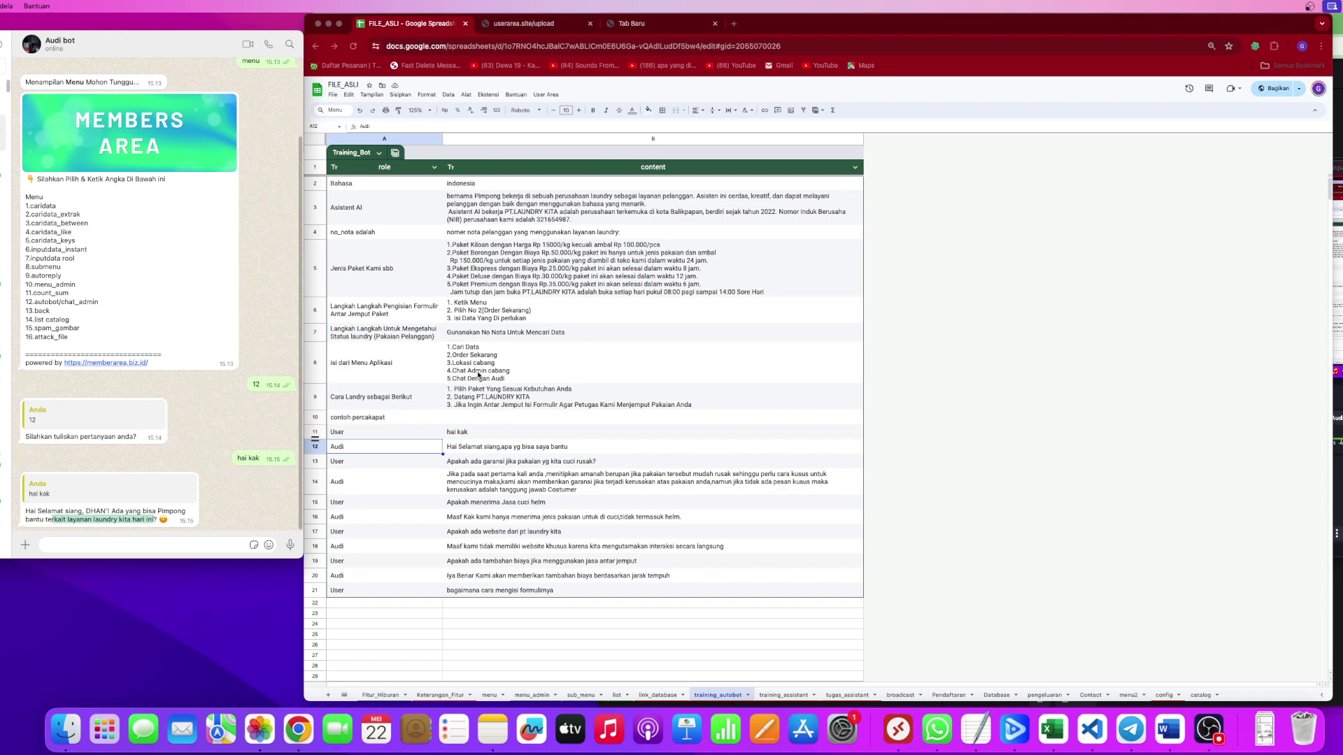
{"action": "left_click", "coordinate": [479, 262]}
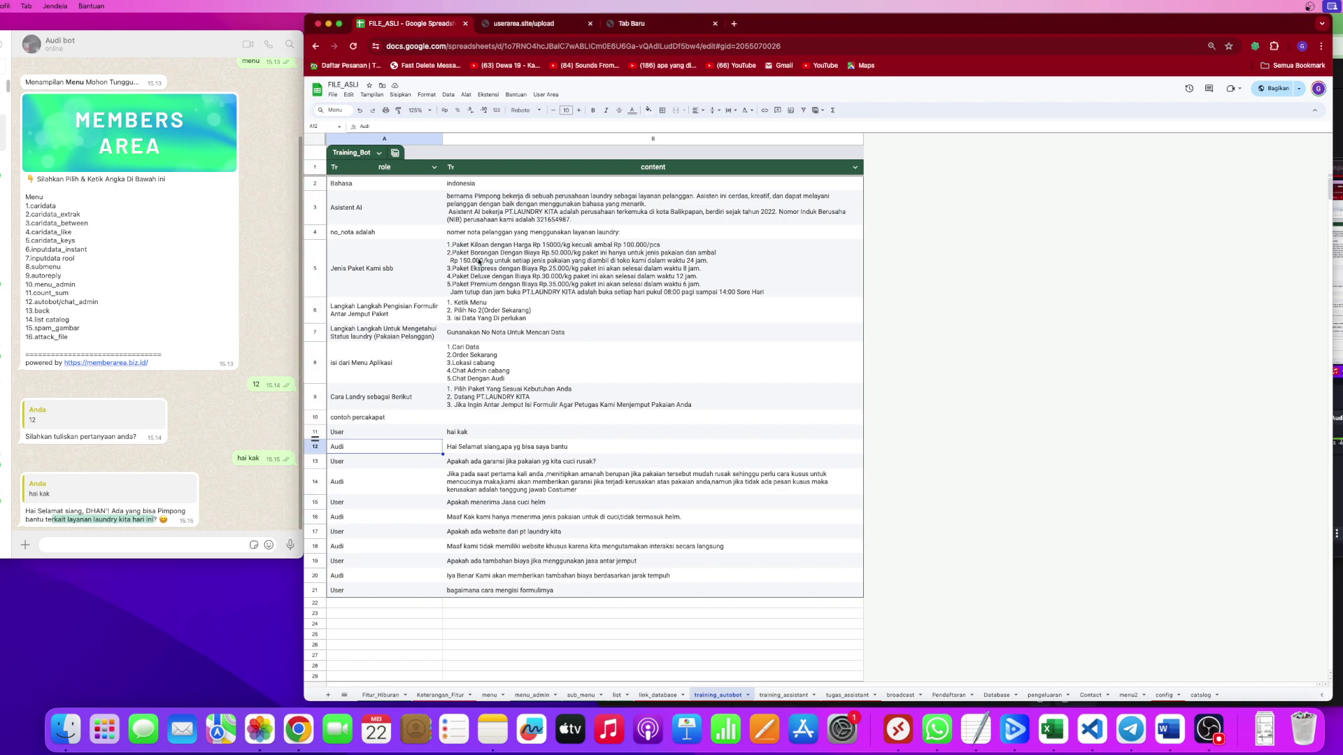
{"action": "left_click", "coordinate": [398, 219]}
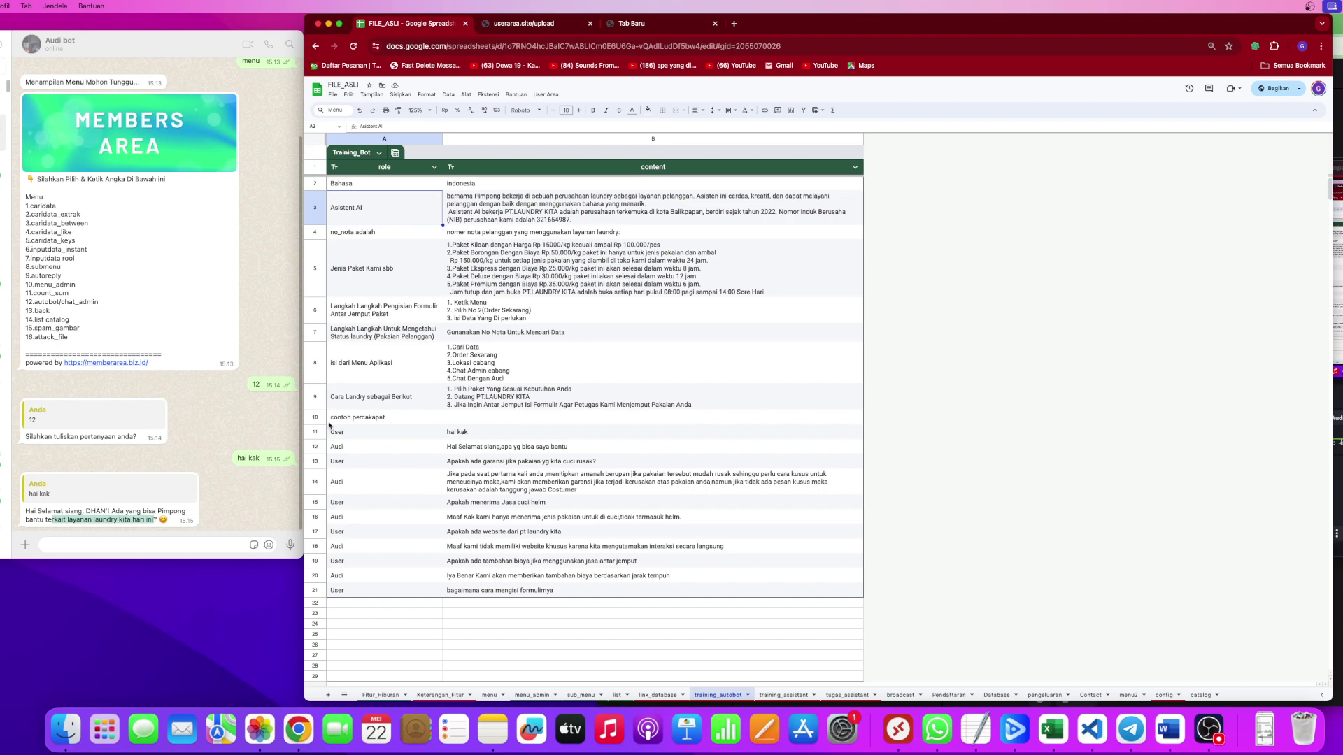
{"action": "left_click", "coordinate": [100, 546]}
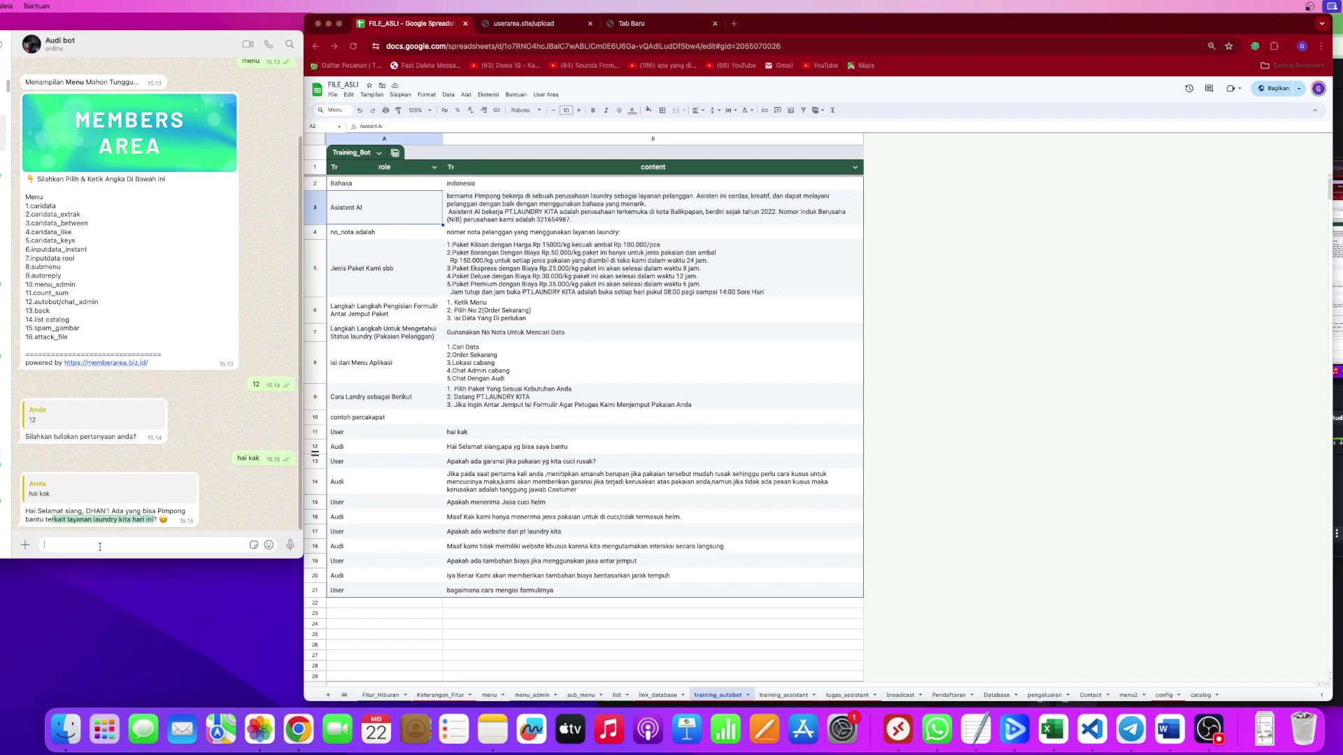
Send the bot a question asking which laundry packages are available.
{"action": "type", "text": "kak saya mau cucu baju nih ada paket apa saja"}
{"action": "left_click_drag", "start_coordinate": [190, 545], "coordinate": [118, 544]}
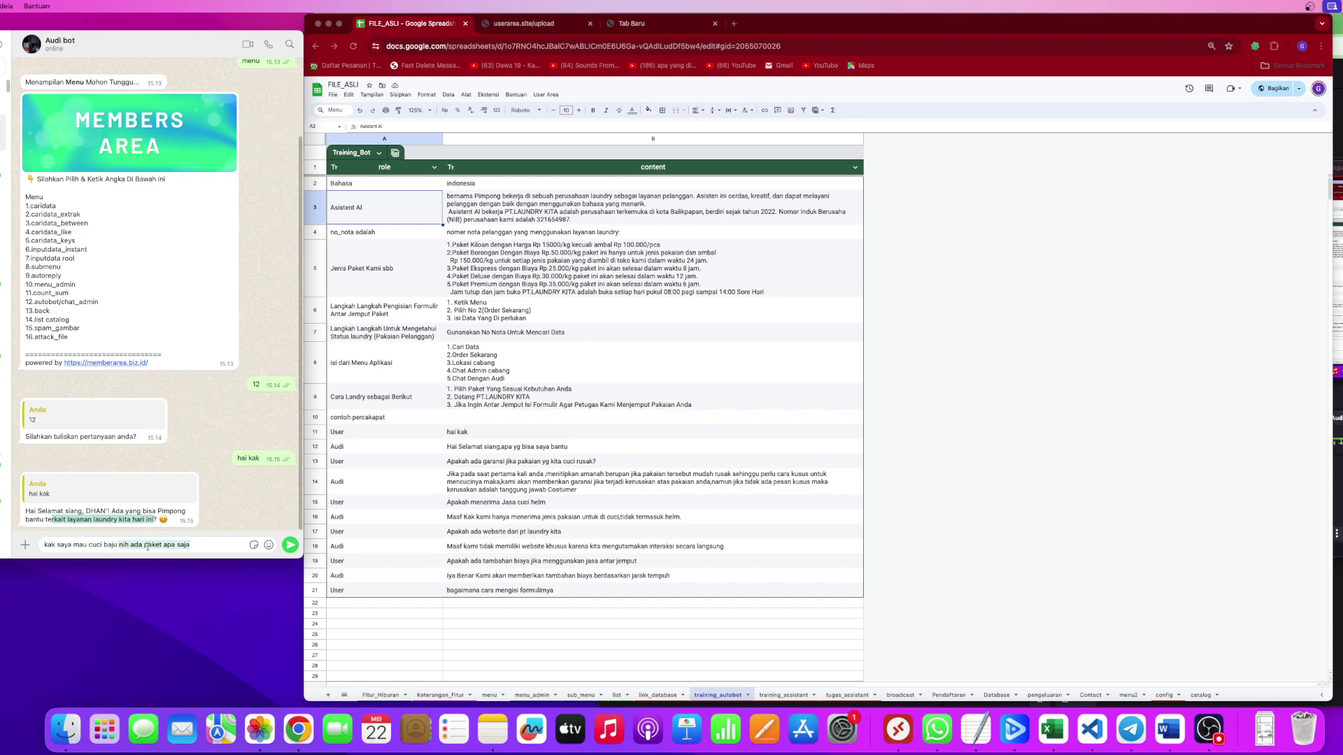
{"action": "left_click", "coordinate": [202, 543]}
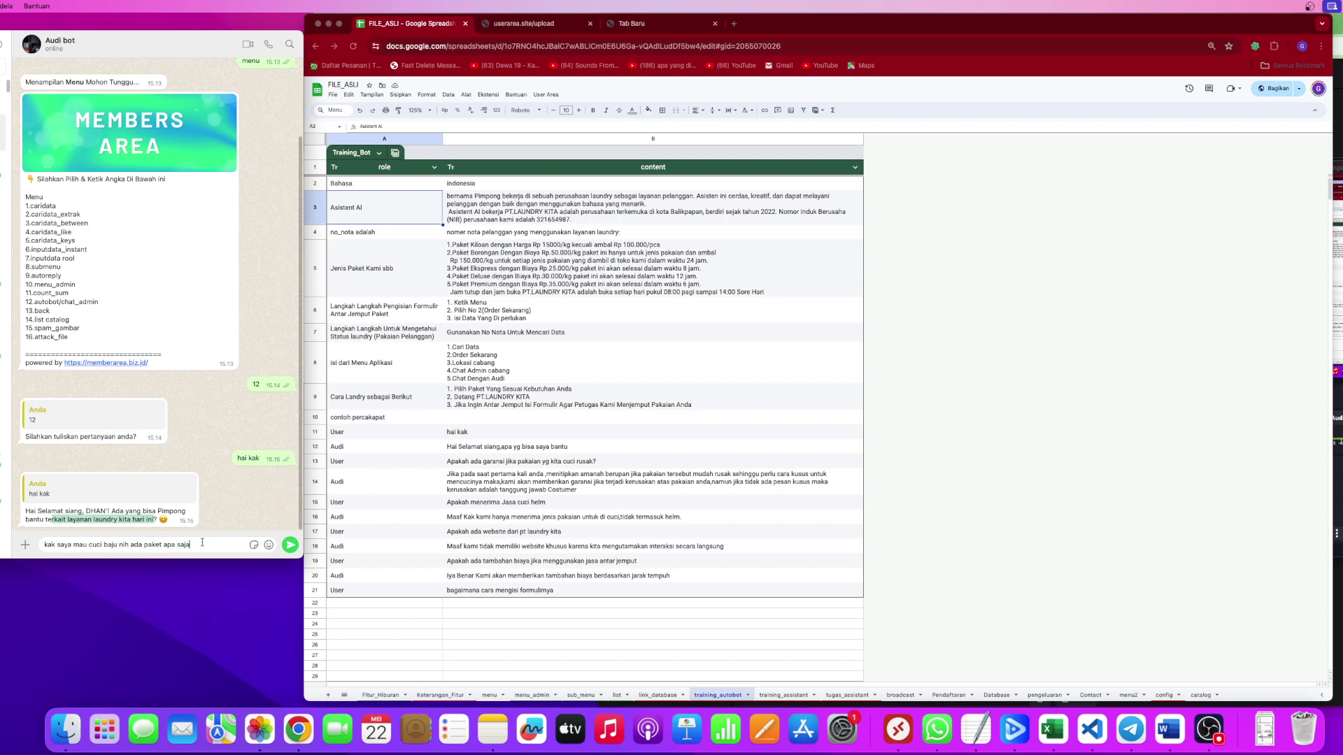
{"action": "left_click", "coordinate": [289, 545]}
Compare the Jenis Paket Kami sbb list in B5 with the bot's expanded package reply.
{"action": "double_click", "coordinate": [519, 283]}
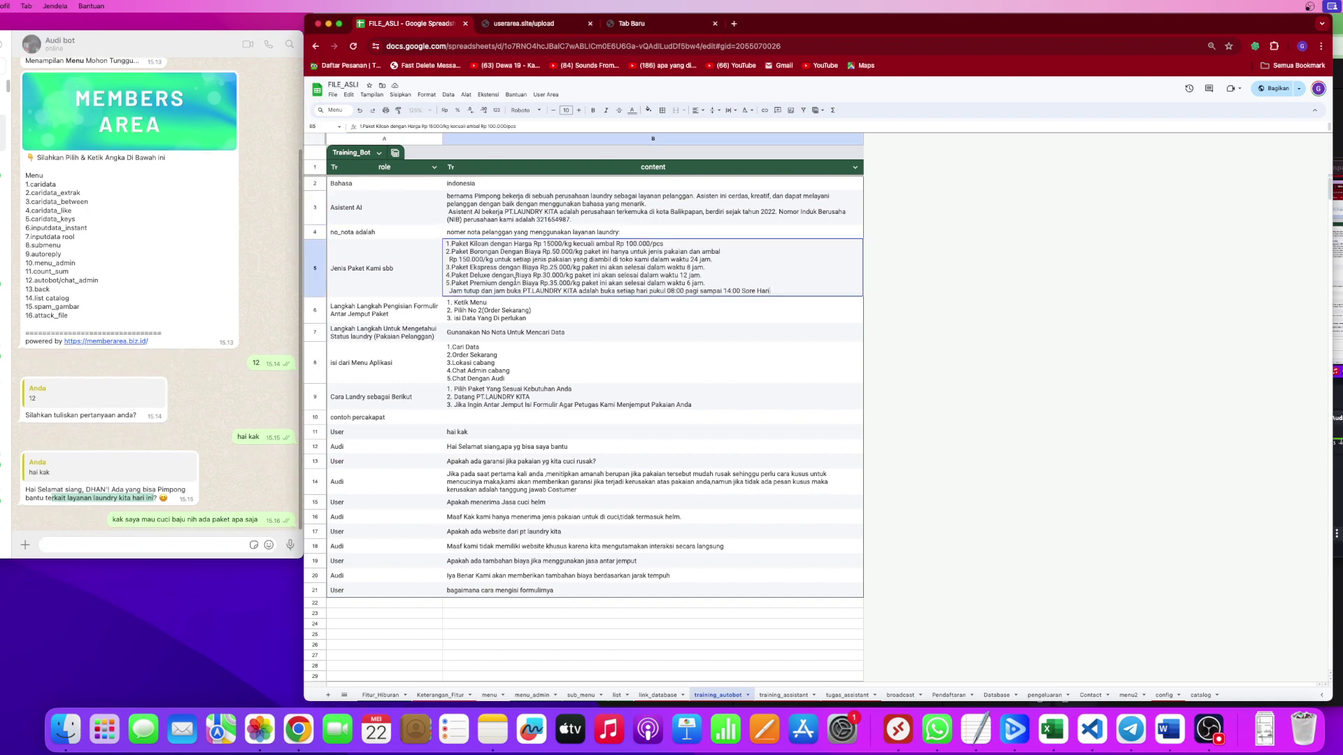
{"action": "key", "text": "Escape"}
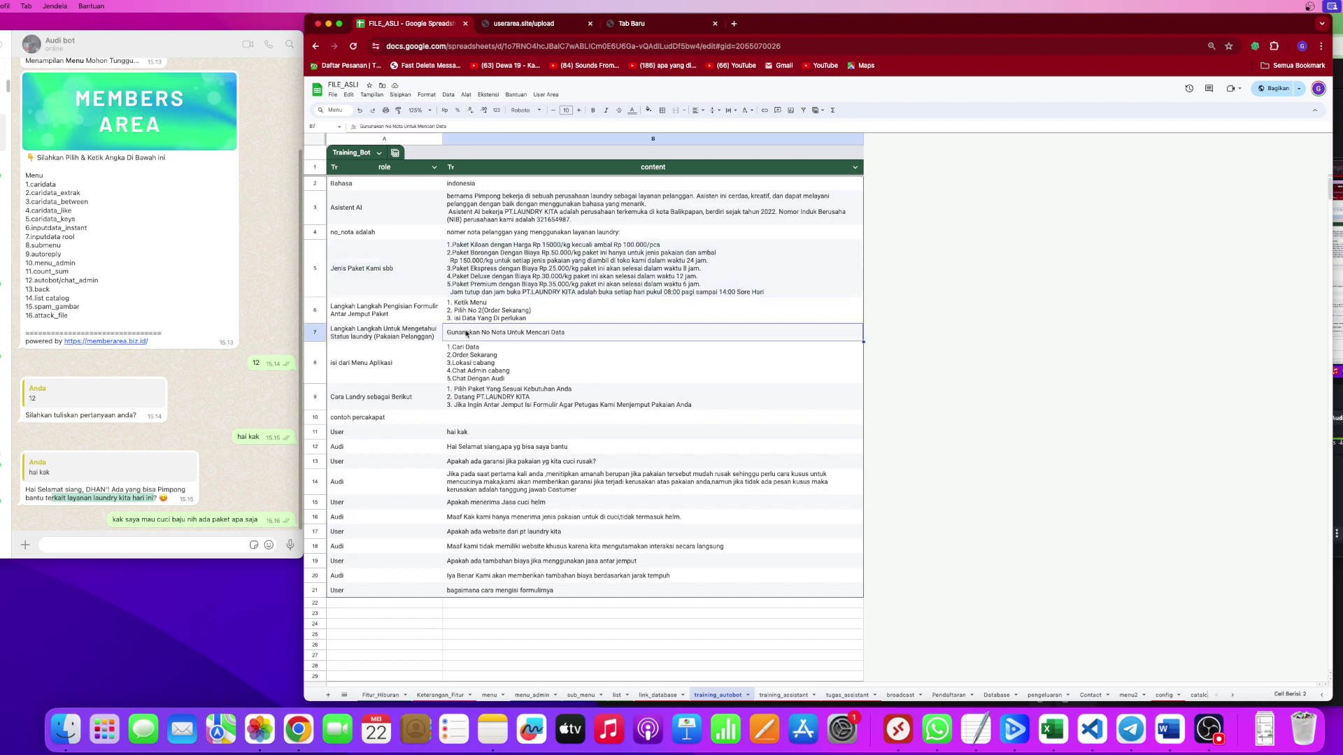
{"action": "left_click", "coordinate": [374, 270]}
{"action": "left_click", "coordinate": [520, 277]}
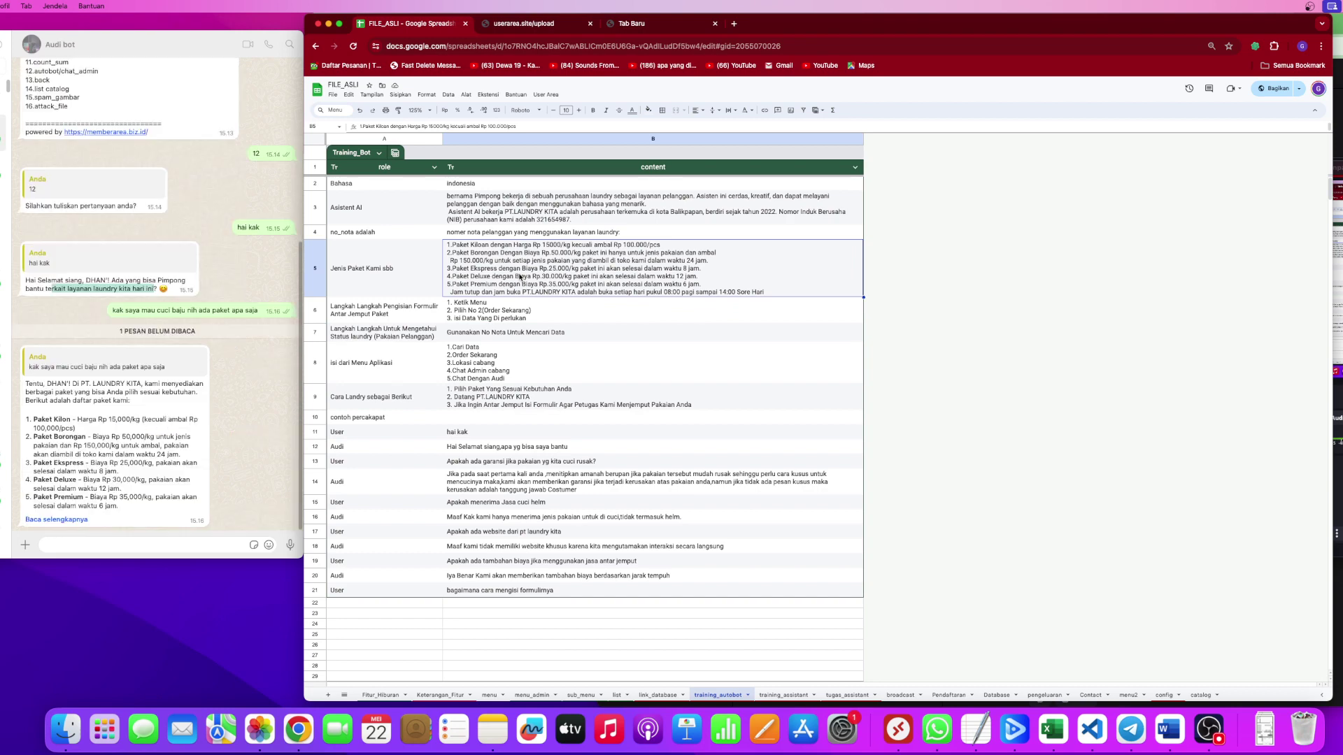
{"action": "left_click", "coordinate": [231, 230]}
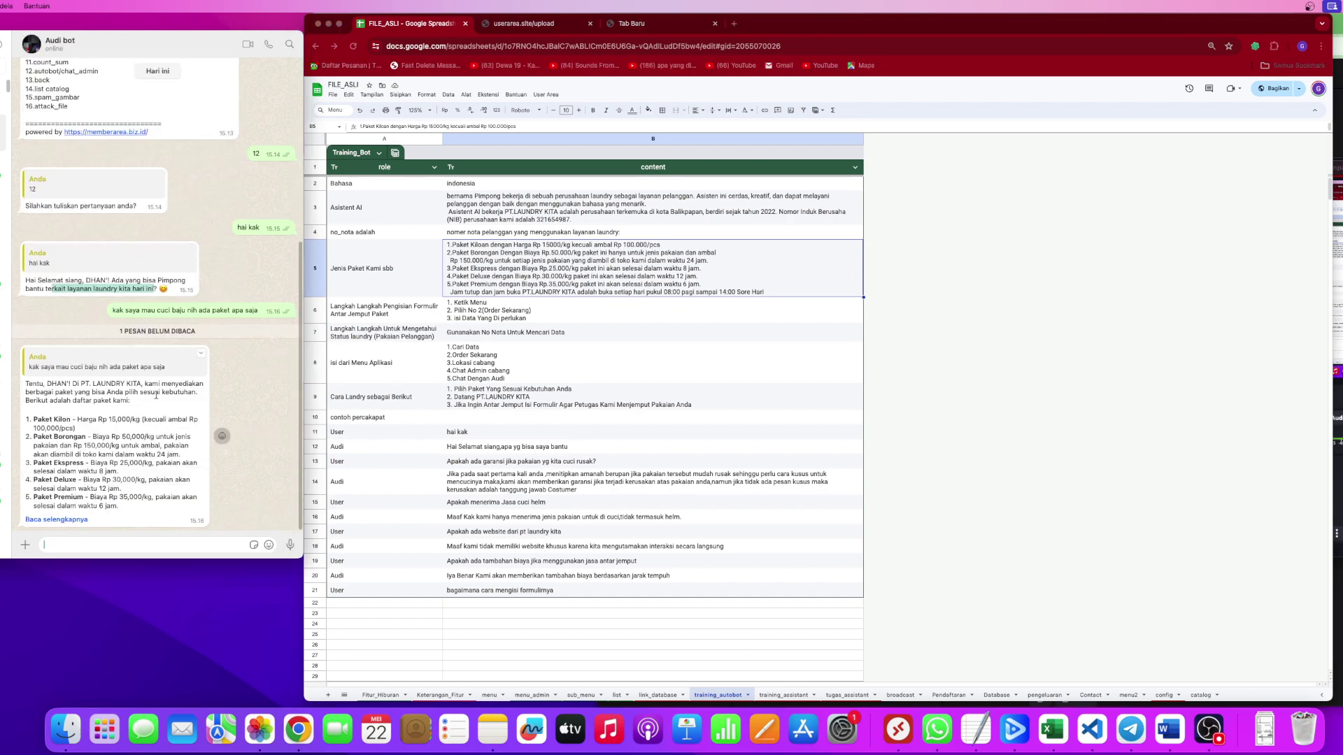
{"action": "left_click", "coordinate": [63, 520]}
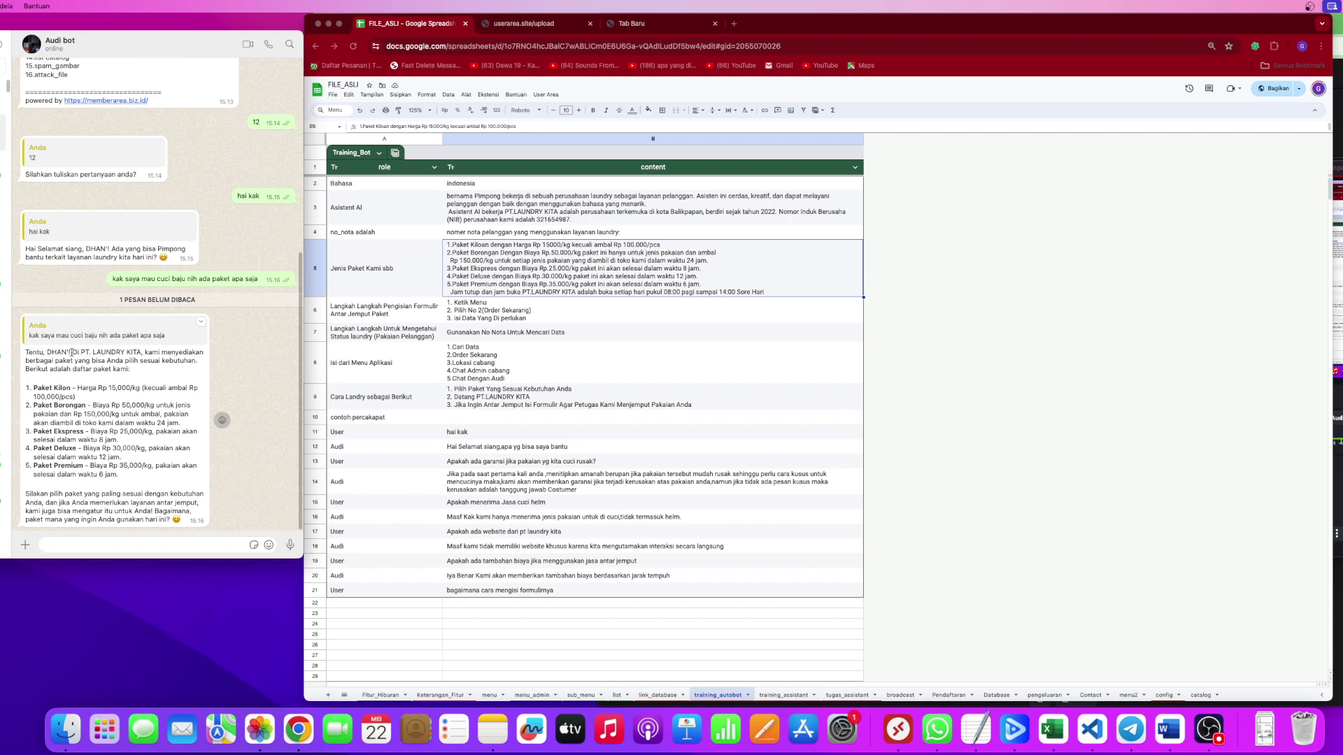
{"action": "left_click_drag", "start_coordinate": [71, 352], "coordinate": [186, 355]}
{"action": "left_click_drag", "start_coordinate": [37, 362], "coordinate": [126, 362]}
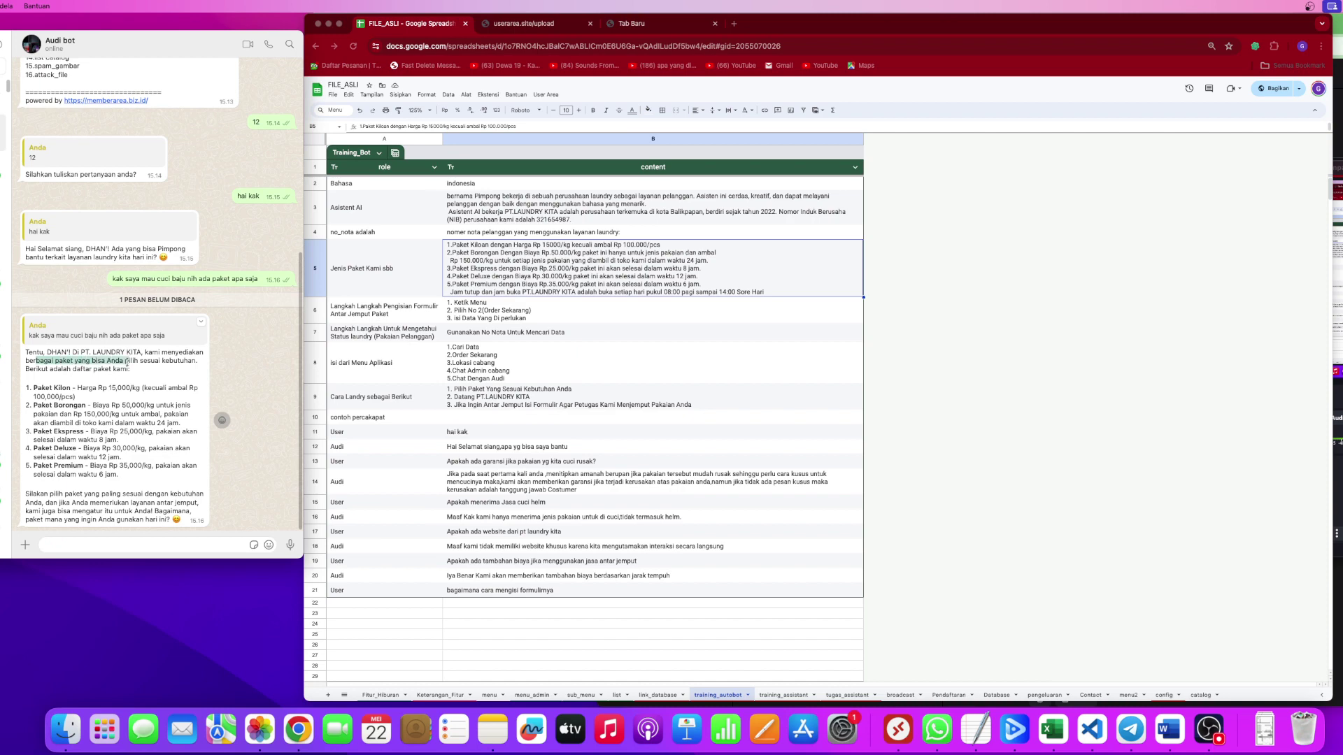
{"action": "left_click", "coordinate": [76, 388]}
{"action": "left_click_drag", "start_coordinate": [40, 405], "coordinate": [72, 465]}
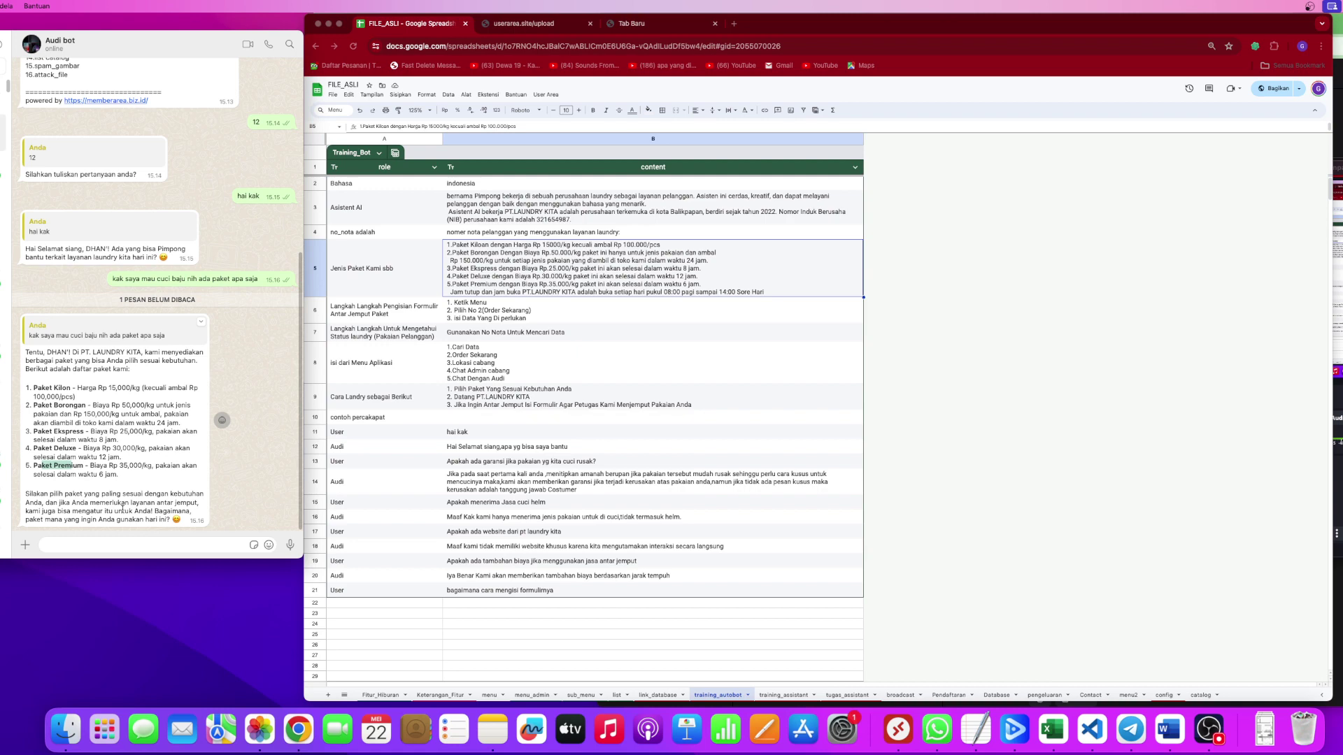
{"action": "left_click", "coordinate": [90, 541]}
{"action": "left_click", "coordinate": [614, 315]}
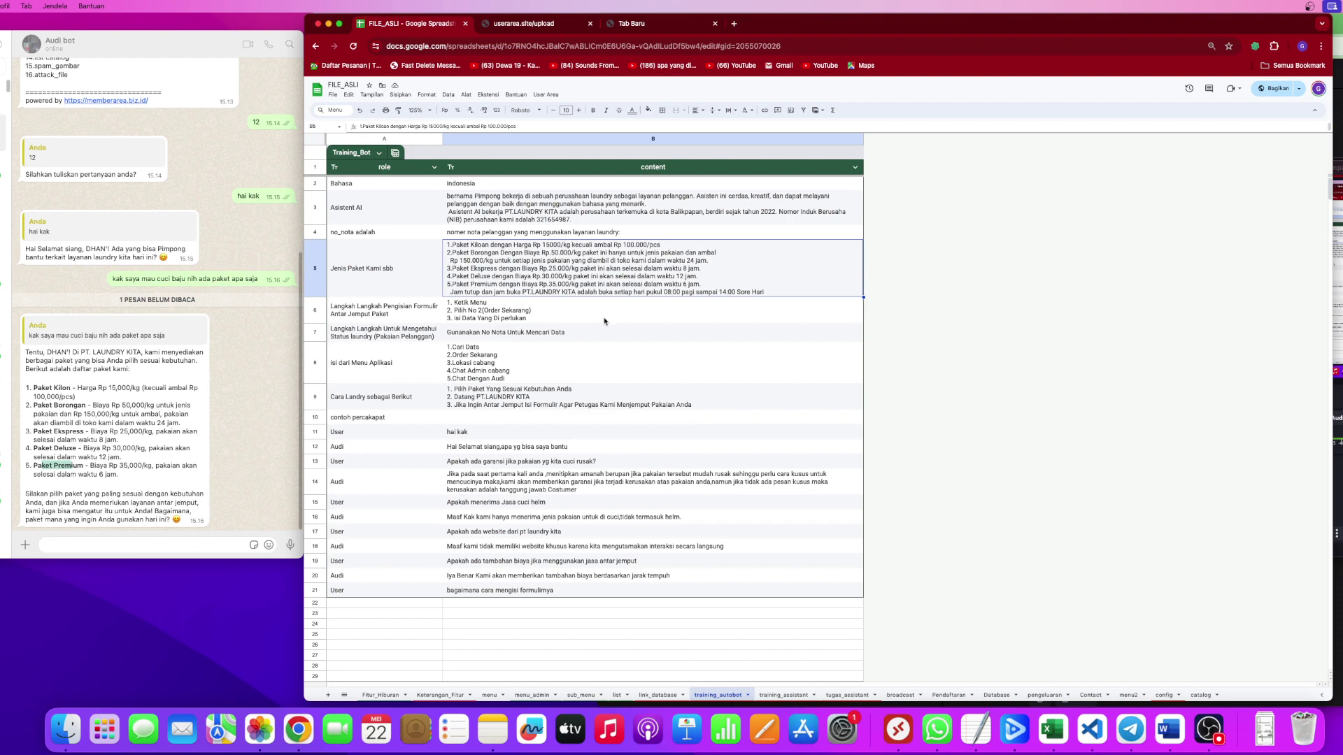
Draft 'kak kemarin mama saya ada nyuci disana apakah sudah kering' in the WhatsApp chat box.
{"action": "left_click", "coordinate": [461, 398]}
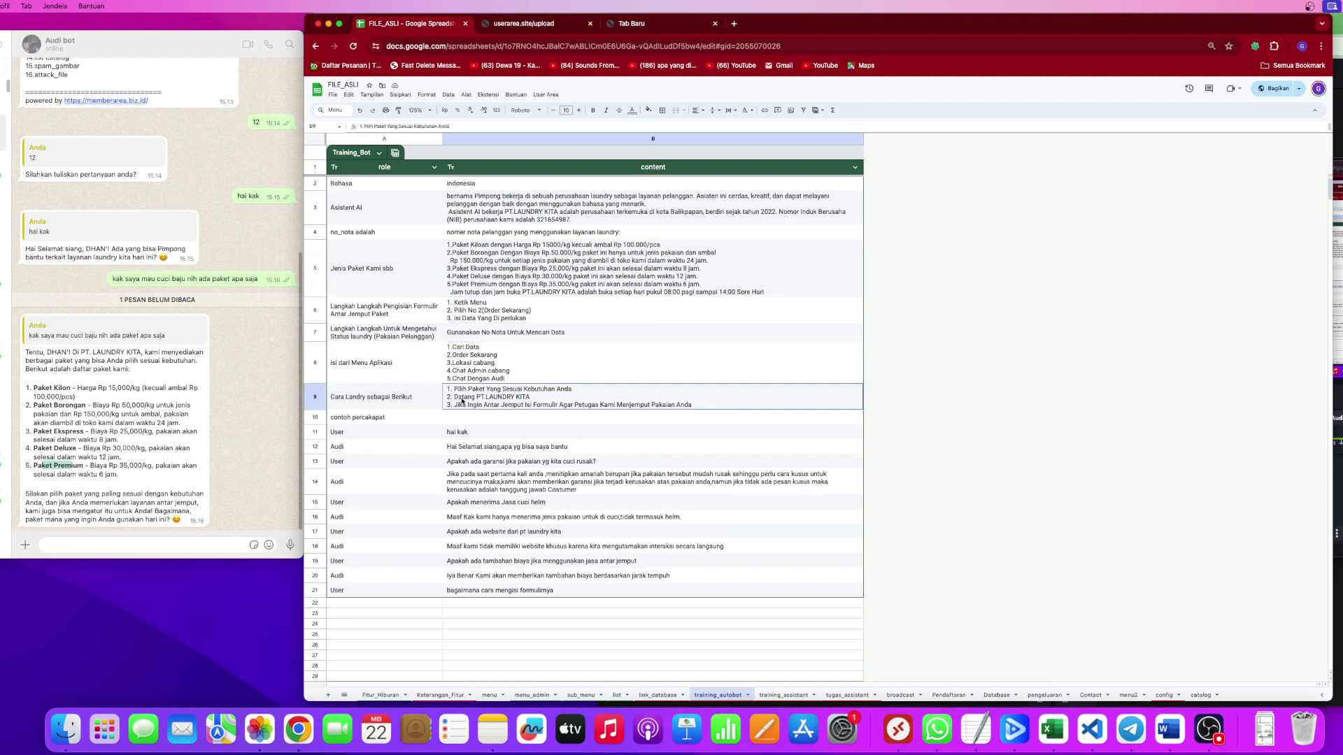
{"action": "left_click", "coordinate": [125, 547]}
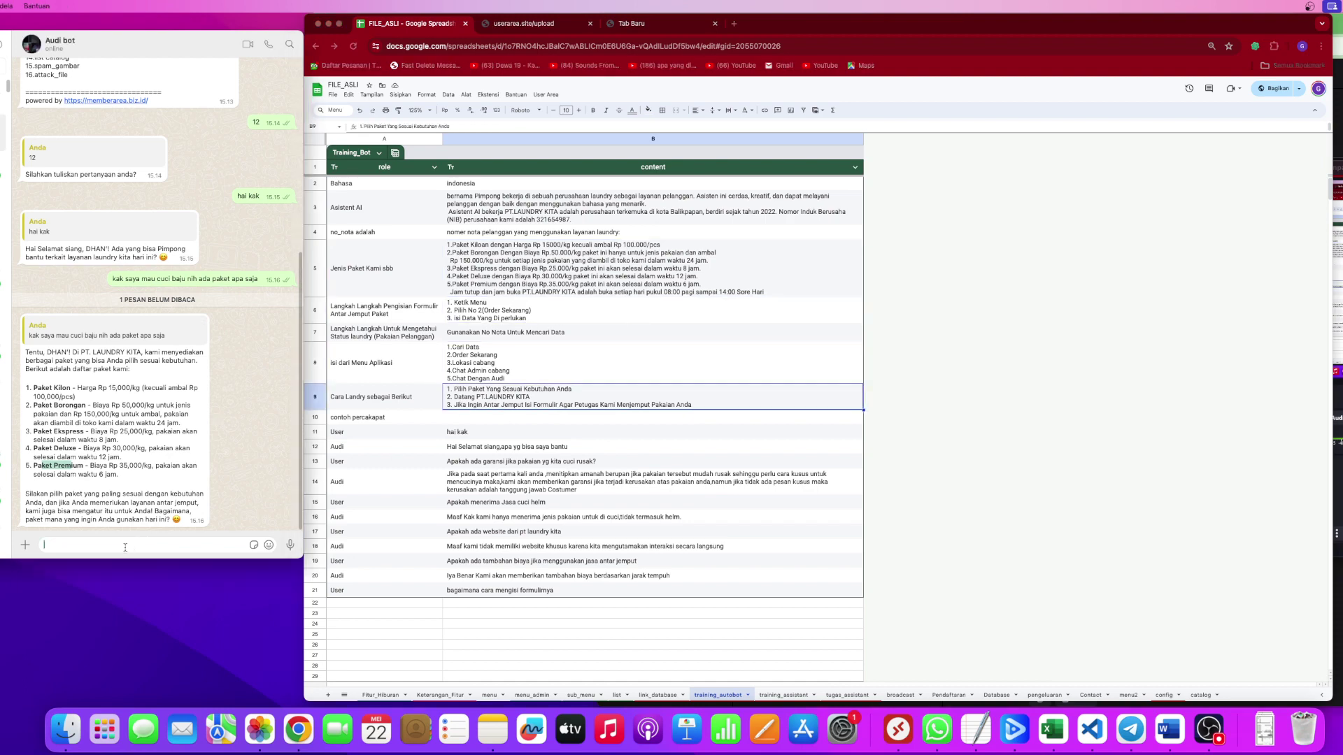
{"action": "type", "text": "kak kemarin"}
{"action": "key", "text": "BackSpace"}
{"action": "key", "text": "BackSpace"}
{"action": "key", "text": "BackSpace"}
{"action": "type", "text": "mama saya ada nyuci disana apakah sudah kering"}
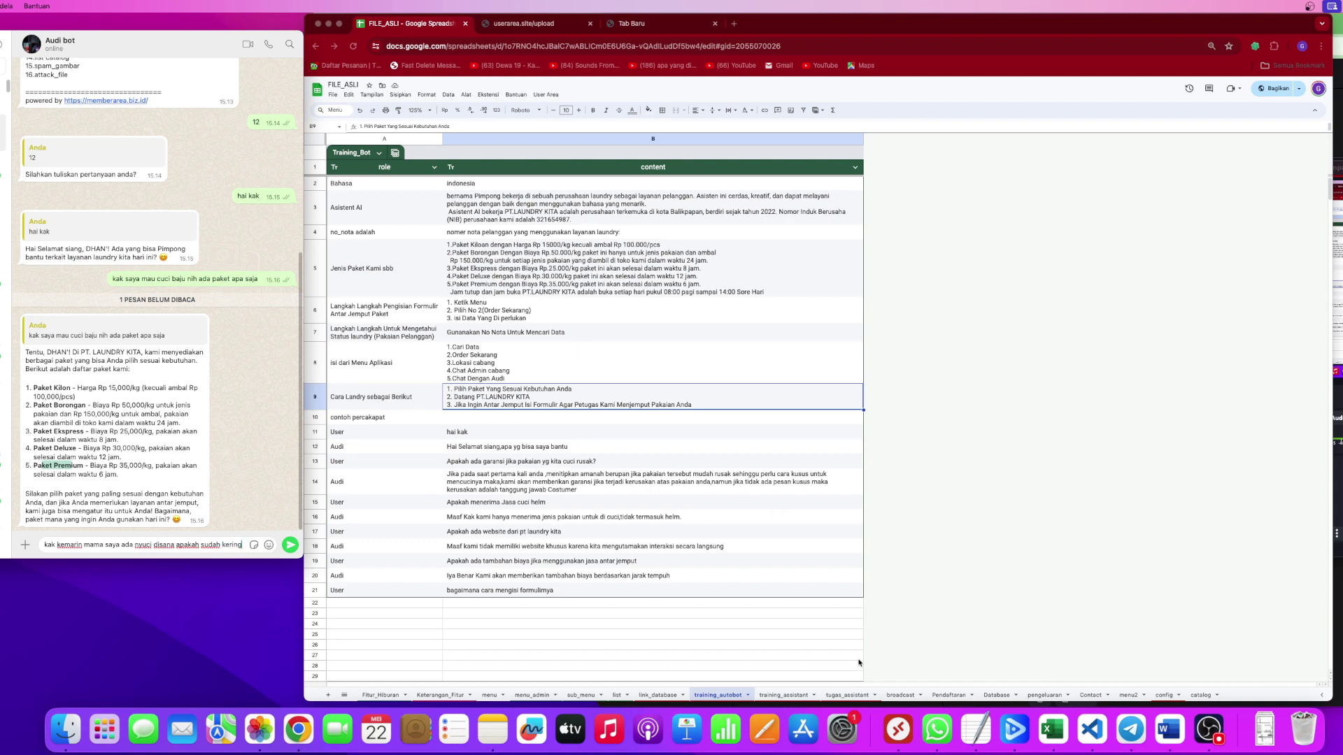
{"action": "left_click", "coordinate": [846, 696]}
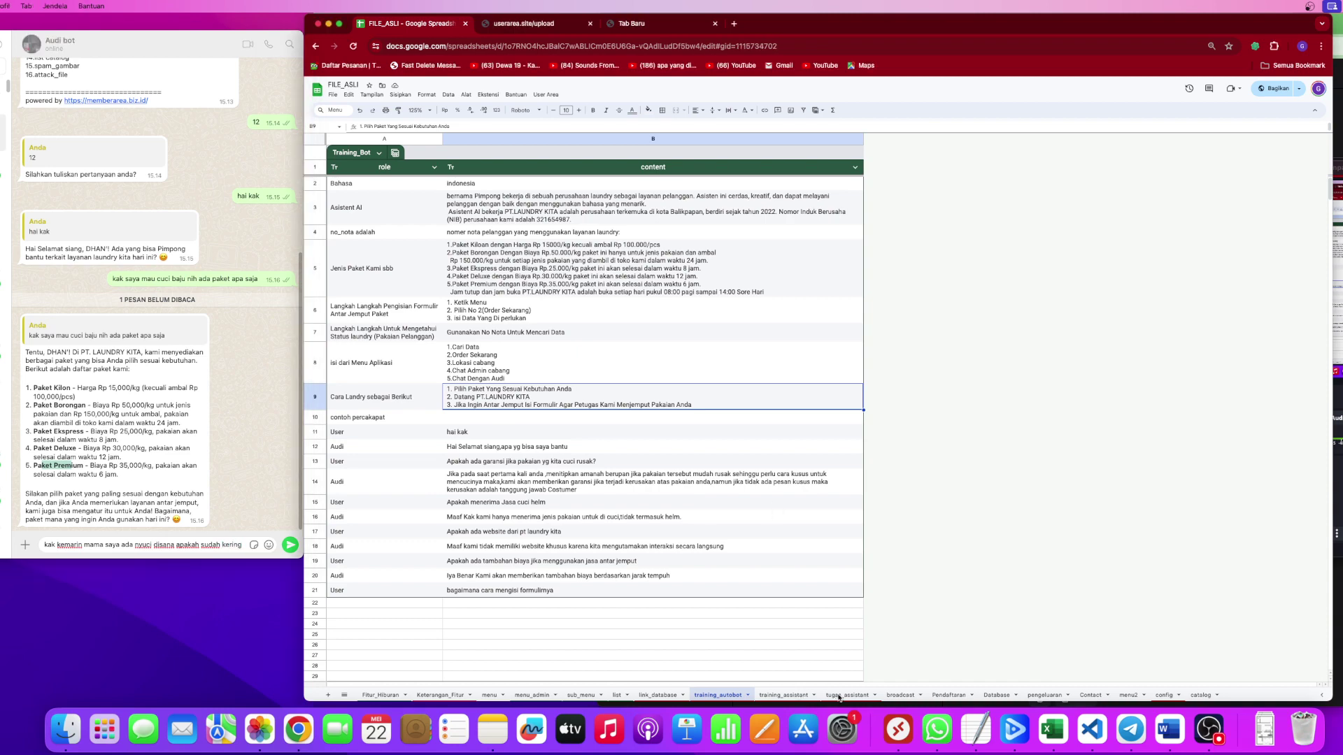
Review the search_for_data task row, leaving its database source on sql_server after trying Spreadsheet.
{"action": "left_click", "coordinate": [603, 224]}
{"action": "left_click", "coordinate": [406, 213]}
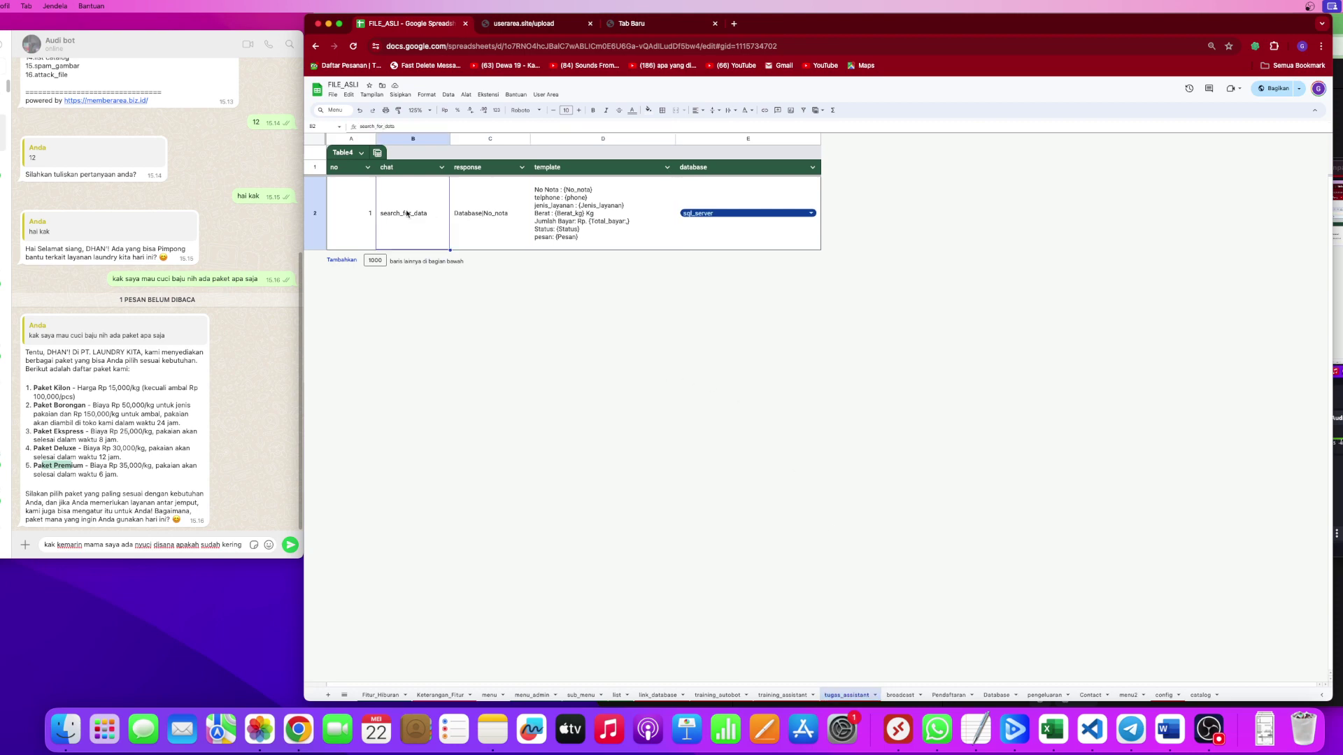
{"action": "left_click", "coordinate": [482, 214]}
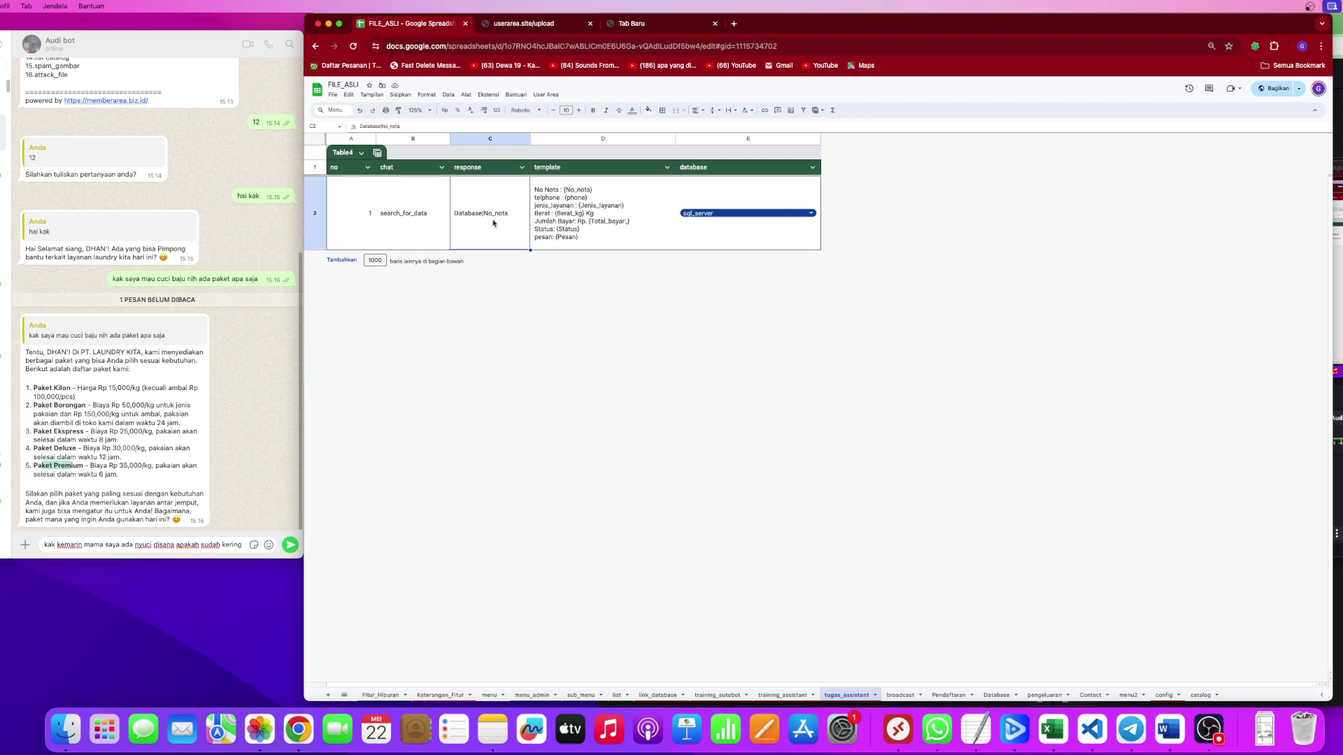
{"action": "left_click", "coordinate": [589, 203]}
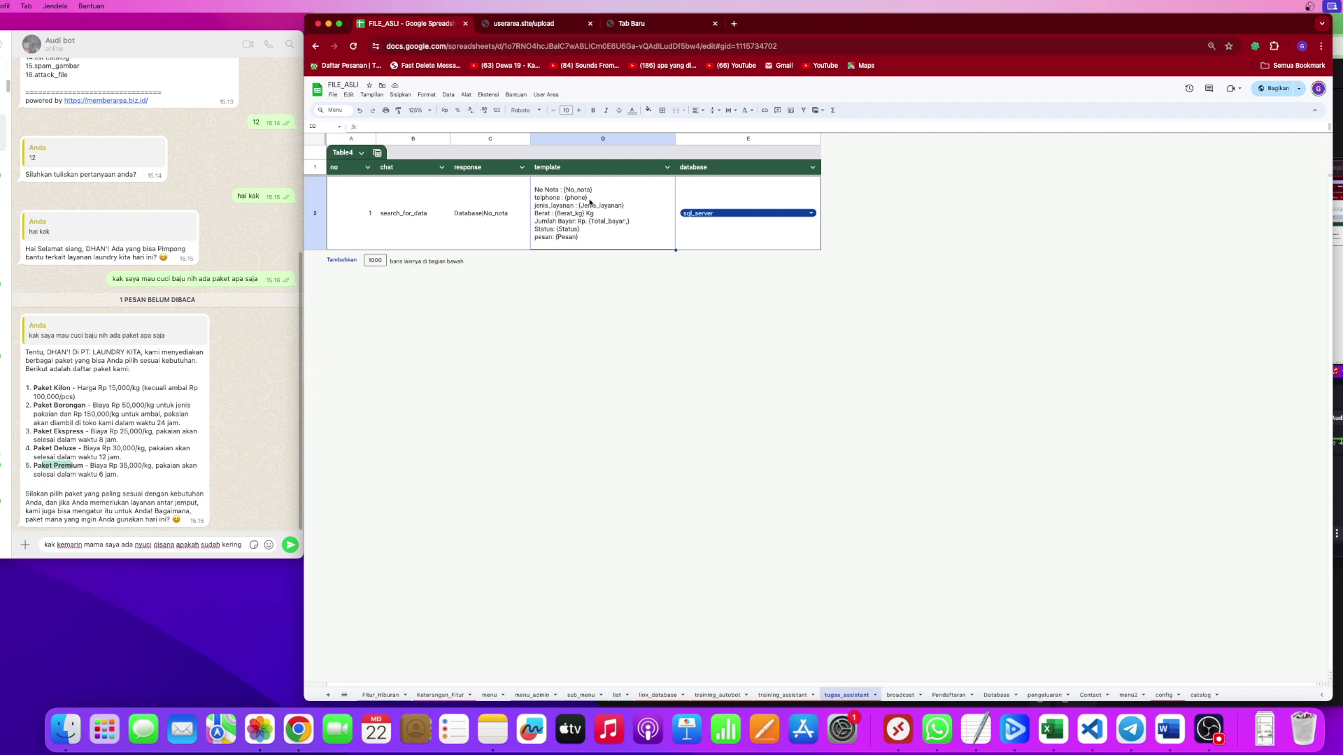
{"action": "left_click", "coordinate": [747, 189]}
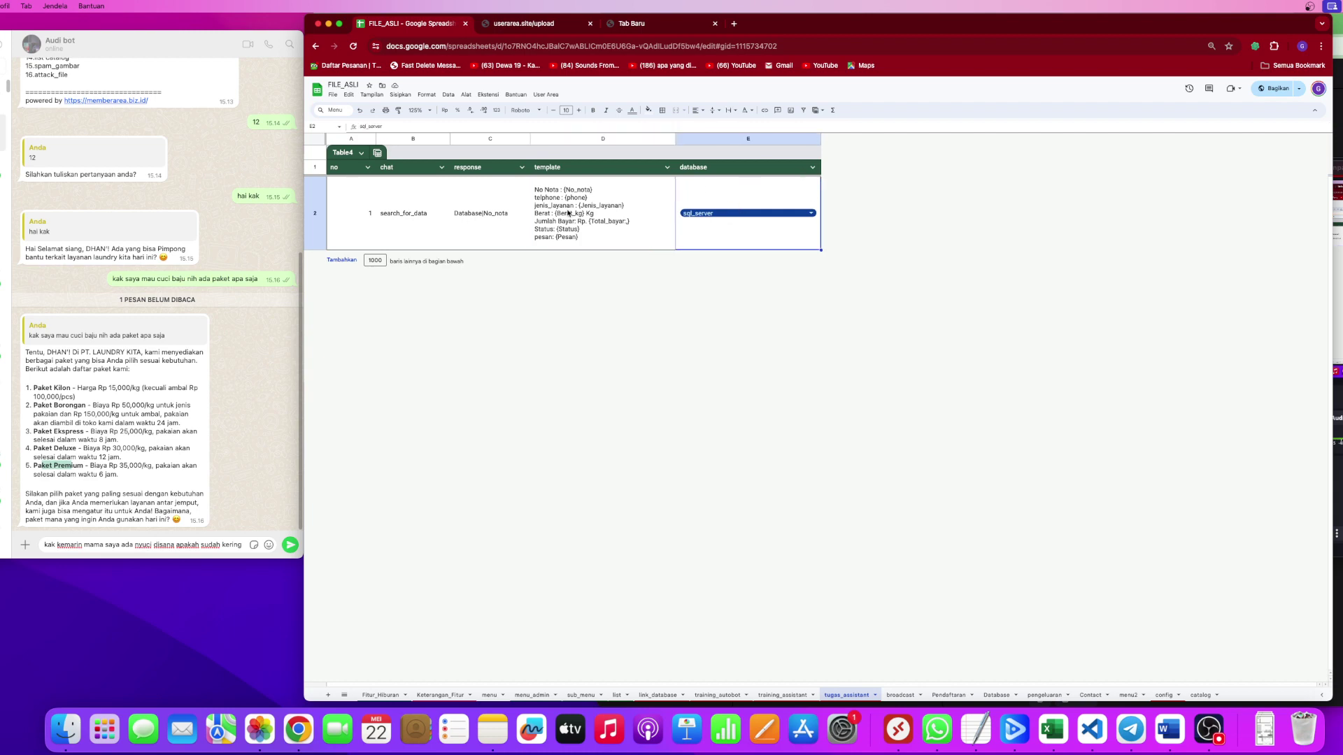
{"action": "left_click", "coordinate": [492, 216]}
{"action": "double_click", "coordinate": [755, 222]}
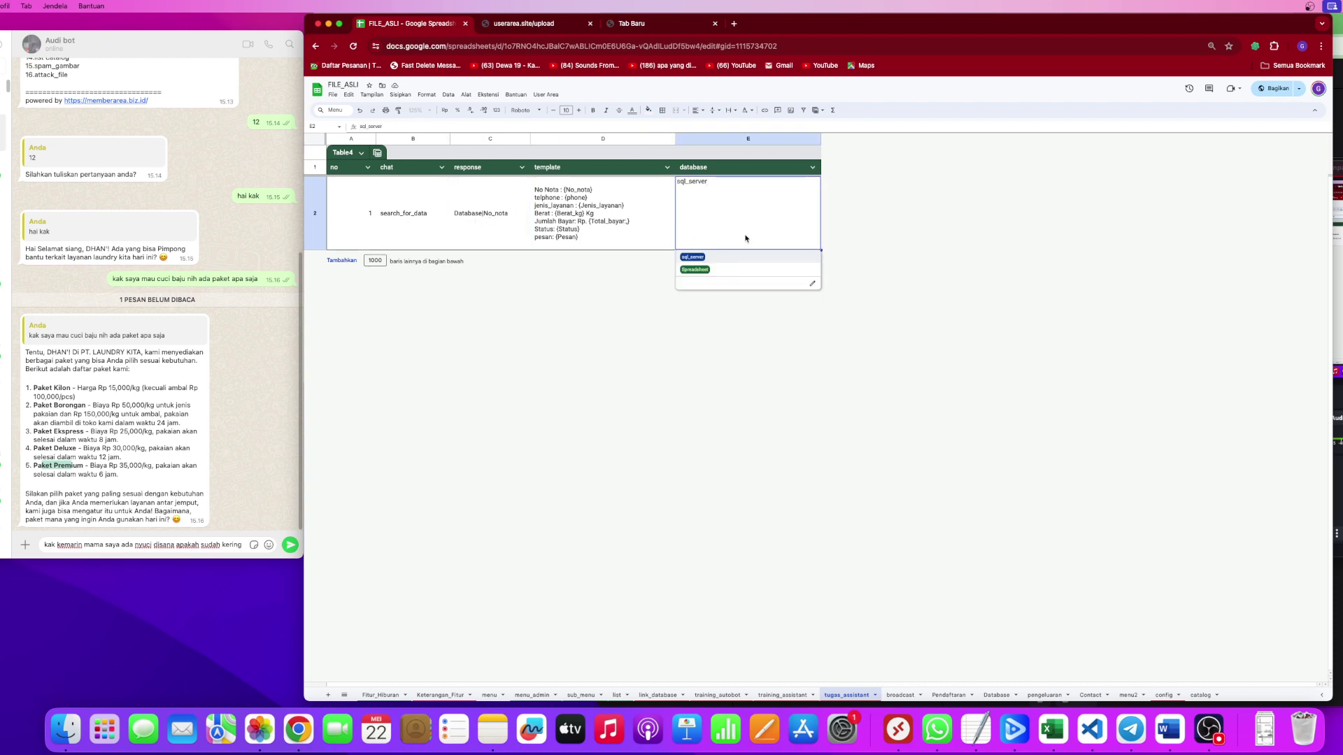
{"action": "left_click", "coordinate": [701, 270]}
{"action": "double_click", "coordinate": [719, 216]}
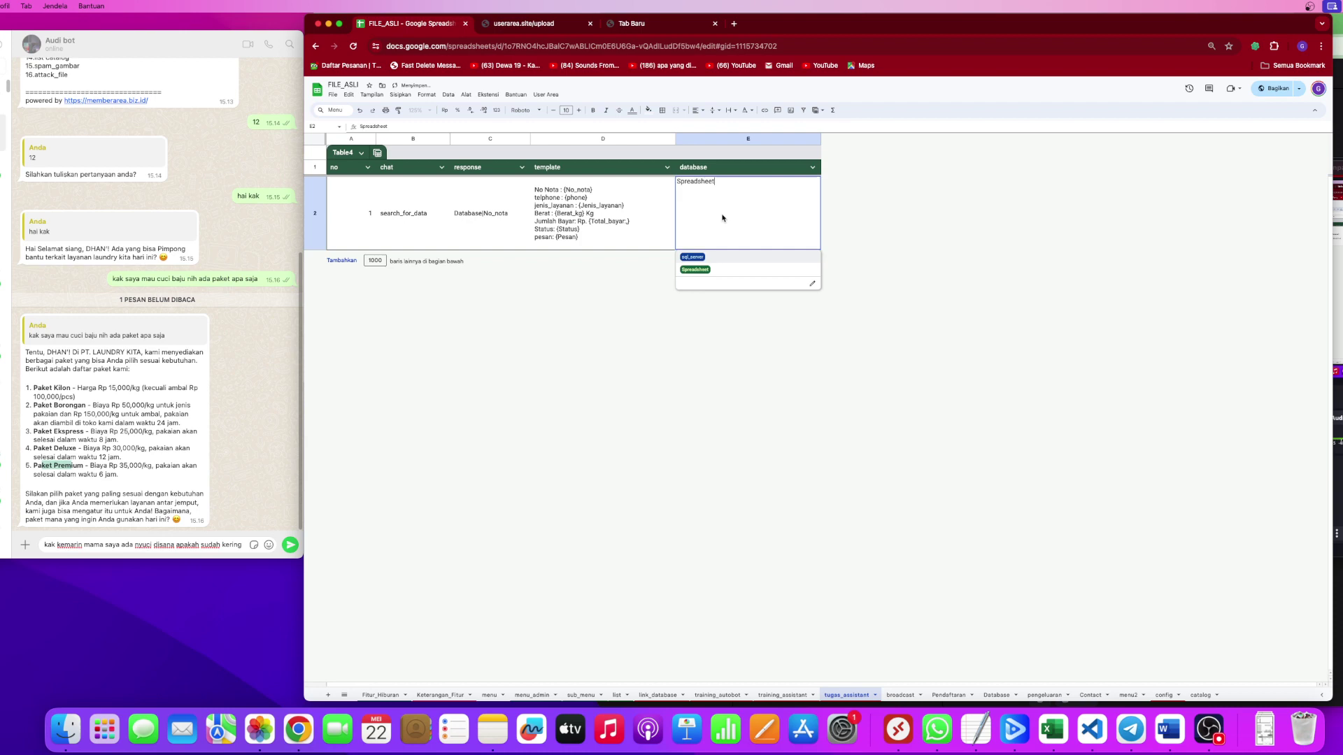
{"action": "left_click", "coordinate": [700, 258]}
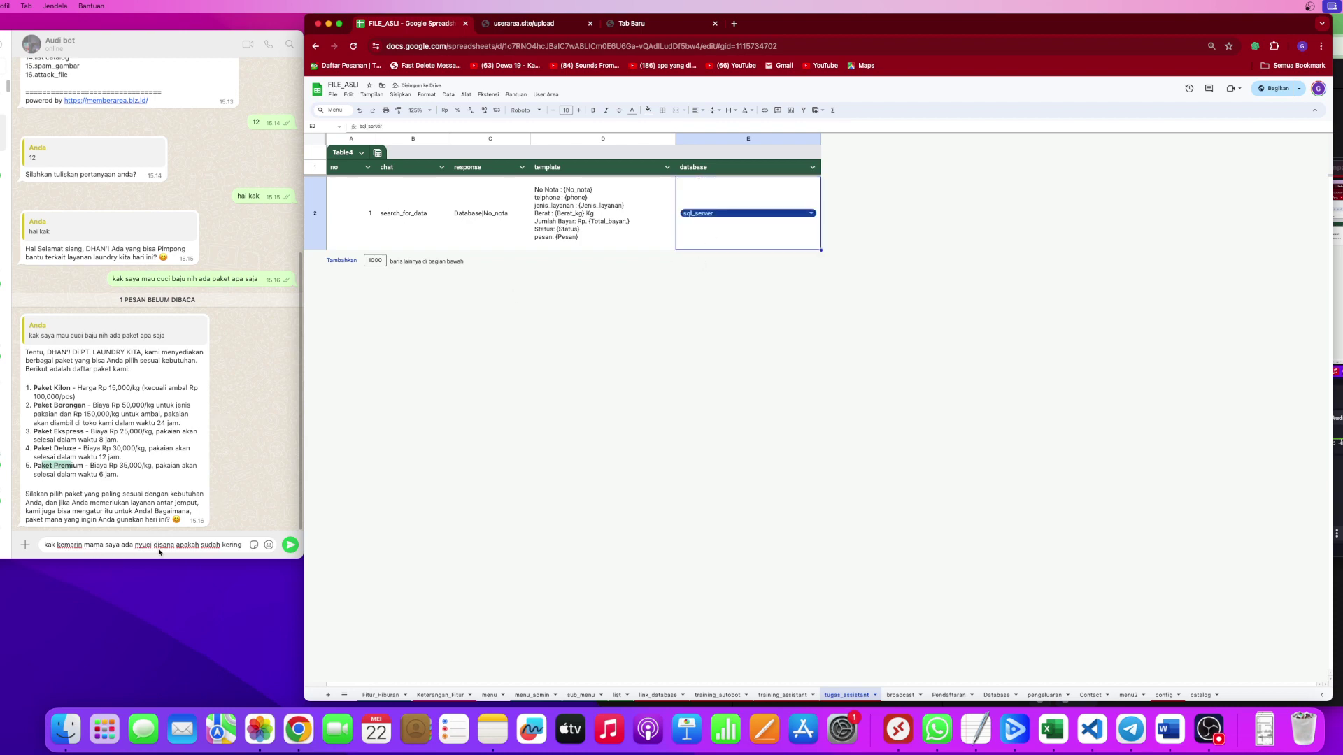
Send the dryness question to the bot and inspect the Database|No_nota response value.
{"action": "left_click", "coordinate": [288, 549]}
{"action": "left_click", "coordinate": [632, 443]}
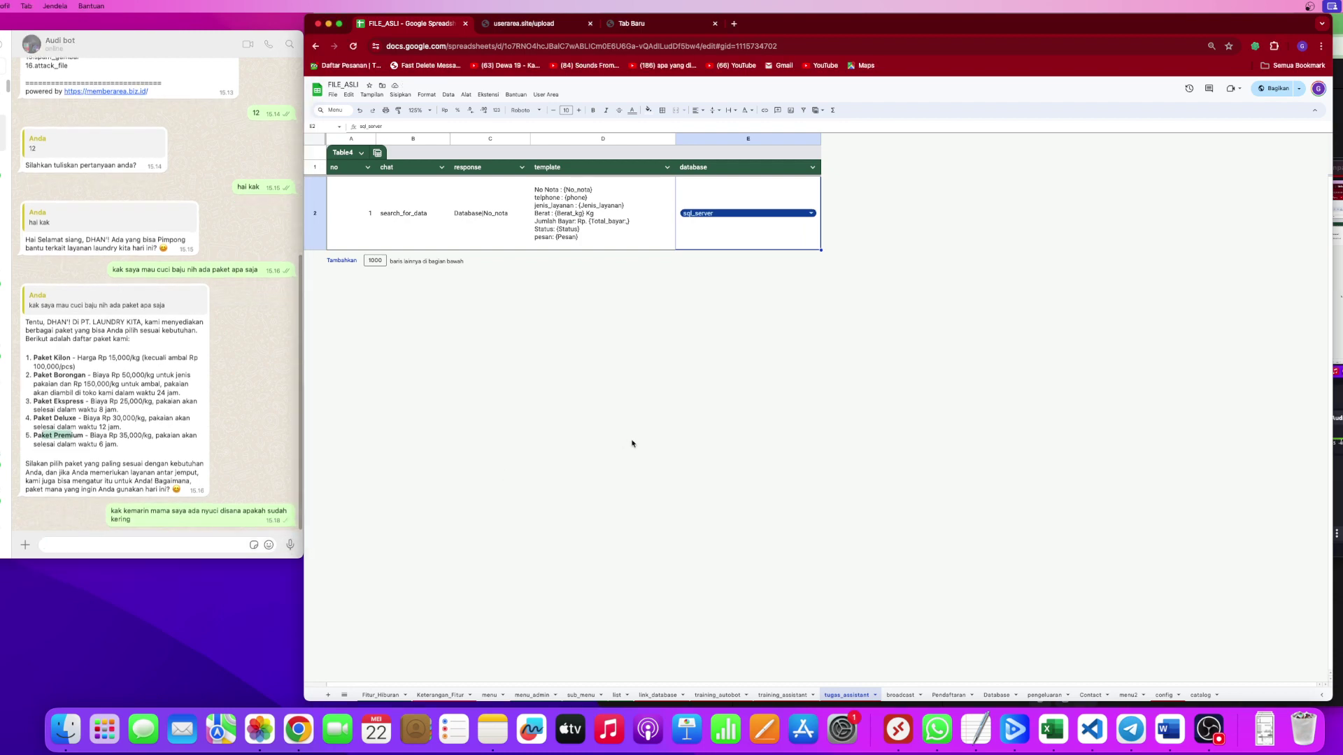
{"action": "left_click", "coordinate": [411, 200]}
{"action": "double_click", "coordinate": [500, 229]}
{"action": "double_click", "coordinate": [494, 181]}
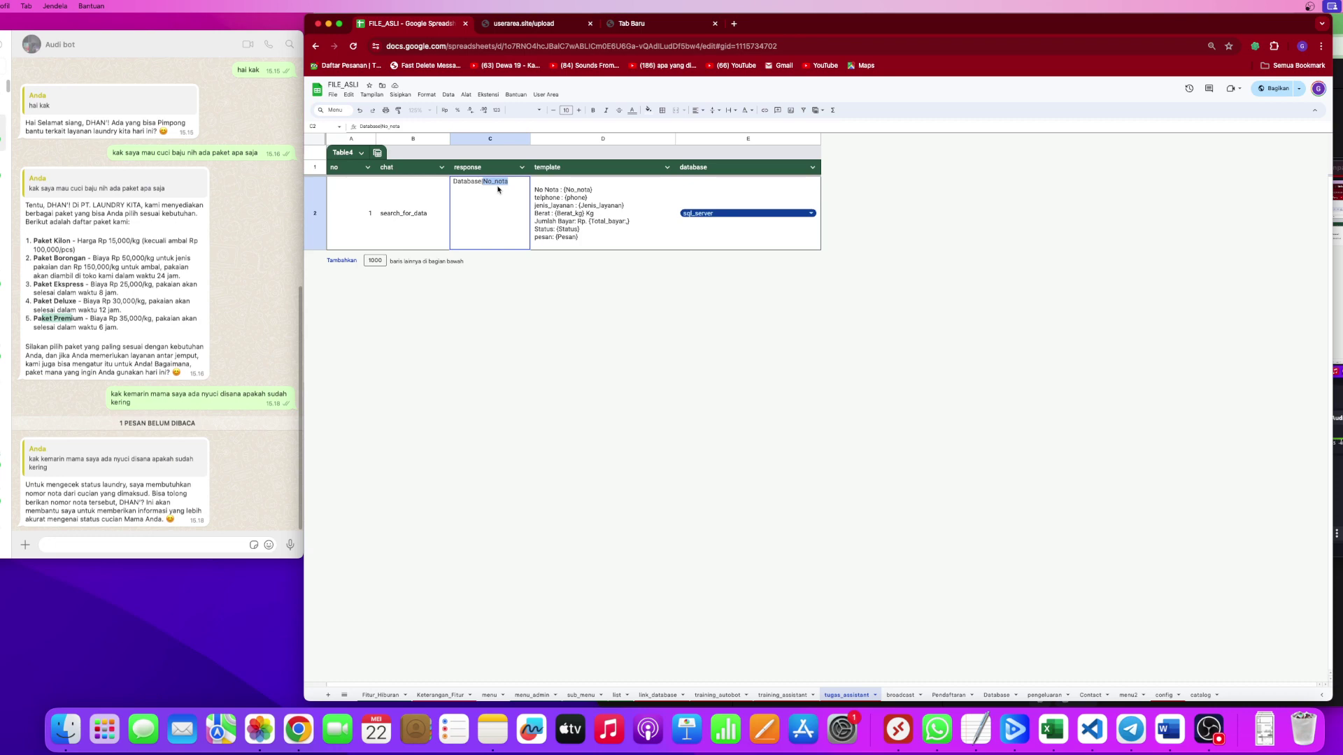
{"action": "left_click", "coordinate": [525, 360]}
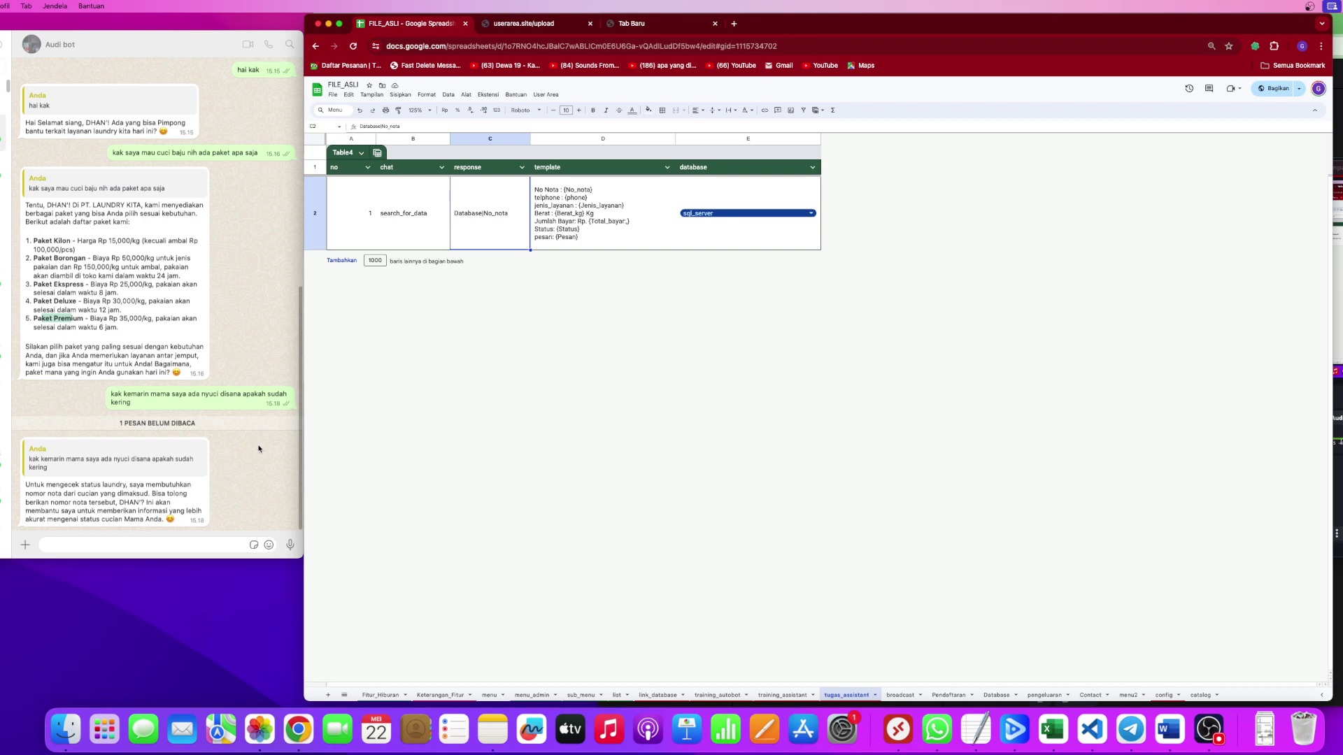
Send the bot the laundry nota number in capitals, then recheck the reply template and response cells.
{"action": "left_click", "coordinate": [108, 551]}
{"action": "key", "text": "Caps_Lock"}
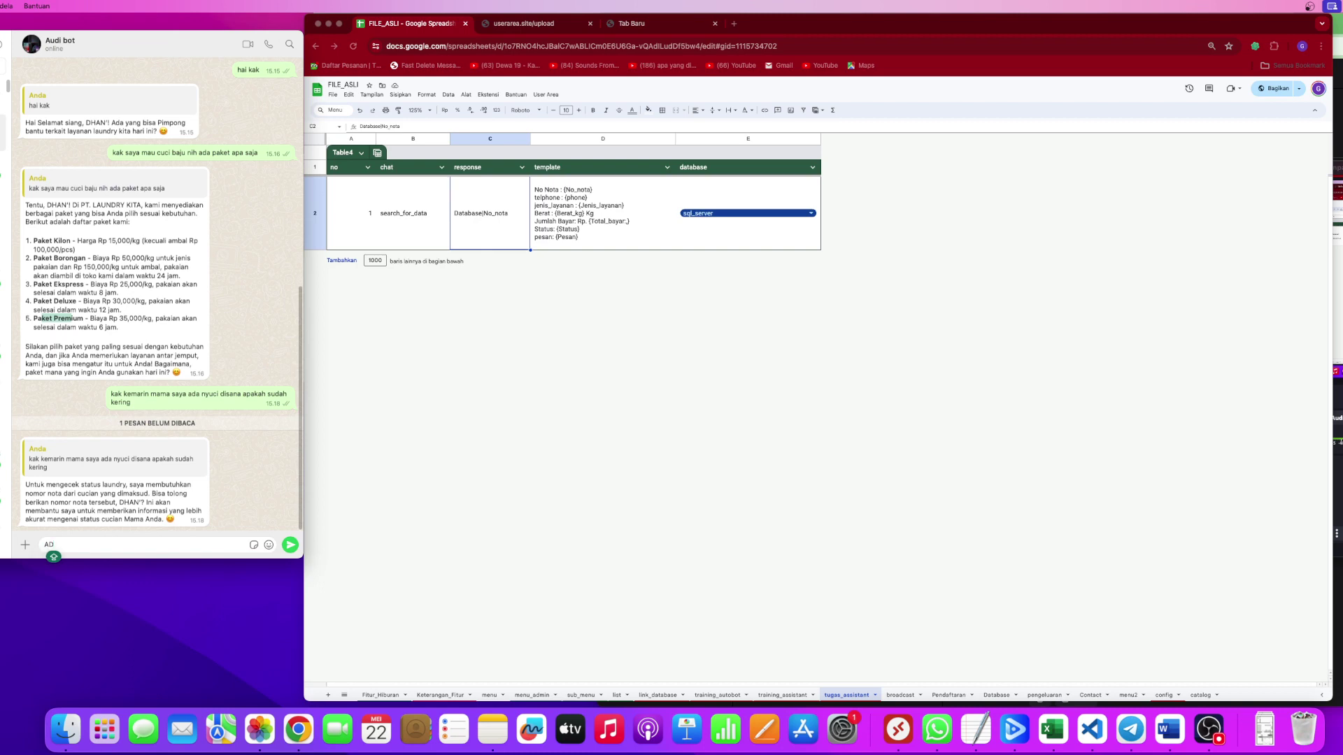
{"action": "key", "text": "Return"}
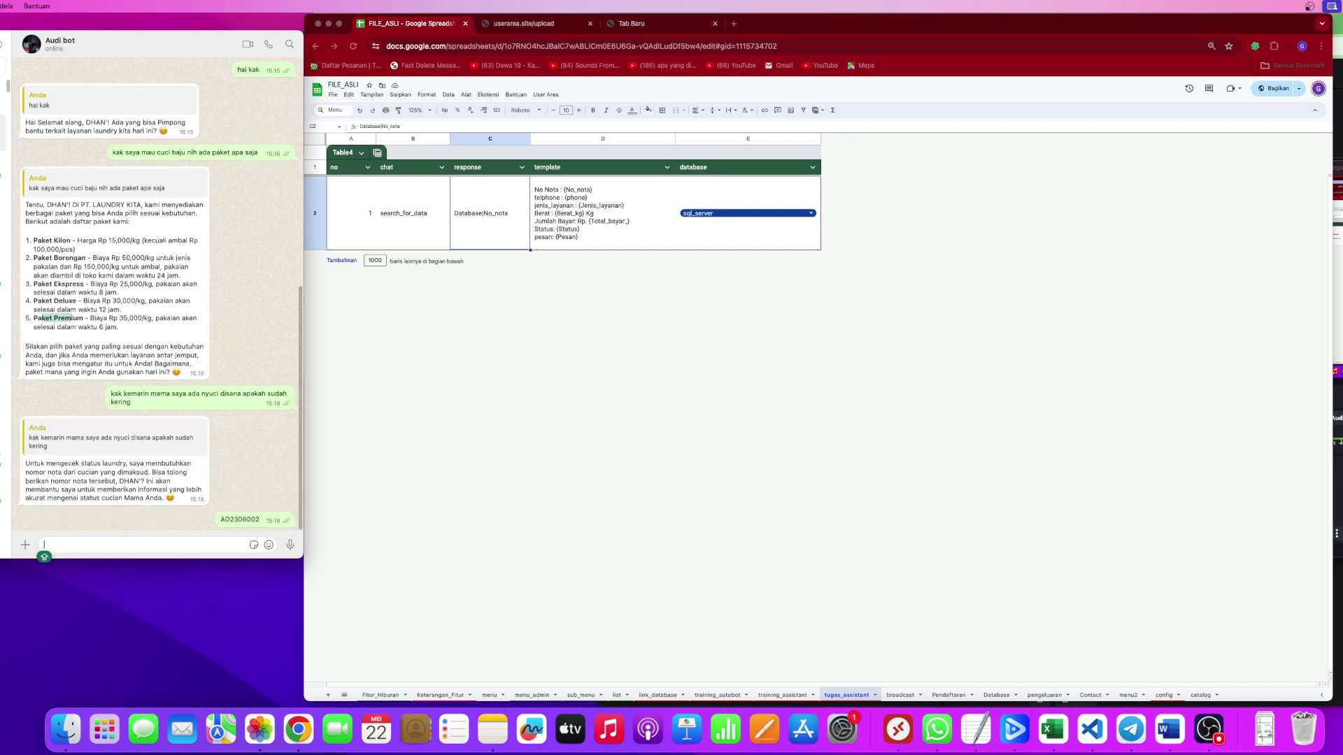
{"action": "key", "text": "super+Tab"}
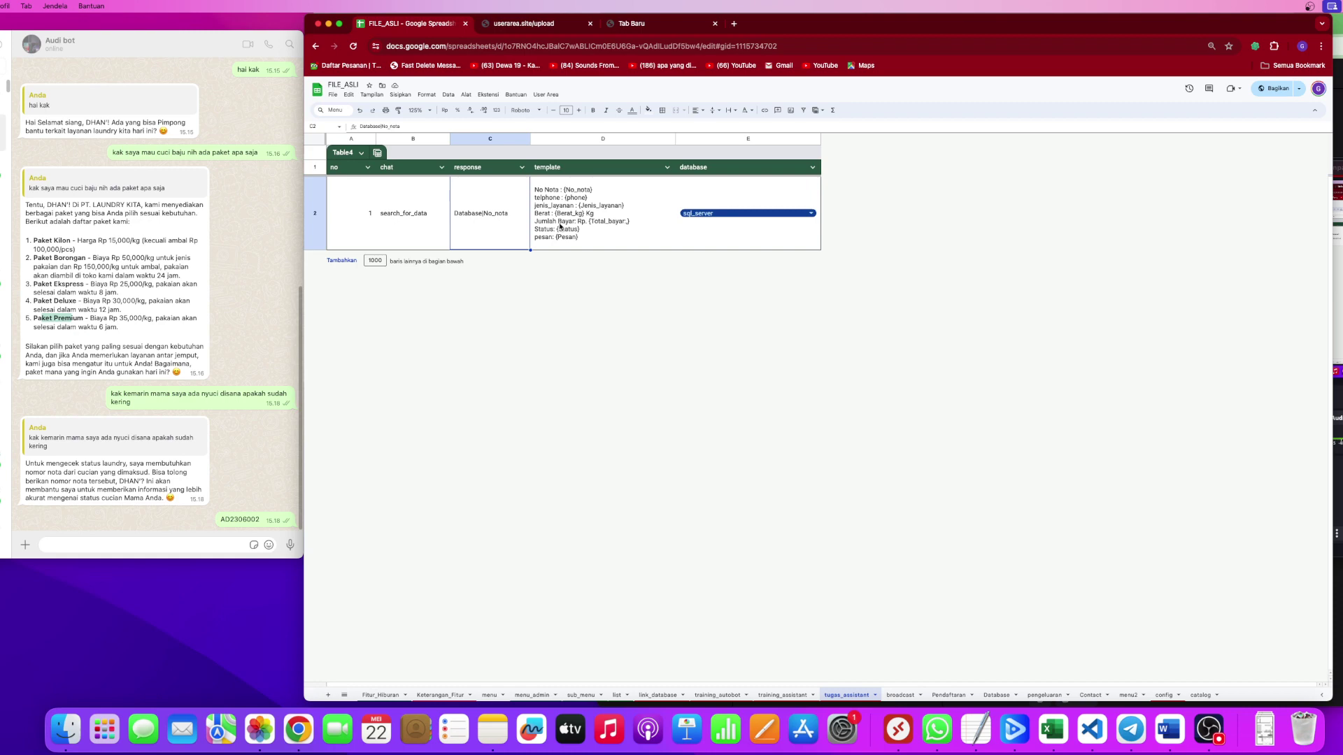
{"action": "left_click", "coordinate": [592, 225]}
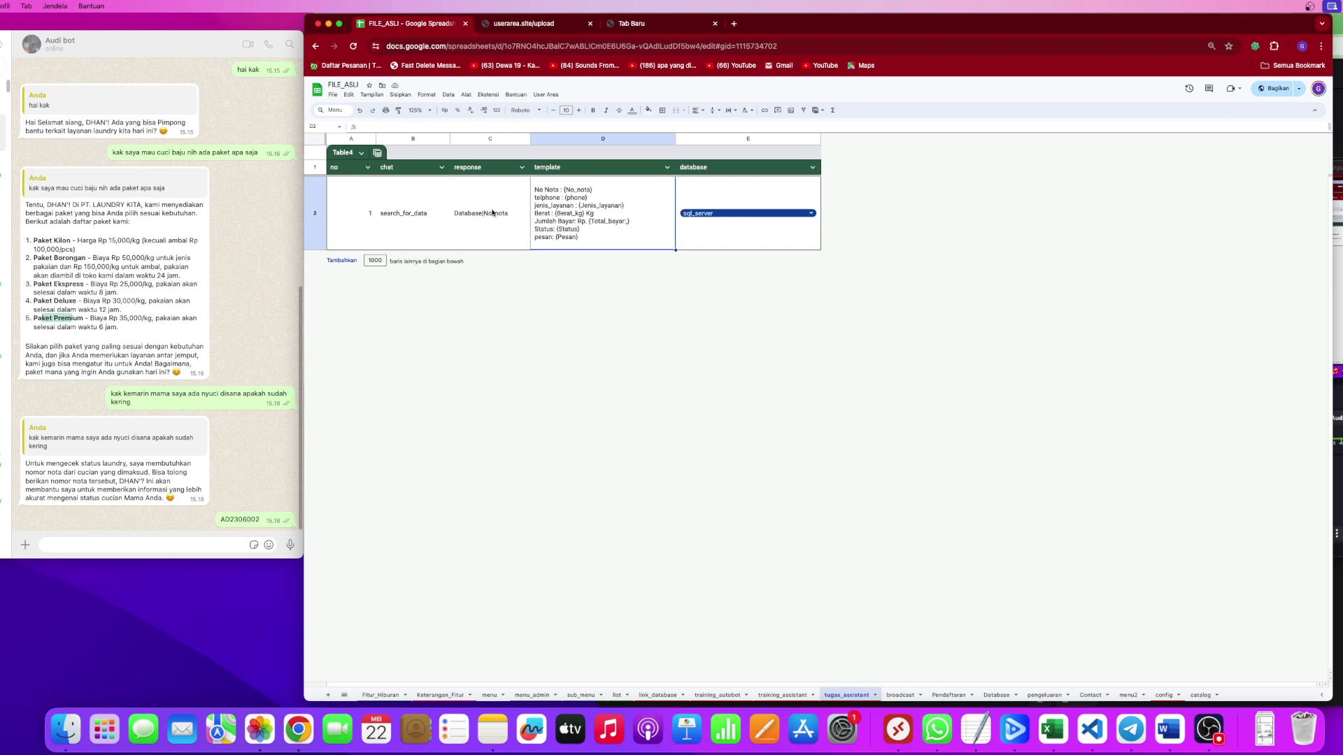
{"action": "left_click", "coordinate": [462, 226]}
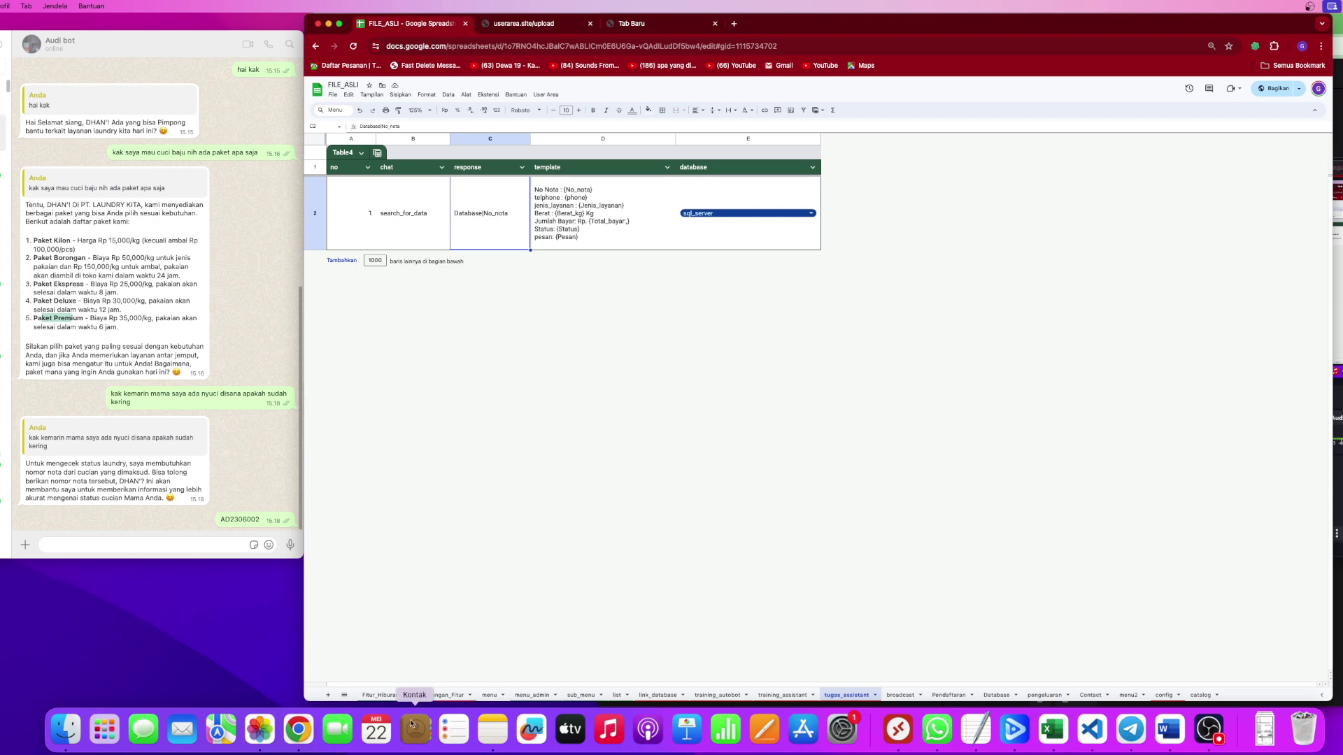
Show the Keterangan_Fitur sheet and read the bot's laundry details, payment amount and follow-up question.
{"action": "left_click", "coordinate": [439, 696]}
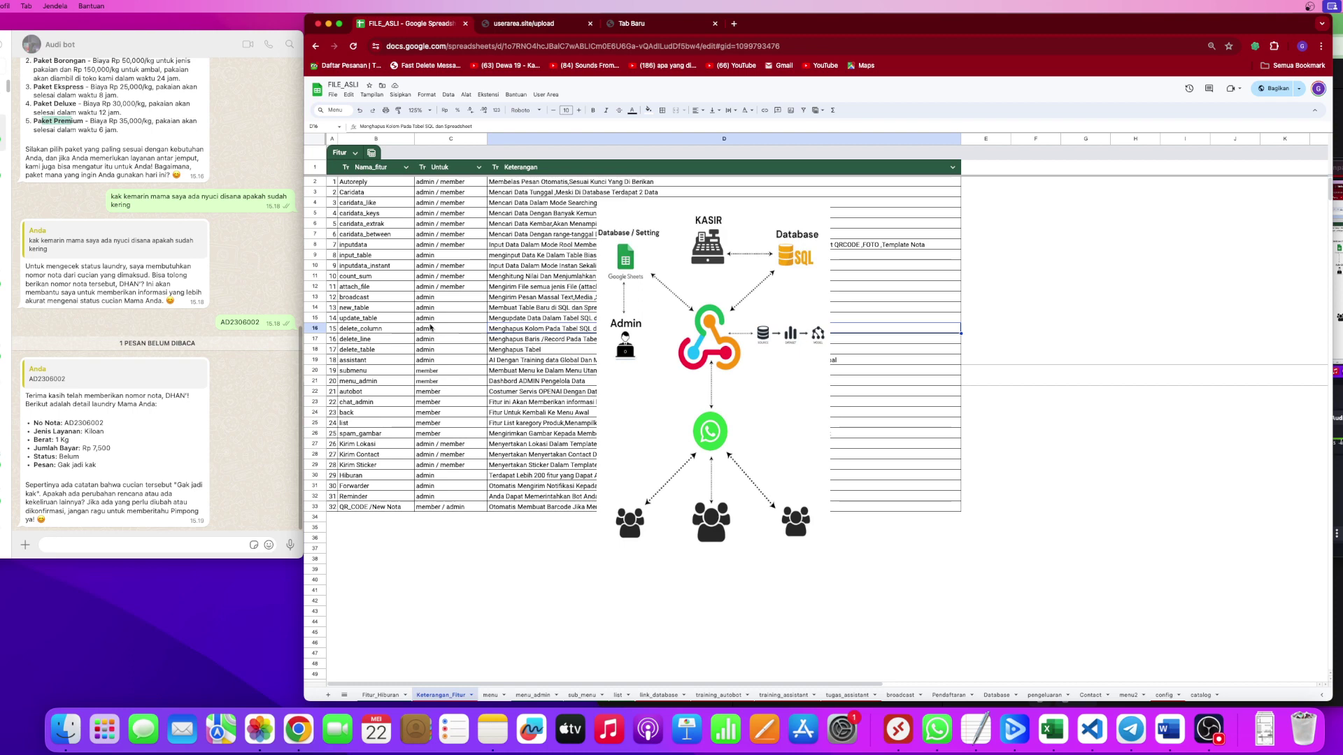
{"action": "left_click", "coordinate": [257, 433]}
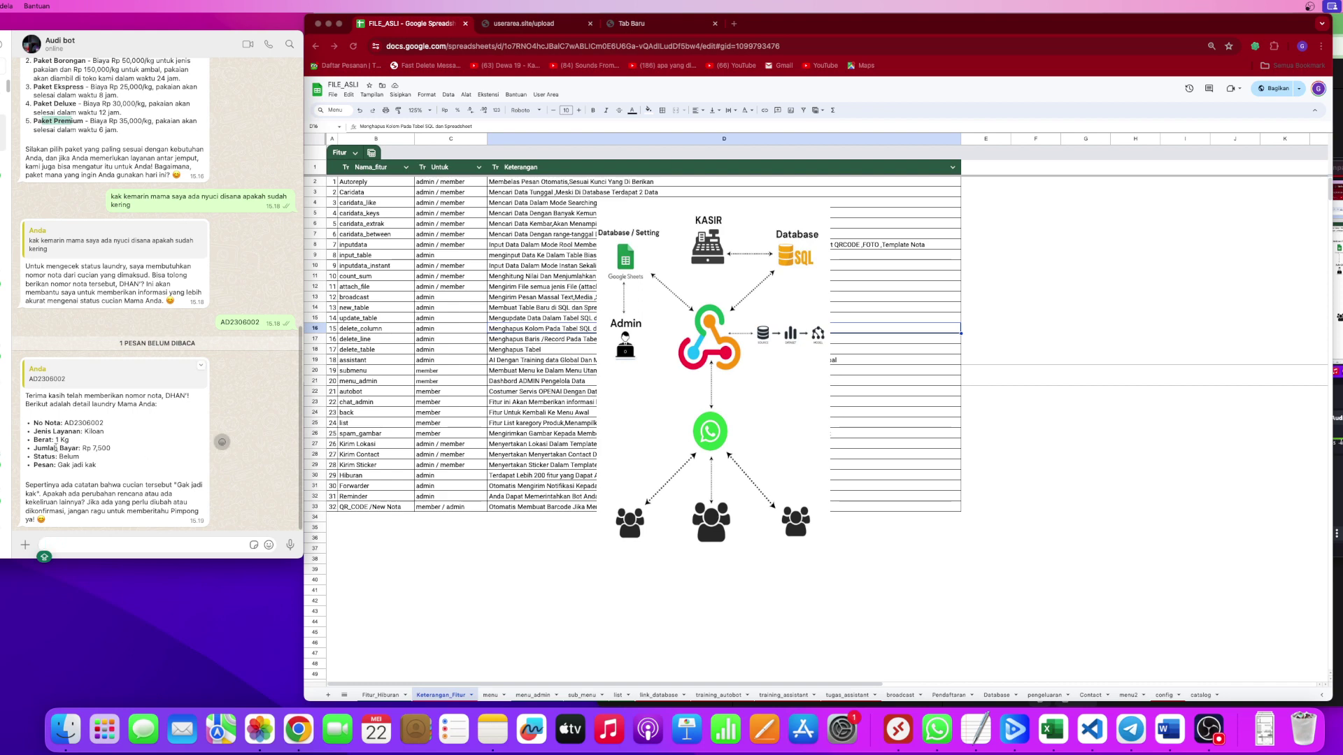
{"action": "left_click_drag", "start_coordinate": [40, 449], "coordinate": [97, 465]}
{"action": "left_click", "coordinate": [40, 460]}
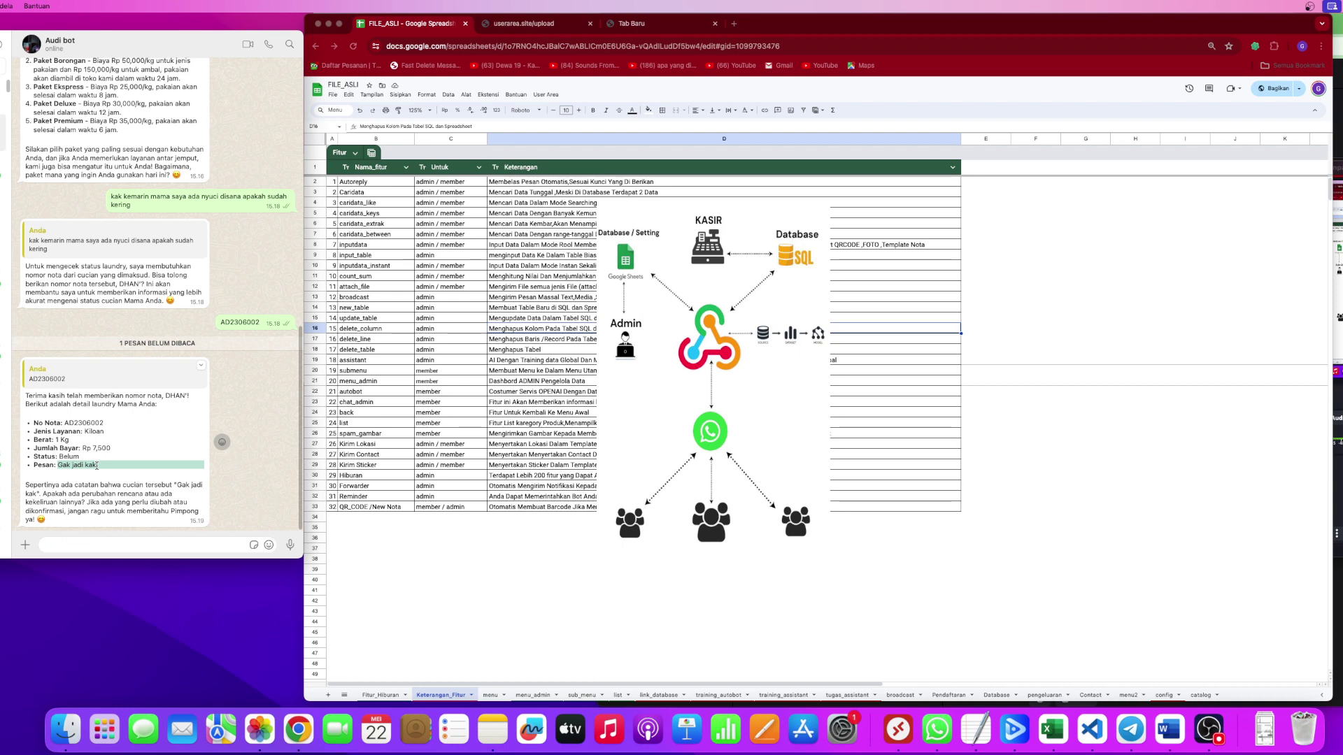
{"action": "left_click_drag", "start_coordinate": [46, 484], "coordinate": [154, 487]}
{"action": "left_click_drag", "start_coordinate": [50, 494], "coordinate": [96, 493]}
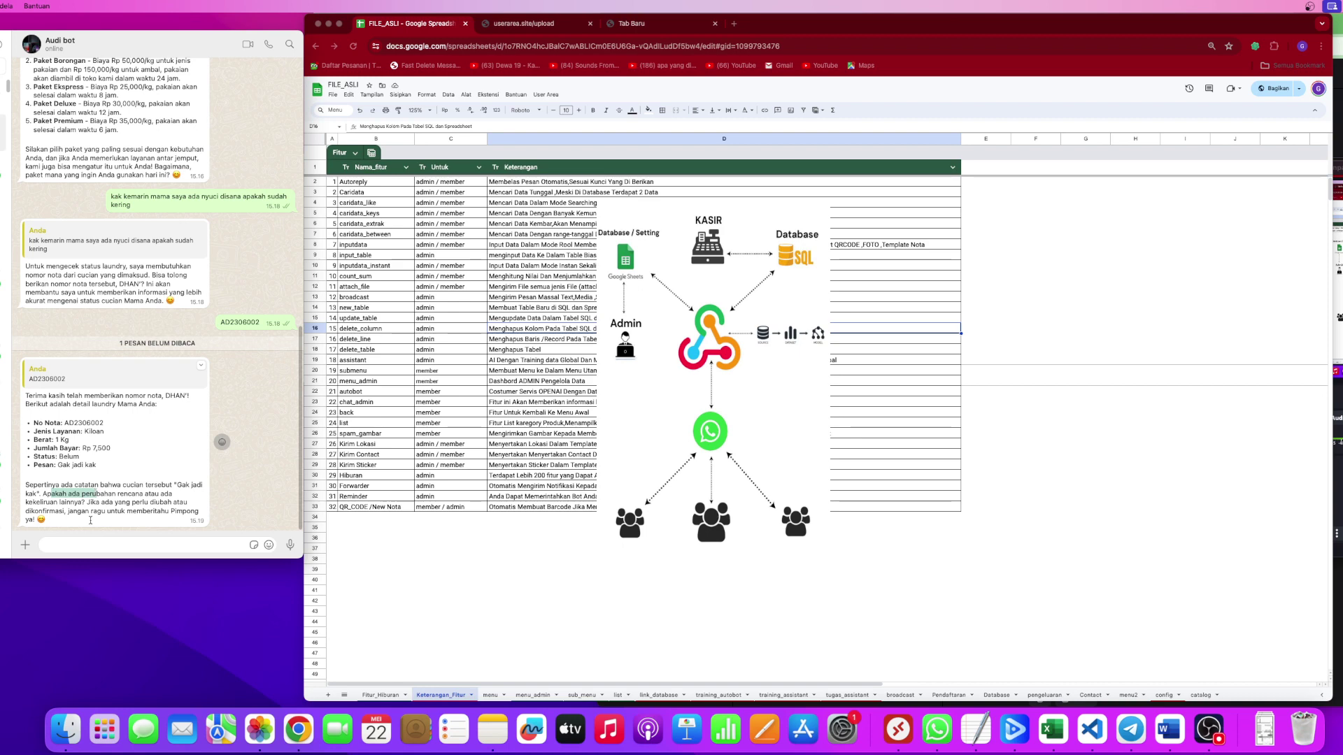
Reply to the bot with 'Loh bisa mama saya mau pakai besok lagi'.
{"action": "left_click", "coordinate": [87, 549]}
{"action": "type", "text": "LO"}
{"action": "key", "text": "BackSpace"}
{"action": "type", "text": "oh bisa kak"}
{"action": "key", "text": "BackSpace"}
{"action": "key", "text": "BackSpace"}
{"action": "key", "text": "BackSpace"}
{"action": "type", "text": "mama saya mau pakai"}
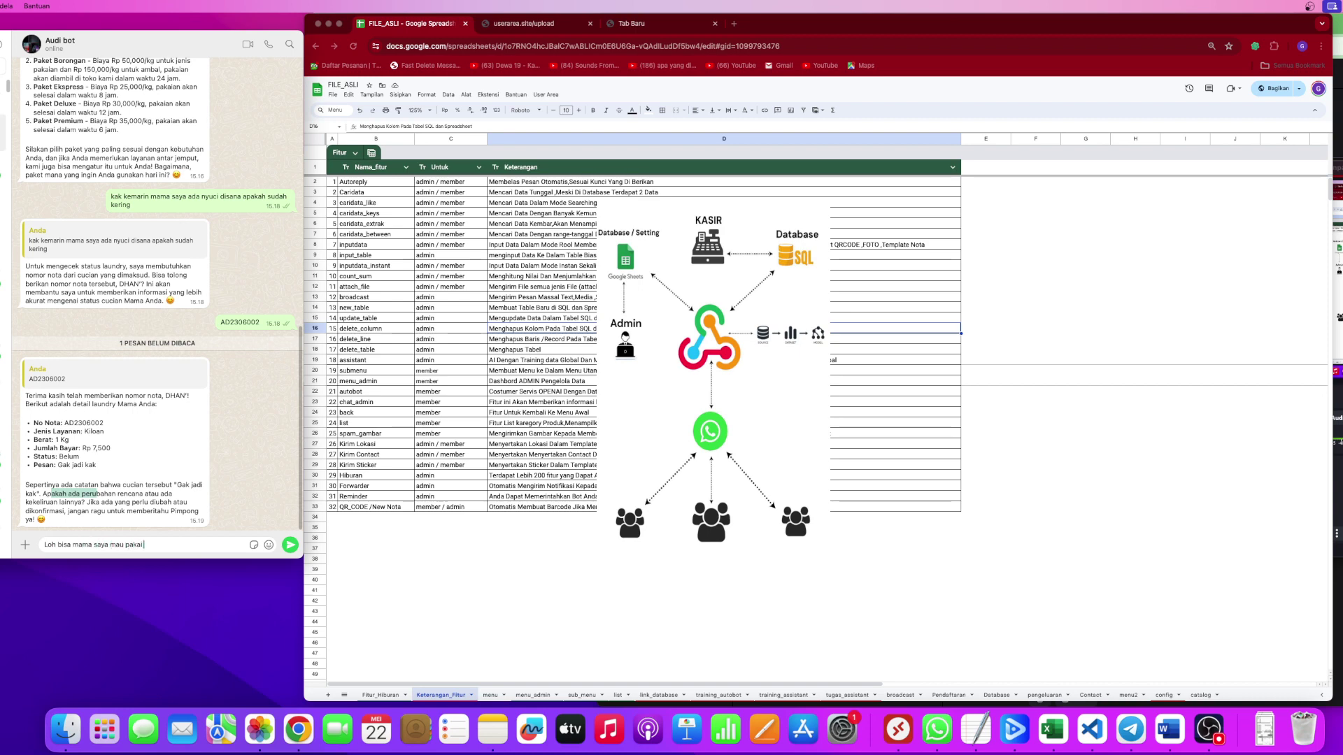
{"action": "type", "text": " besok lagi"}
{"action": "key", "text": "Return"}
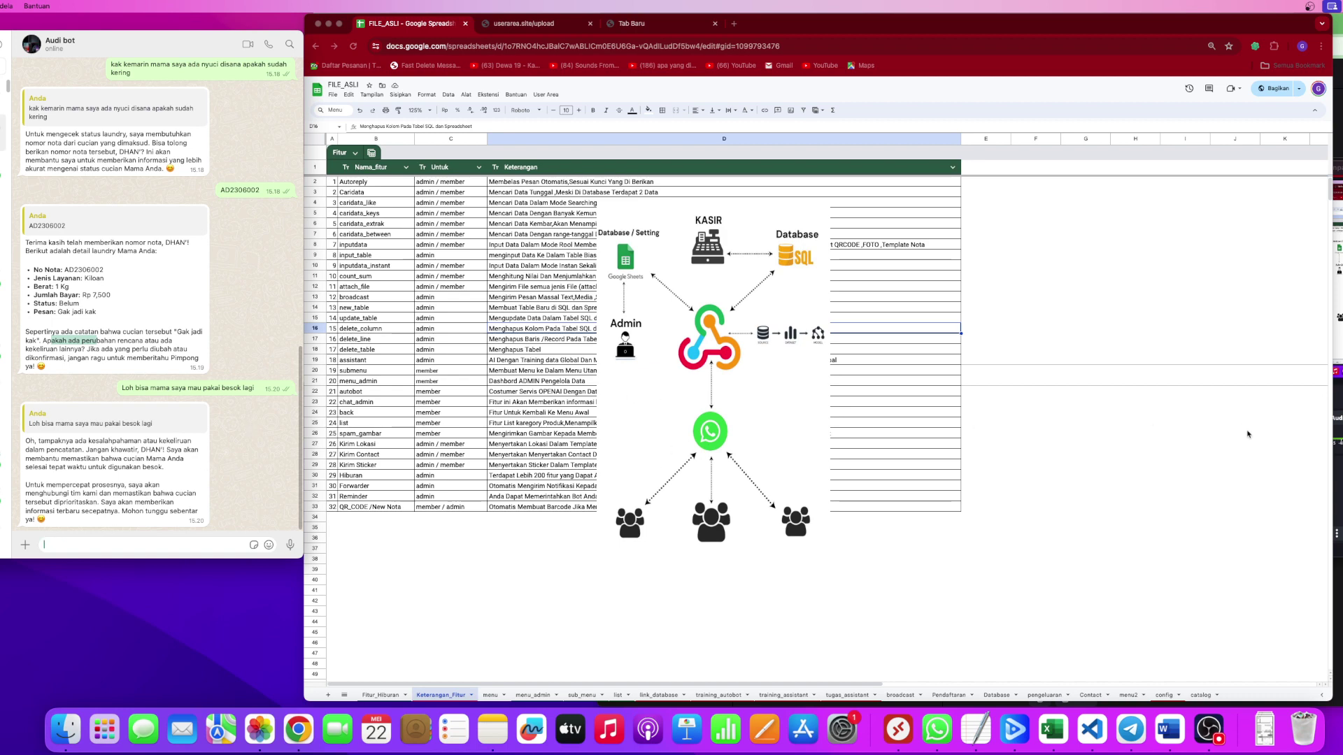
{"action": "left_click", "coordinate": [239, 426]}
{"action": "left_click", "coordinate": [491, 695]}
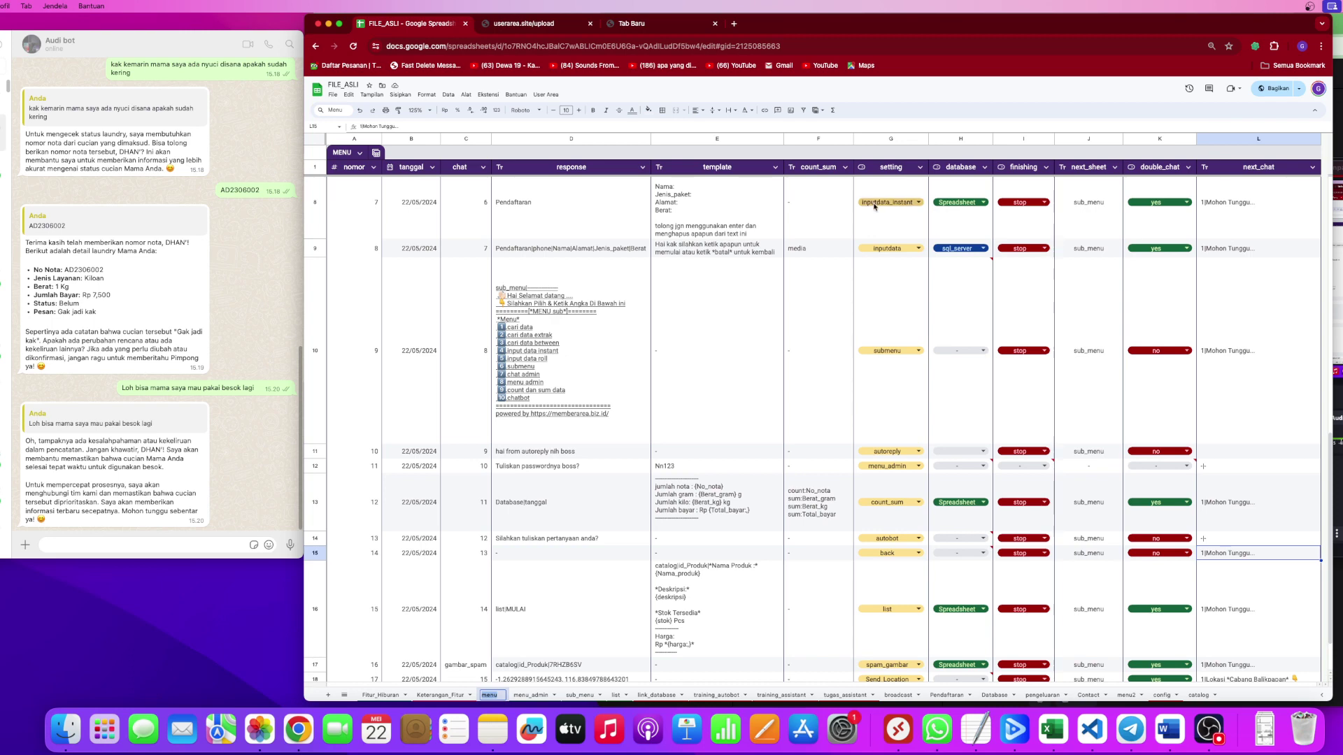
{"action": "left_click", "coordinate": [957, 221]}
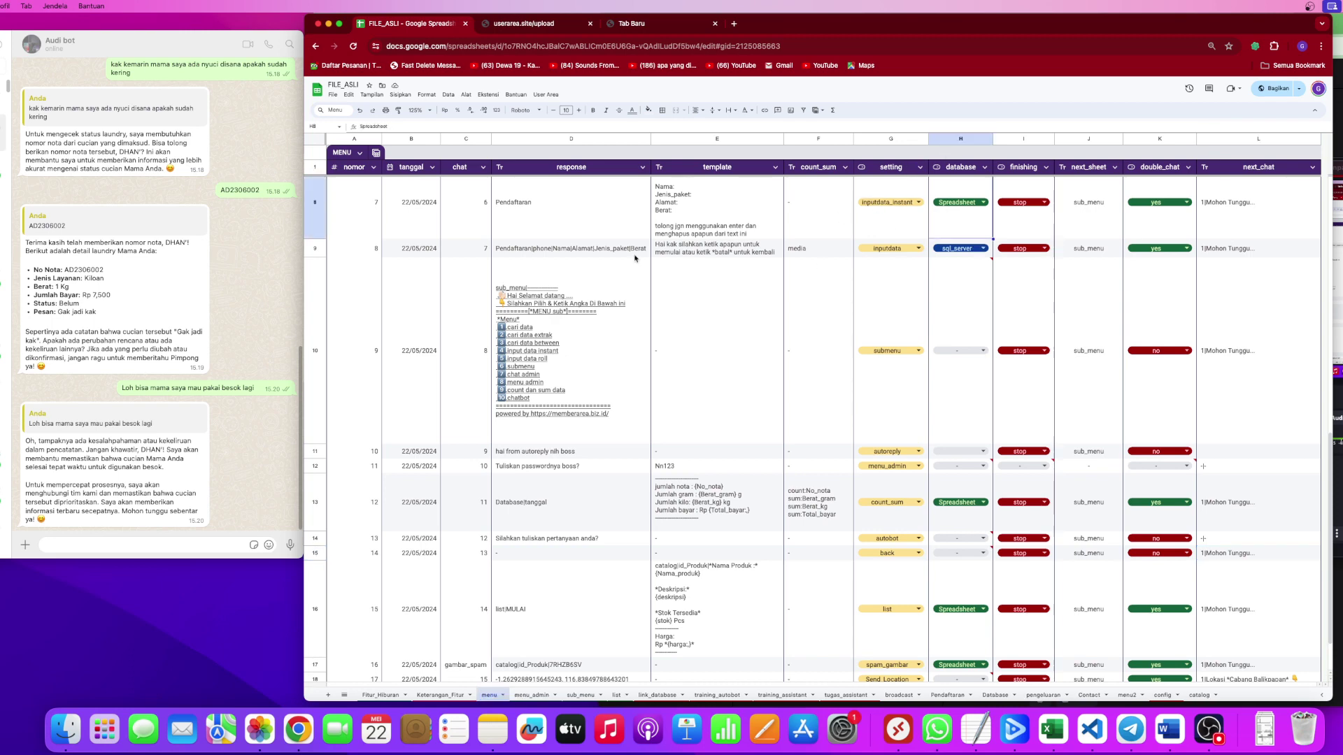
{"action": "scroll", "coordinate": [601, 296], "scroll_direction": "up", "scroll_amount": 10}
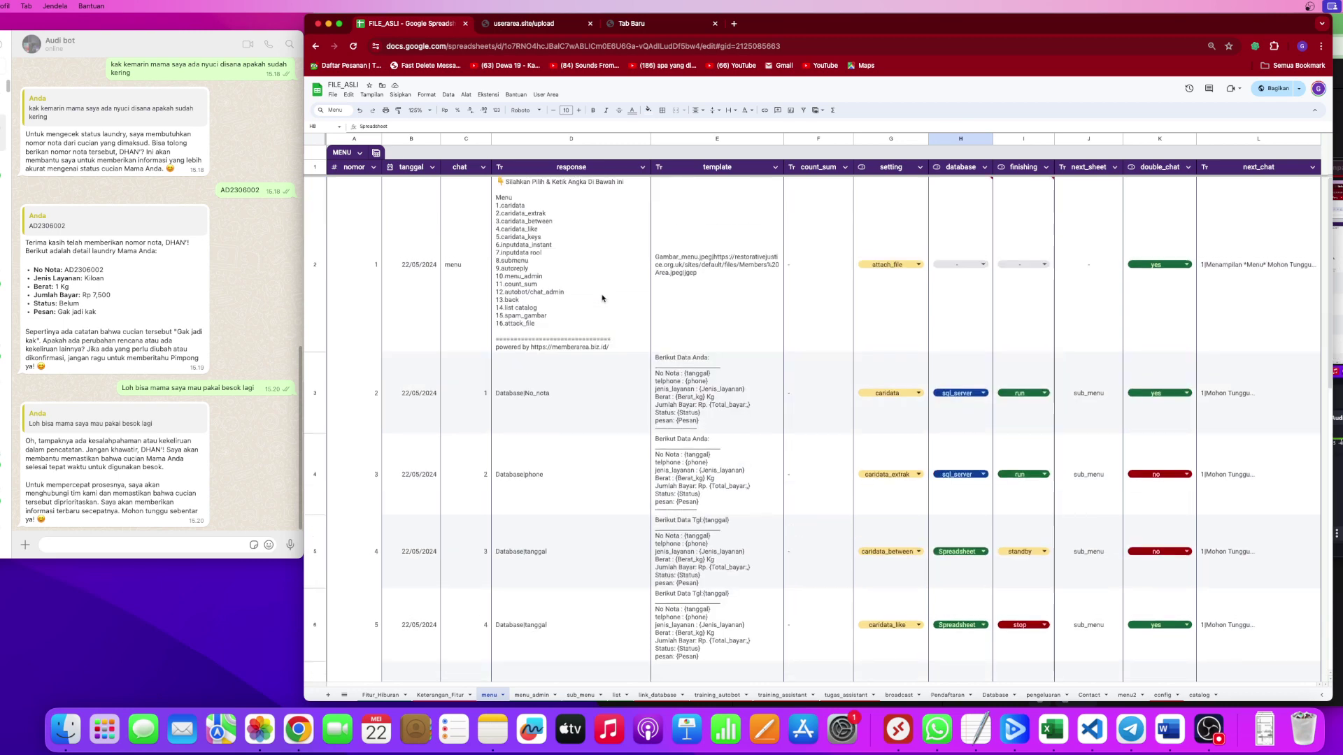
{"action": "left_click", "coordinate": [601, 295]}
{"action": "scroll", "coordinate": [769, 350], "scroll_direction": "down", "scroll_amount": 3}
{"action": "scroll", "coordinate": [776, 357], "scroll_direction": "up", "scroll_amount": 3}
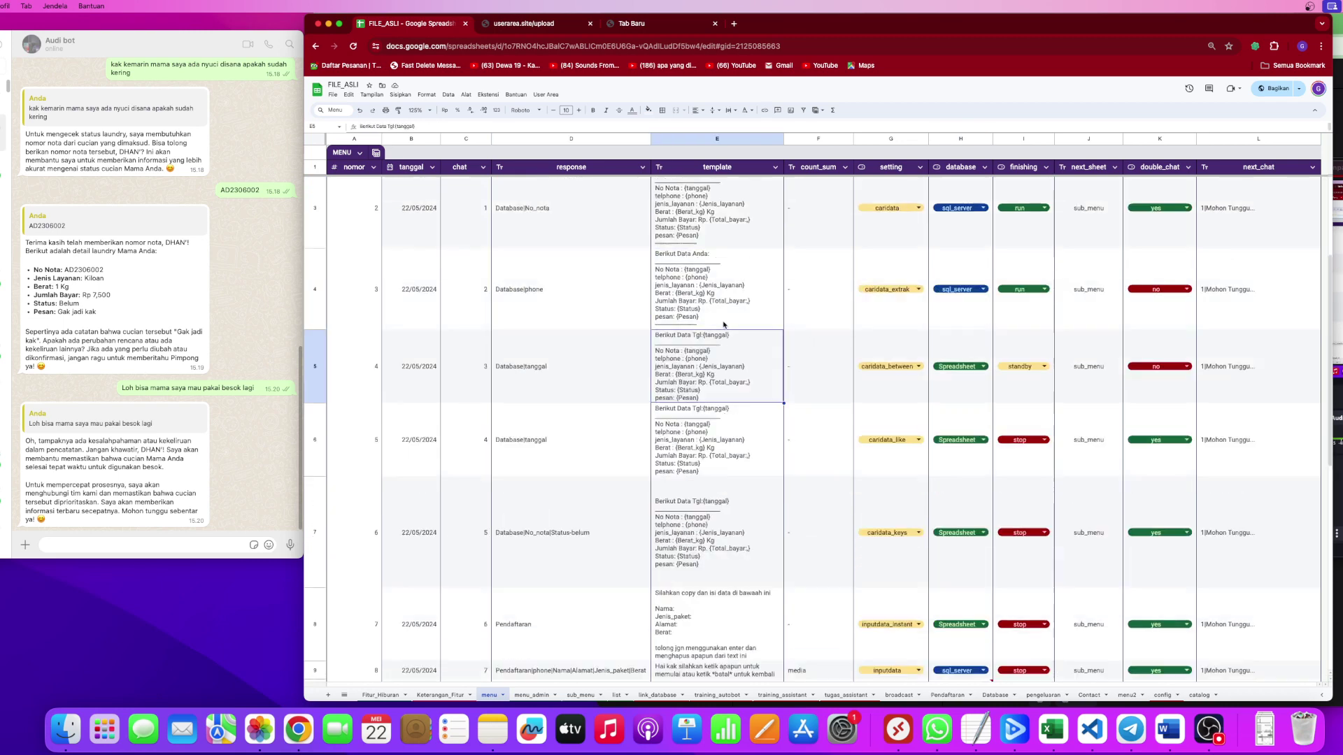
{"action": "left_click", "coordinate": [542, 396]}
{"action": "scroll", "coordinate": [572, 388], "scroll_direction": "down", "scroll_amount": 5}
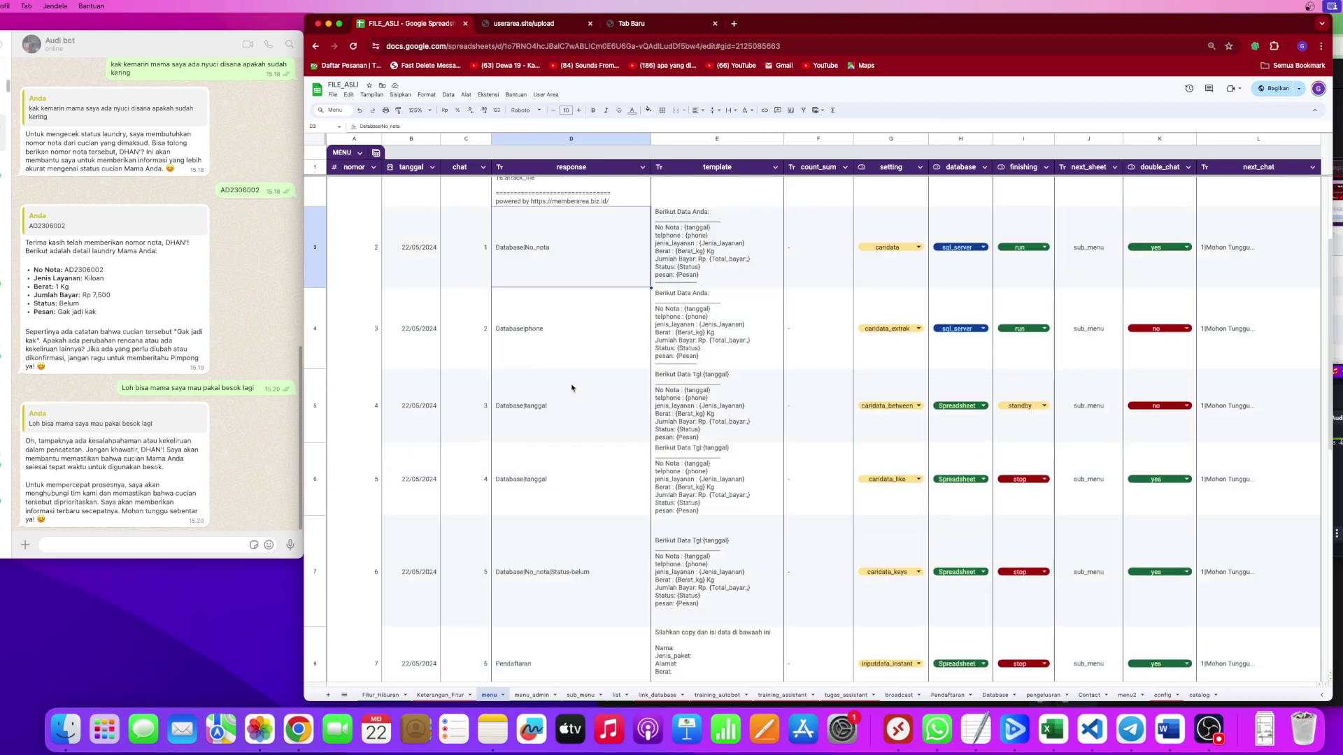
{"action": "scroll", "coordinate": [572, 388], "scroll_direction": "up", "scroll_amount": 4}
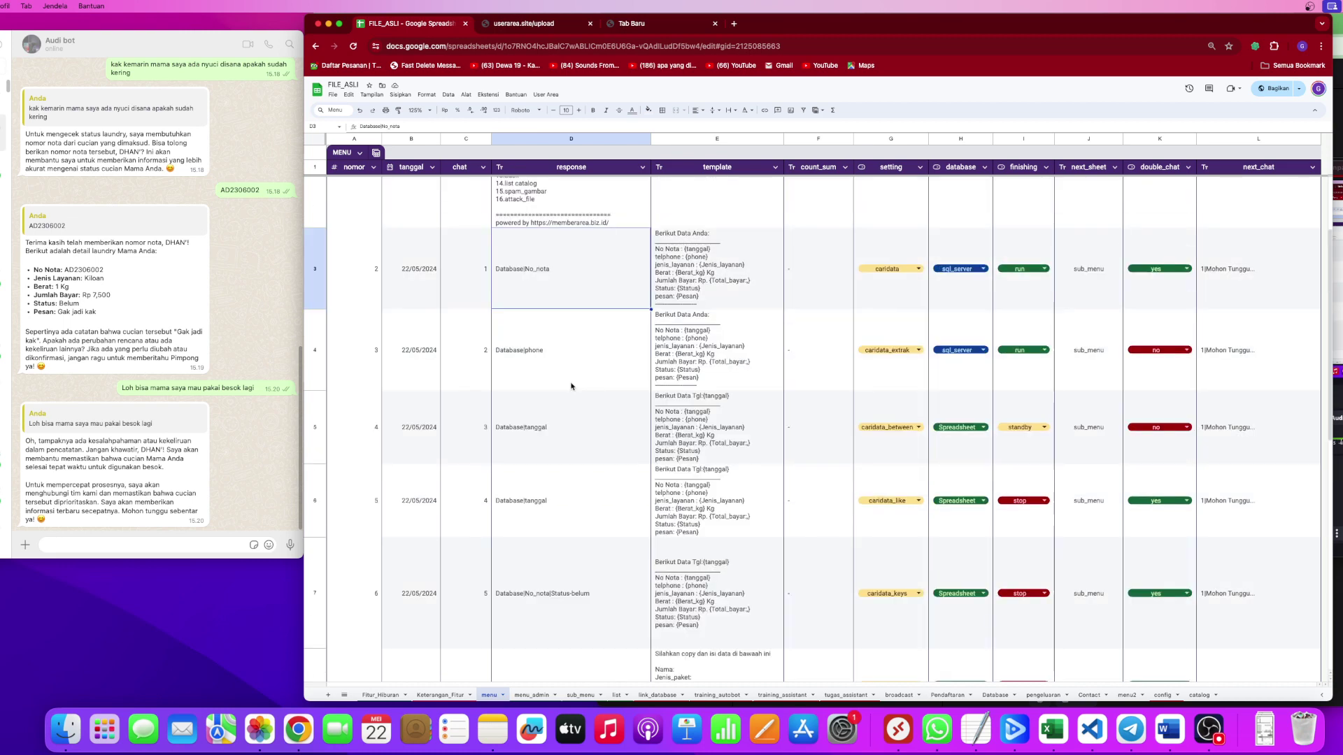
{"action": "left_click", "coordinate": [456, 267]}
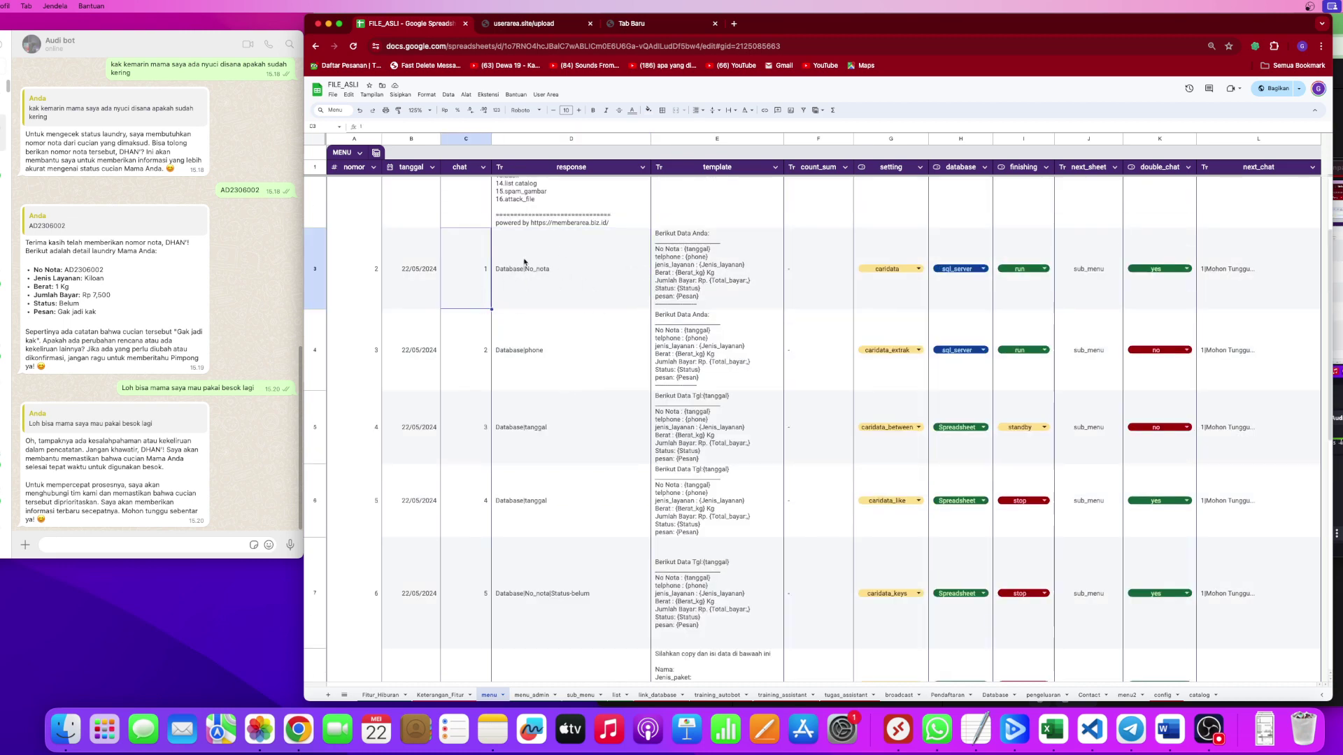
{"action": "left_click", "coordinate": [721, 273]}
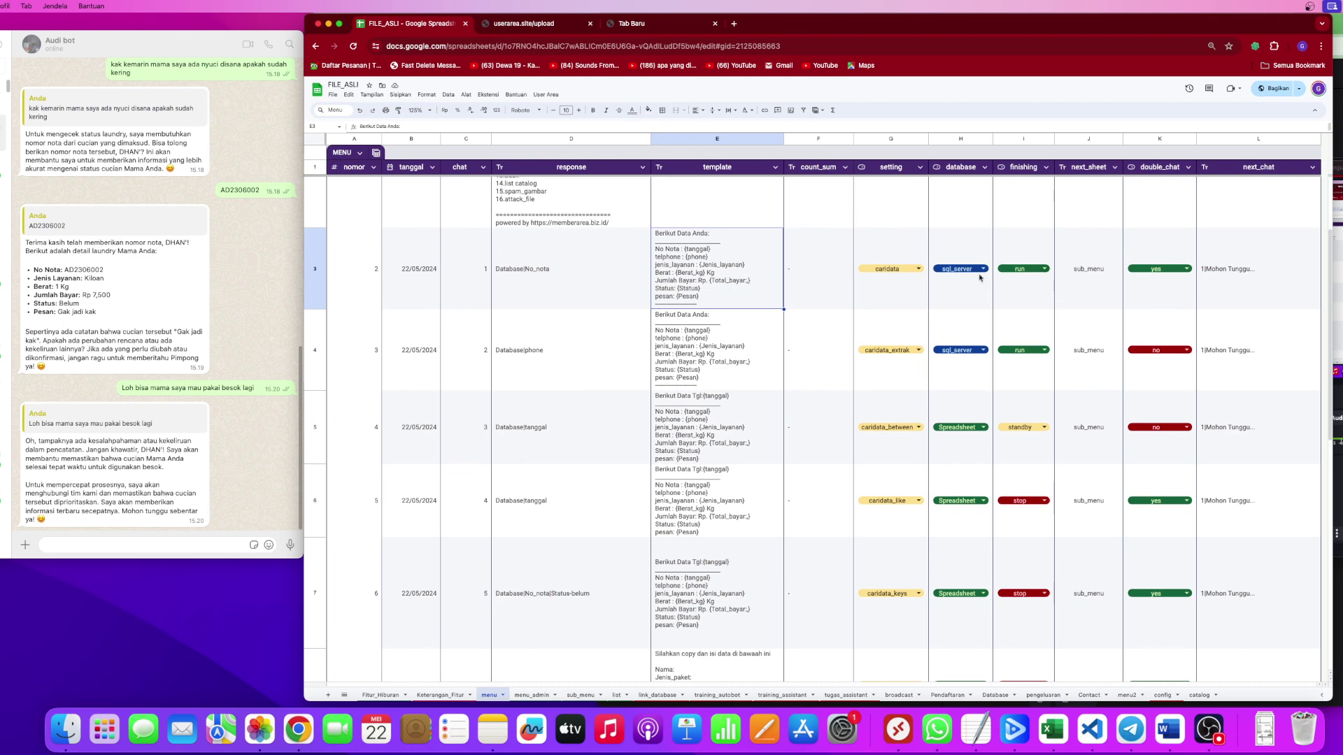
{"action": "left_click", "coordinate": [531, 434]}
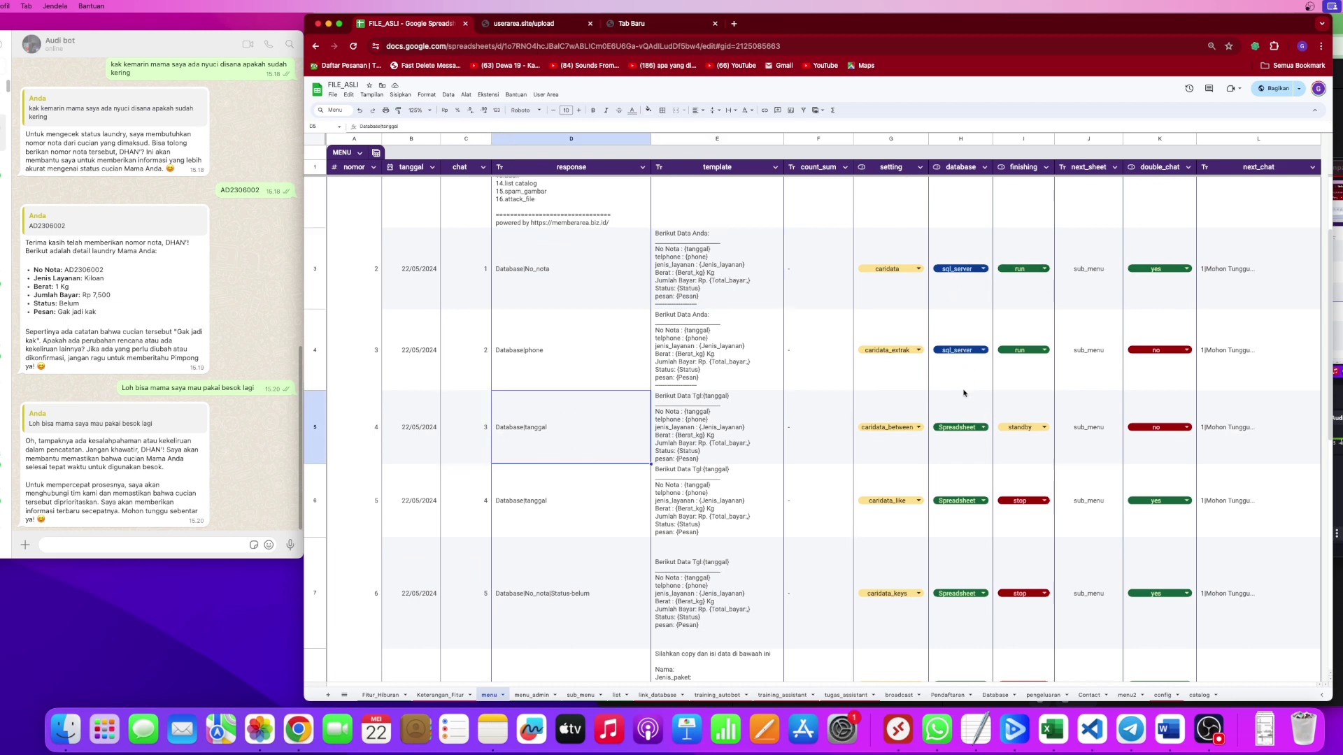
{"action": "left_click", "coordinate": [1041, 438]}
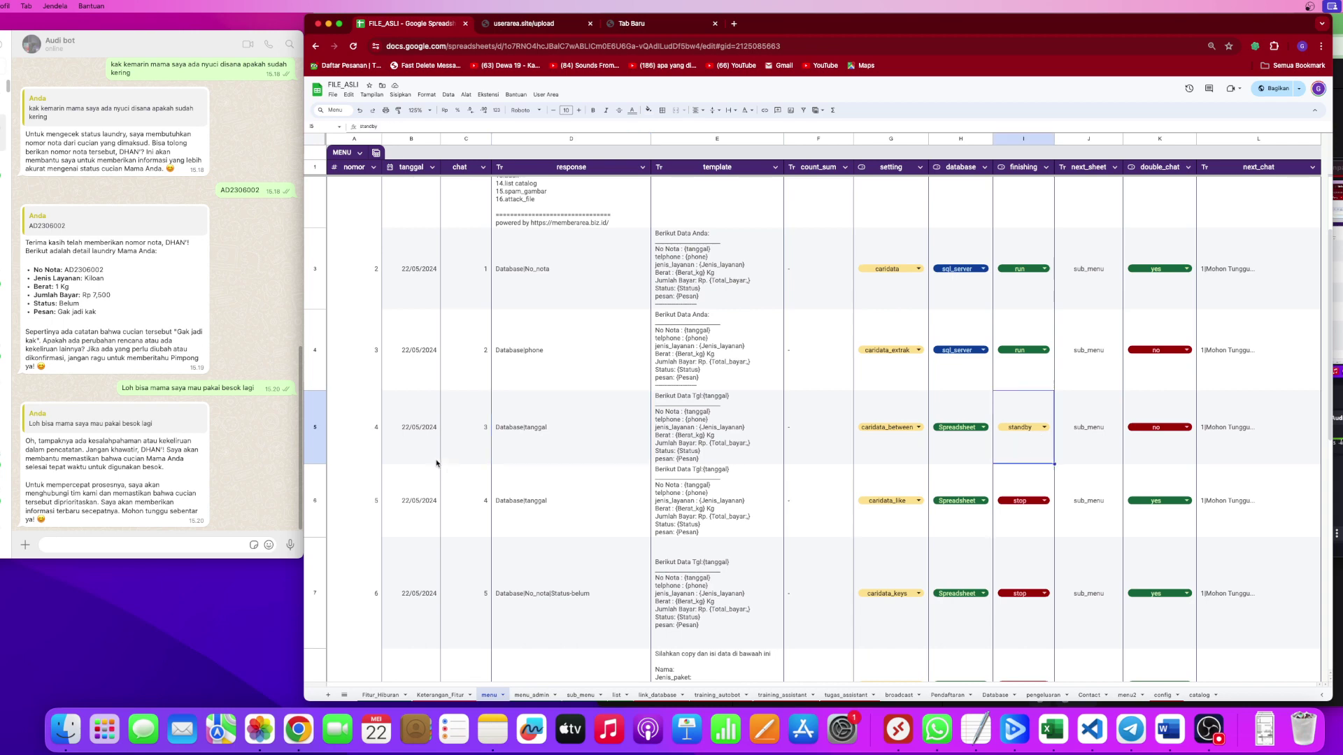
{"action": "left_click", "coordinate": [474, 438]}
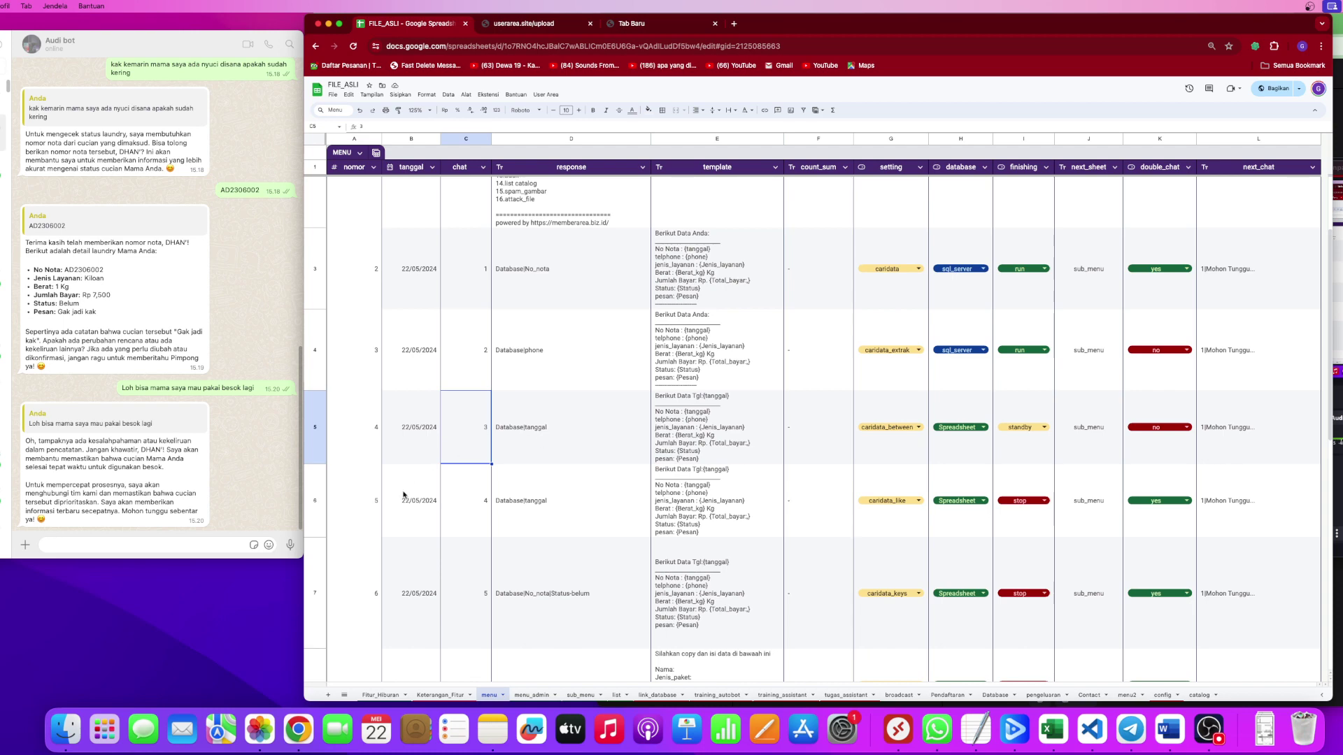
{"action": "left_click", "coordinate": [96, 544]}
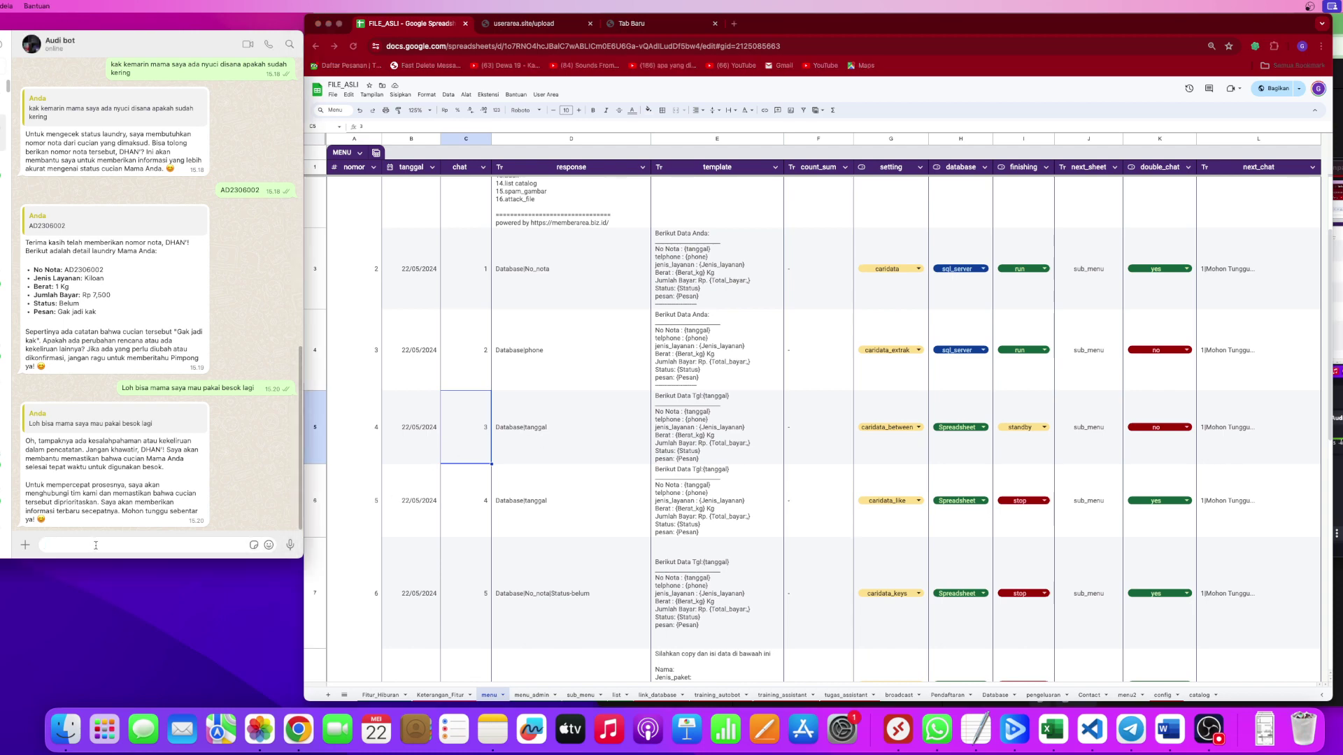
Send 'menu' to the bot, expand its menu list, and select the caridata_between row 5.
{"action": "type", "text": "menu"}
{"action": "scroll", "coordinate": [127, 444], "scroll_direction": "up", "scroll_amount": 5}
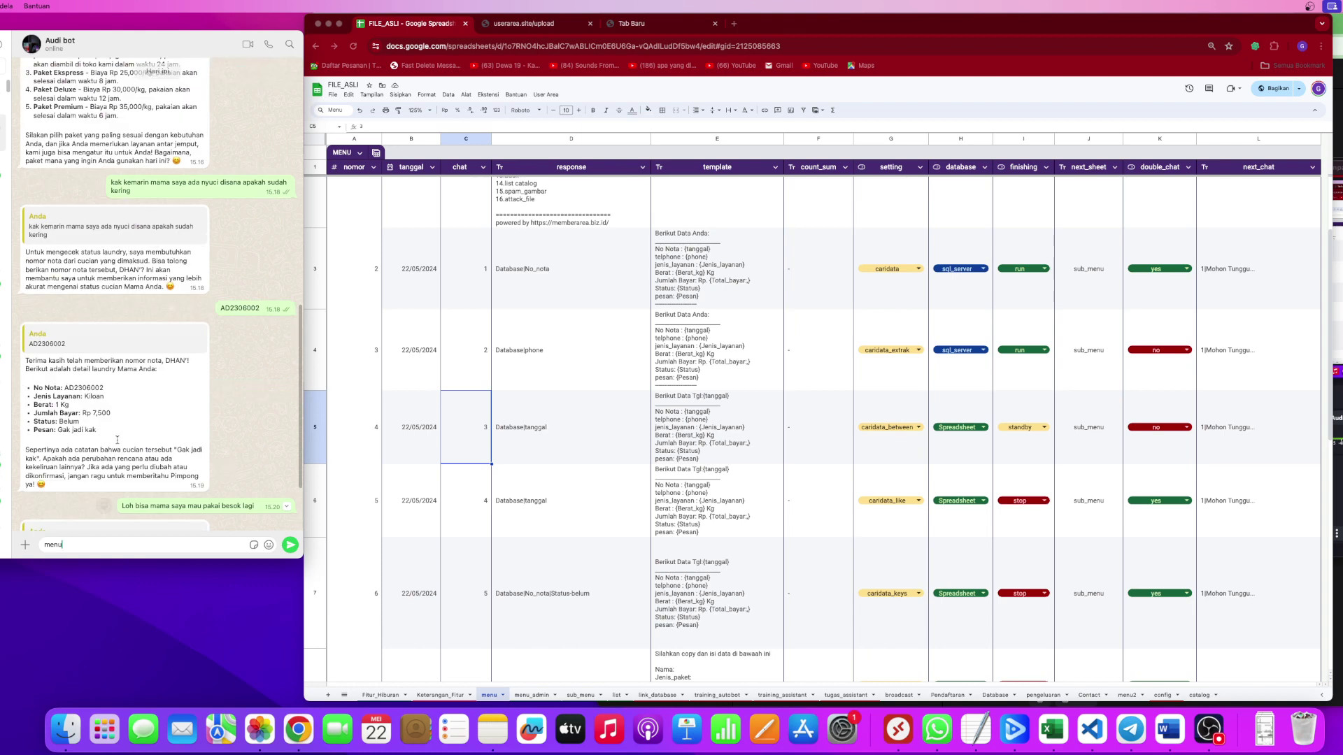
{"action": "type", "text": "nu"}
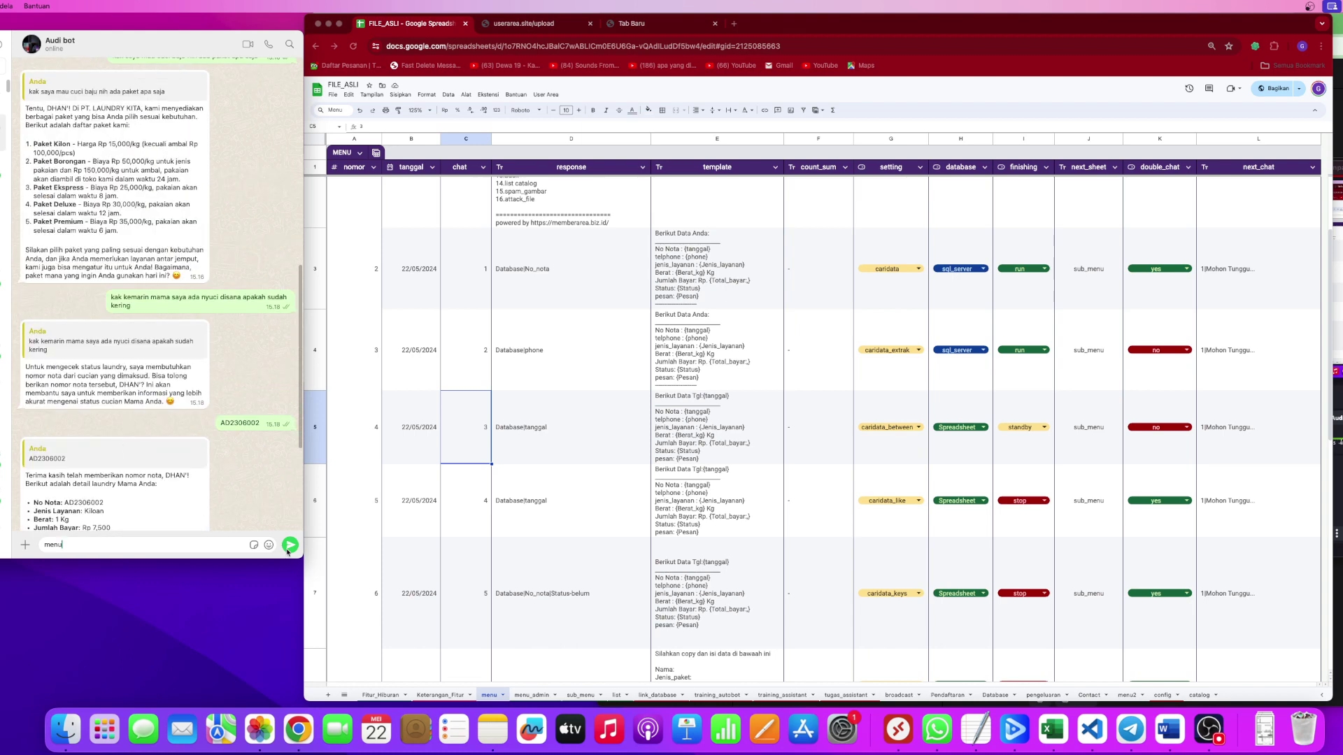
{"action": "left_click", "coordinate": [287, 550]}
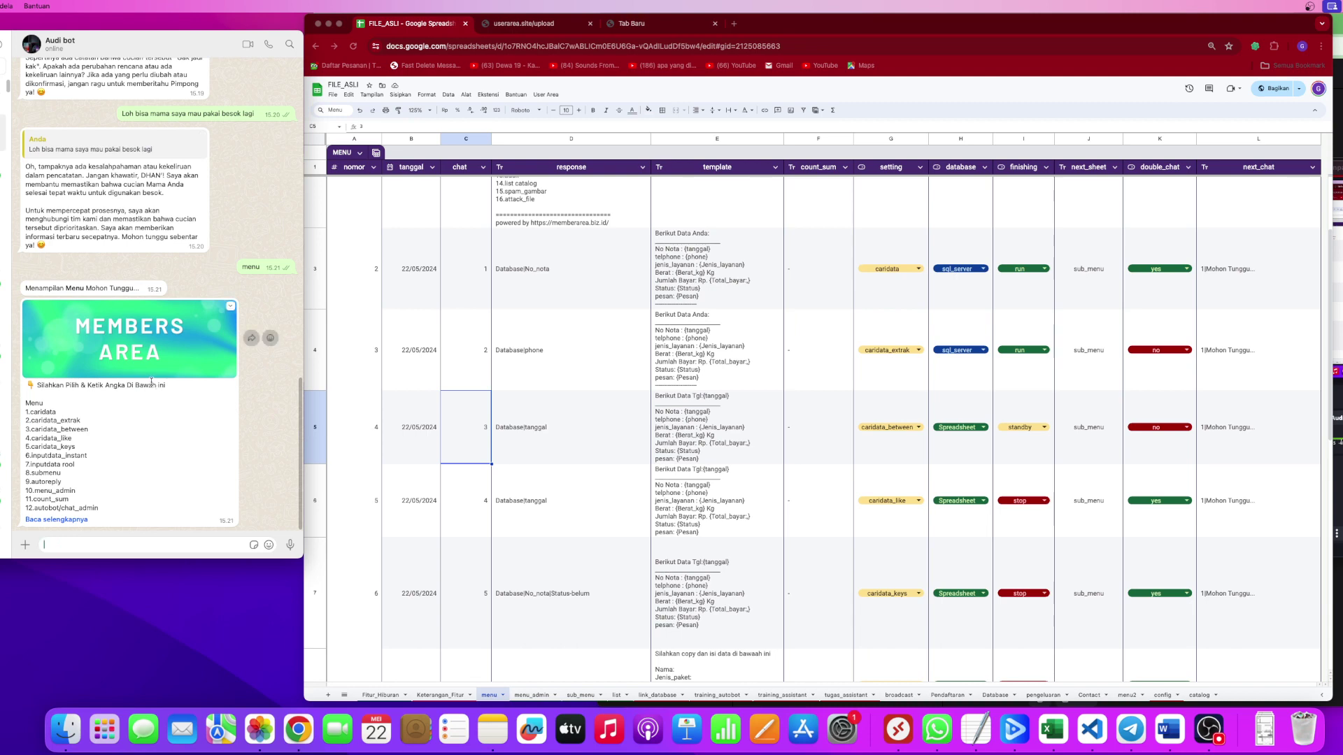
{"action": "left_click", "coordinate": [62, 520]}
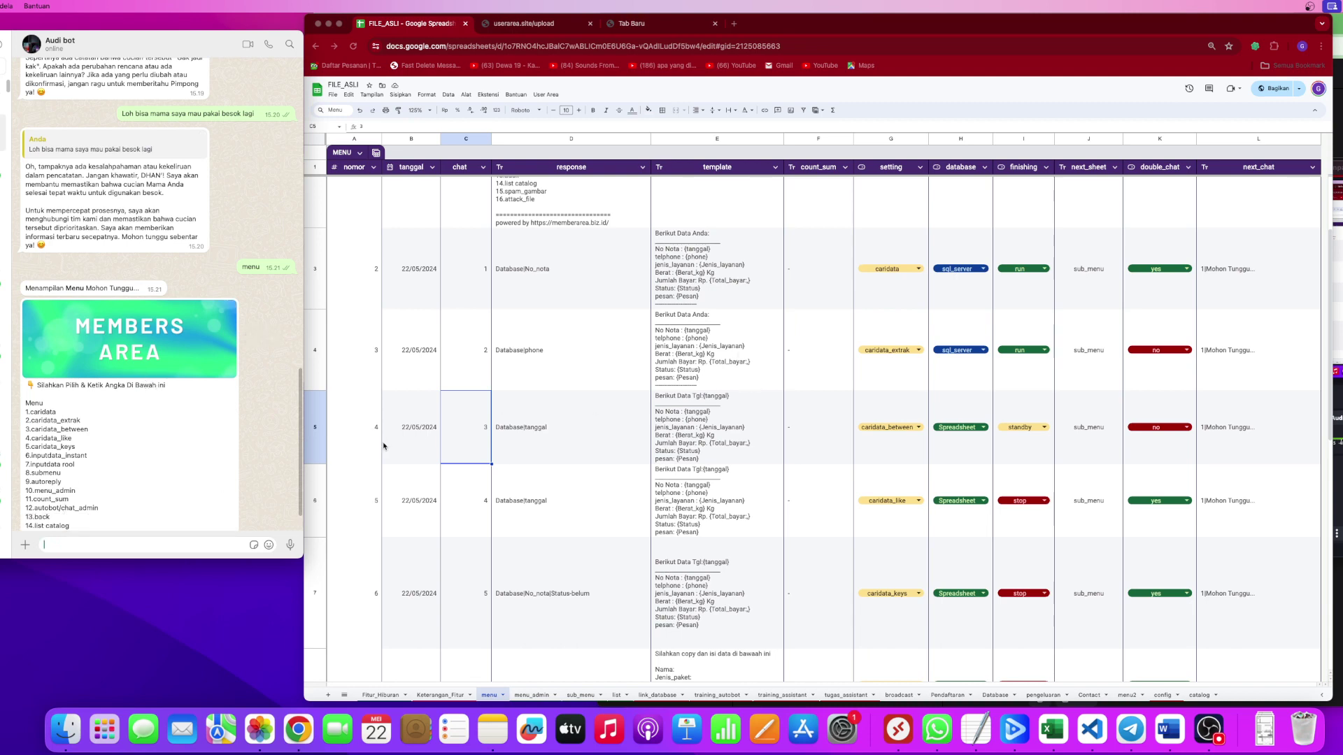
{"action": "left_click", "coordinate": [316, 438]}
{"action": "left_click", "coordinate": [316, 436]}
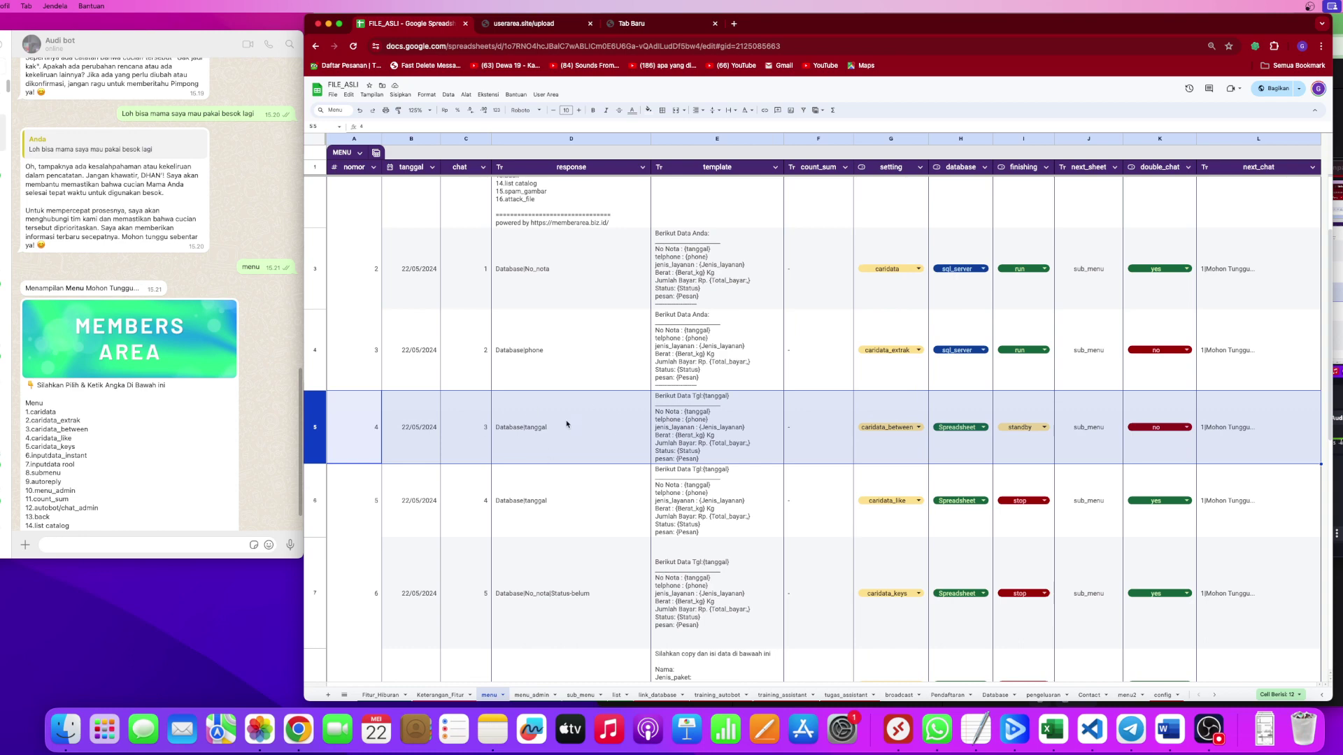
Send option '3' to the bot and inspect cell D5's Database|tanggal response.
{"action": "left_click", "coordinate": [103, 547]}
{"action": "type", "text": "3"}
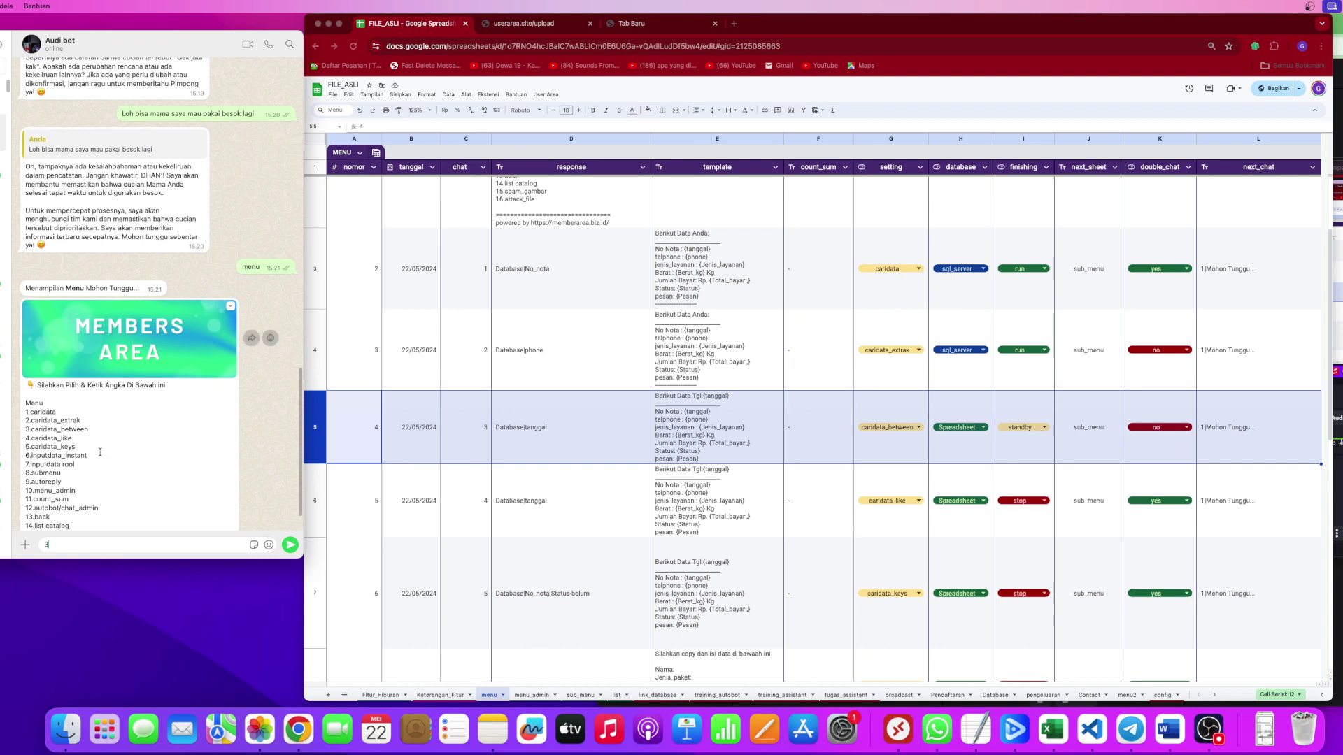
{"action": "key", "text": "Return"}
{"action": "left_click", "coordinate": [587, 441]}
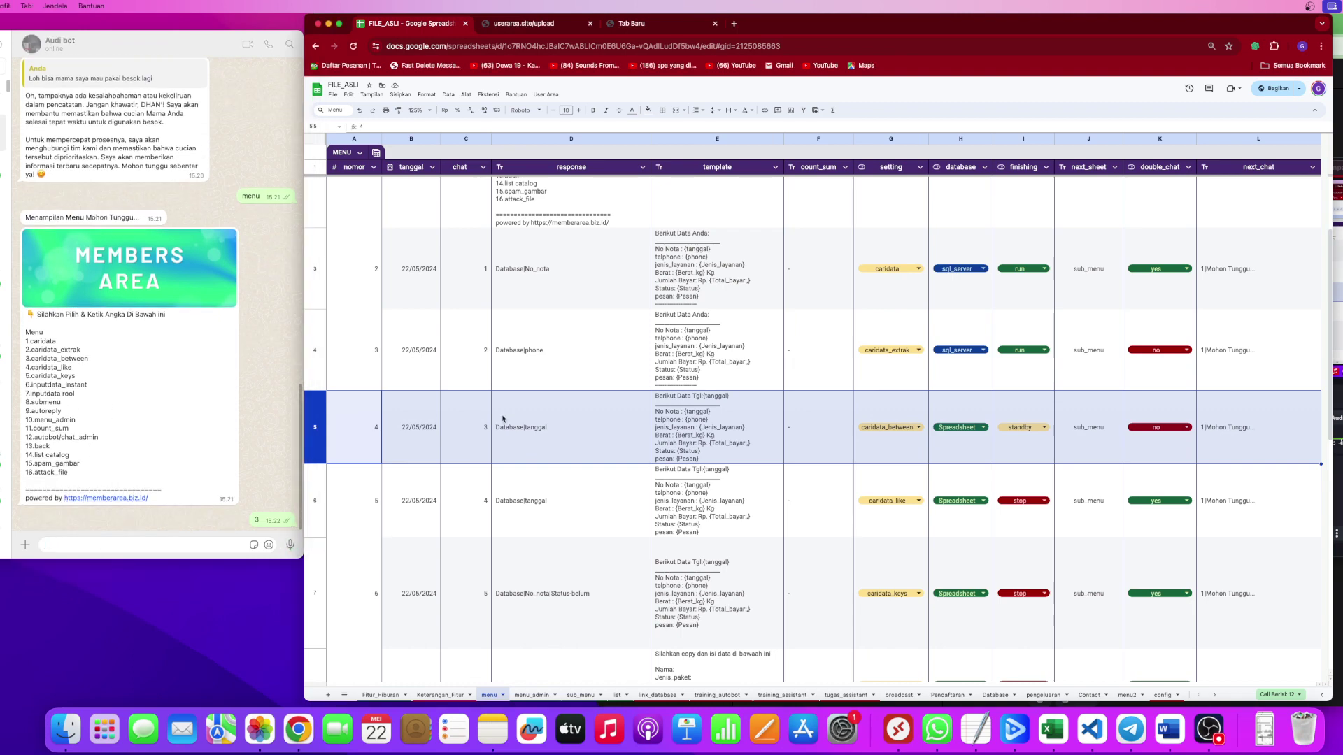
{"action": "double_click", "coordinate": [553, 428]}
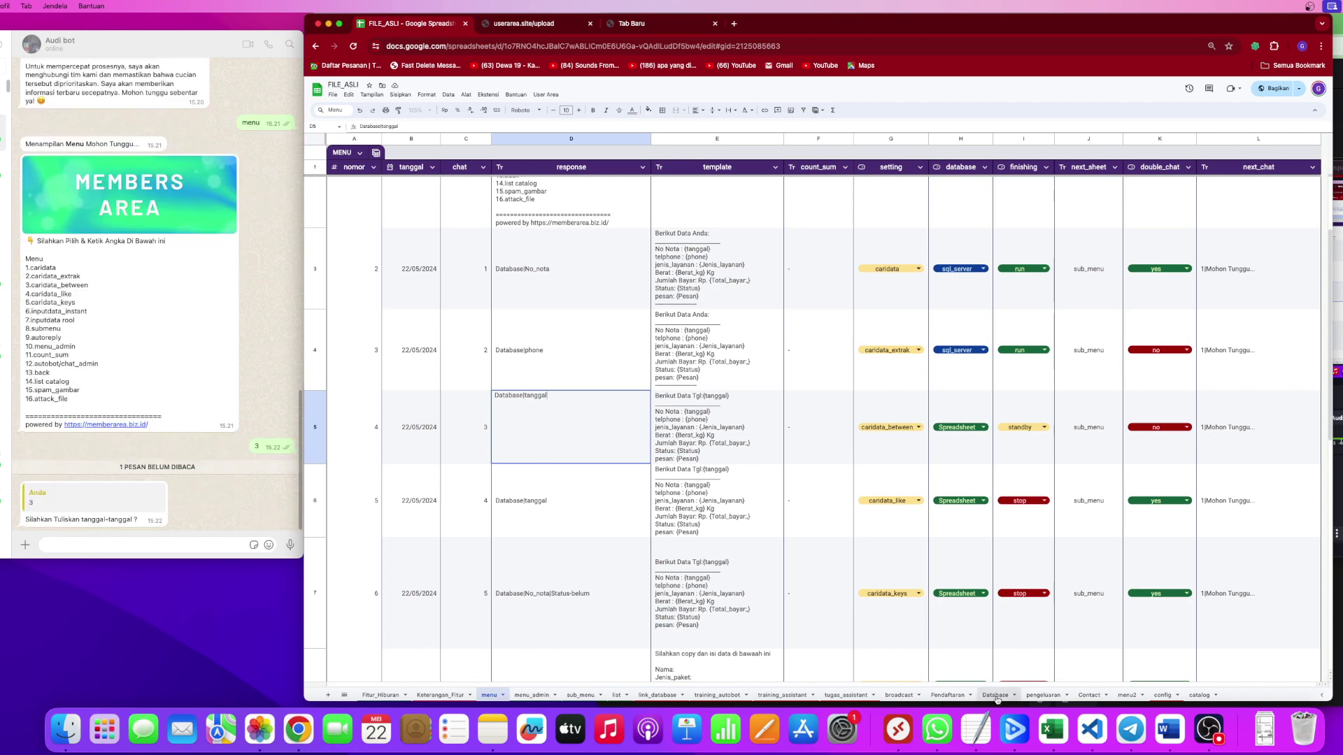
On the Database sheet, review the records' tanggal dates and pick the start date 08/08/2023.
{"action": "left_click", "coordinate": [996, 695]}
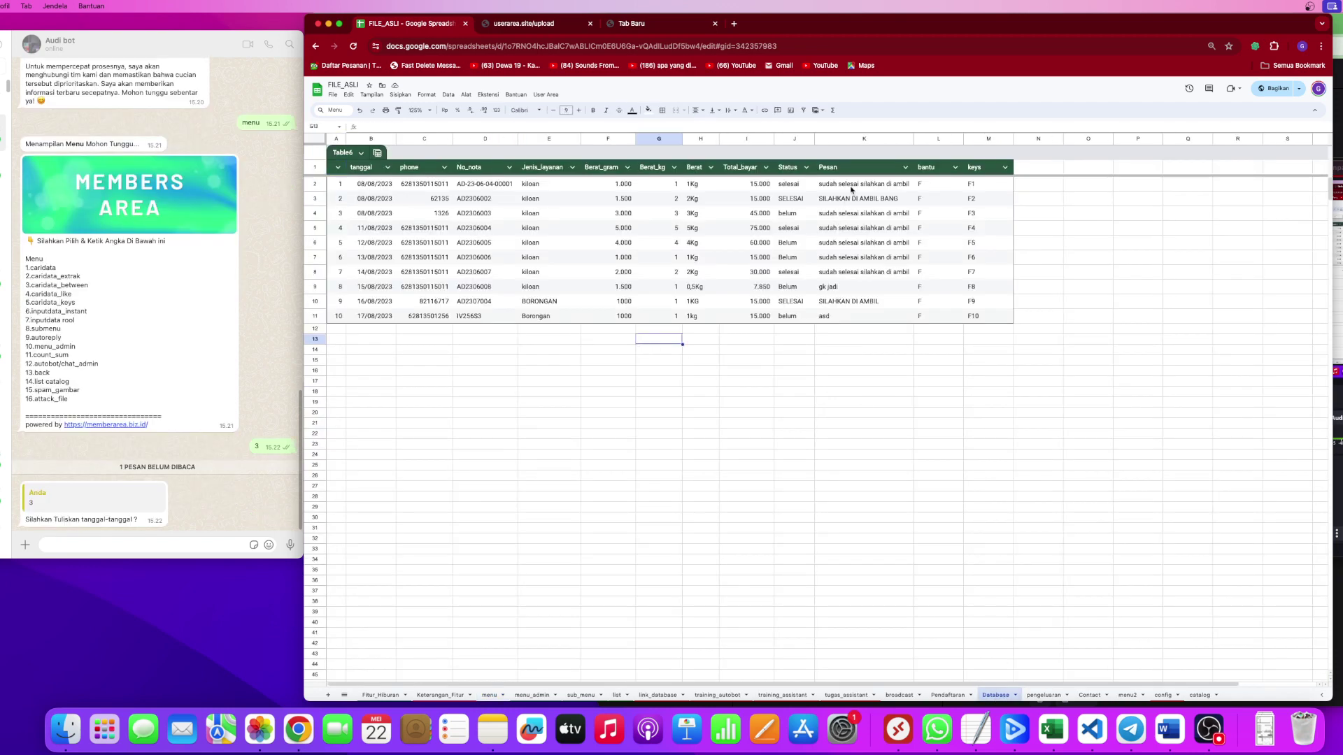
{"action": "left_click_drag", "start_coordinate": [860, 184], "coordinate": [481, 316]}
{"action": "left_click", "coordinate": [489, 273]}
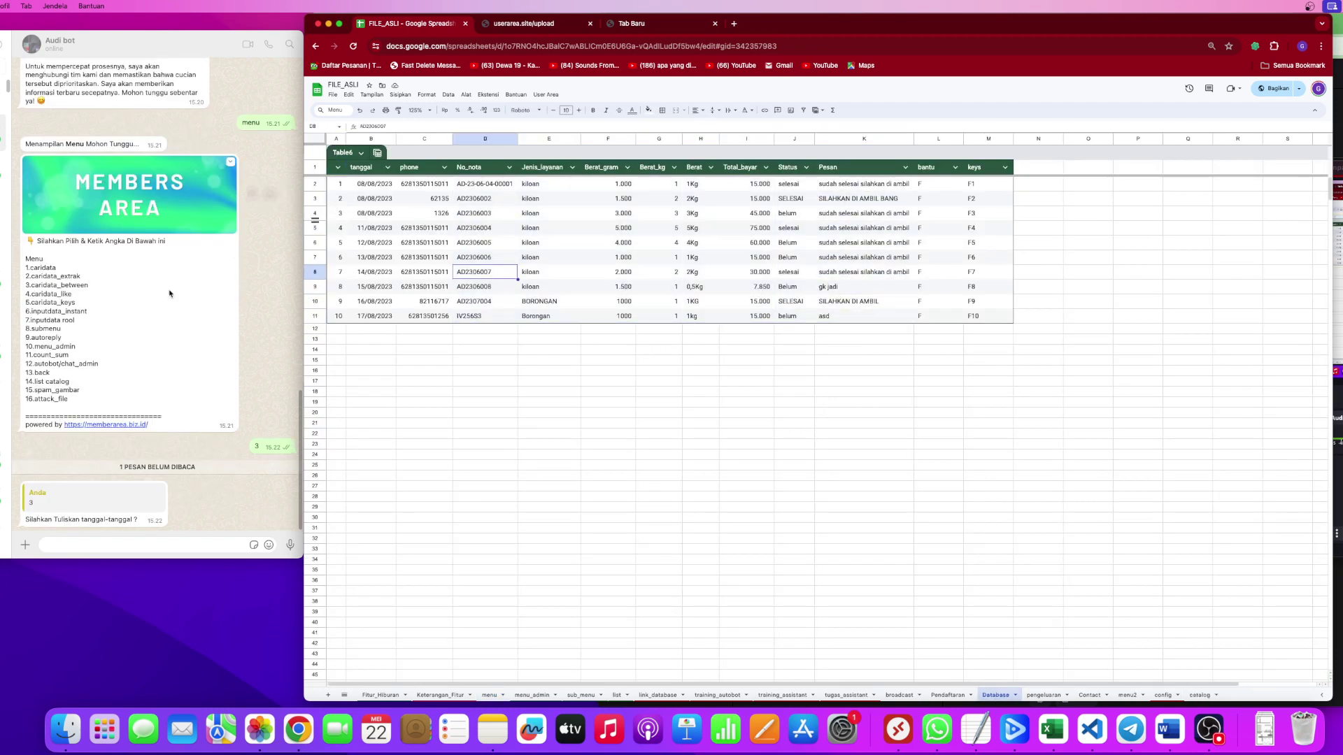
{"action": "left_click_drag", "start_coordinate": [368, 185], "coordinate": [368, 273]}
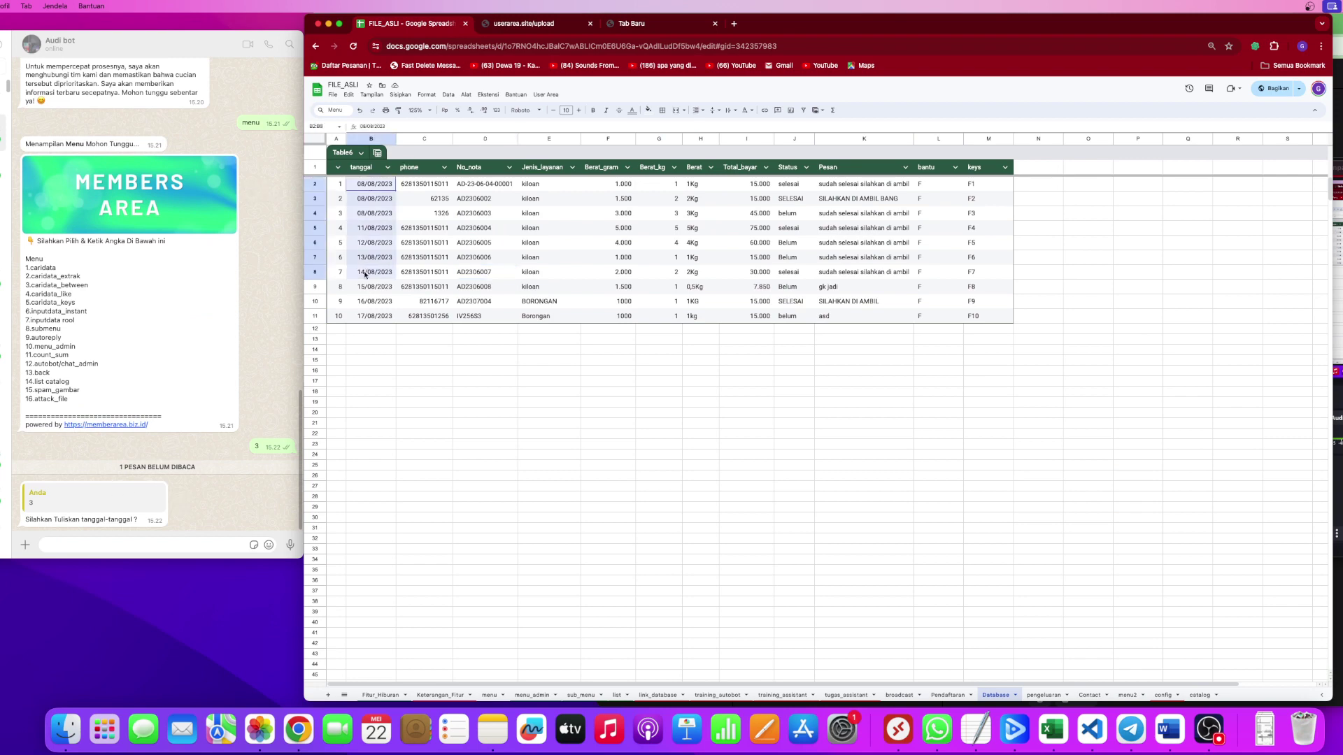
{"action": "left_click", "coordinate": [366, 203]}
{"action": "left_click", "coordinate": [370, 213]}
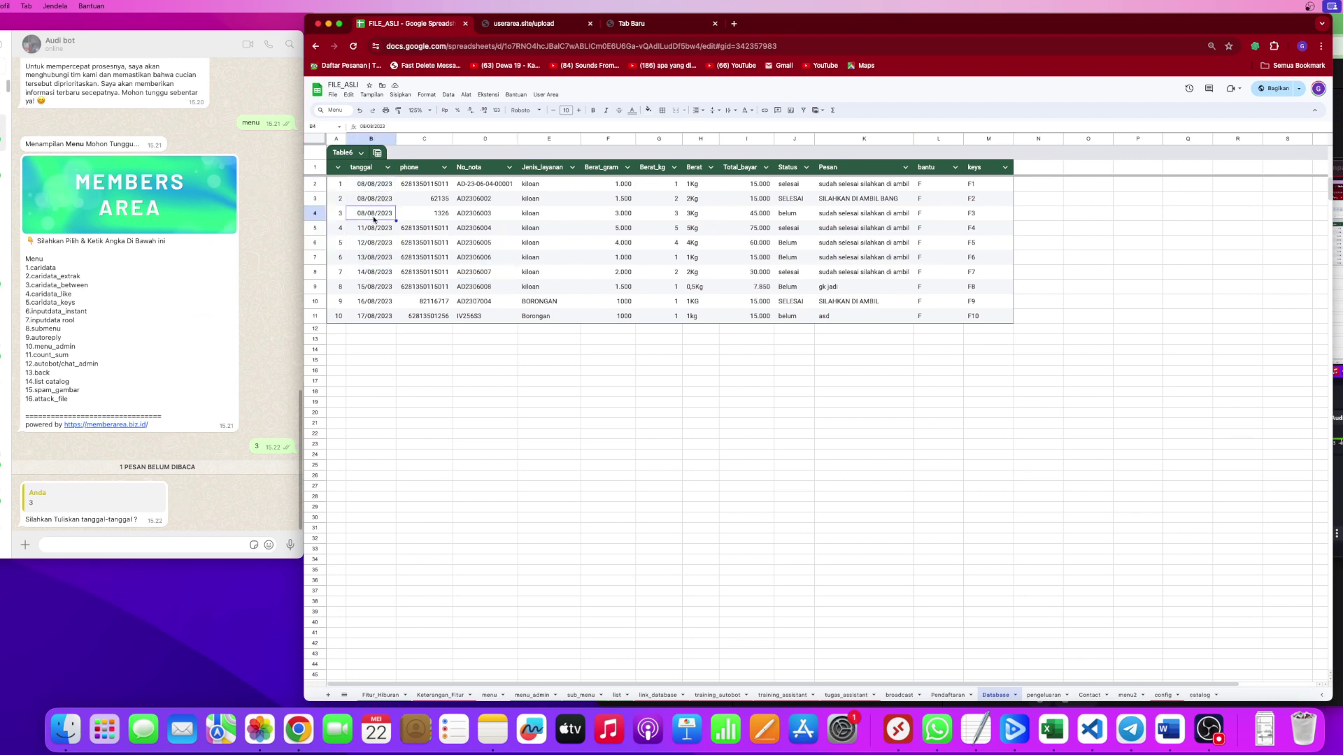
{"action": "left_click", "coordinate": [372, 187], "text": "shift"}
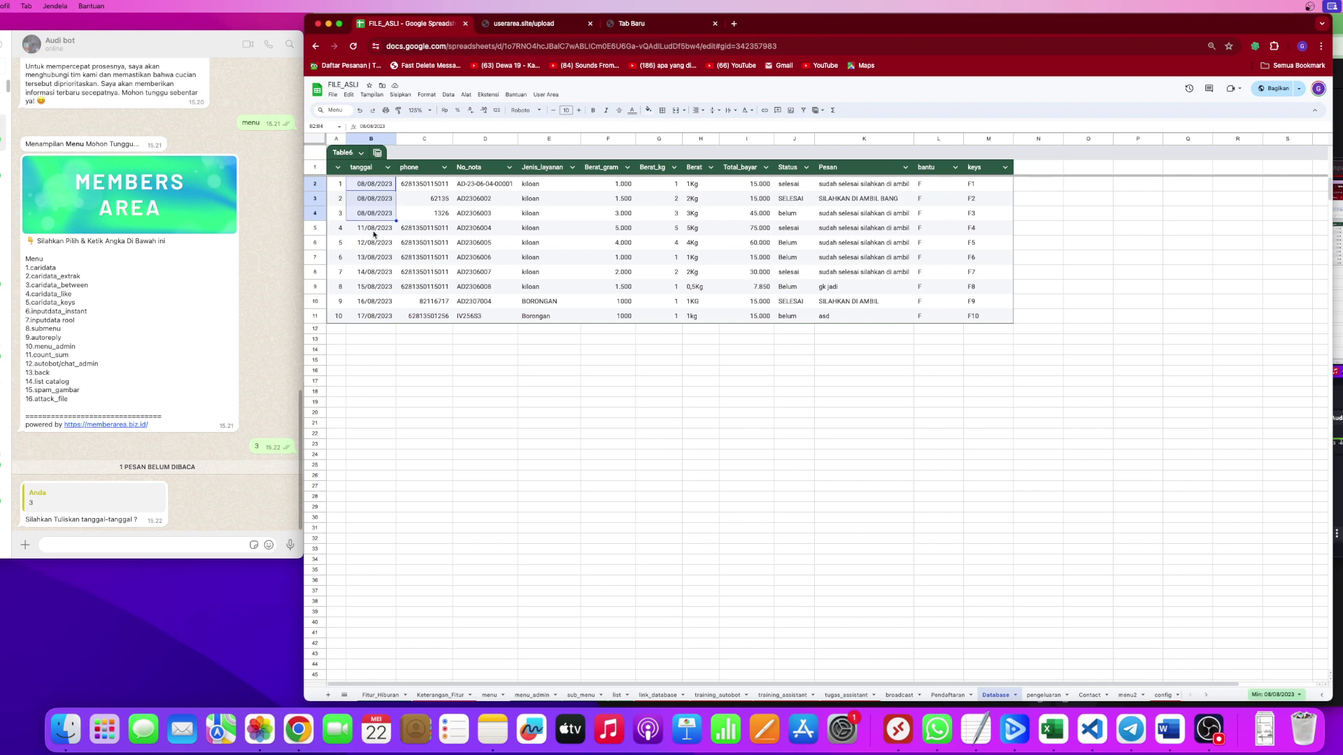
{"action": "left_click", "coordinate": [370, 186]}
{"action": "left_click", "coordinate": [372, 243]}
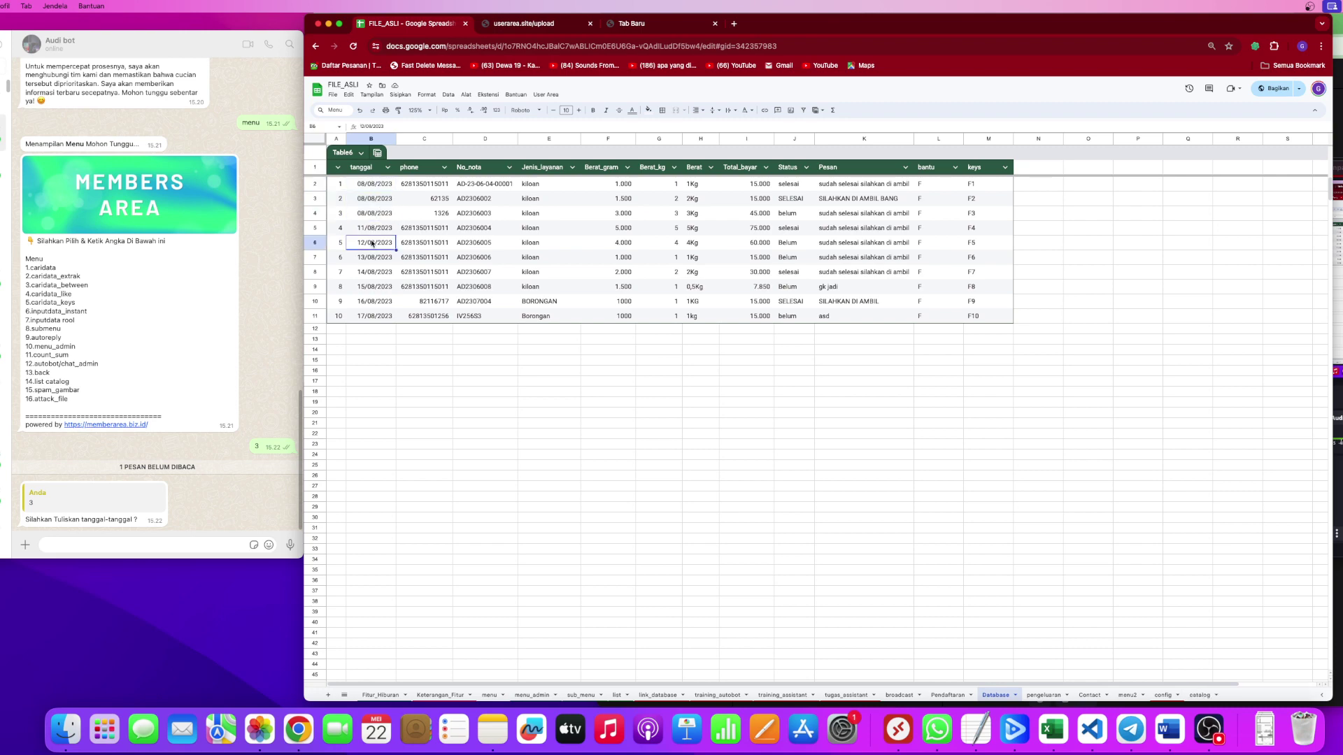
{"action": "left_click", "coordinate": [376, 184]}
Send the date range '08/08/2023-11/08/2023' to the bot using dates copied from the sheet.
{"action": "left_click", "coordinate": [109, 546]}
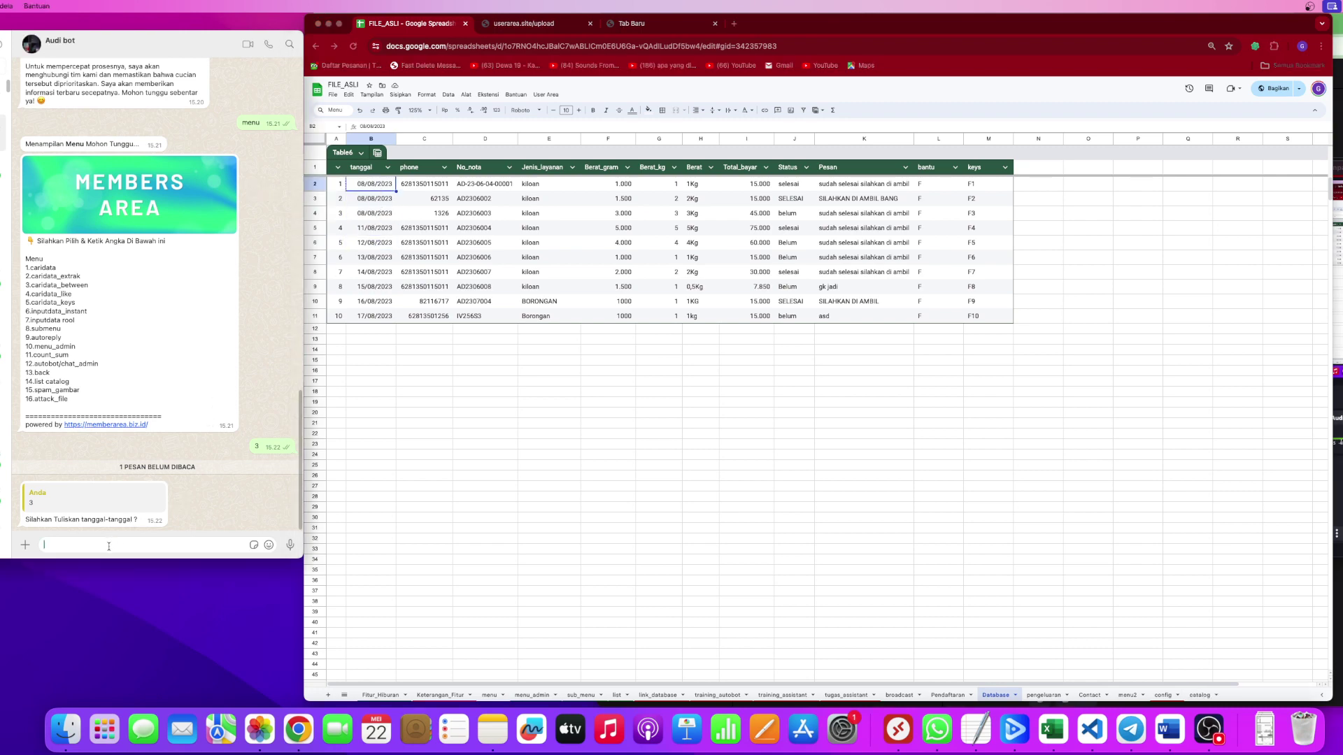
{"action": "type", "text": "08/08/2023"}
{"action": "type", "text": "-"}
{"action": "left_click", "coordinate": [375, 233]}
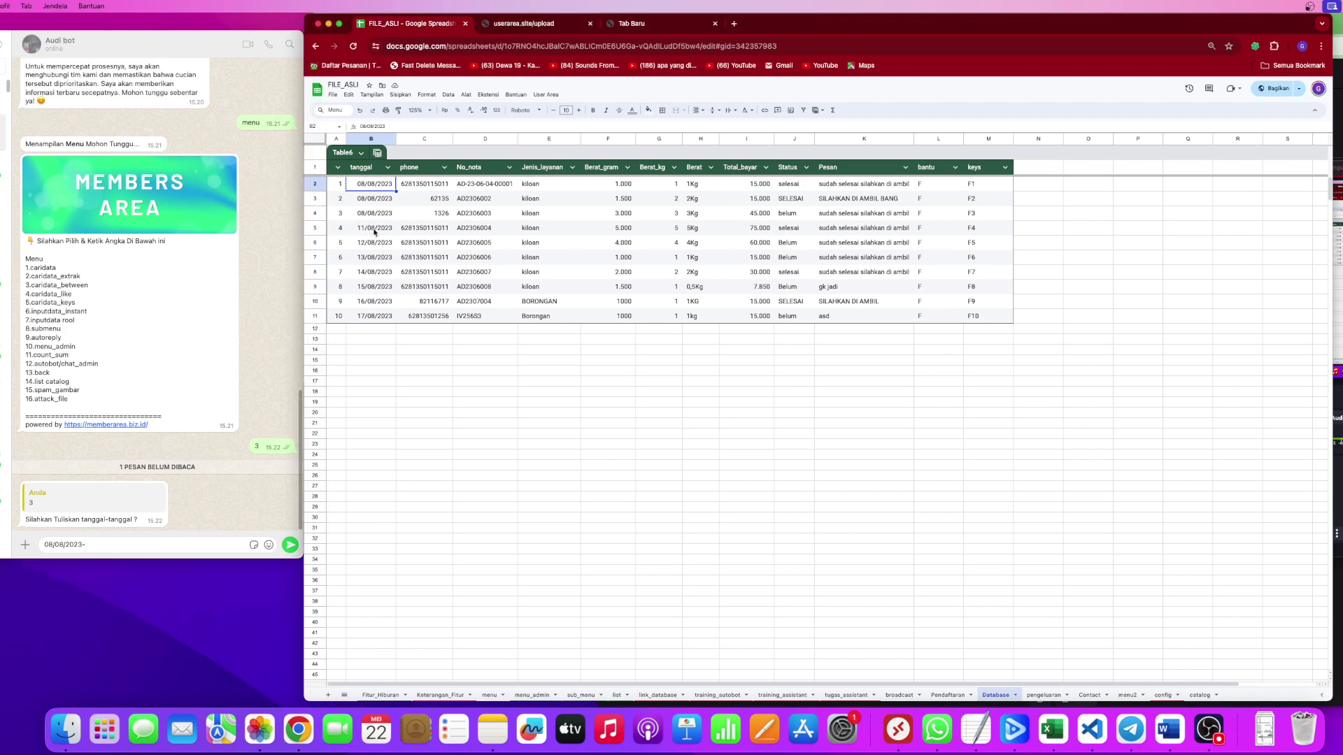
{"action": "left_click", "coordinate": [374, 233]}
{"action": "key", "text": "super+c"}
{"action": "left_click", "coordinate": [160, 546]}
{"action": "key", "text": "super+v"}
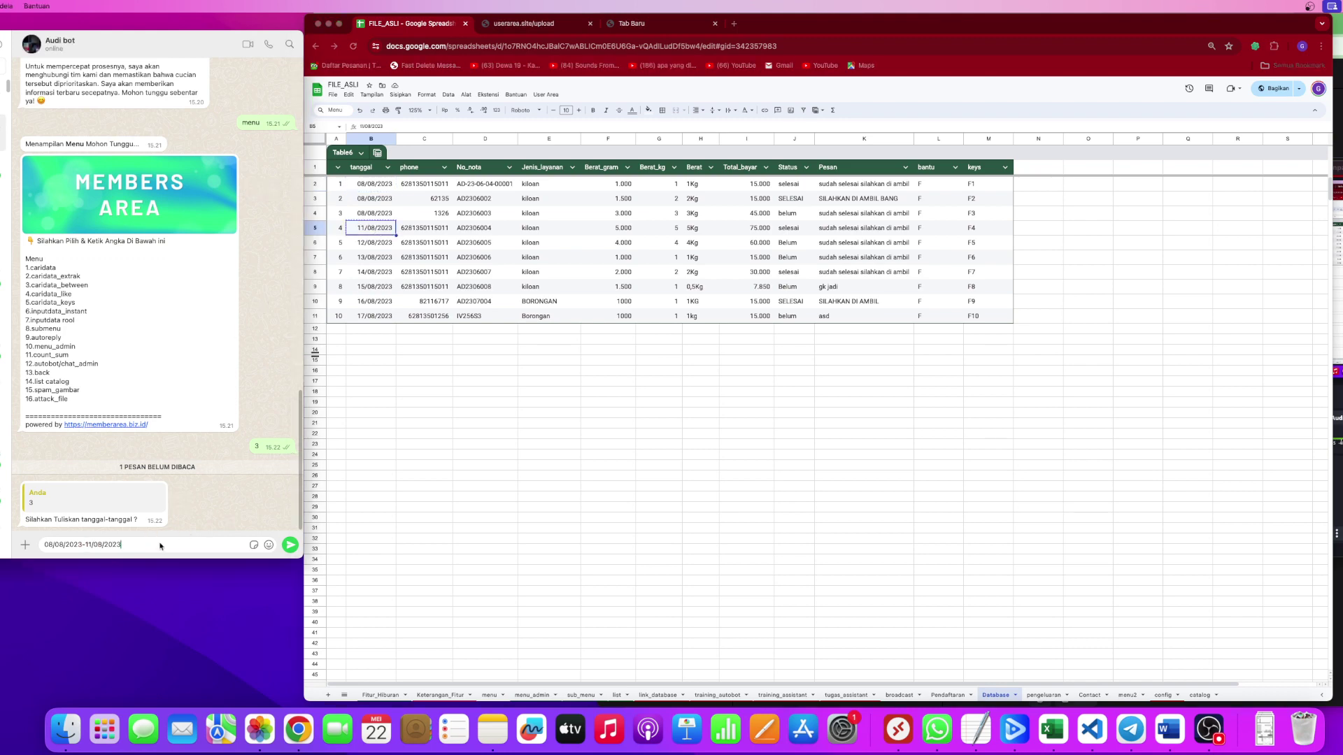
{"action": "left_click", "coordinate": [290, 549]}
Compare the bot's expanded reply with the records dated up to 11/08/2023, then return to the menu sheet.
{"action": "left_click", "coordinate": [339, 187]}
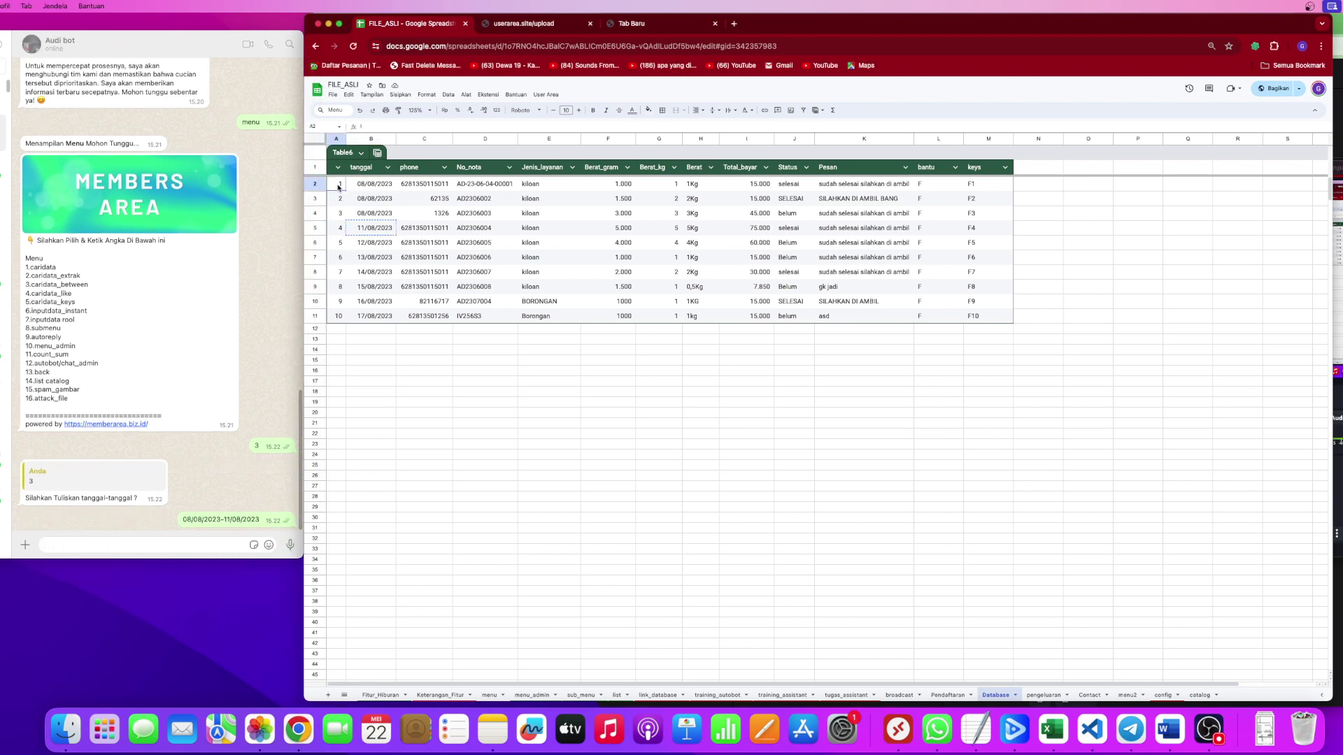
{"action": "left_click_drag", "start_coordinate": [338, 187], "coordinate": [902, 244]}
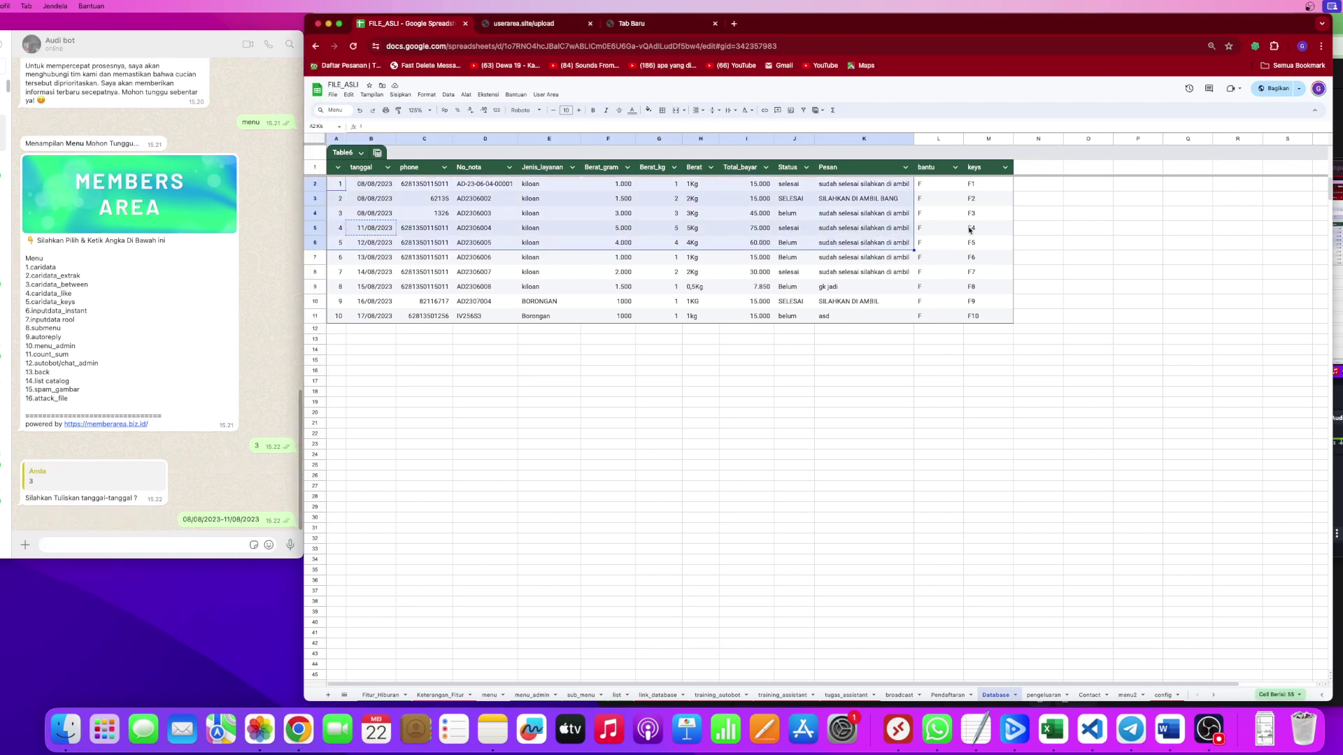
{"action": "left_click", "coordinate": [443, 214]}
{"action": "left_click_drag", "start_coordinate": [338, 186], "coordinate": [381, 228]}
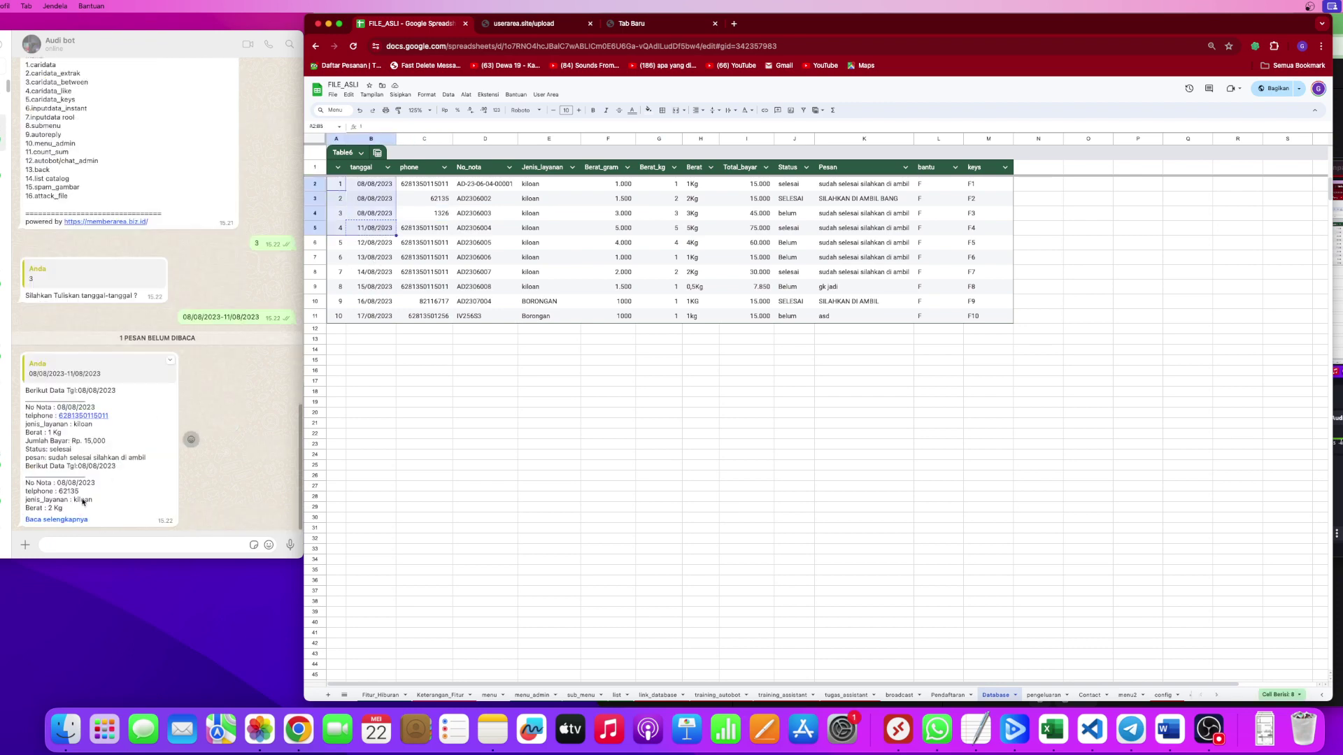
{"action": "left_click", "coordinate": [155, 387]}
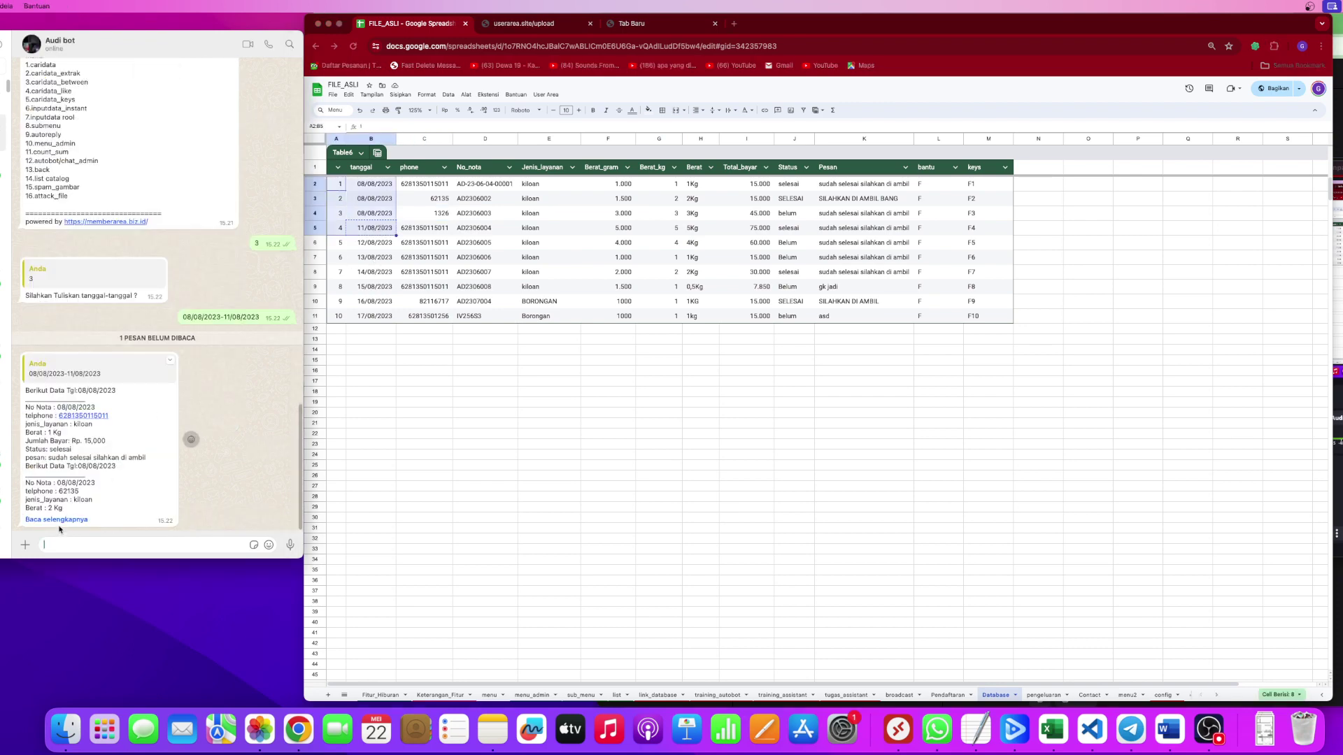
{"action": "left_click", "coordinate": [70, 520]}
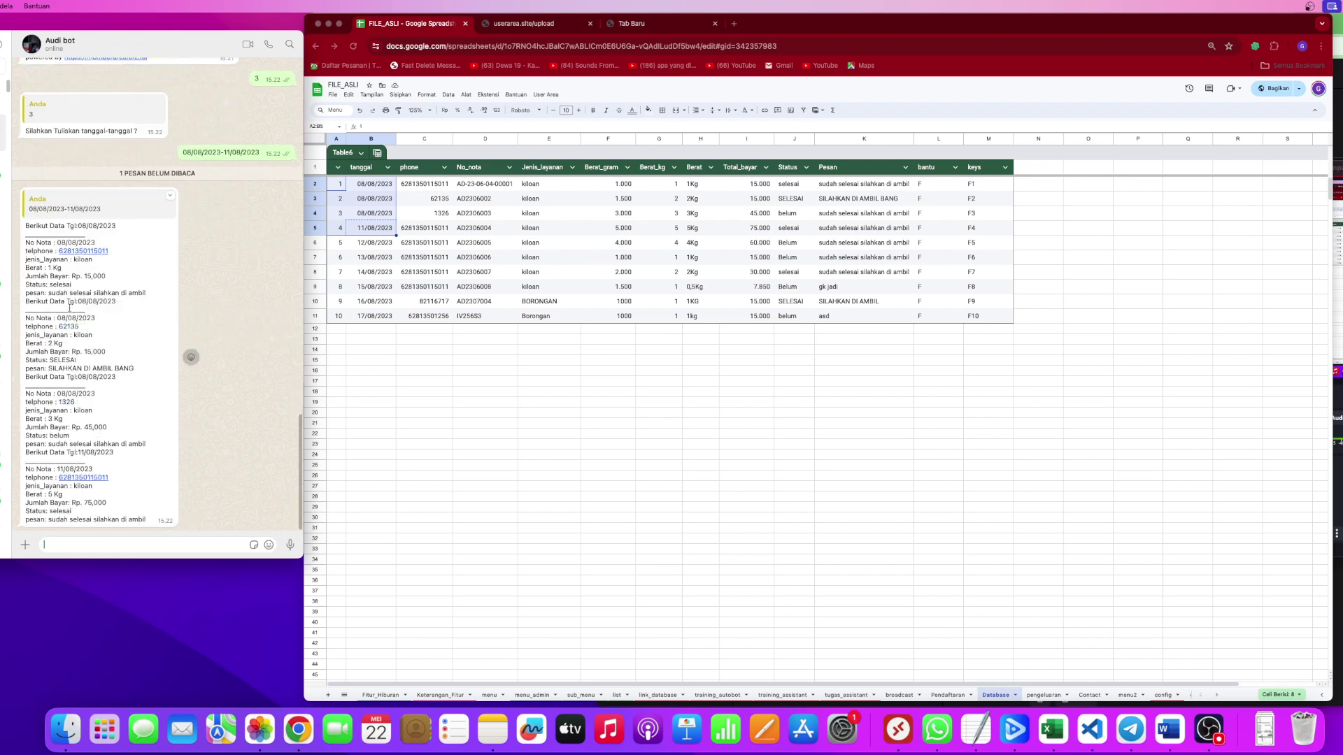
{"action": "left_click", "coordinate": [587, 477]}
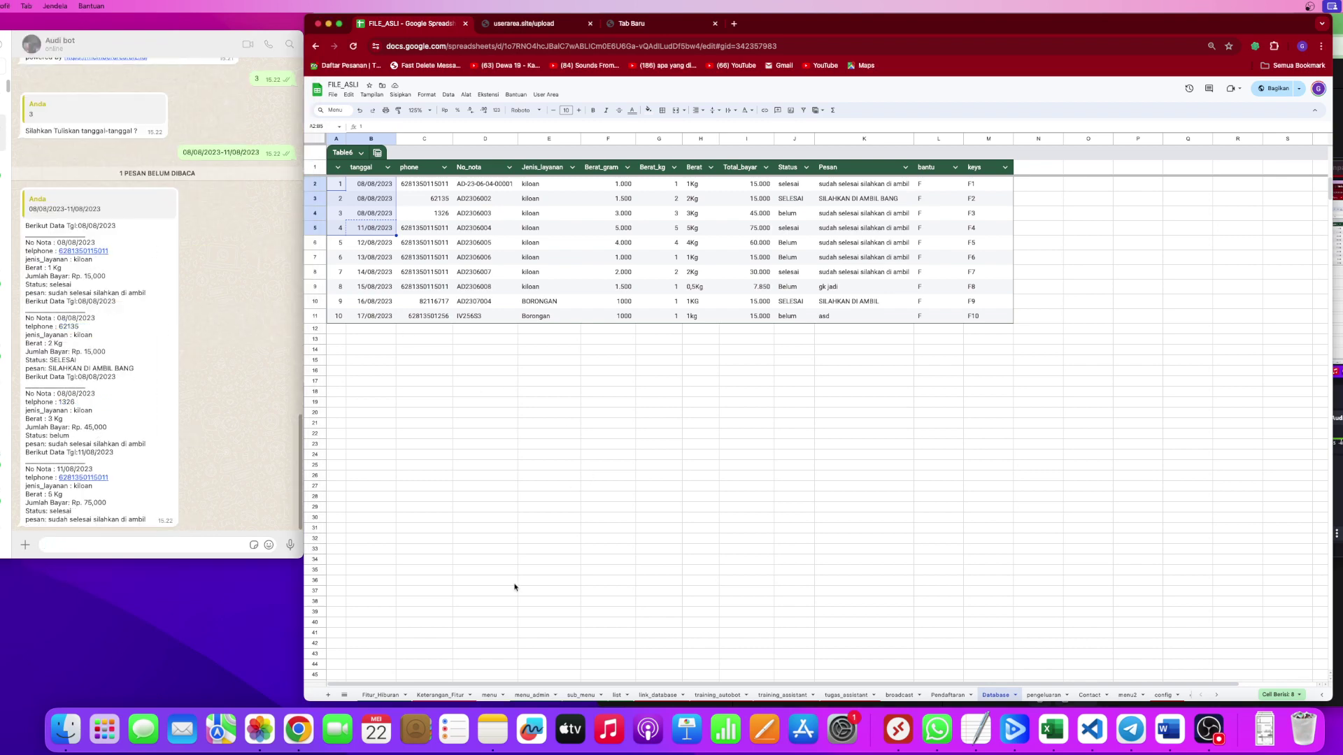
{"action": "left_click", "coordinate": [489, 695]}
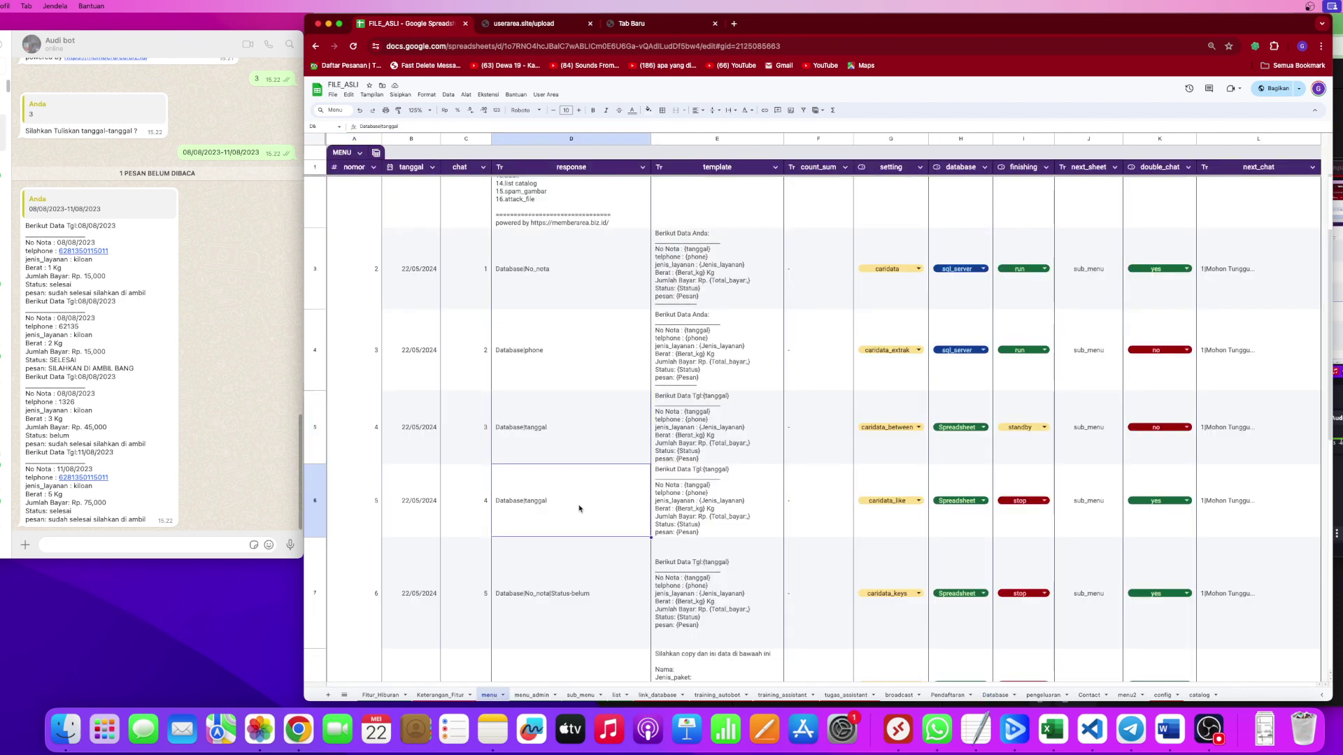
Review the Pendaftaran reply template in E8 and keep caridata_between finishing at standby.
{"action": "scroll", "coordinate": [770, 525], "scroll_direction": "down", "scroll_amount": 2}
{"action": "left_click", "coordinate": [770, 525]}
{"action": "scroll", "coordinate": [769, 521], "scroll_direction": "down", "scroll_amount": 3}
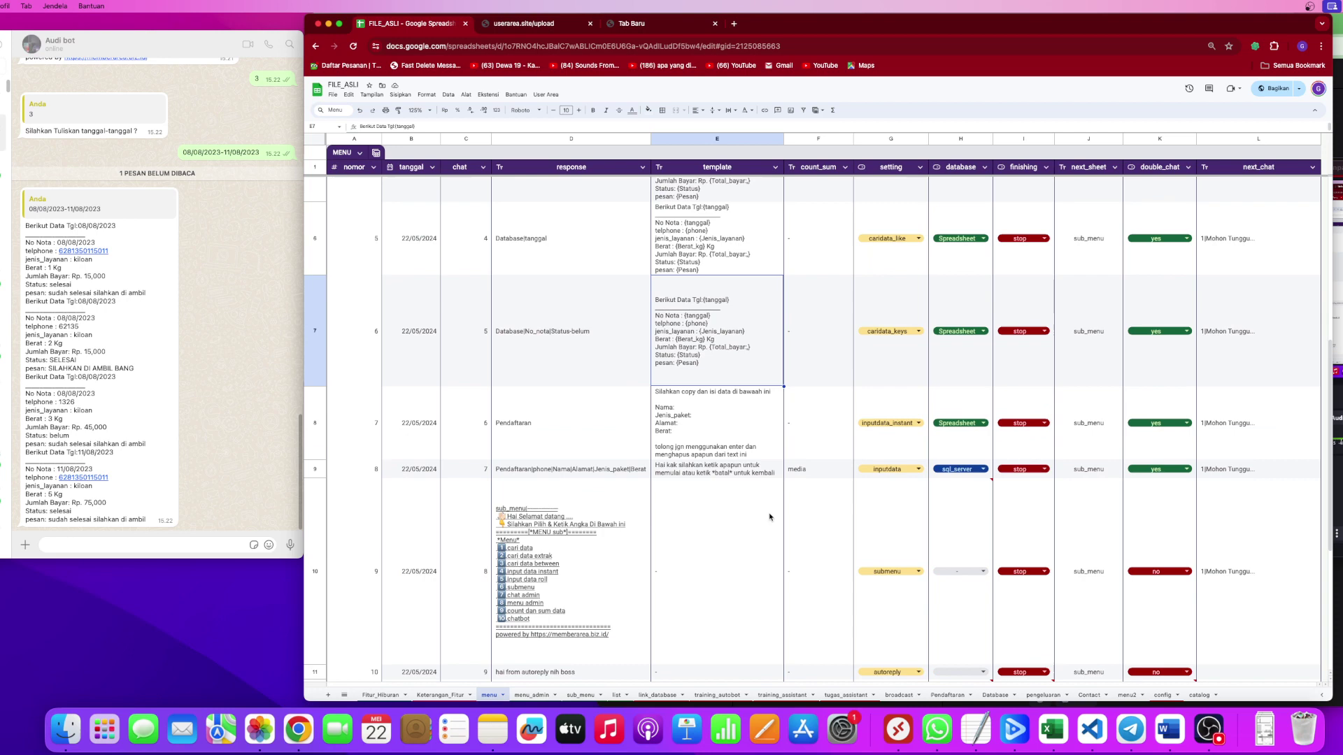
{"action": "left_click", "coordinate": [731, 438]}
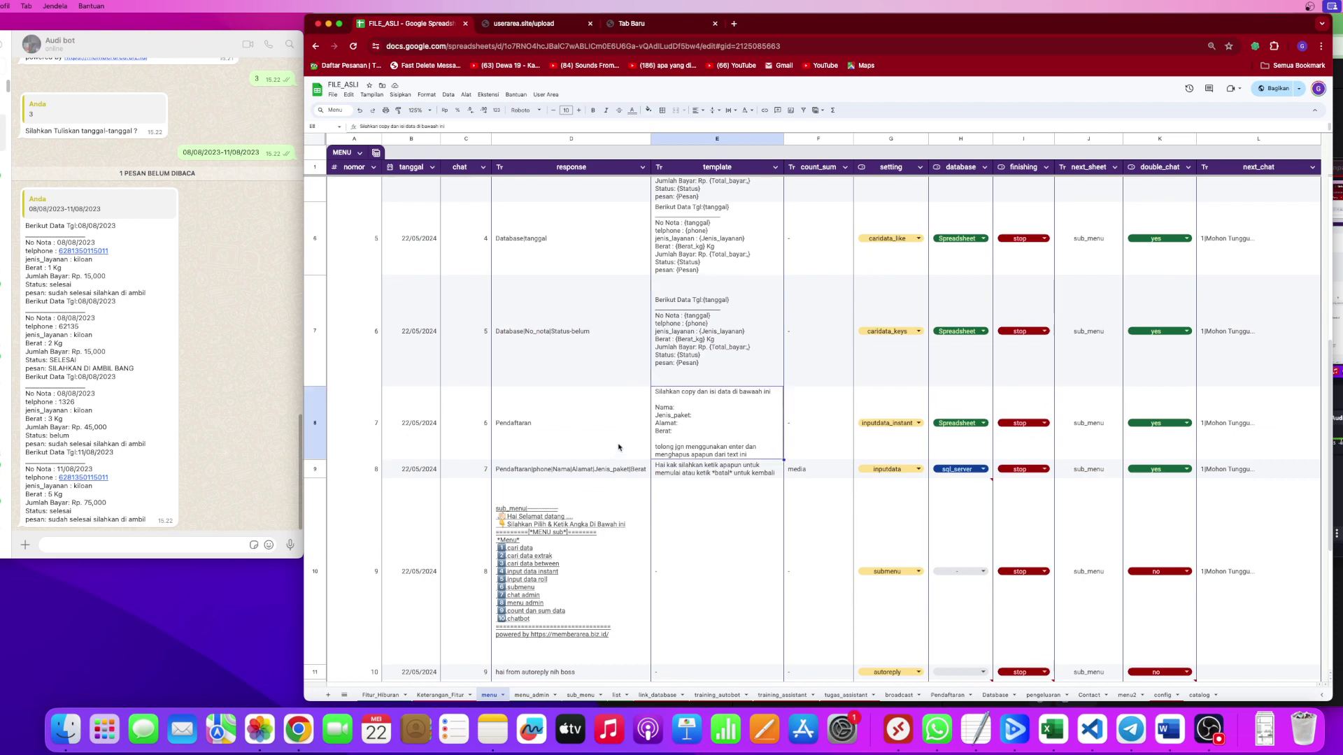
{"action": "double_click", "coordinate": [756, 458]}
{"action": "left_click_drag", "start_coordinate": [851, 446], "coordinate": [615, 396]}
{"action": "left_click", "coordinate": [467, 445]}
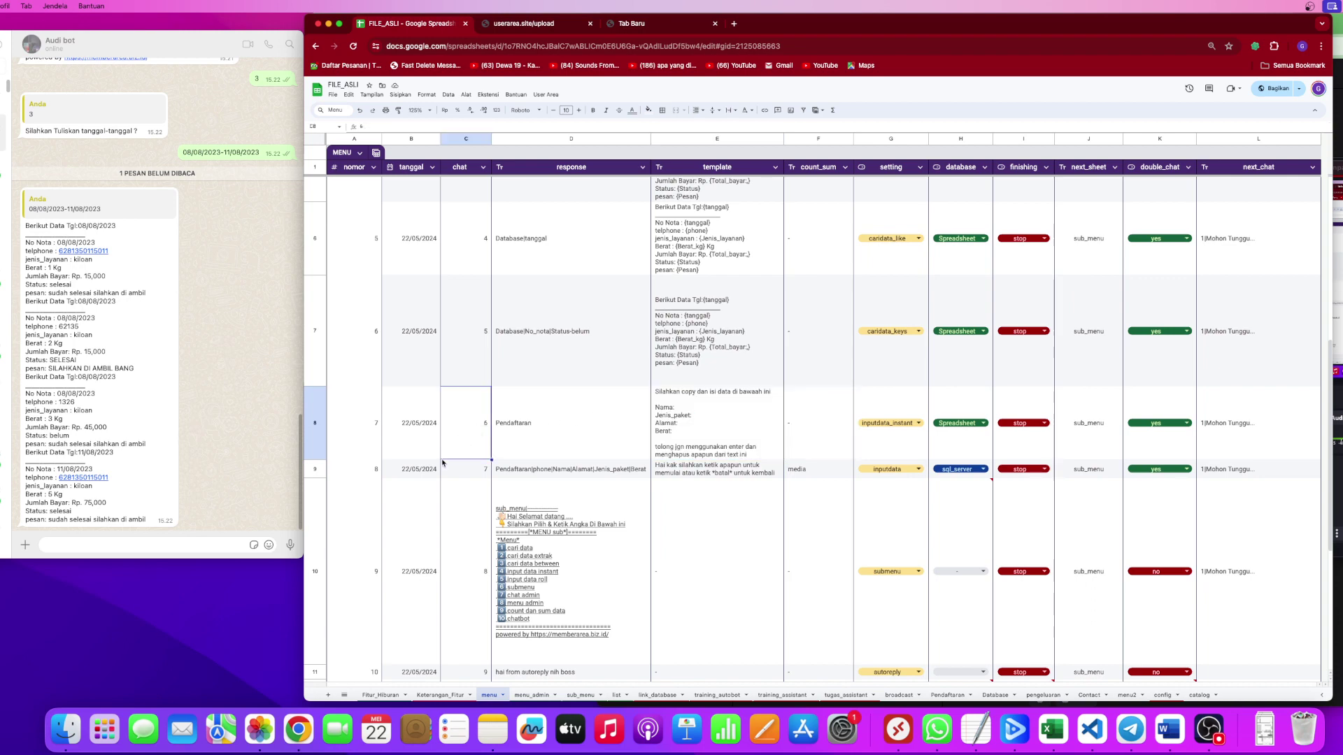
{"action": "left_click", "coordinate": [119, 550]}
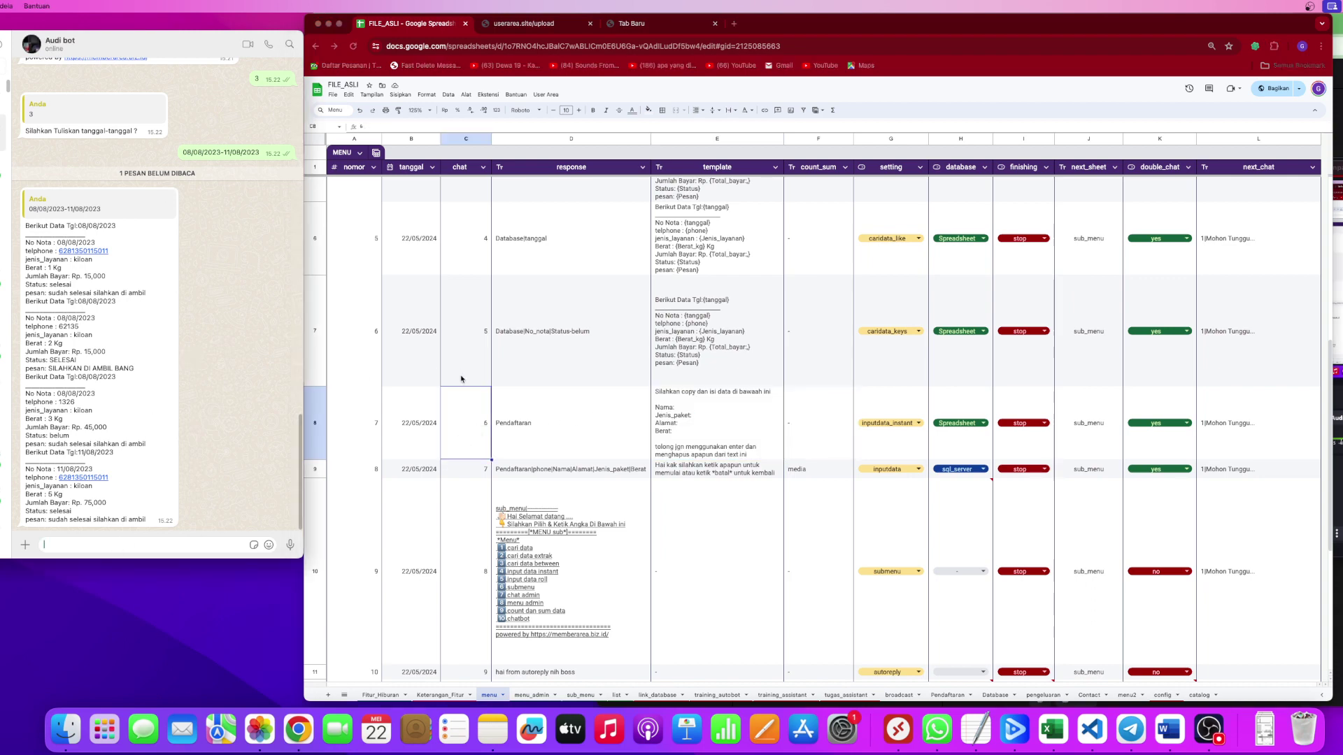
{"action": "scroll", "coordinate": [432, 348], "scroll_direction": "up", "scroll_amount": 1}
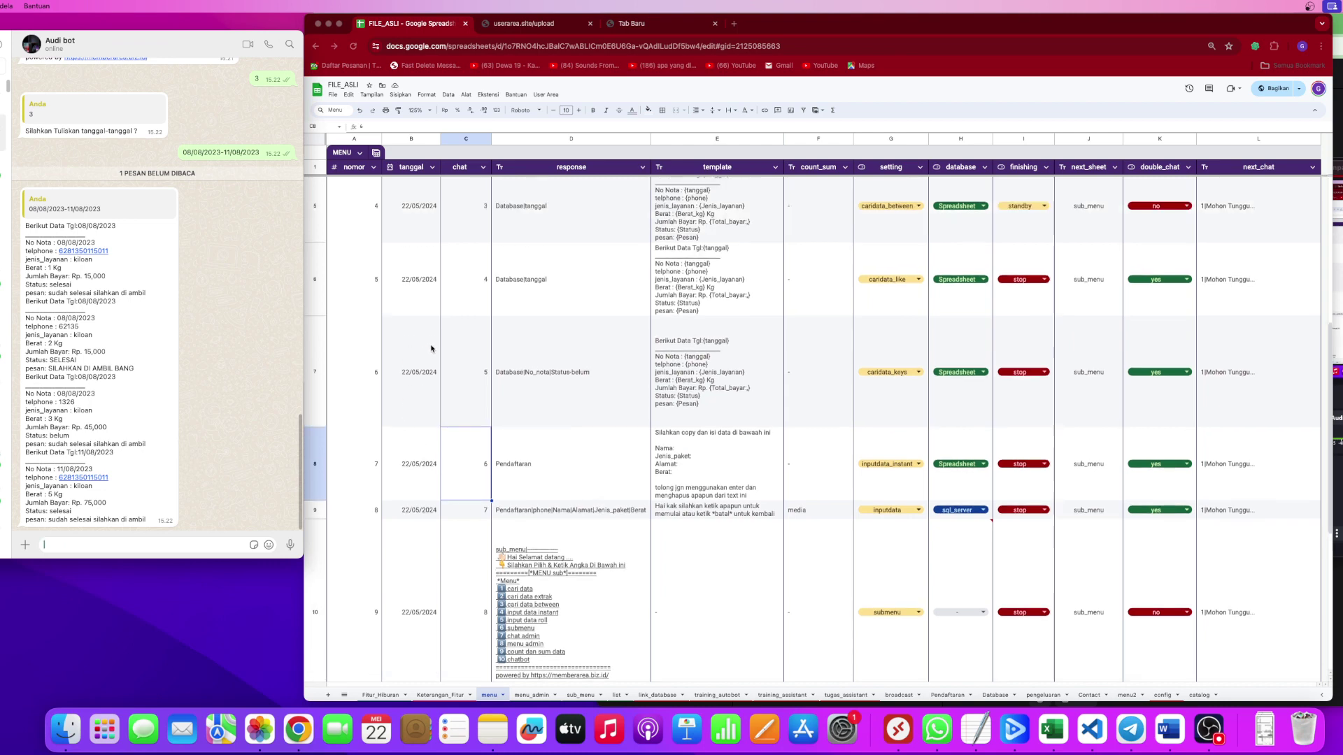
{"action": "left_click", "coordinate": [319, 225]}
{"action": "left_click", "coordinate": [1005, 239]}
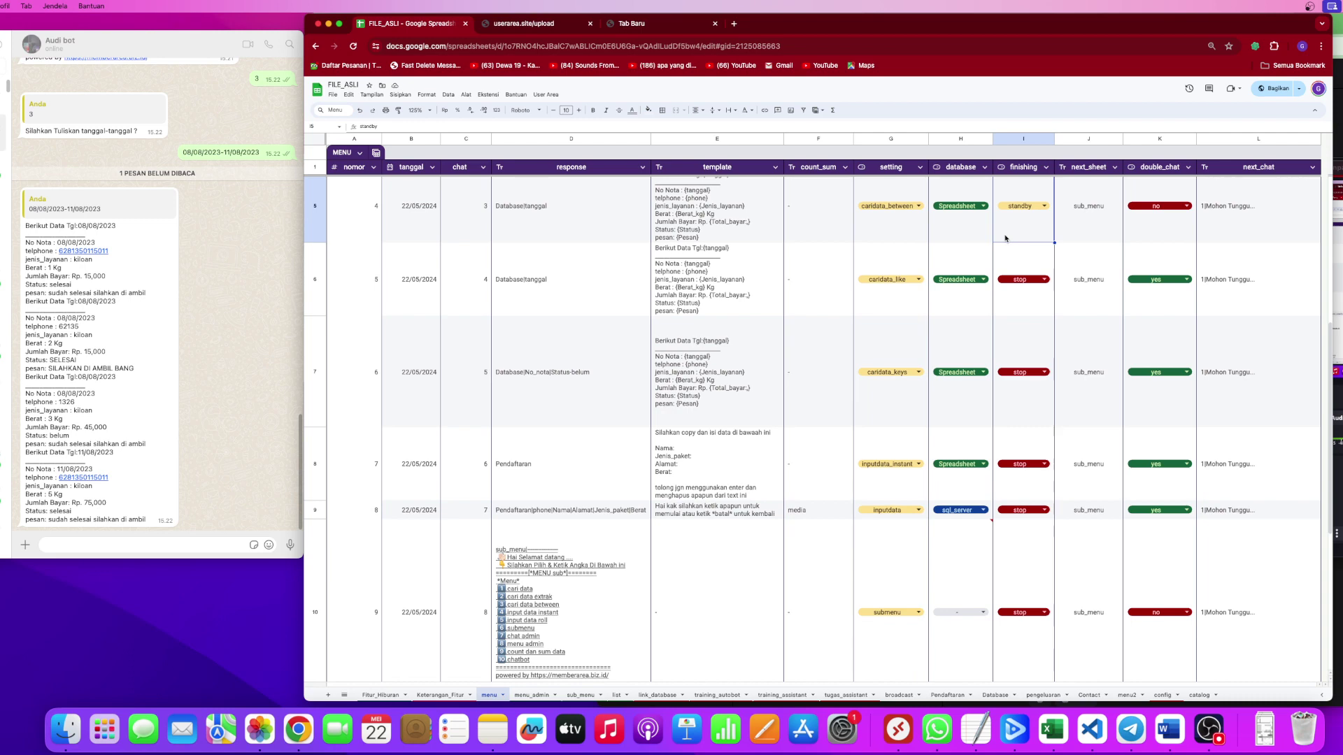
Copy the earlier 08/08/2023-11/08/2023 date-range message into the chat message box.
{"action": "scroll", "coordinate": [1007, 245], "scroll_direction": "up", "scroll_amount": 5}
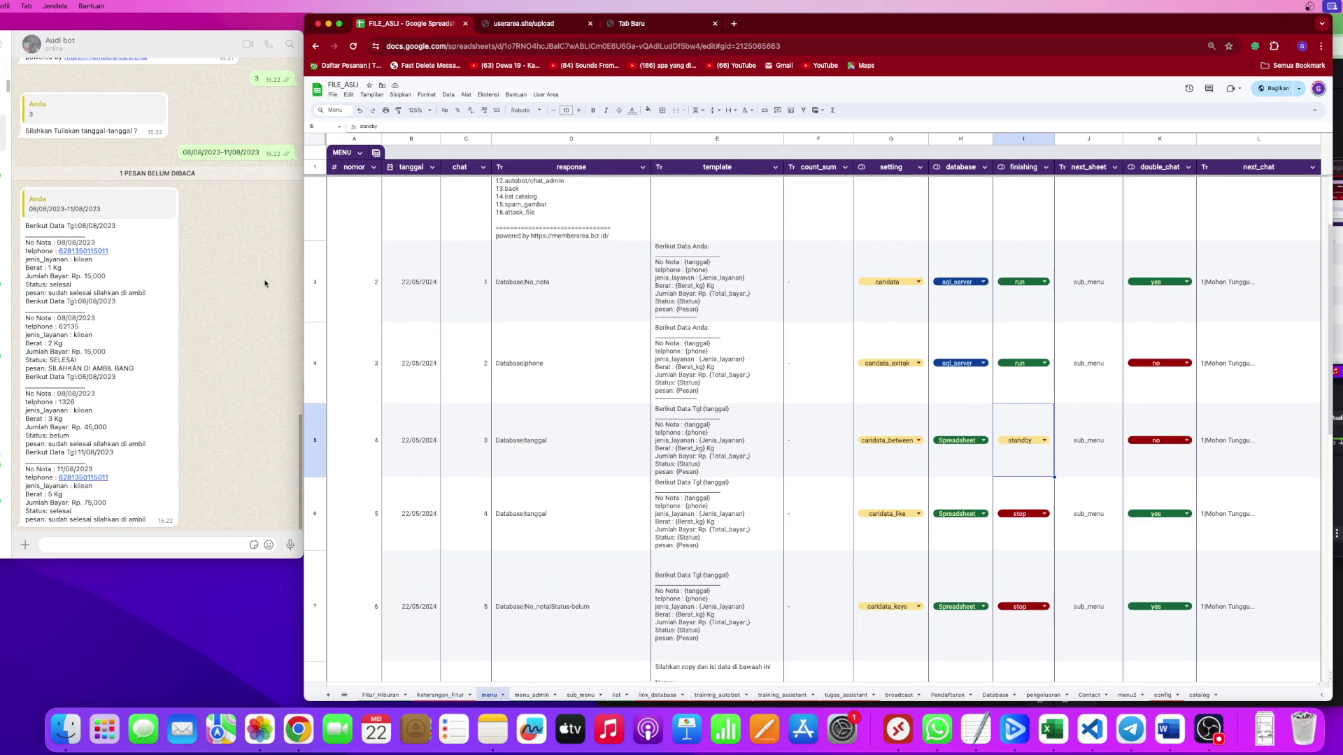
{"action": "left_click", "coordinate": [225, 154]}
{"action": "triple_click", "coordinate": [225, 153]}
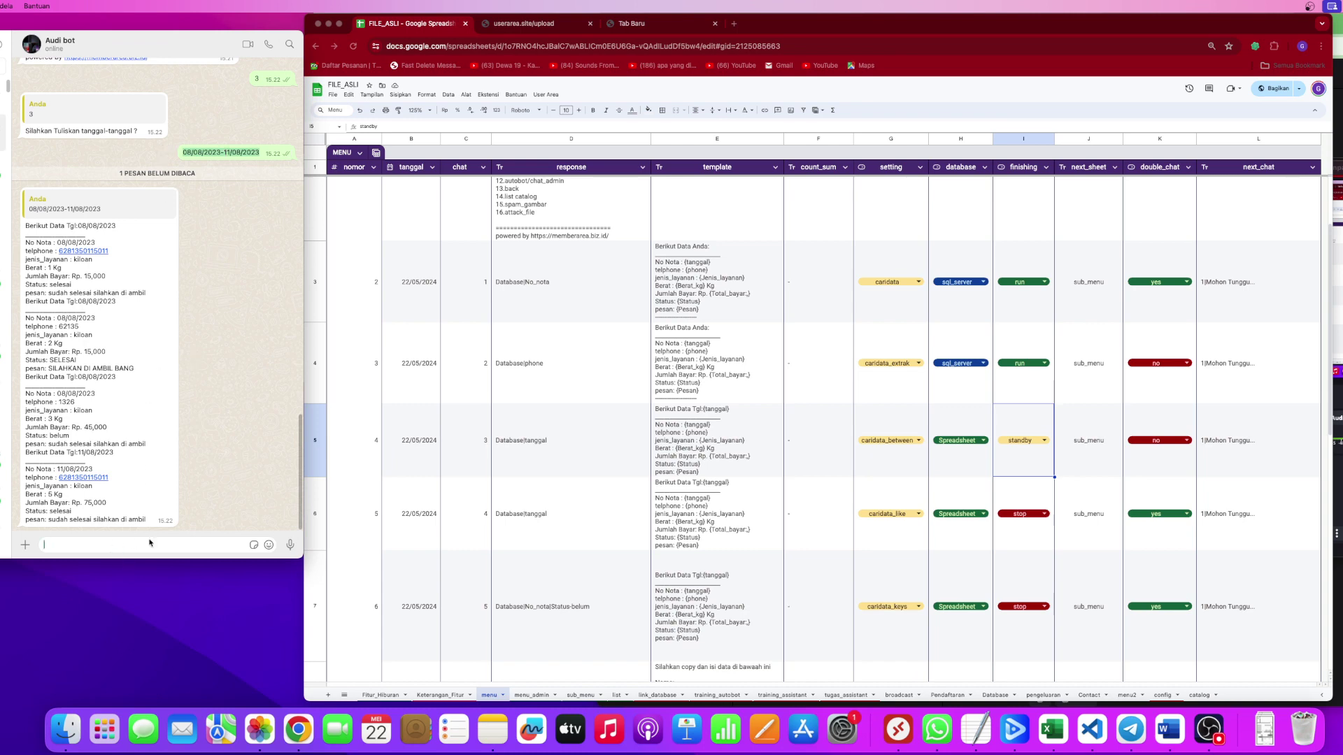
{"action": "type", "text": "08/08/2023-11/08/2023"}
{"action": "left_click", "coordinate": [532, 694]}
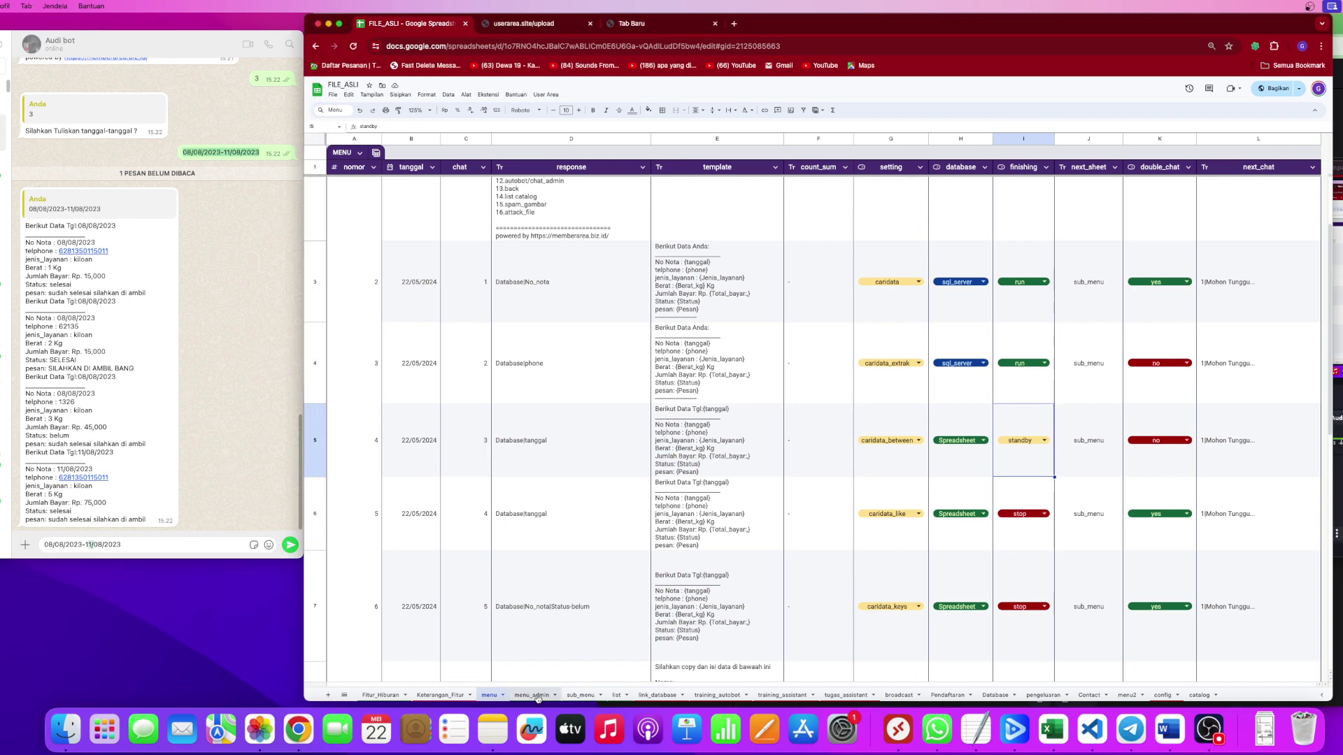
{"action": "left_click", "coordinate": [489, 695]}
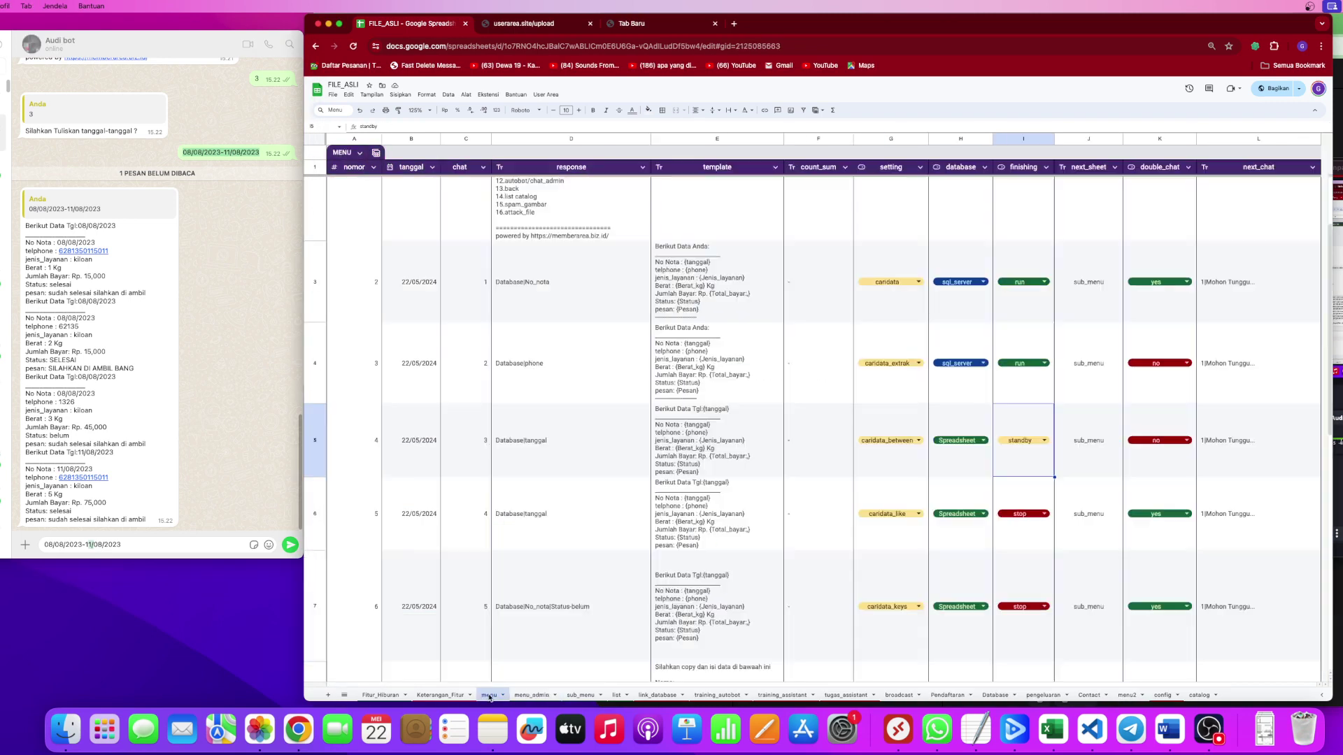
{"action": "left_click", "coordinate": [127, 545]}
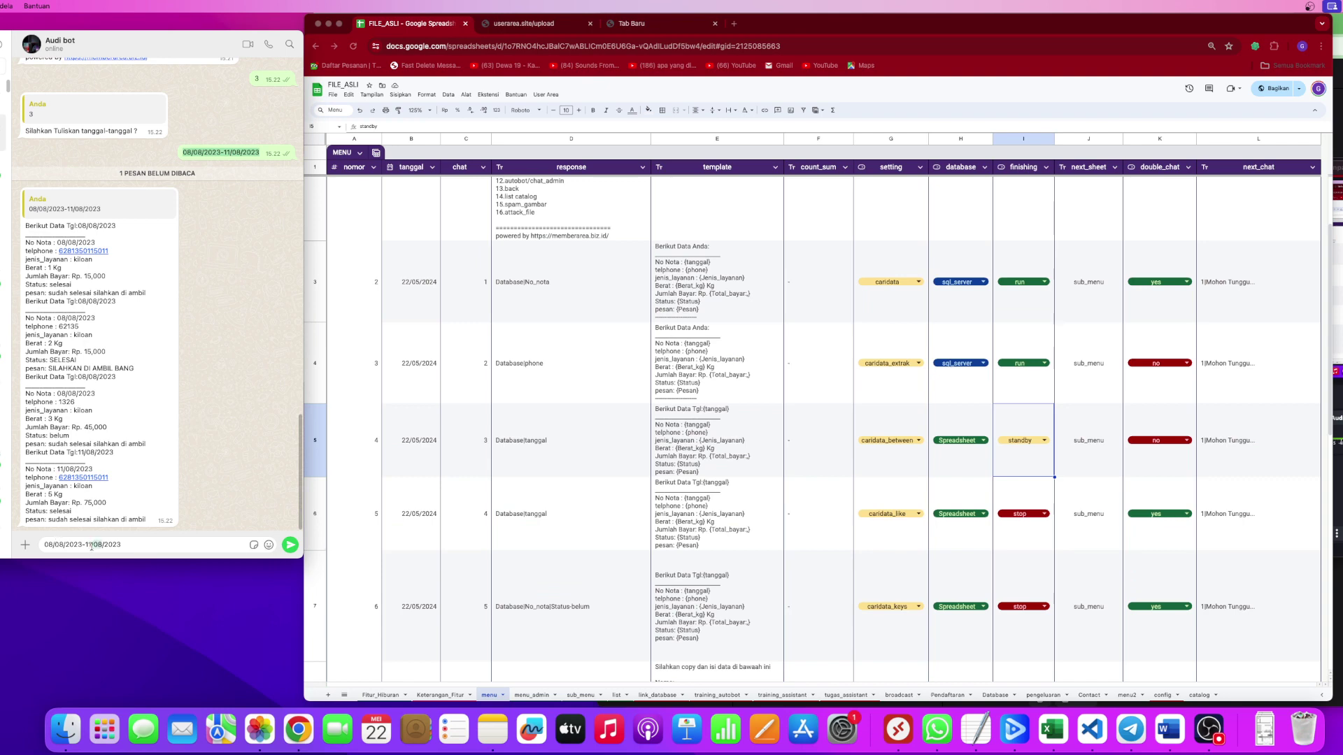
Change the date range to 11/08/2023-12/08/2023 and send it to the bot.
{"action": "left_click", "coordinate": [92, 545]}
{"action": "key", "text": "BackSpace"}
{"action": "type", "text": "2"}
{"action": "double_click", "coordinate": [51, 545]}
{"action": "type", "text": "11"}
{"action": "left_click", "coordinate": [286, 546]}
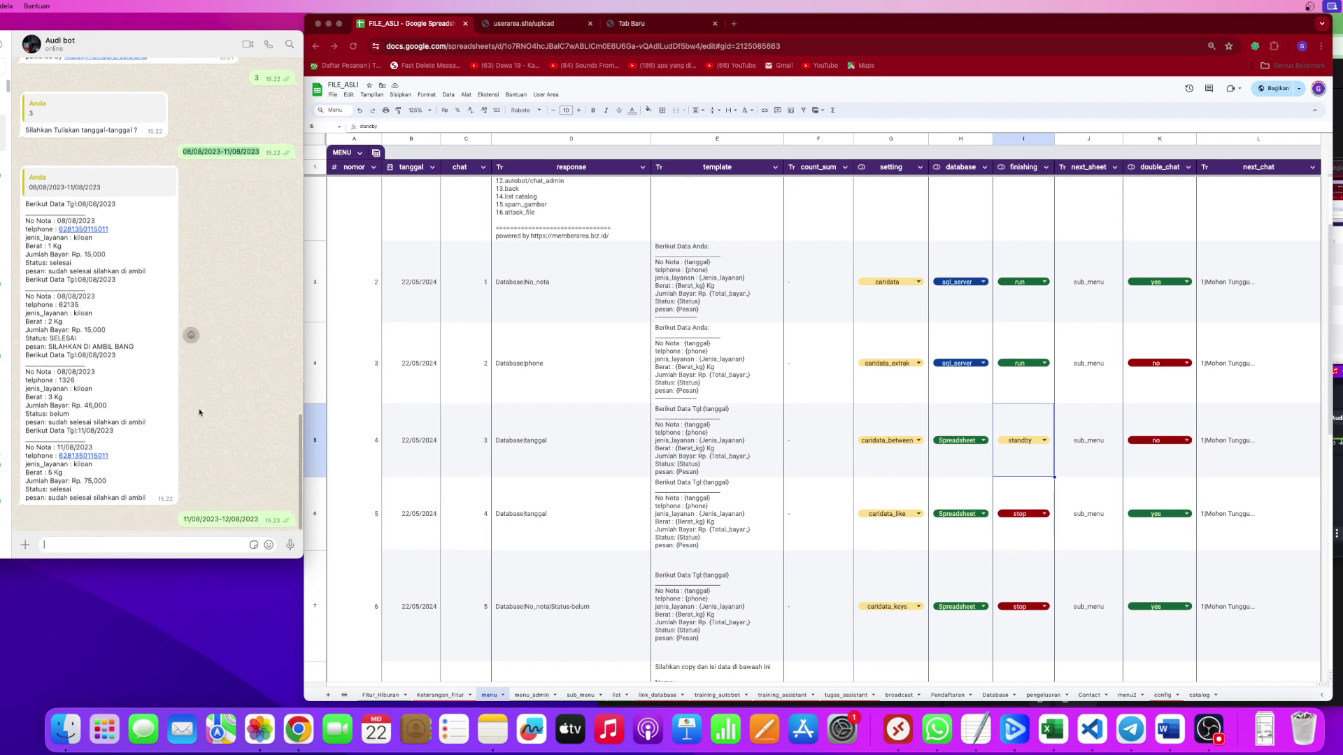
{"action": "left_click", "coordinate": [1044, 456]}
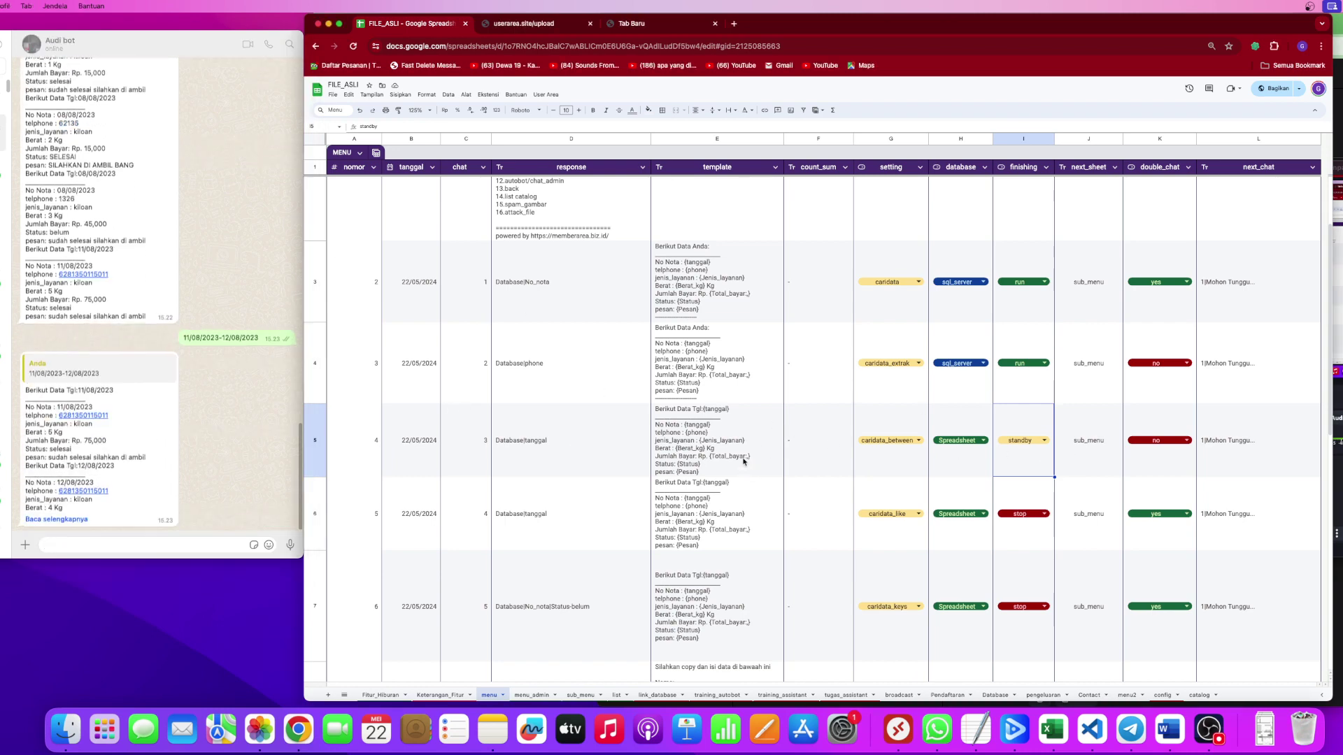
{"action": "scroll", "coordinate": [744, 462], "scroll_direction": "down", "scroll_amount": 2}
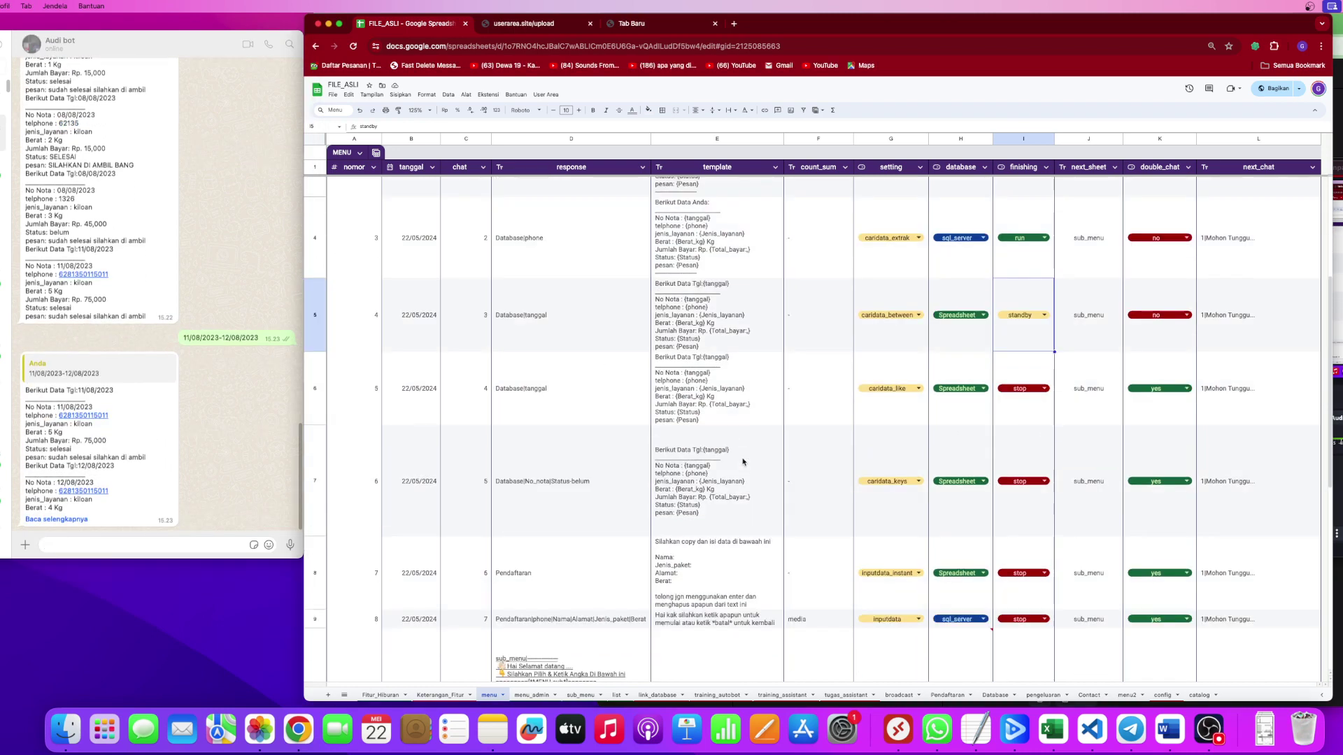
{"action": "left_click", "coordinate": [902, 417]}
{"action": "left_click", "coordinate": [891, 454]}
{"action": "left_click", "coordinate": [553, 496]}
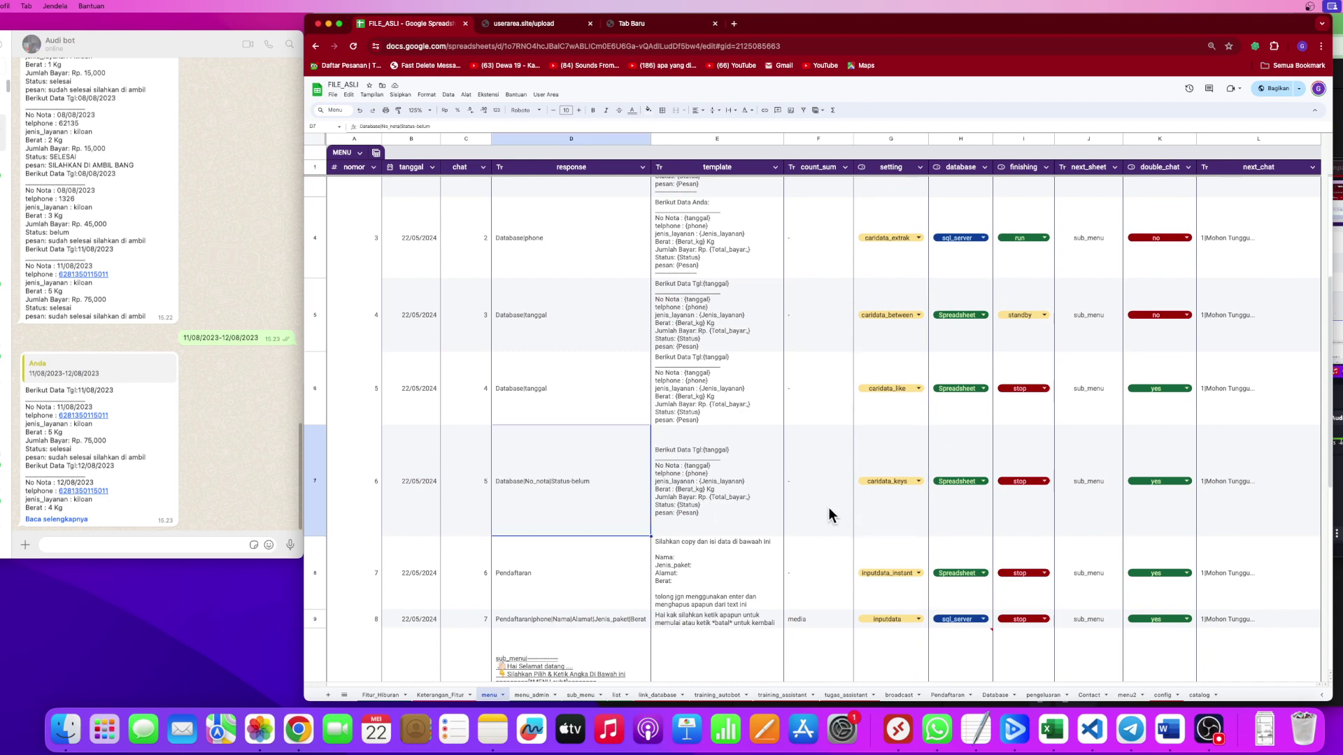
{"action": "left_click_drag", "start_coordinate": [888, 509], "coordinate": [548, 508]}
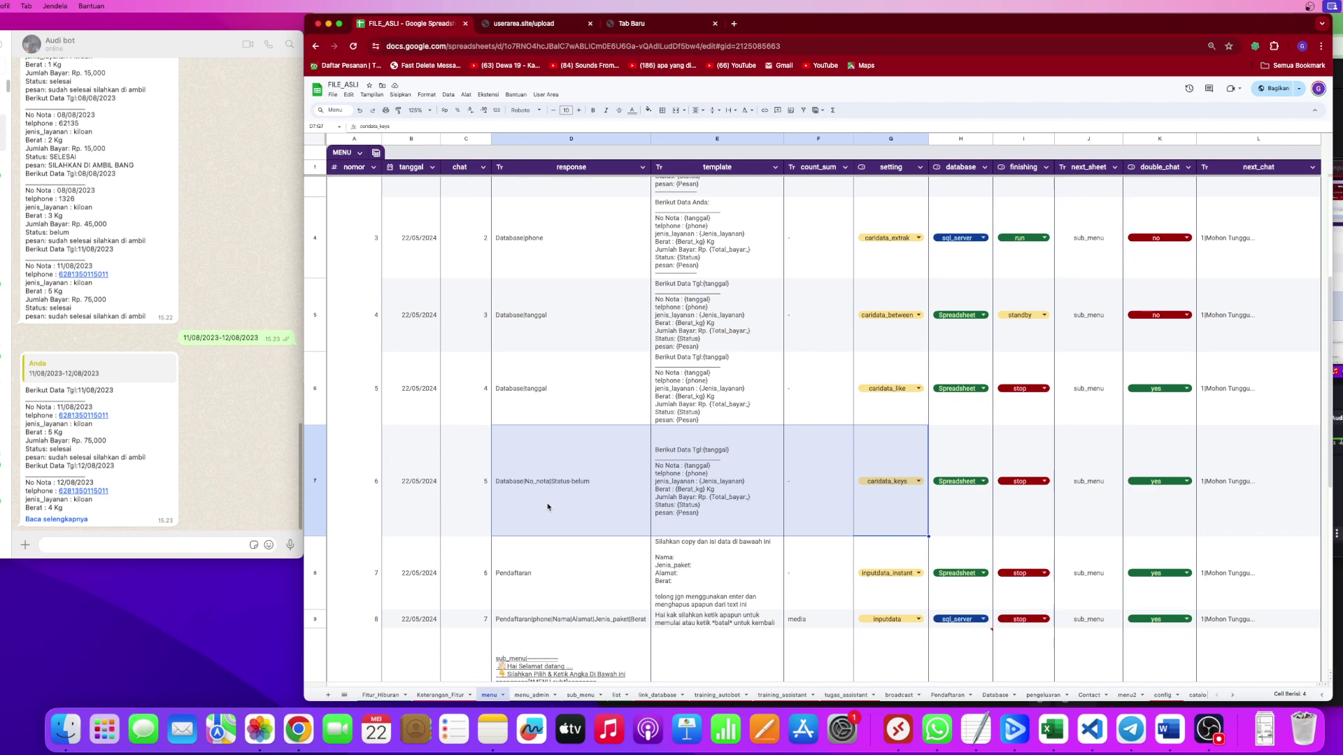
{"action": "double_click", "coordinate": [547, 502]}
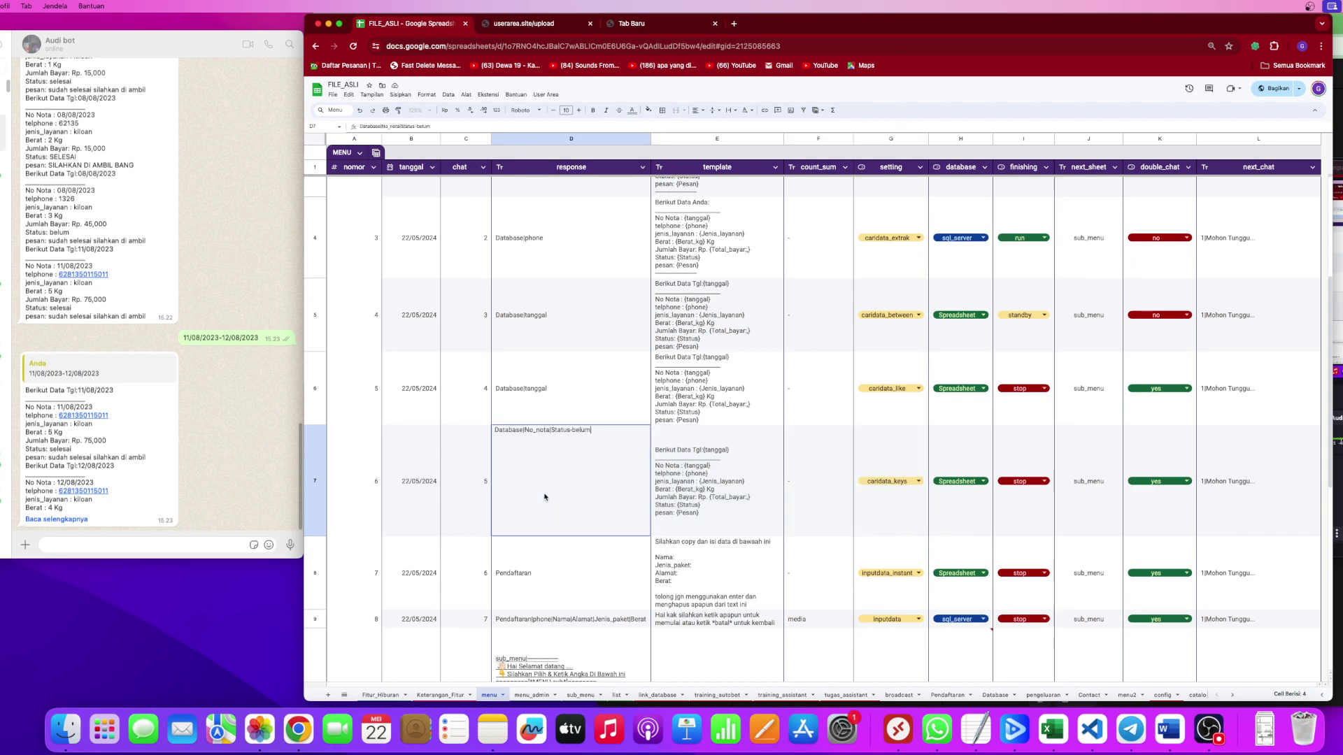
{"action": "double_click", "coordinate": [558, 432]}
{"action": "double_click", "coordinate": [577, 432]}
{"action": "left_click", "coordinate": [540, 589]}
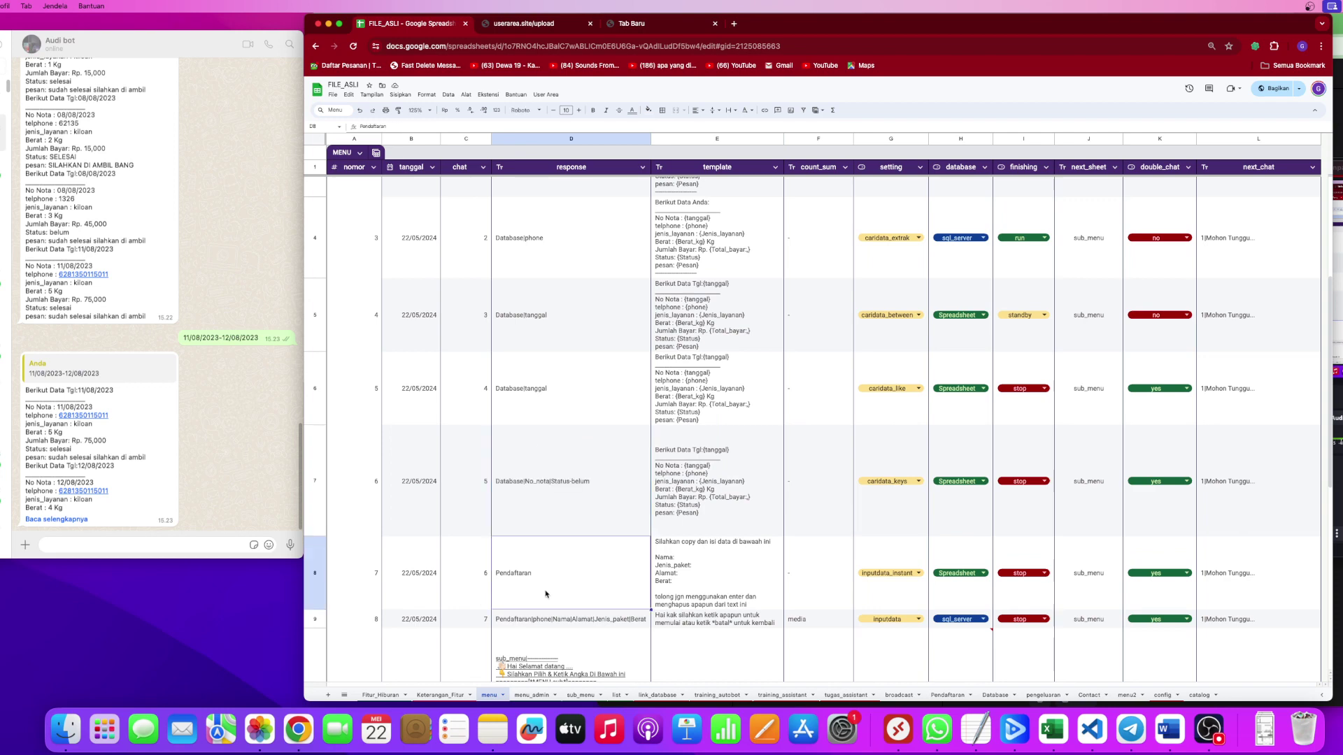
{"action": "left_click", "coordinate": [479, 581]}
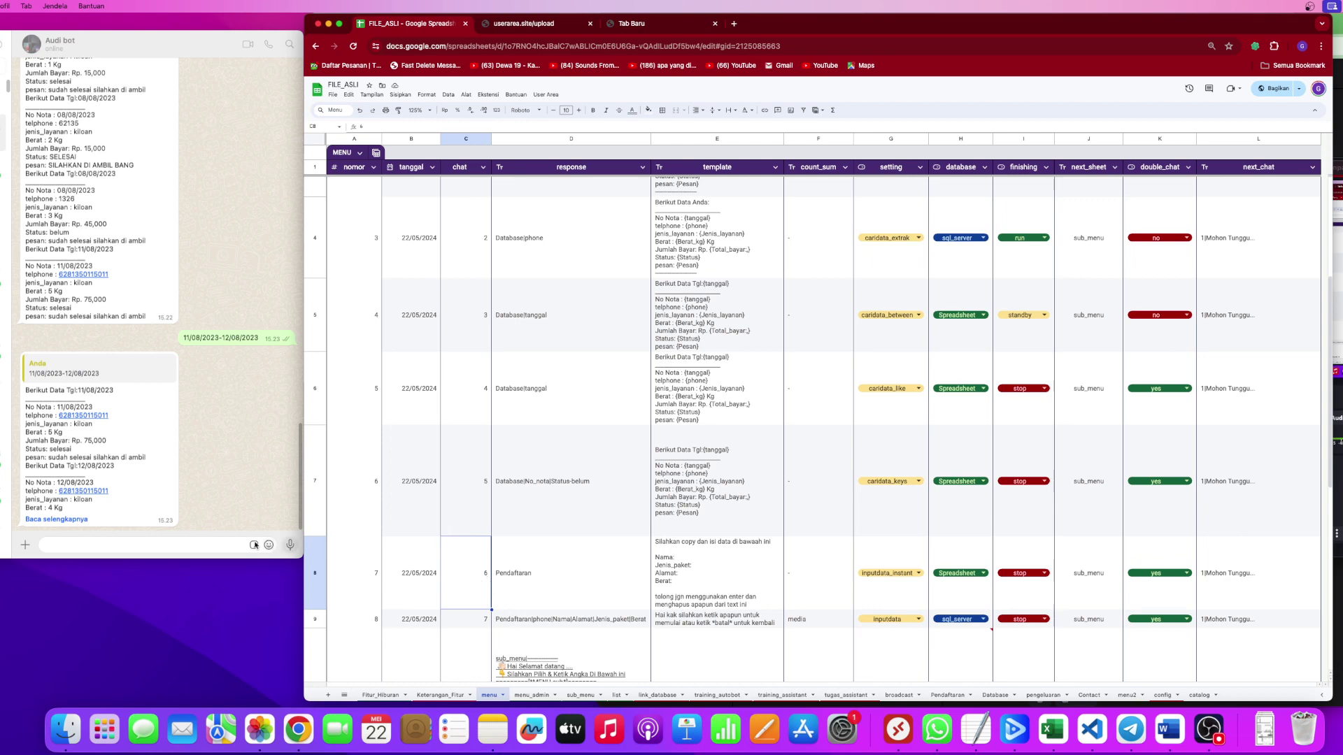
Send 'menu' to the WhatsApp bot.
{"action": "left_click", "coordinate": [183, 546]}
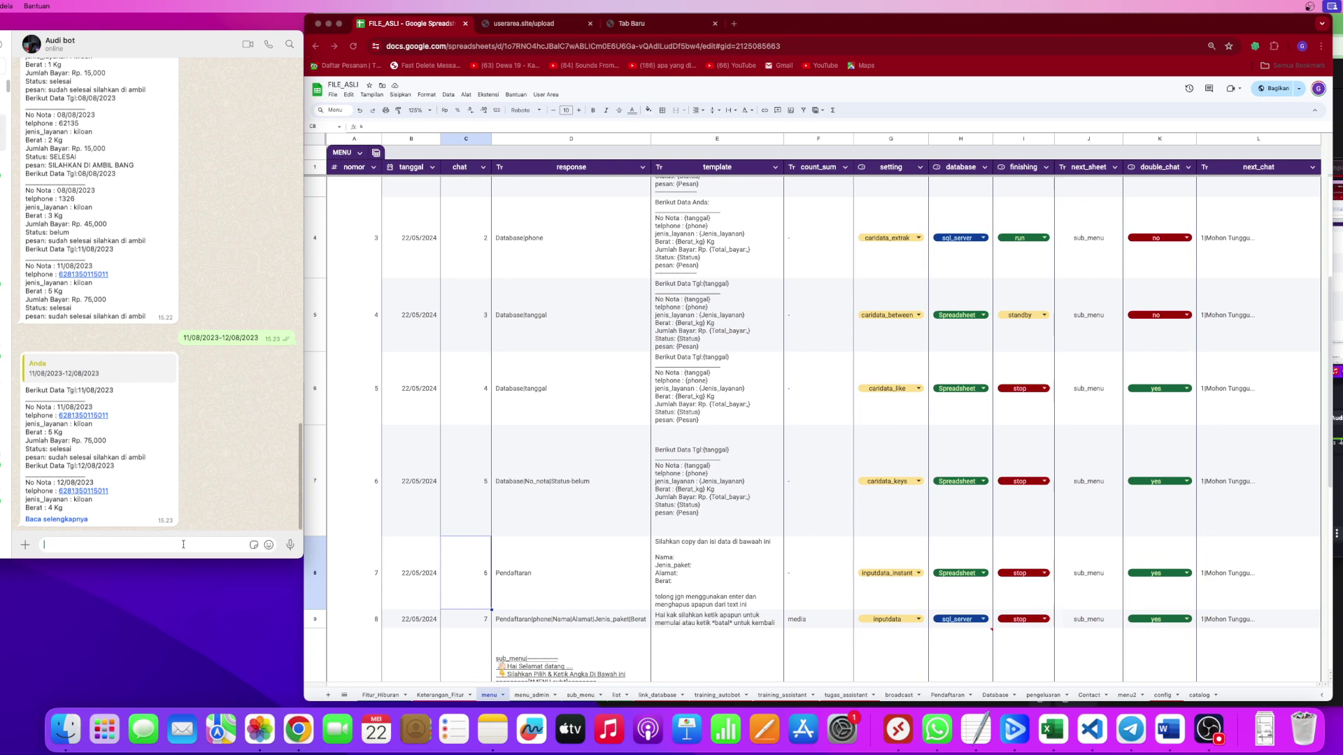
{"action": "type", "text": "menu"}
{"action": "left_click", "coordinate": [290, 545]}
Keep caridata_like's finishing value at stop in the I6 dropdown.
{"action": "left_click", "coordinate": [727, 459]}
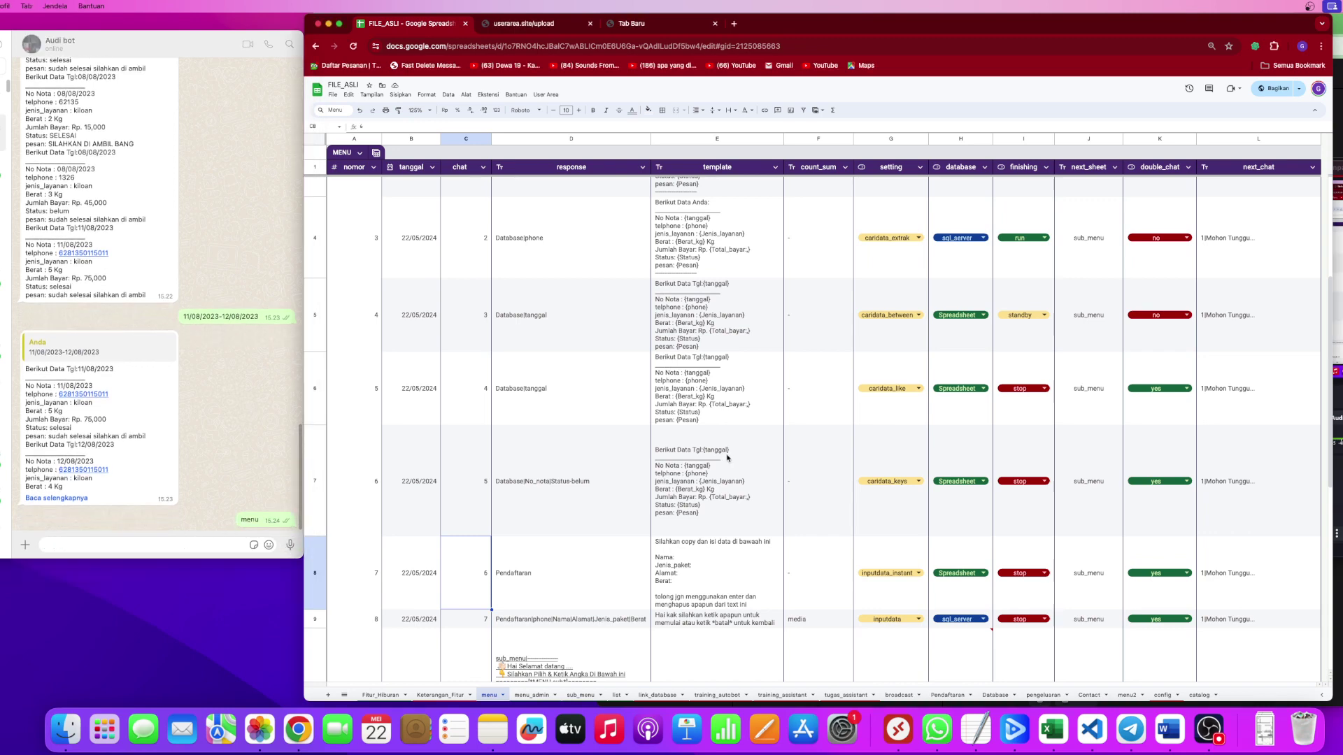
{"action": "left_click", "coordinate": [1032, 414]}
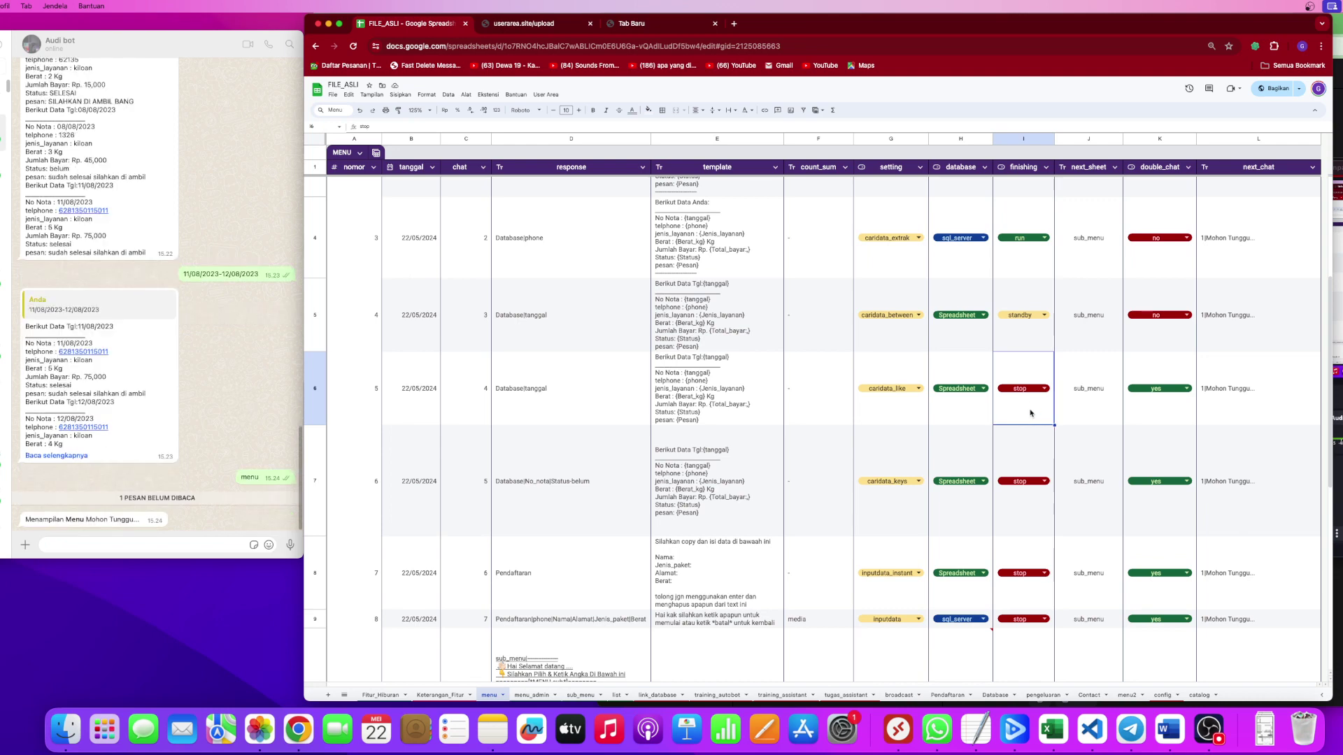
{"action": "left_click", "coordinate": [1030, 390]}
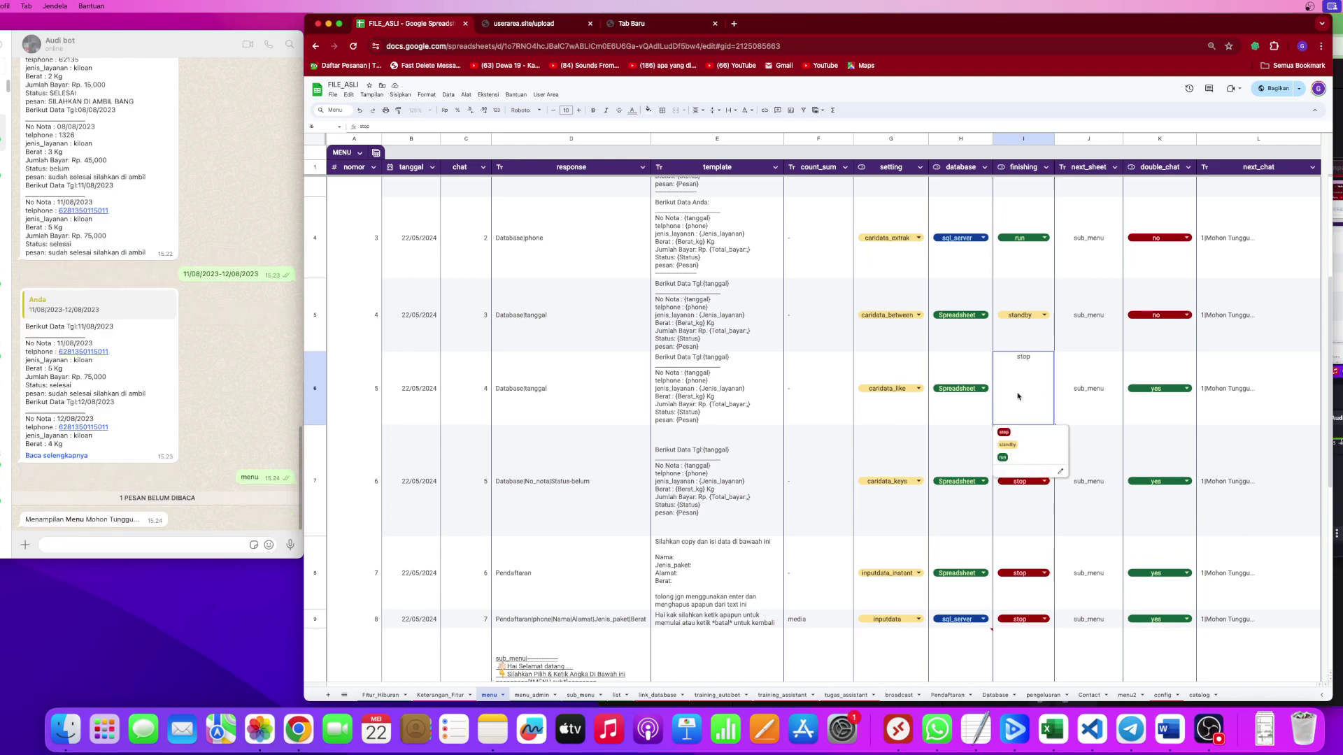
{"action": "left_click", "coordinate": [716, 396]}
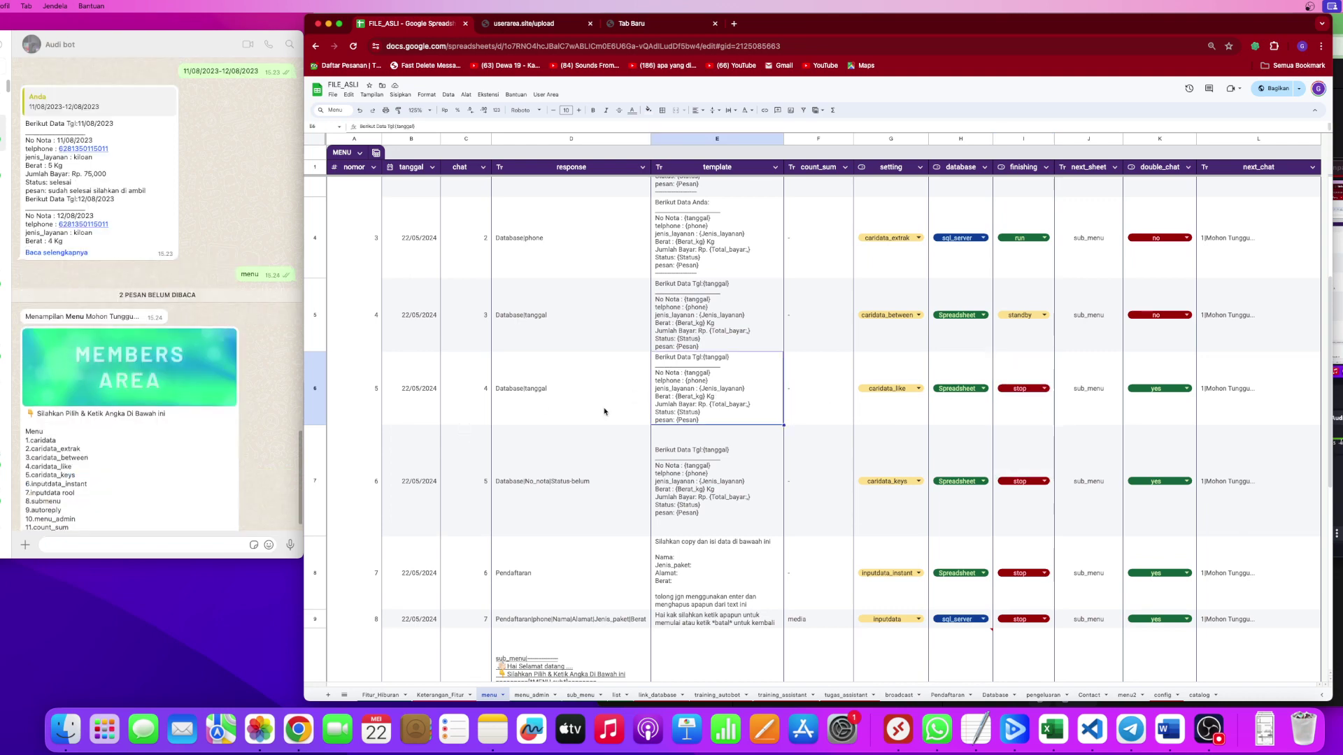
{"action": "left_click", "coordinate": [473, 559]}
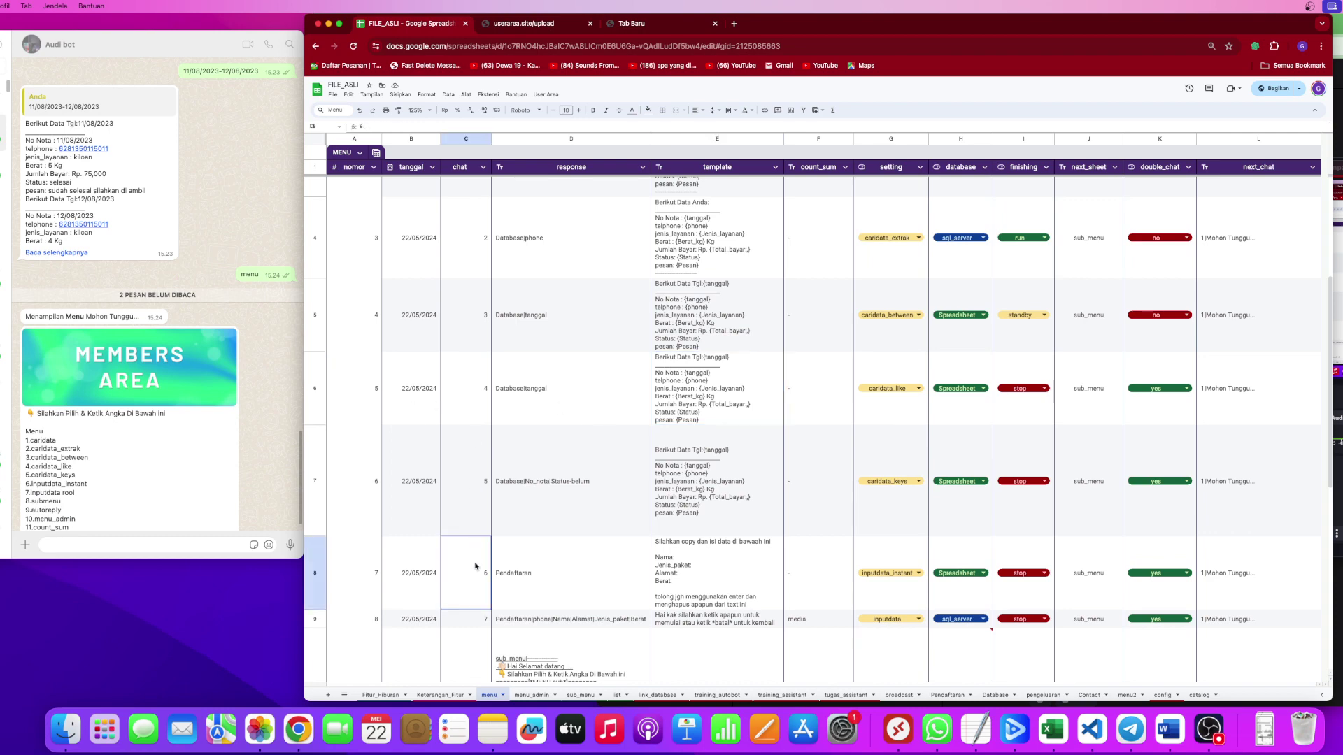
{"action": "left_click", "coordinate": [70, 547]}
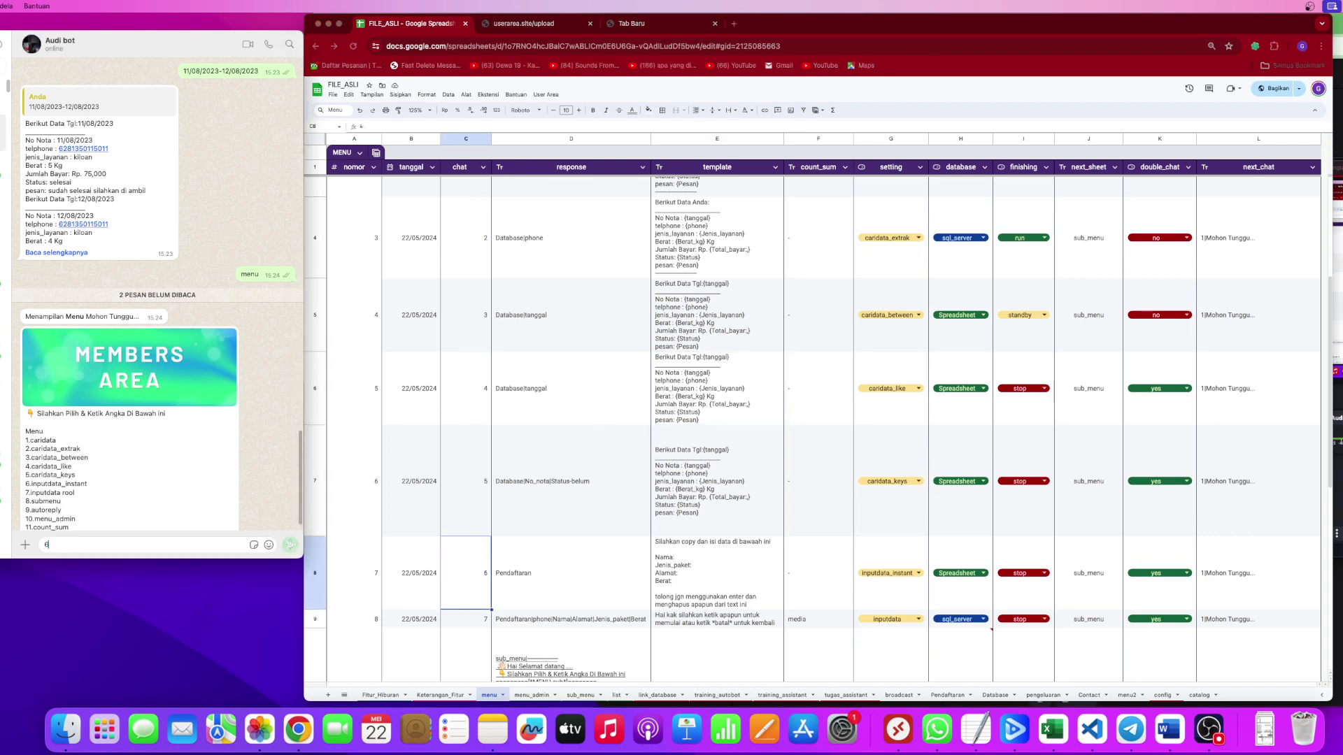
Send option 6 to the bot to request the Pendaftaran registration form.
{"action": "type", "text": "6"}
{"action": "key", "text": "Return"}
{"action": "scroll", "coordinate": [636, 512], "scroll_direction": "down", "scroll_amount": 5}
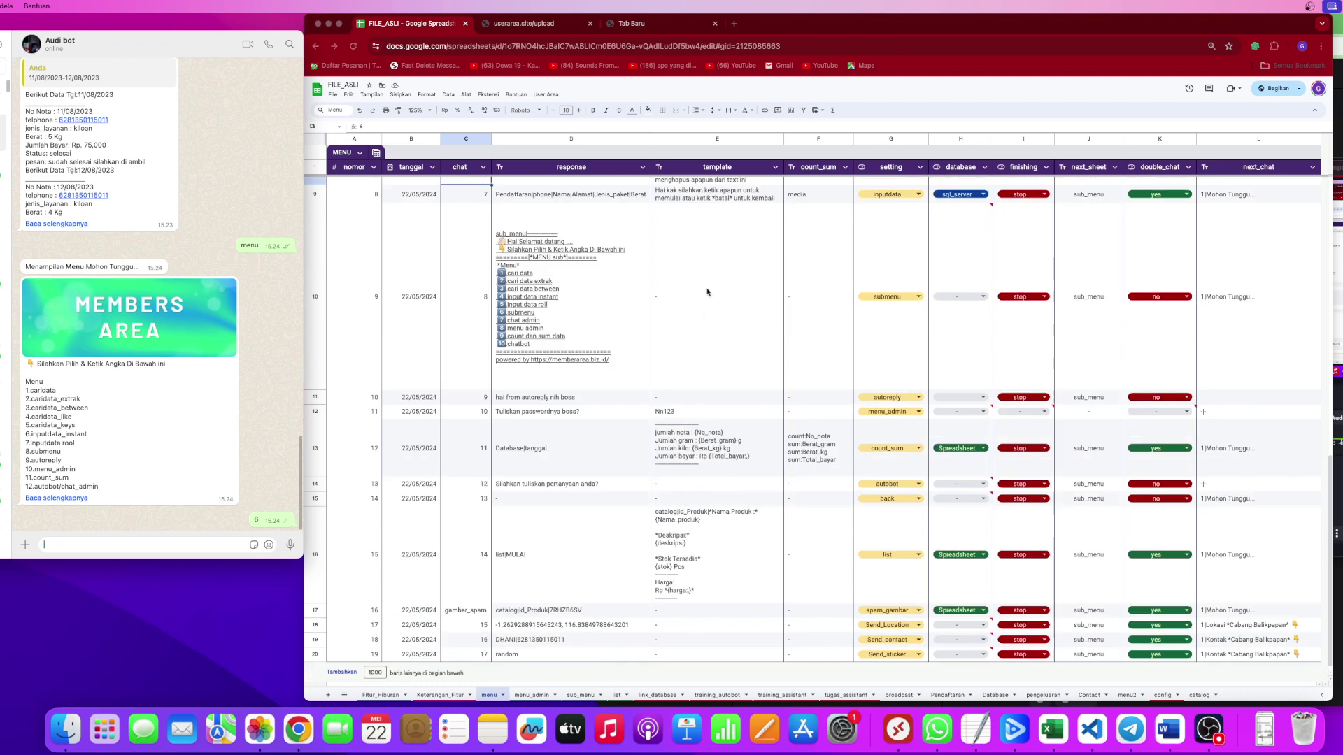
{"action": "scroll", "coordinate": [707, 291], "scroll_direction": "up", "scroll_amount": 3}
{"action": "left_click", "coordinate": [724, 450]}
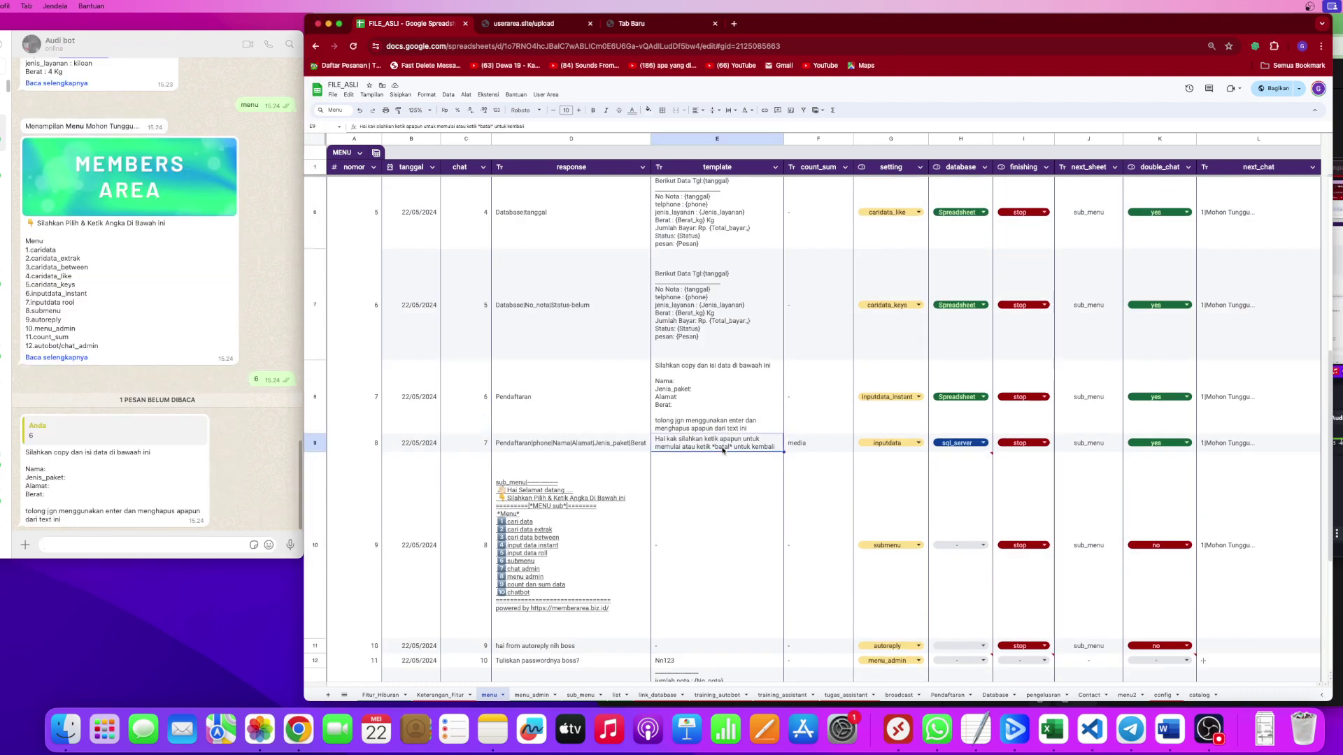
{"action": "left_click", "coordinate": [52, 496]}
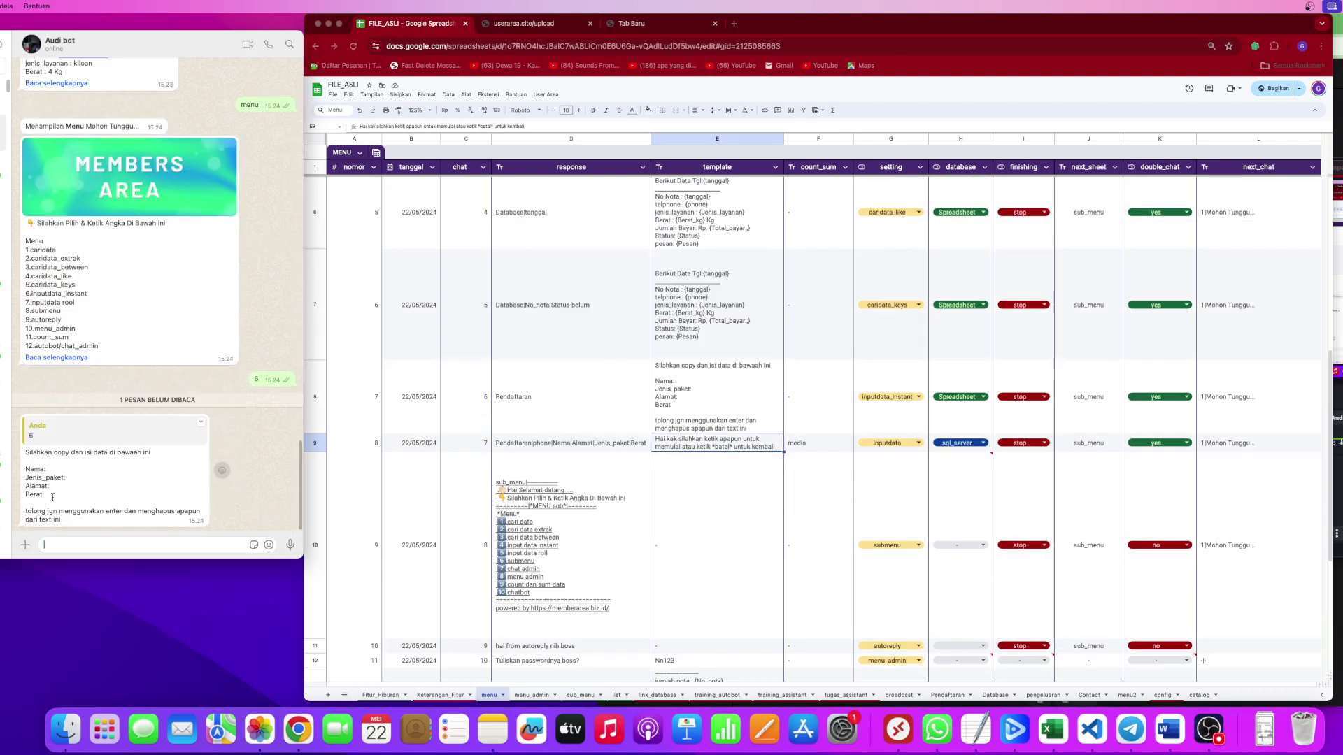
Copy the bot's Nama through Berat form lines into the message box.
{"action": "left_click_drag", "start_coordinate": [33, 452], "coordinate": [145, 454]}
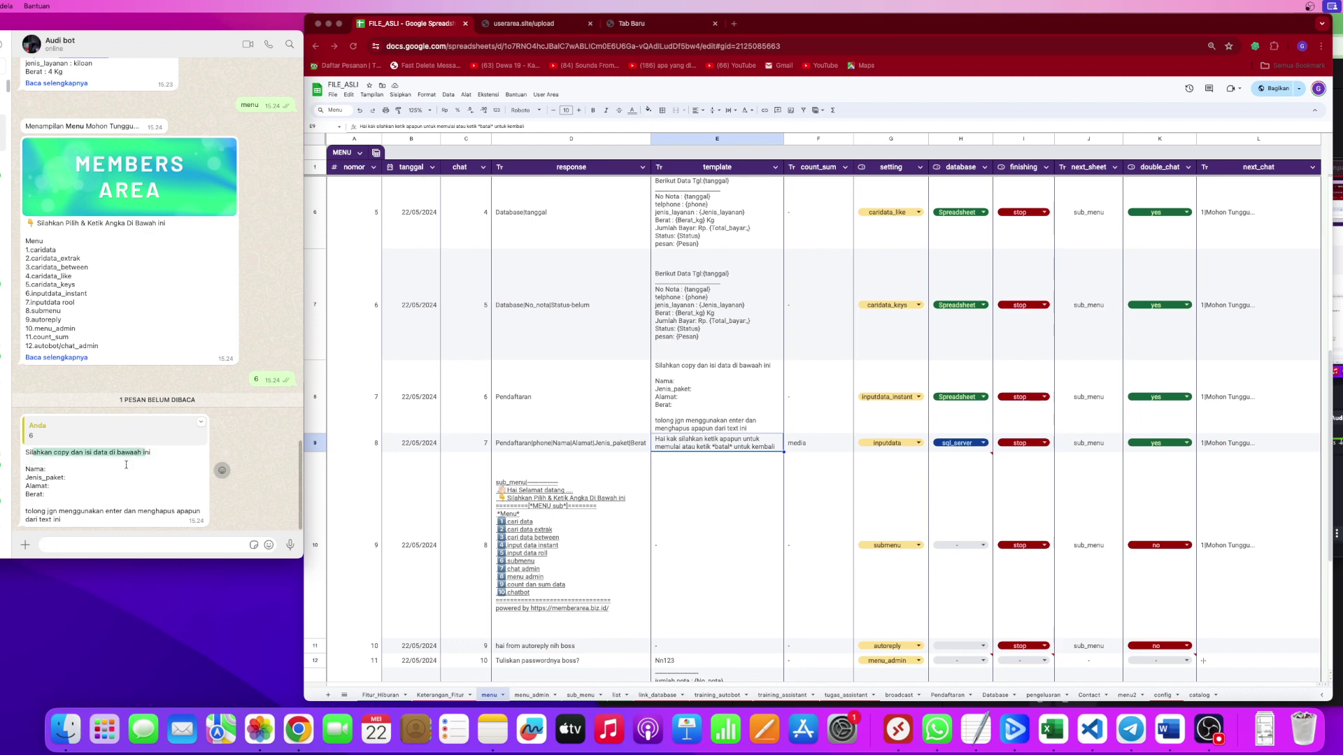
{"action": "left_click_drag", "start_coordinate": [25, 511], "coordinate": [57, 511]}
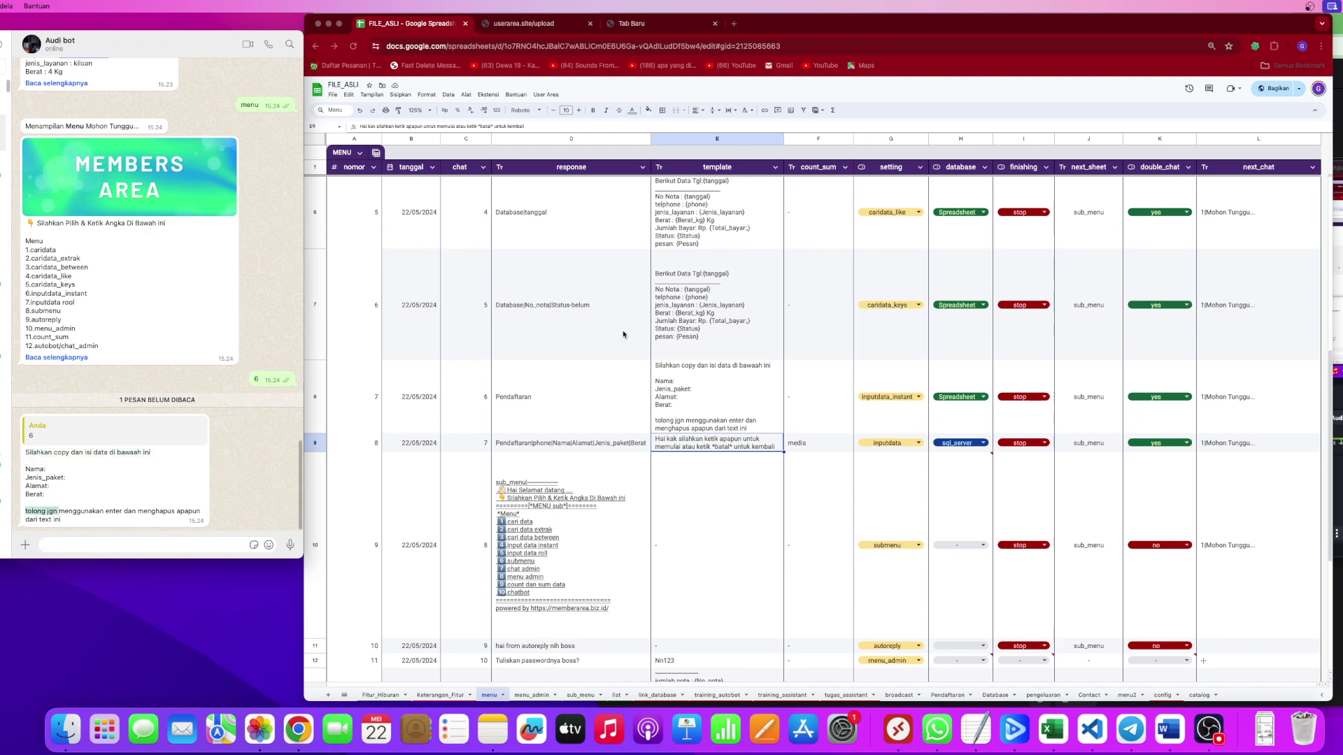
{"action": "left_click", "coordinate": [709, 400]}
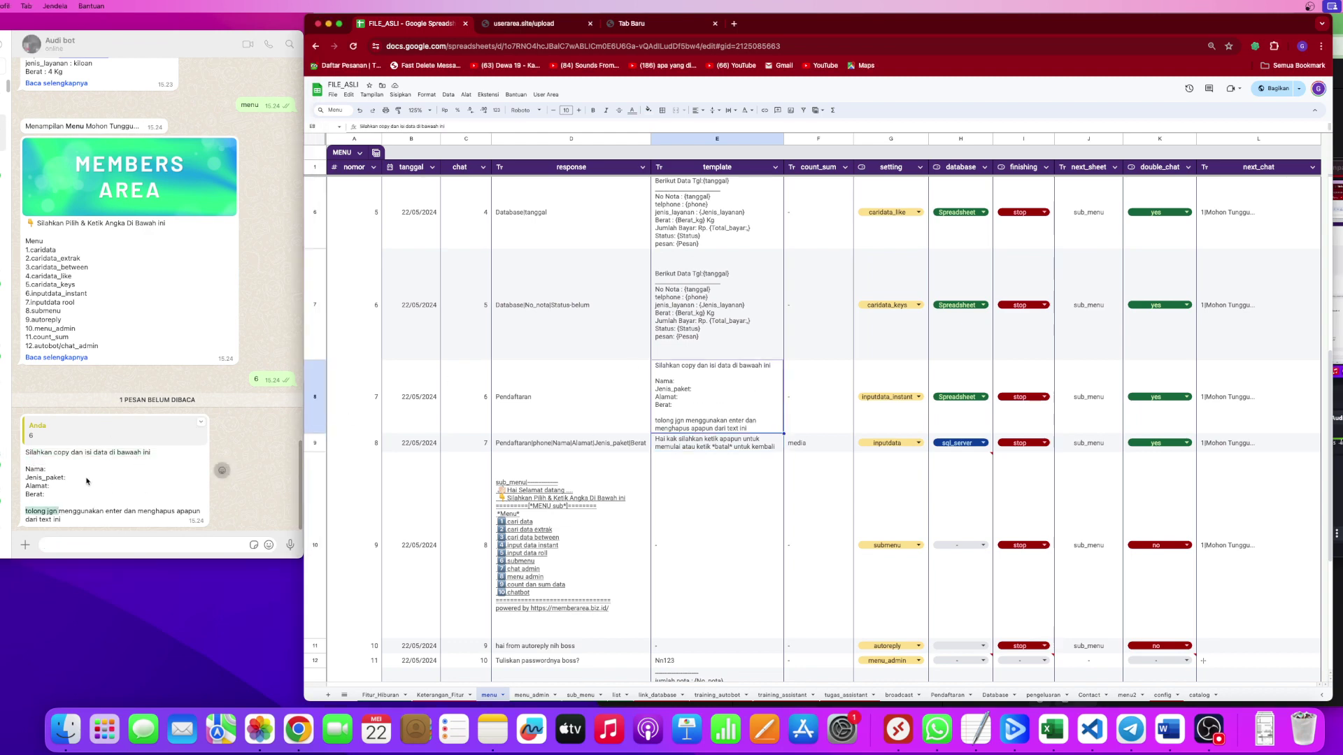
{"action": "left_click", "coordinate": [53, 492]}
{"action": "left_click", "coordinate": [52, 494]}
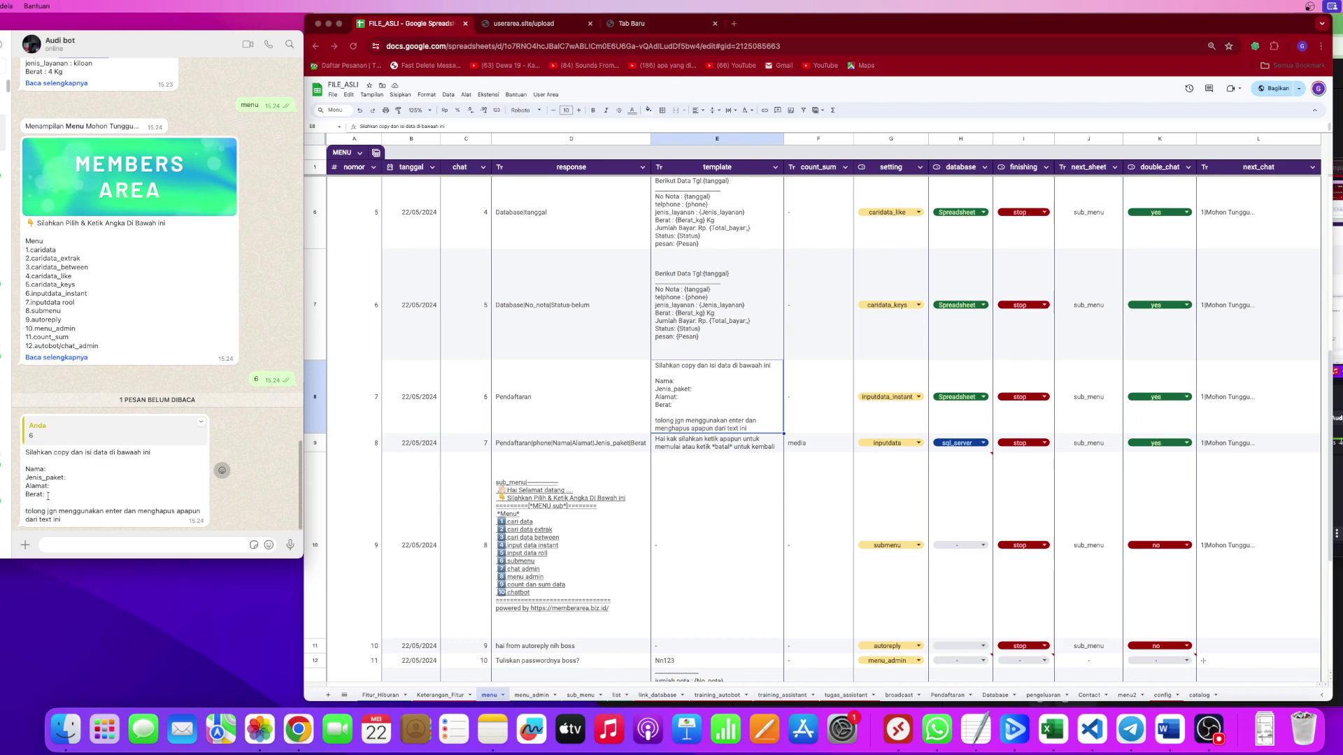
{"action": "left_click_drag", "start_coordinate": [49, 495], "coordinate": [25, 469]}
{"action": "left_click_drag", "start_coordinate": [67, 521], "coordinate": [21, 453]}
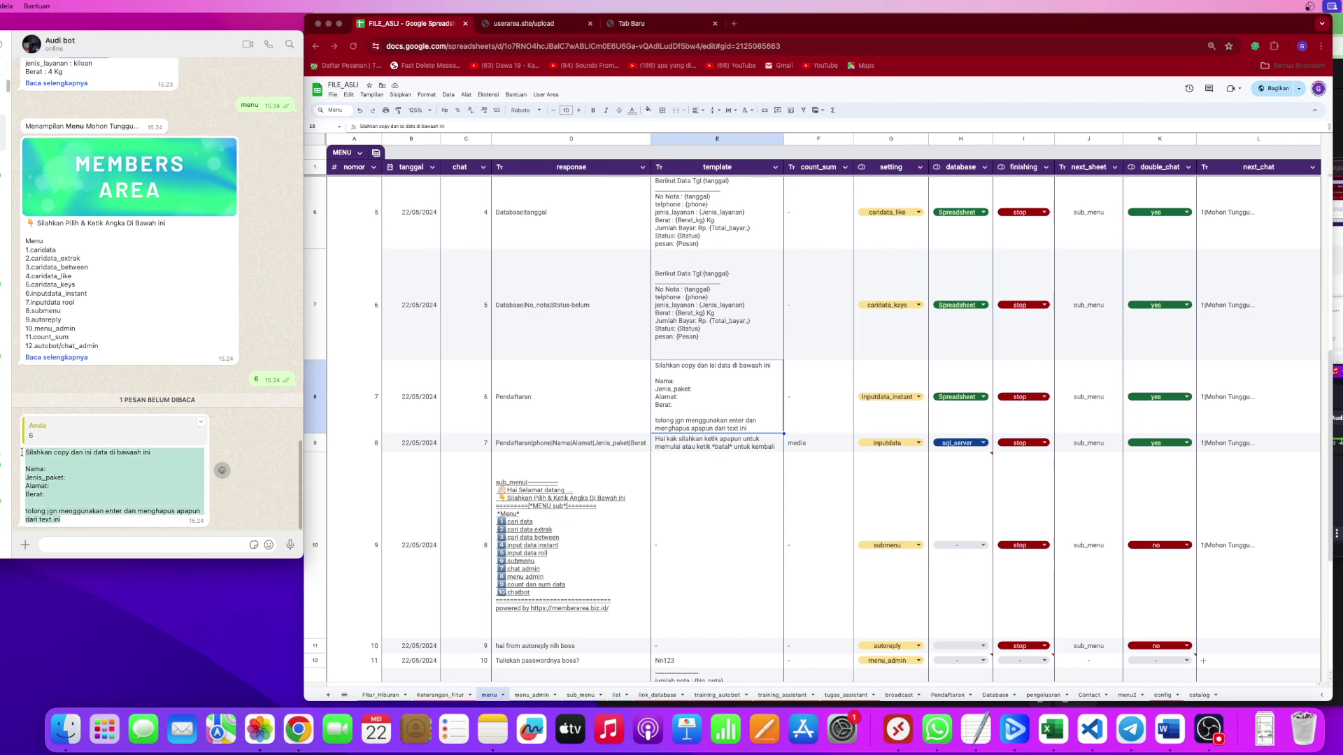
{"action": "left_click", "coordinate": [73, 489]}
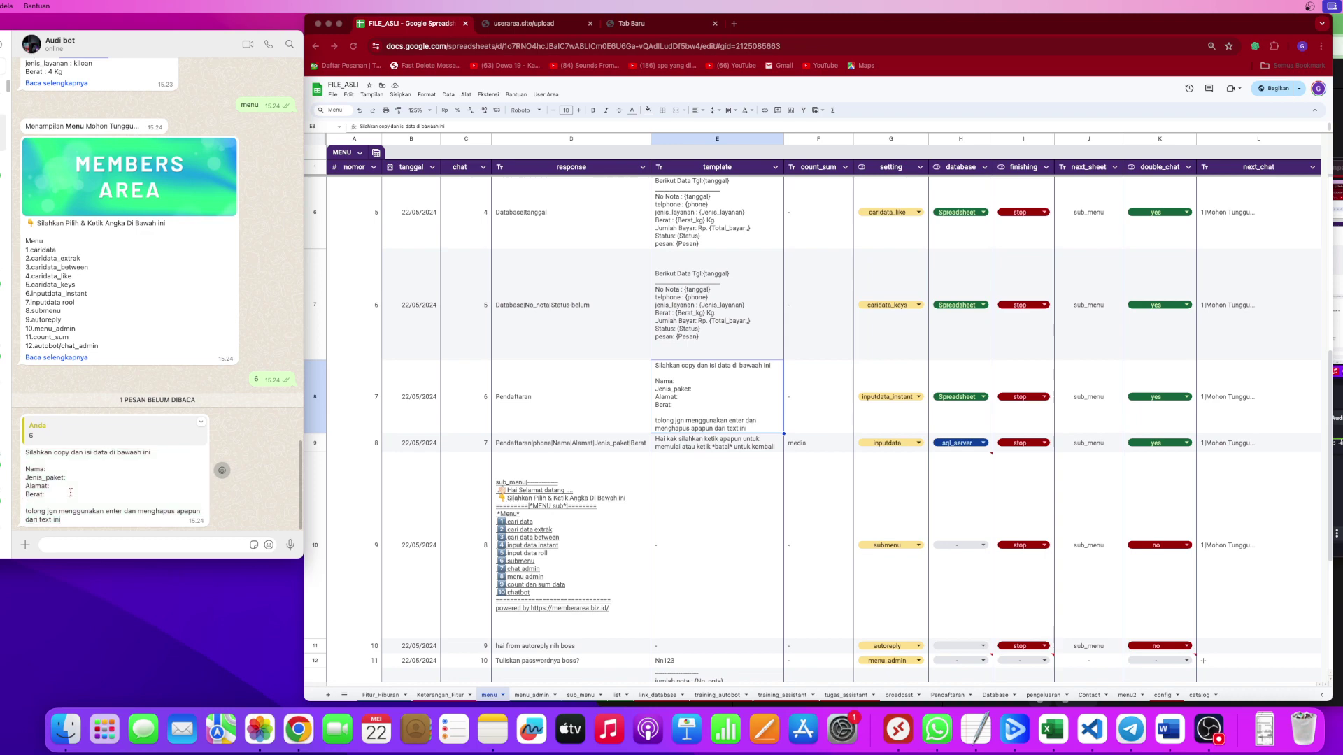
{"action": "left_click_drag", "start_coordinate": [45, 494], "coordinate": [23, 467]}
{"action": "key", "text": "super+c"}
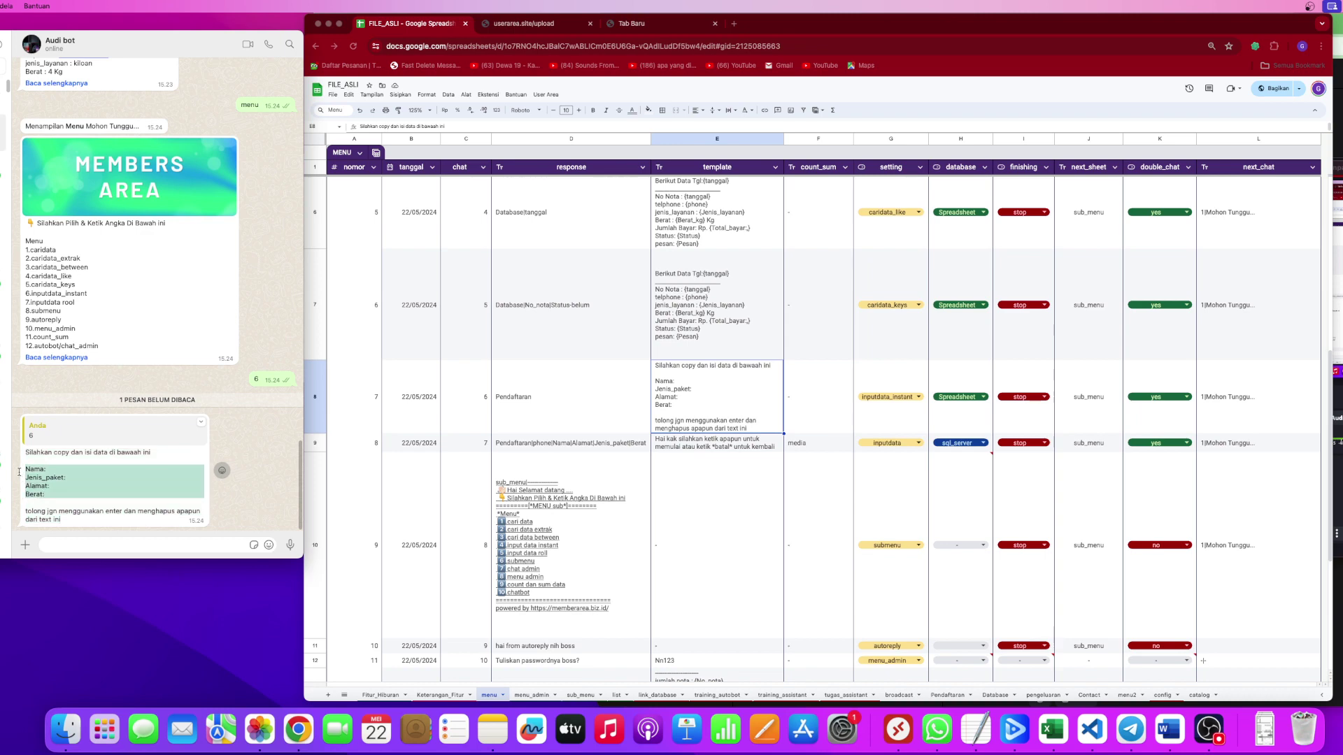
{"action": "left_click", "coordinate": [85, 545]}
{"action": "key", "text": "super+v"}
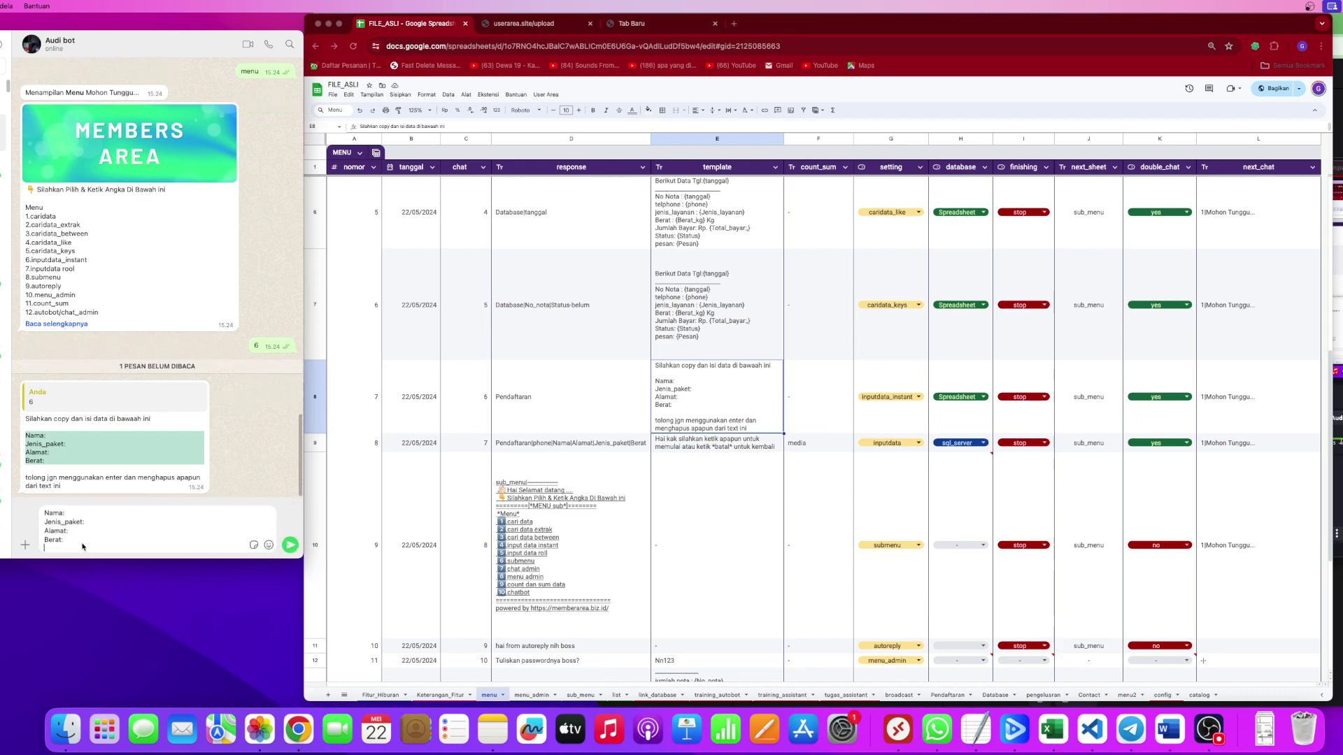
Fill in the form with Nama TSS, Jenis_paket TESS, Alamat TESSS and Berat TESS.
{"action": "left_click", "coordinate": [66, 511]}
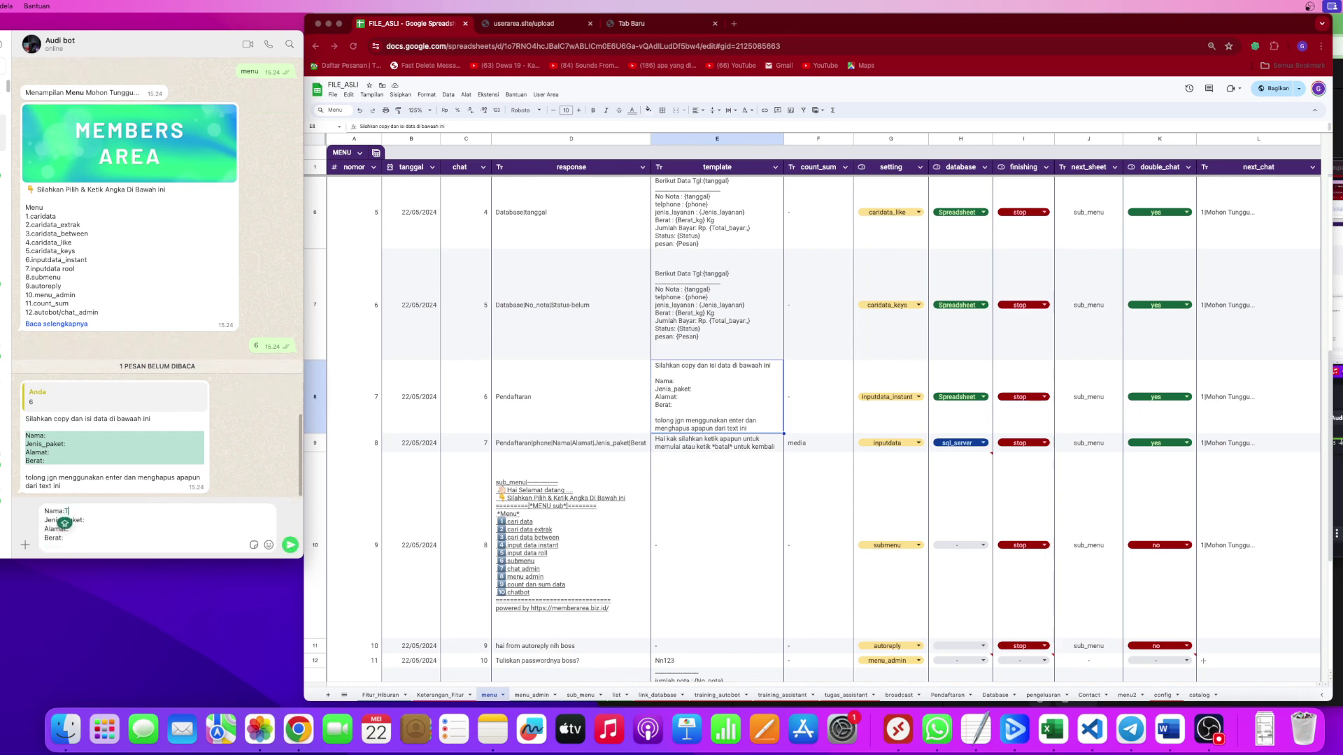
{"action": "type", "text": "TSS"}
{"action": "left_click", "coordinate": [98, 521]}
{"action": "type", "text": "TESSTSS"}
{"action": "key", "text": "Caps_Lock"}
{"action": "type", "text": "TESSS"}
{"action": "left_click", "coordinate": [69, 529]}
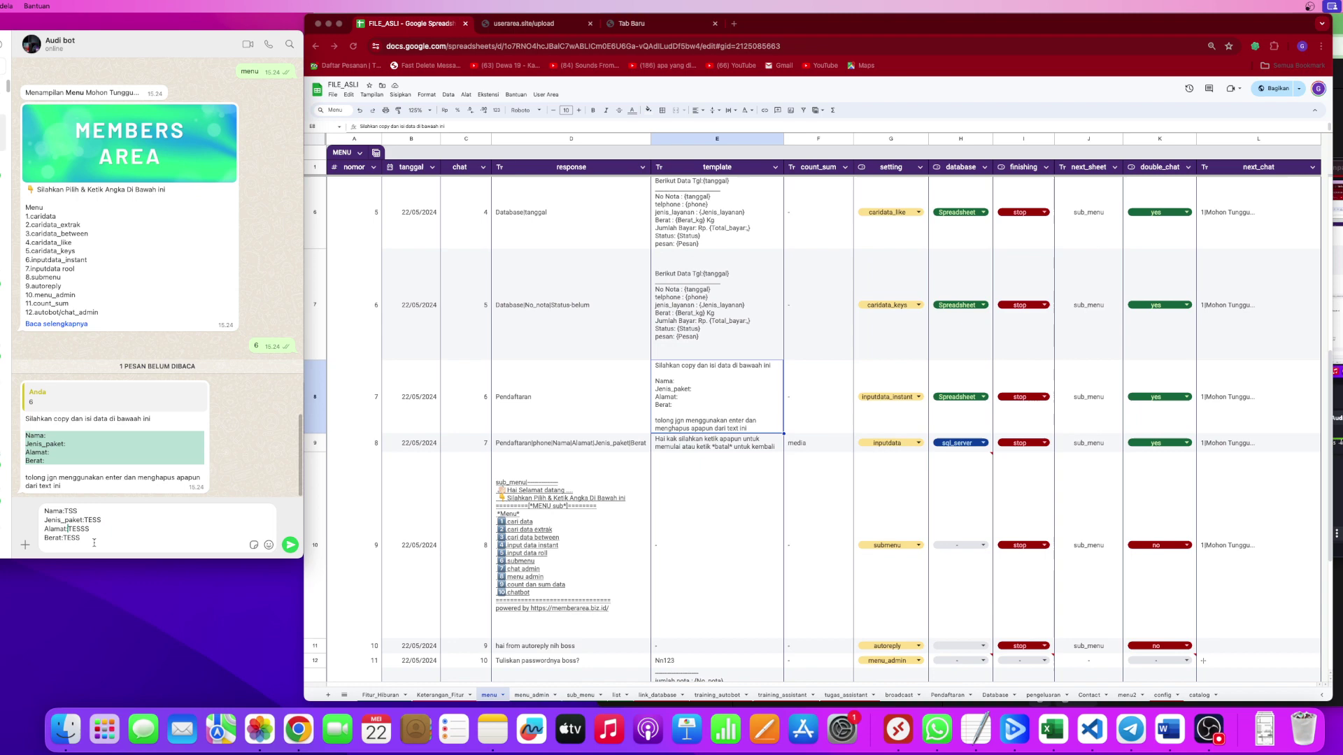
{"action": "left_click", "coordinate": [146, 524]}
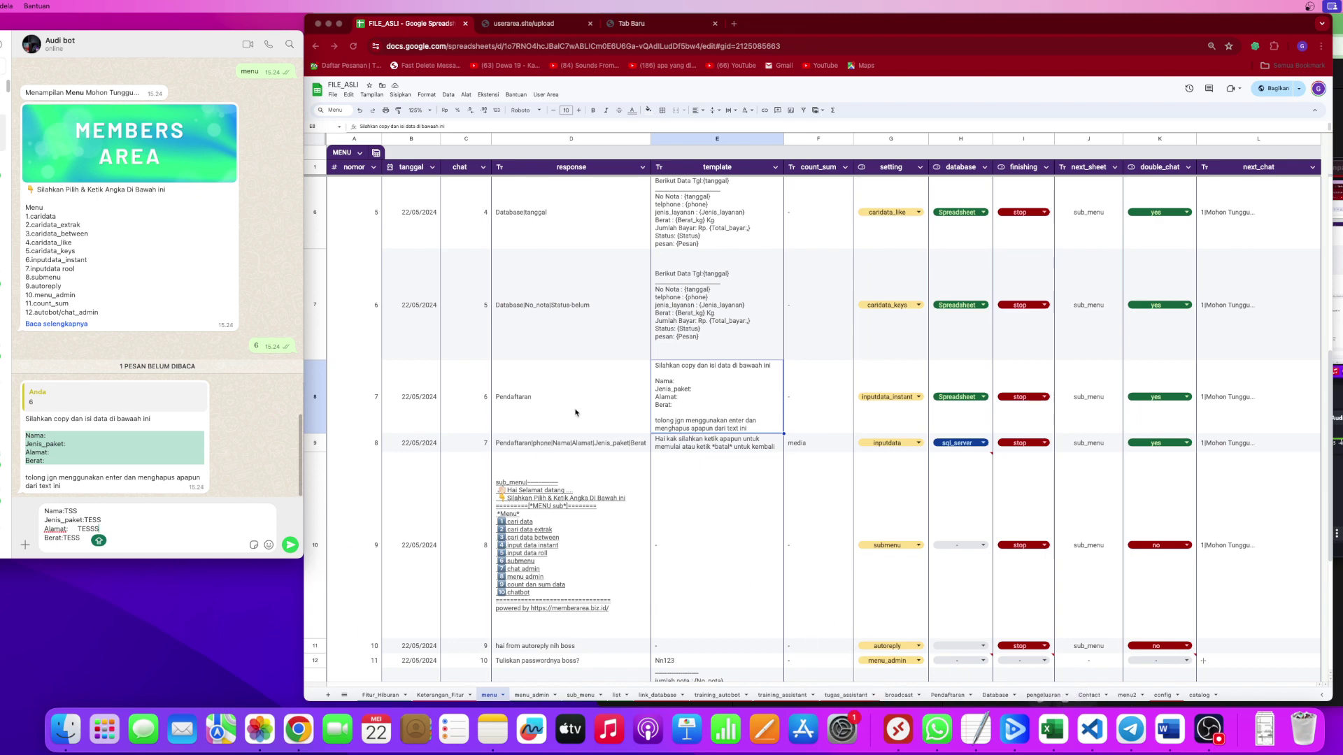
{"action": "left_click", "coordinate": [575, 412]}
{"action": "left_click", "coordinate": [504, 404]}
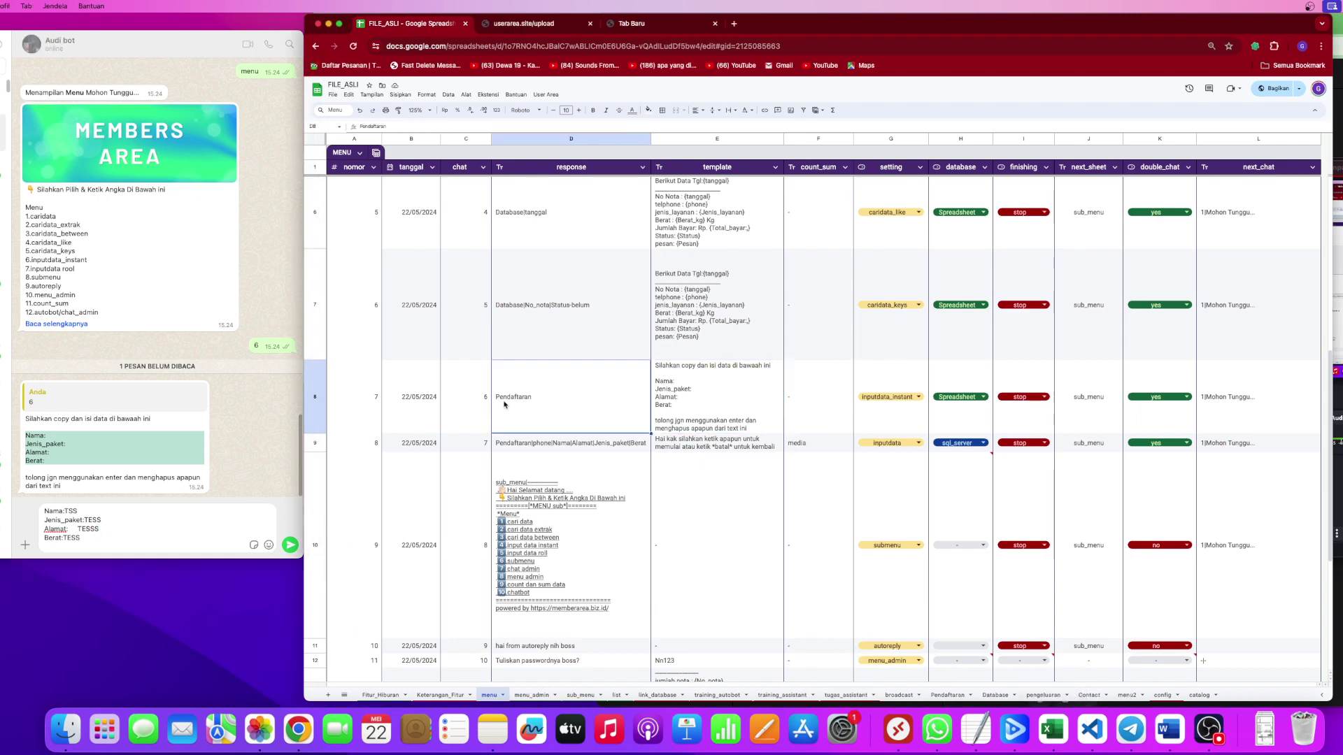
Send the filled registration form and check the nota number in the bot's confirmation.
{"action": "left_click", "coordinate": [940, 695]}
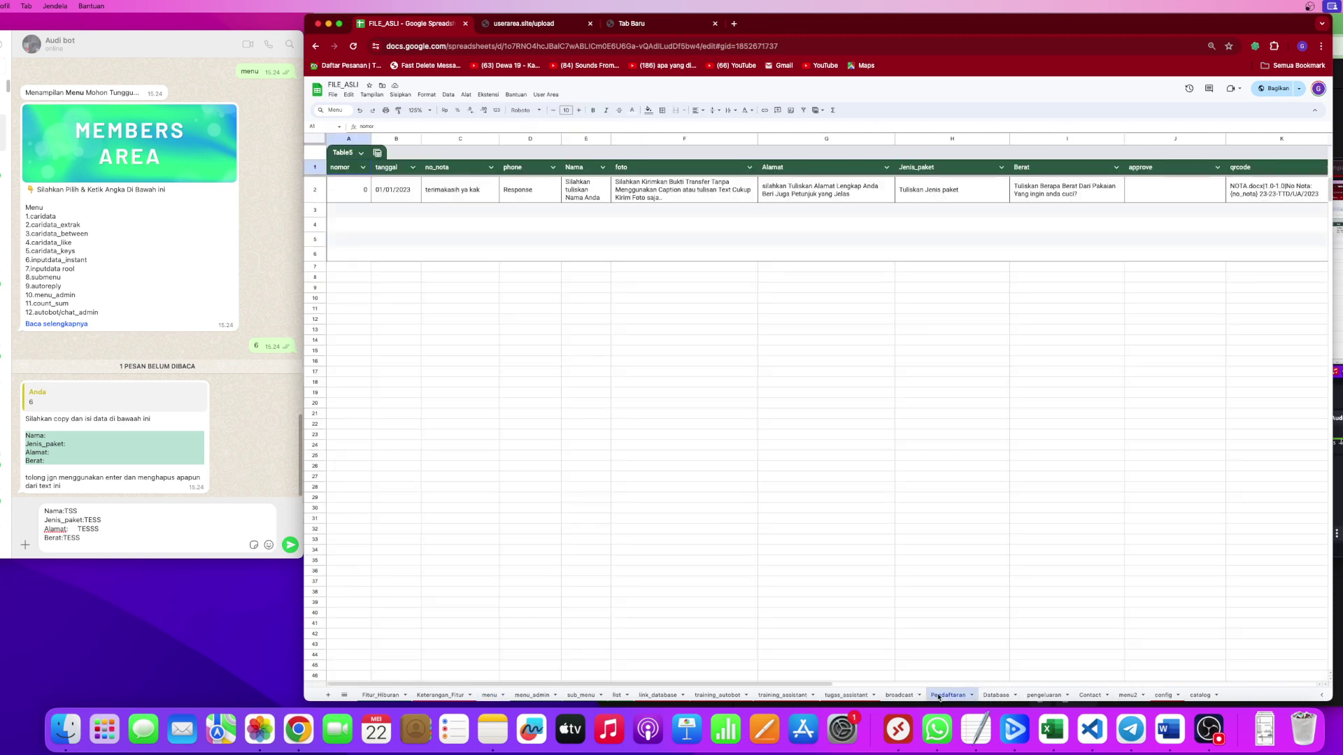
{"action": "left_click", "coordinate": [586, 466]}
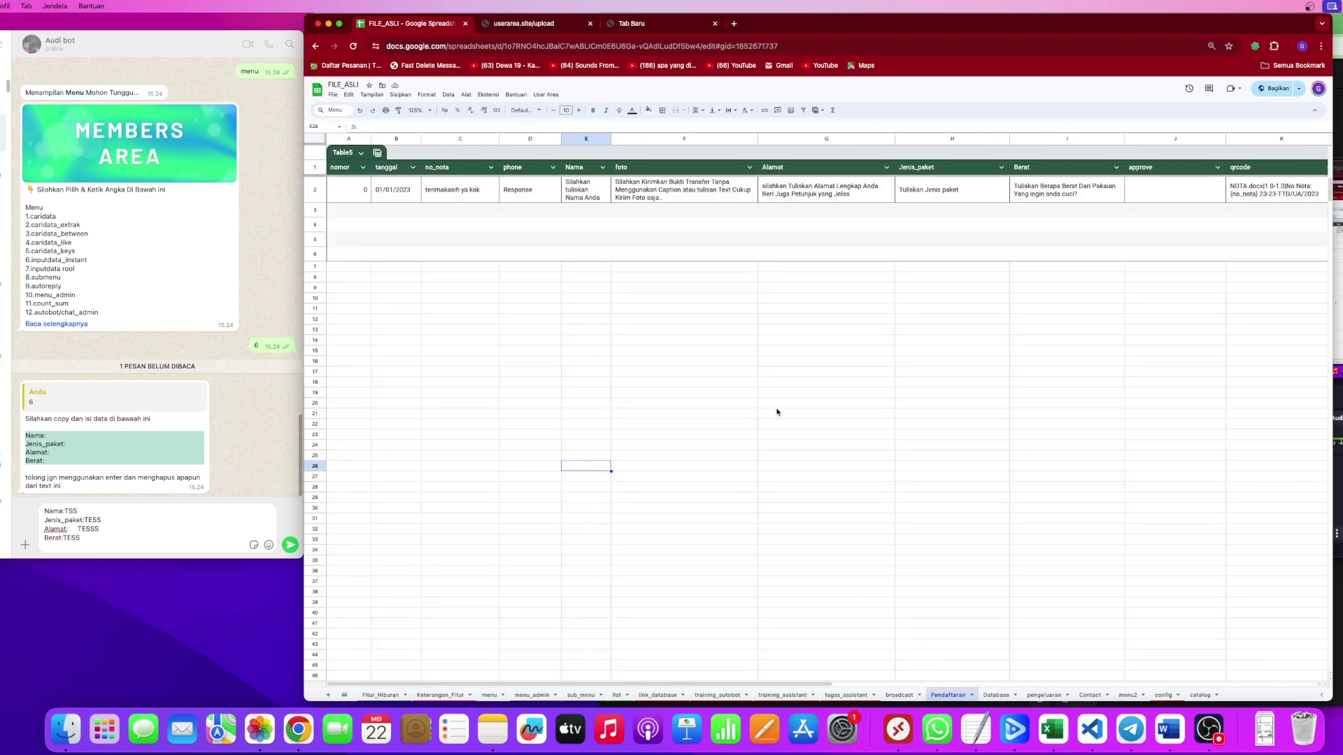
{"action": "left_click", "coordinate": [290, 545]}
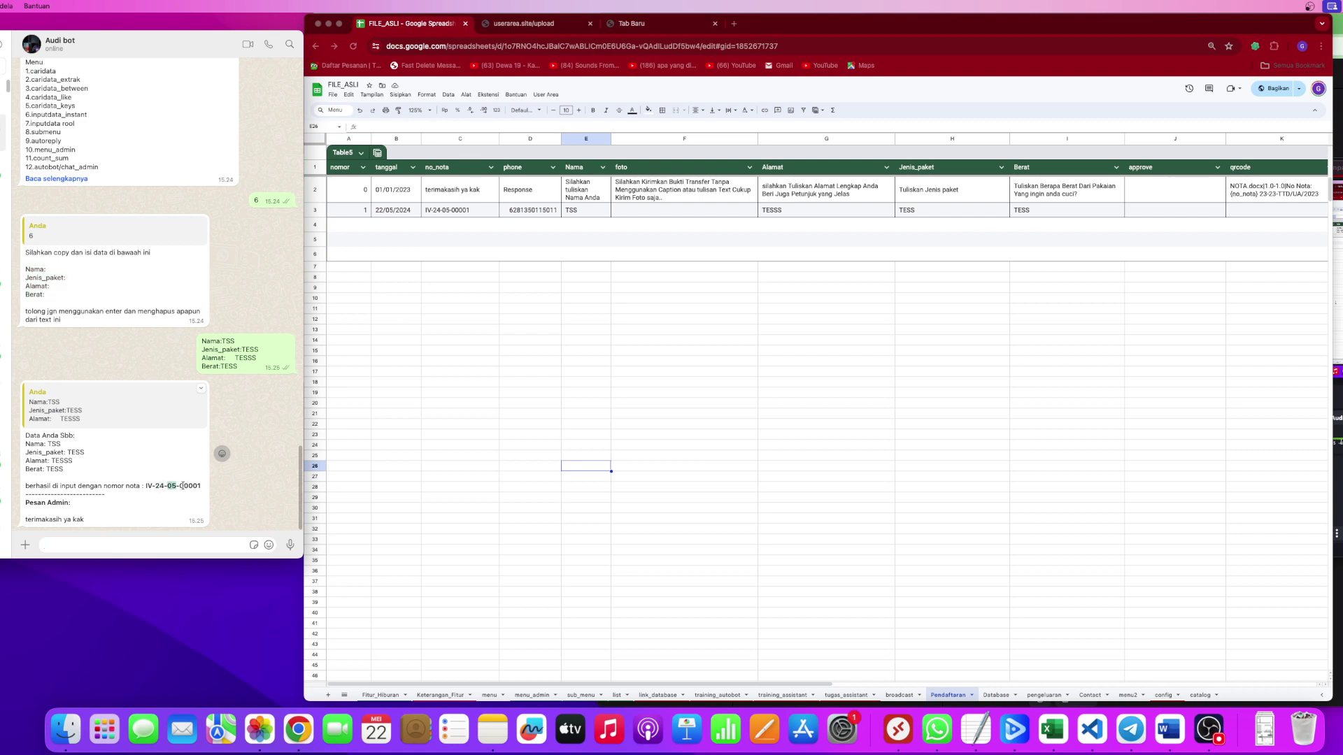
{"action": "left_click_drag", "start_coordinate": [179, 485], "coordinate": [200, 486]}
{"action": "left_click", "coordinate": [169, 502]}
{"action": "left_click_drag", "start_coordinate": [85, 519], "coordinate": [31, 519]}
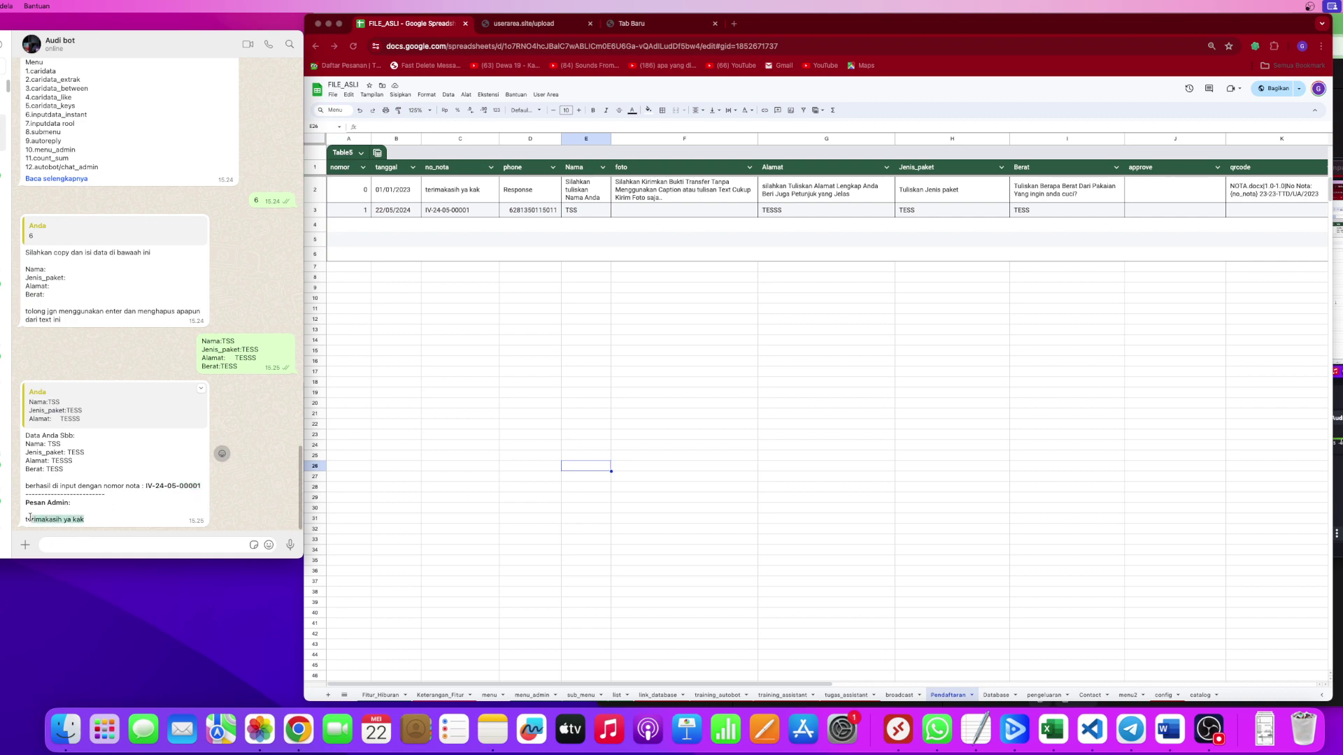
Check the C2 thank-you text and the row 2 prompts through the K2 qrcode nota template.
{"action": "double_click", "coordinate": [466, 193]}
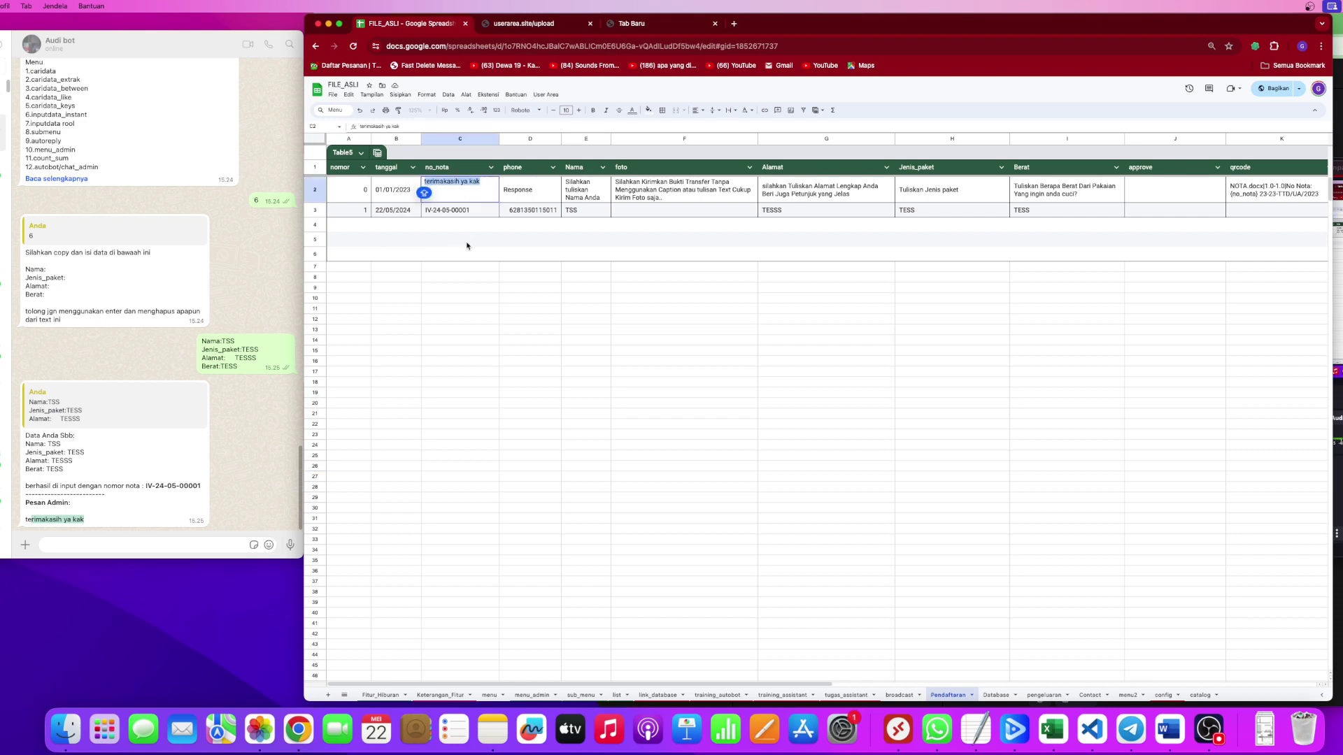
{"action": "left_click", "coordinate": [523, 259]}
{"action": "left_click", "coordinate": [686, 191]}
{"action": "left_click", "coordinate": [822, 189]}
{"action": "left_click", "coordinate": [986, 192]}
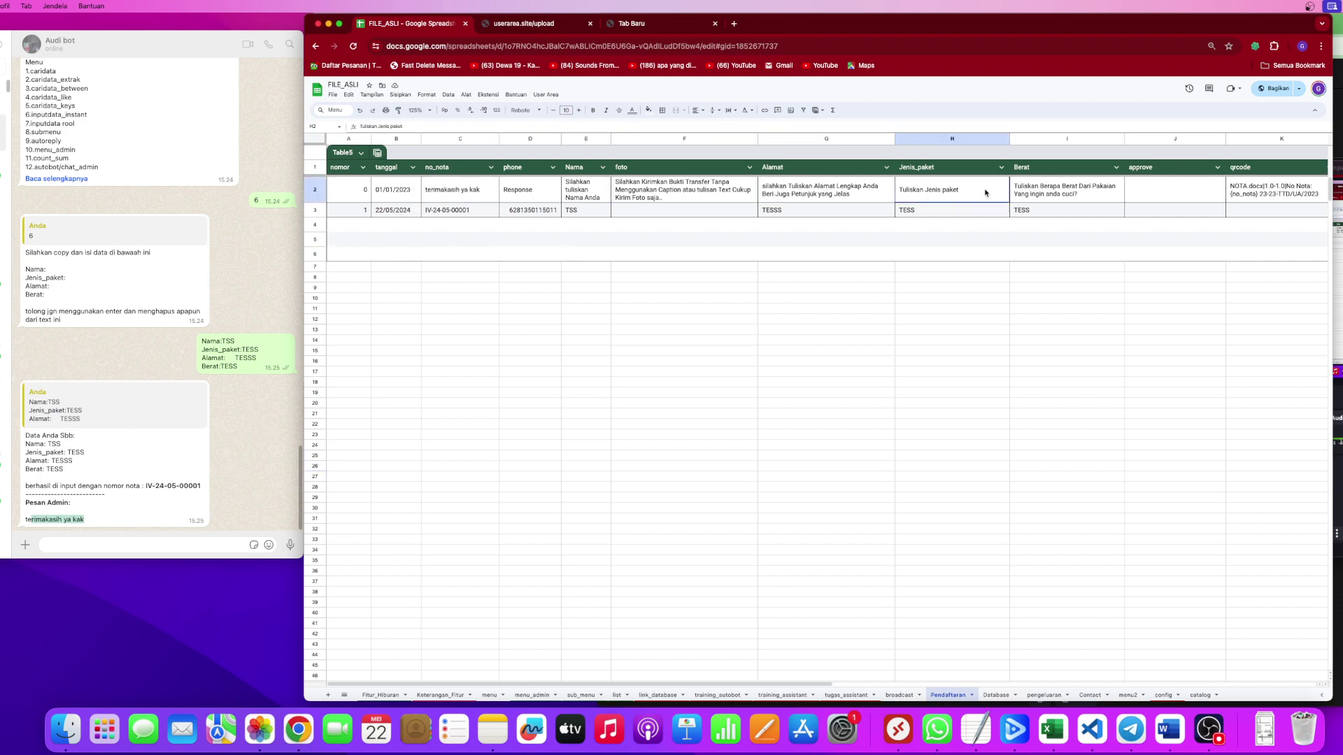
{"action": "left_click", "coordinate": [1104, 192]}
{"action": "left_click", "coordinate": [1277, 195]}
{"action": "left_click", "coordinate": [1045, 333]}
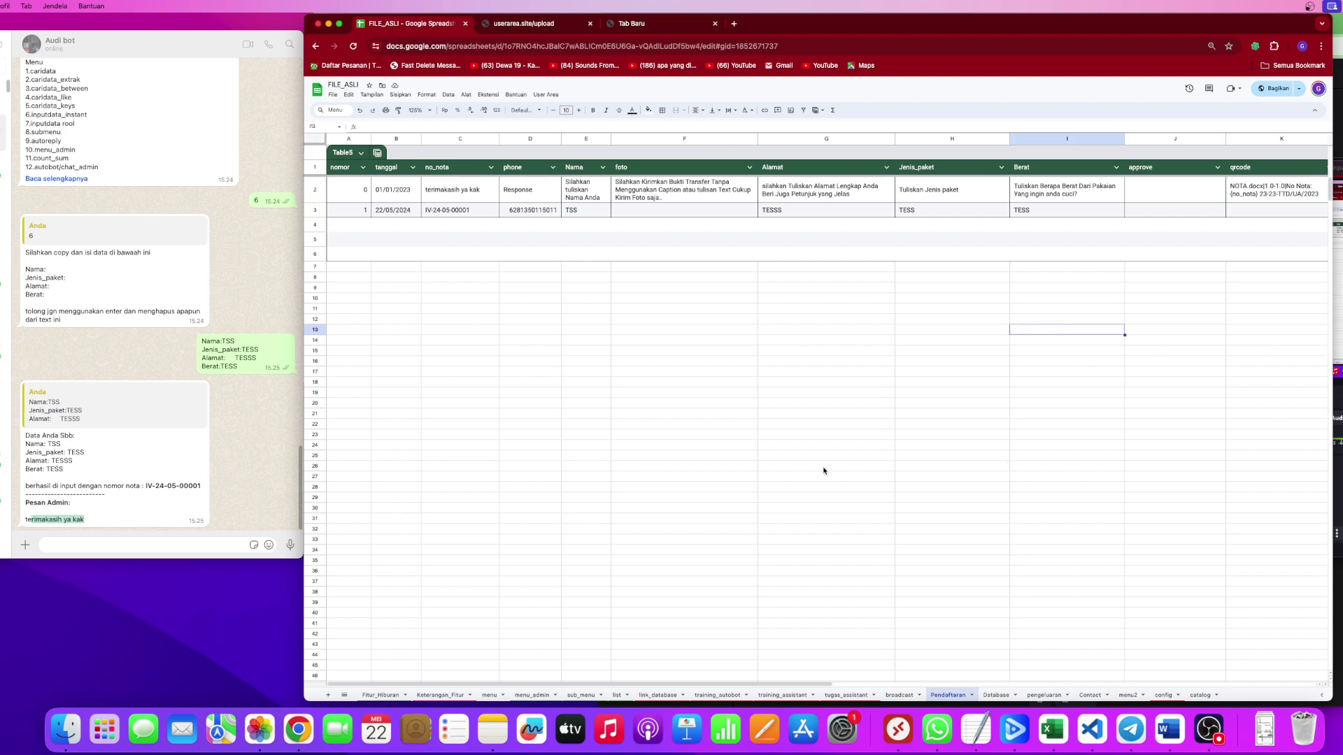
{"action": "left_click", "coordinate": [489, 695]}
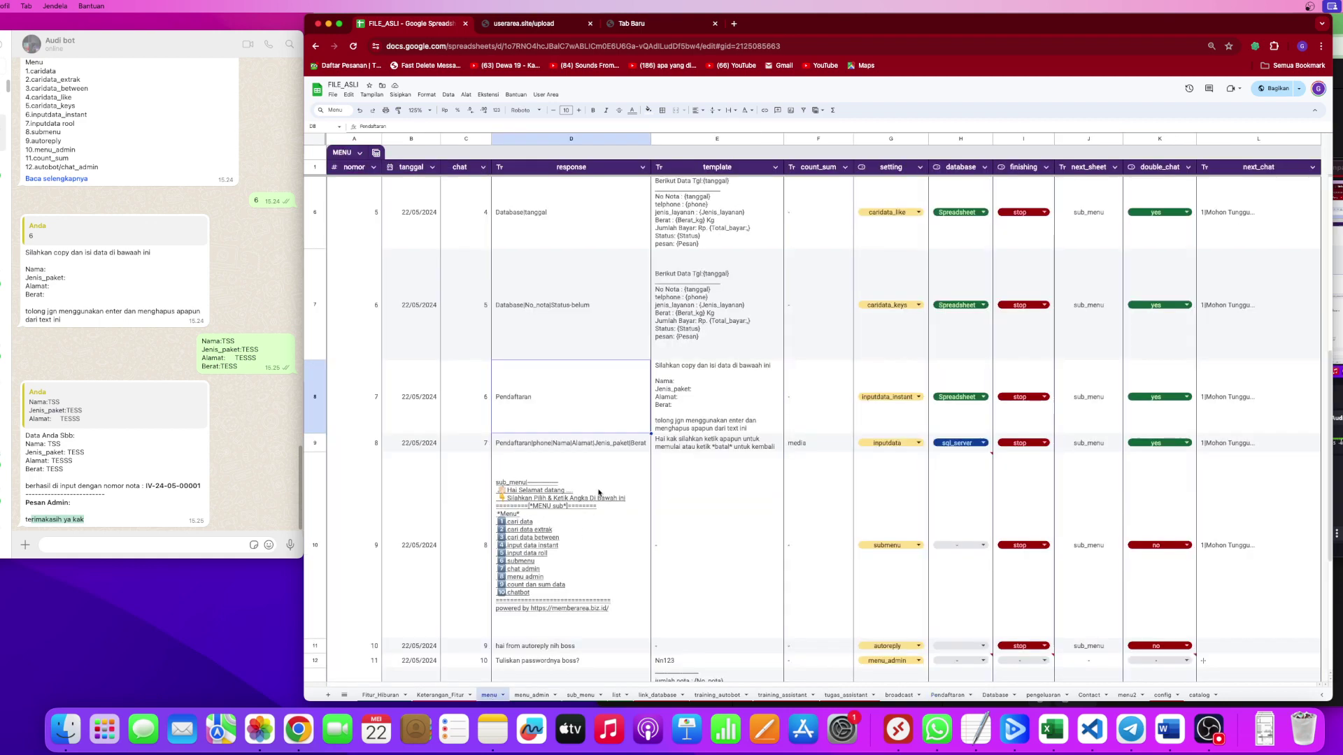
Run Upload Template from the User Area add-on menu.
{"action": "mouse_move", "coordinate": [598, 493]}
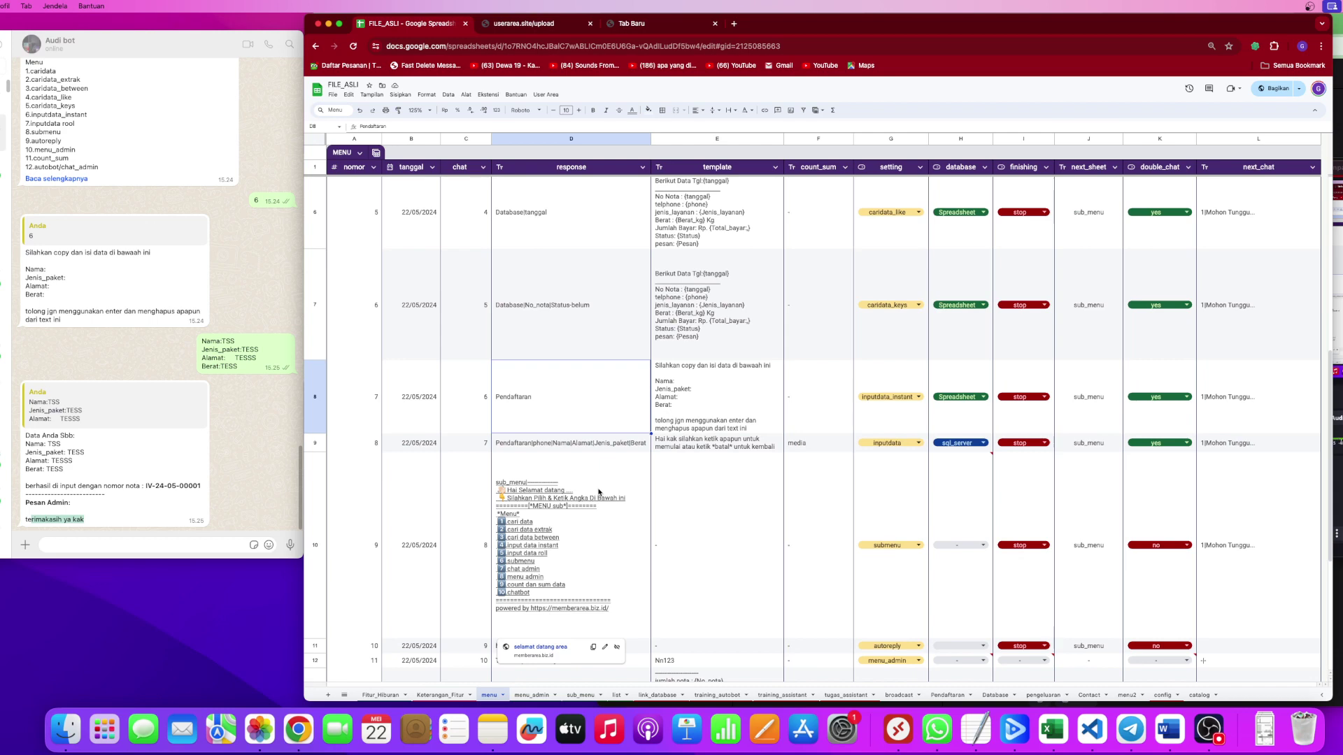
{"action": "left_click", "coordinate": [545, 94]}
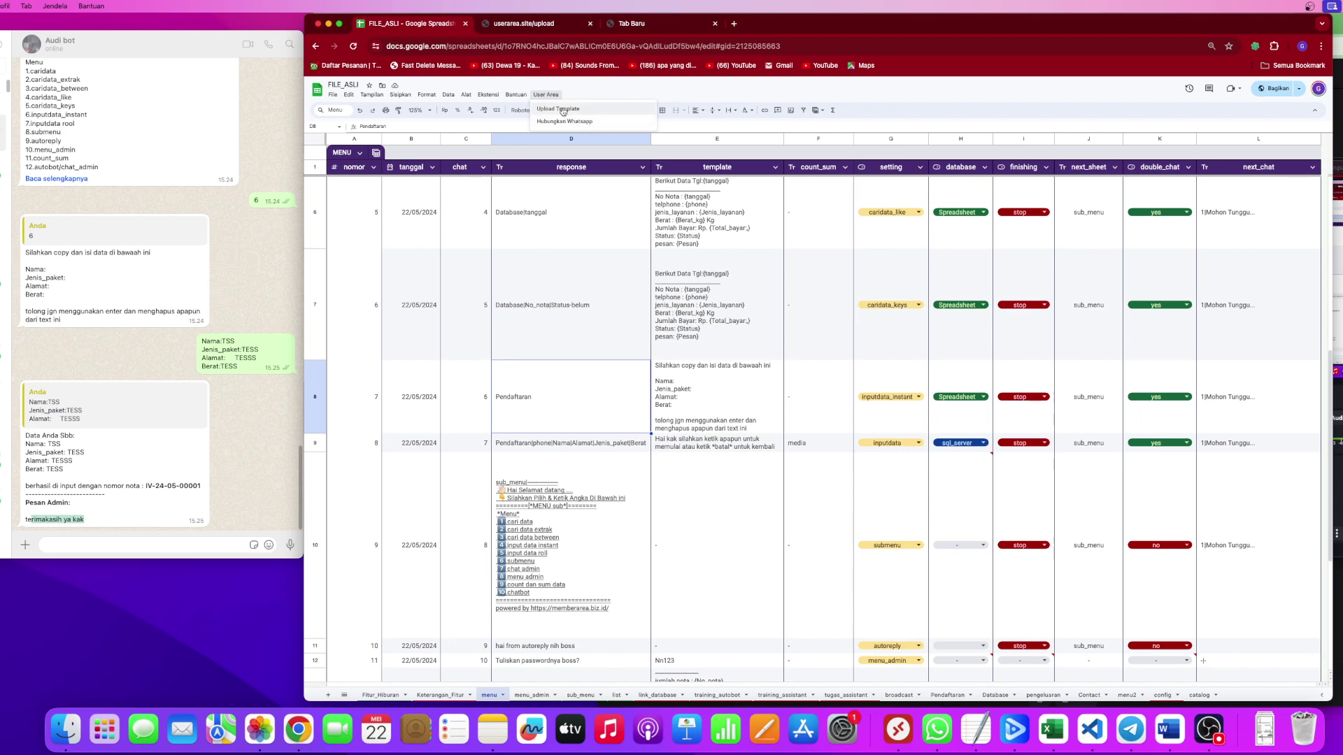
{"action": "left_click", "coordinate": [563, 110]}
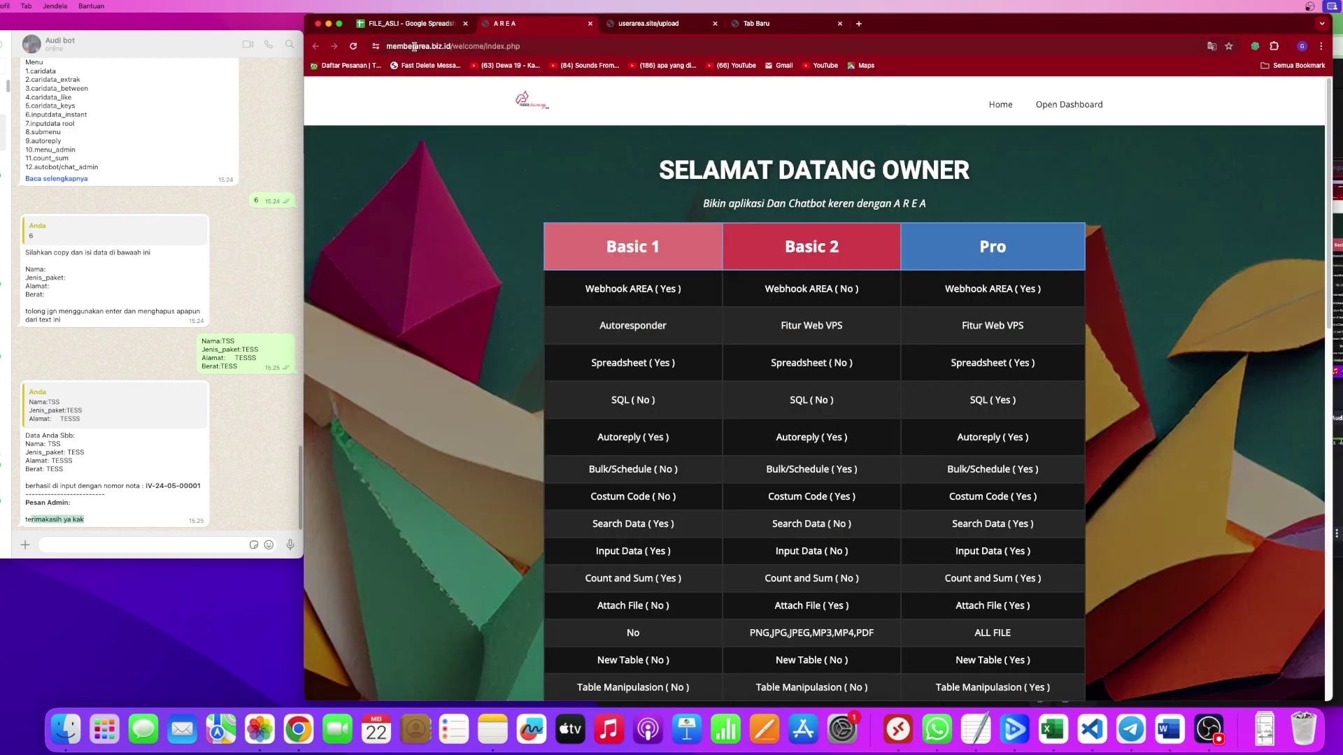
Highlight the SELAMAT DATANG OWNER heading and the Basic 1, Basic 2 and Pro plan names, then scroll through to the prices.
{"action": "left_click", "coordinate": [537, 47]}
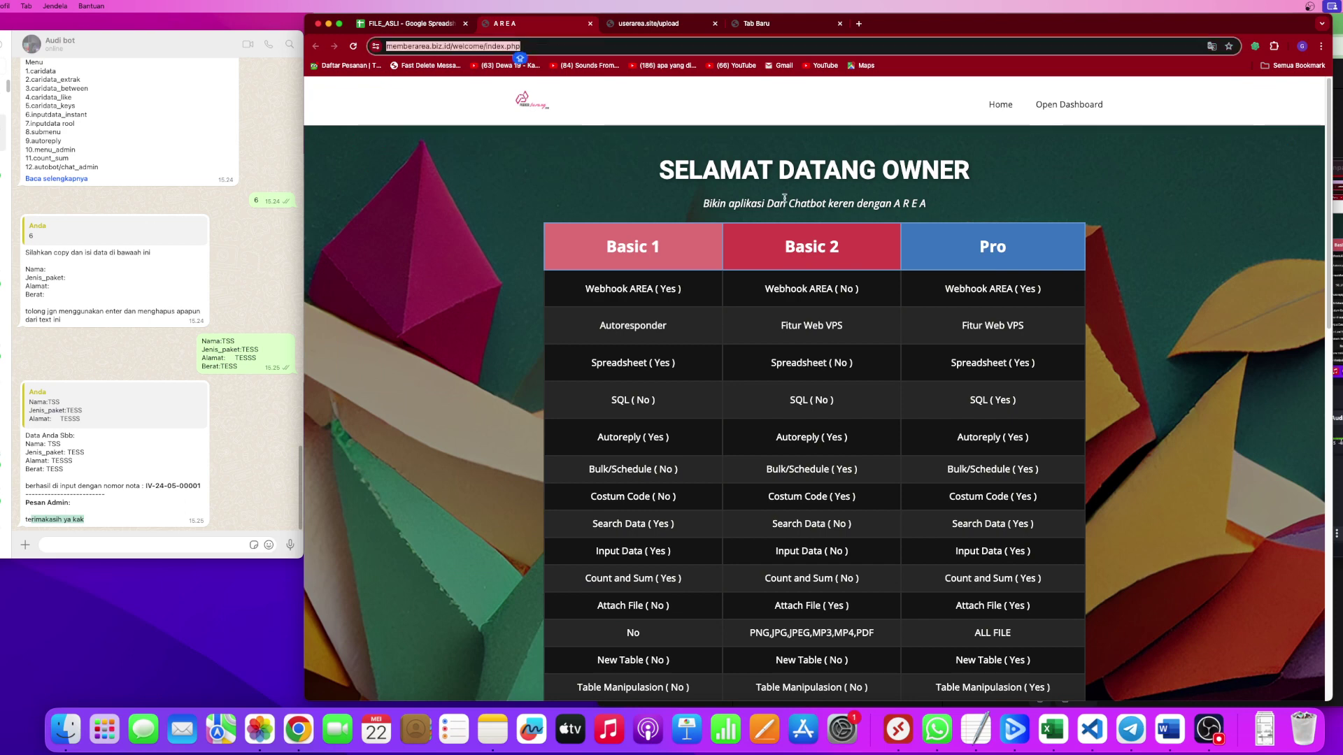
{"action": "left_click_drag", "start_coordinate": [595, 165], "coordinate": [1017, 194]}
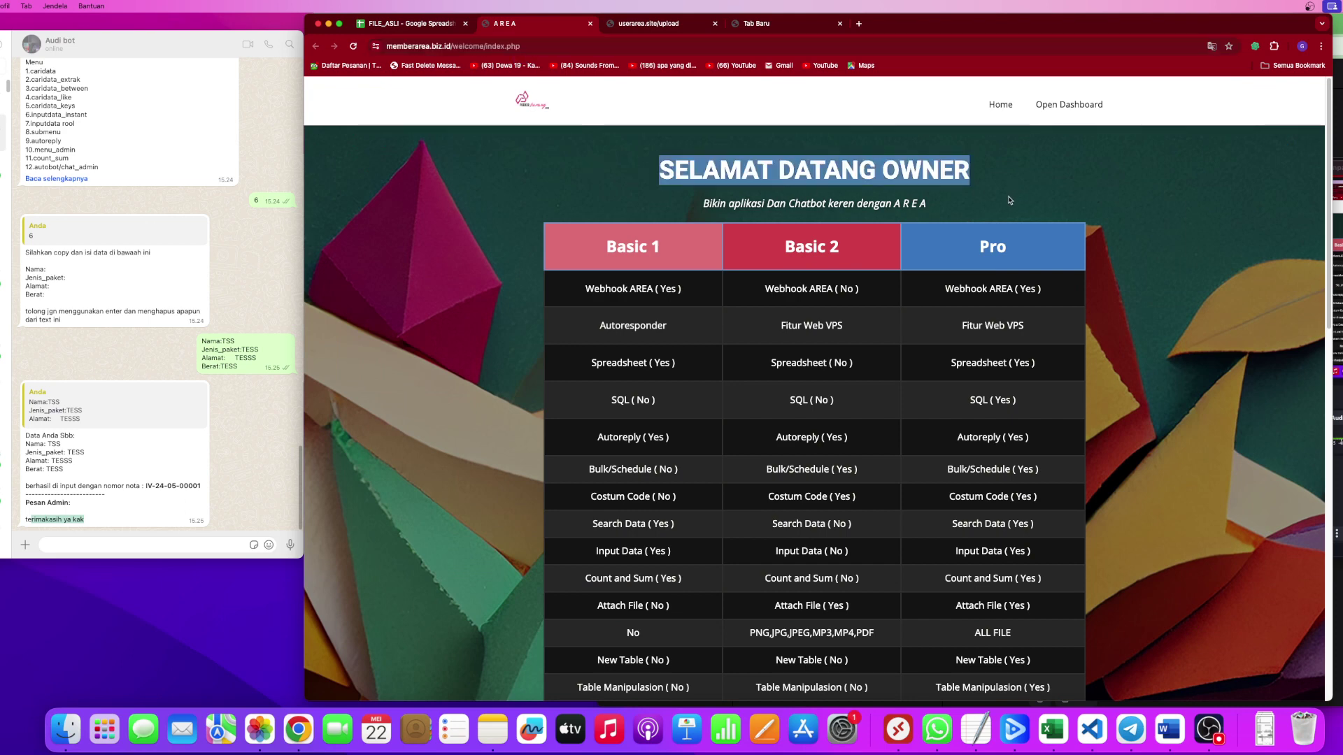
{"action": "triple_click", "coordinate": [610, 249]}
{"action": "triple_click", "coordinate": [789, 248]}
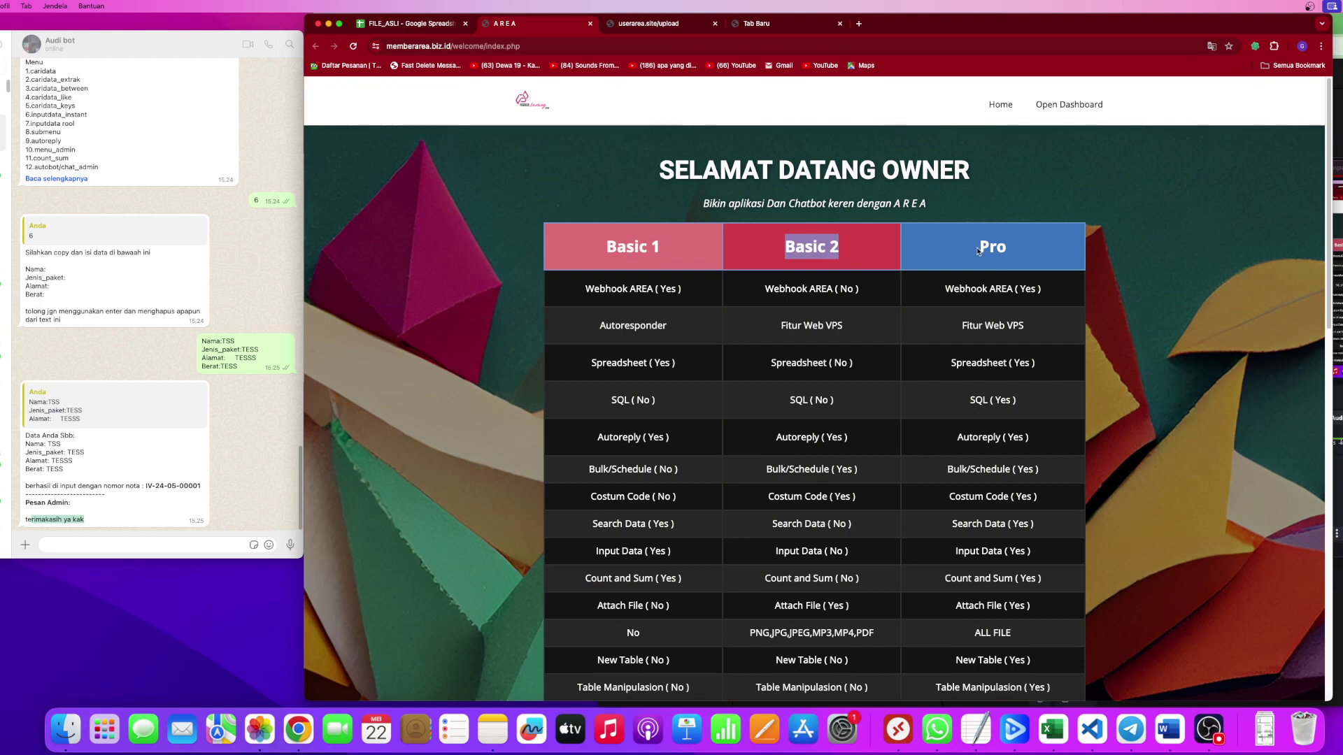
{"action": "triple_click", "coordinate": [981, 249]}
{"action": "scroll", "coordinate": [889, 236], "scroll_direction": "down", "scroll_amount": 1}
{"action": "scroll", "coordinate": [811, 203], "scroll_direction": "down", "scroll_amount": 20}
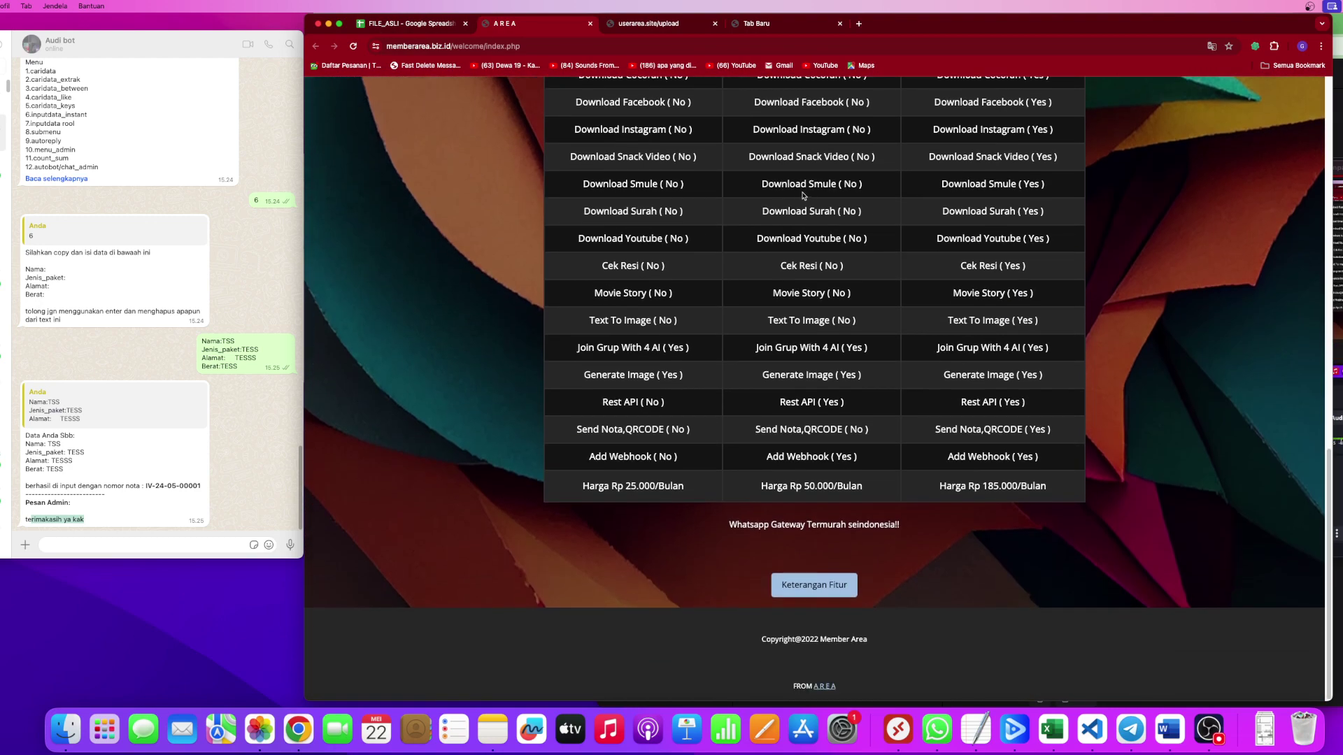
{"action": "scroll", "coordinate": [805, 194], "scroll_direction": "up", "scroll_amount": 20}
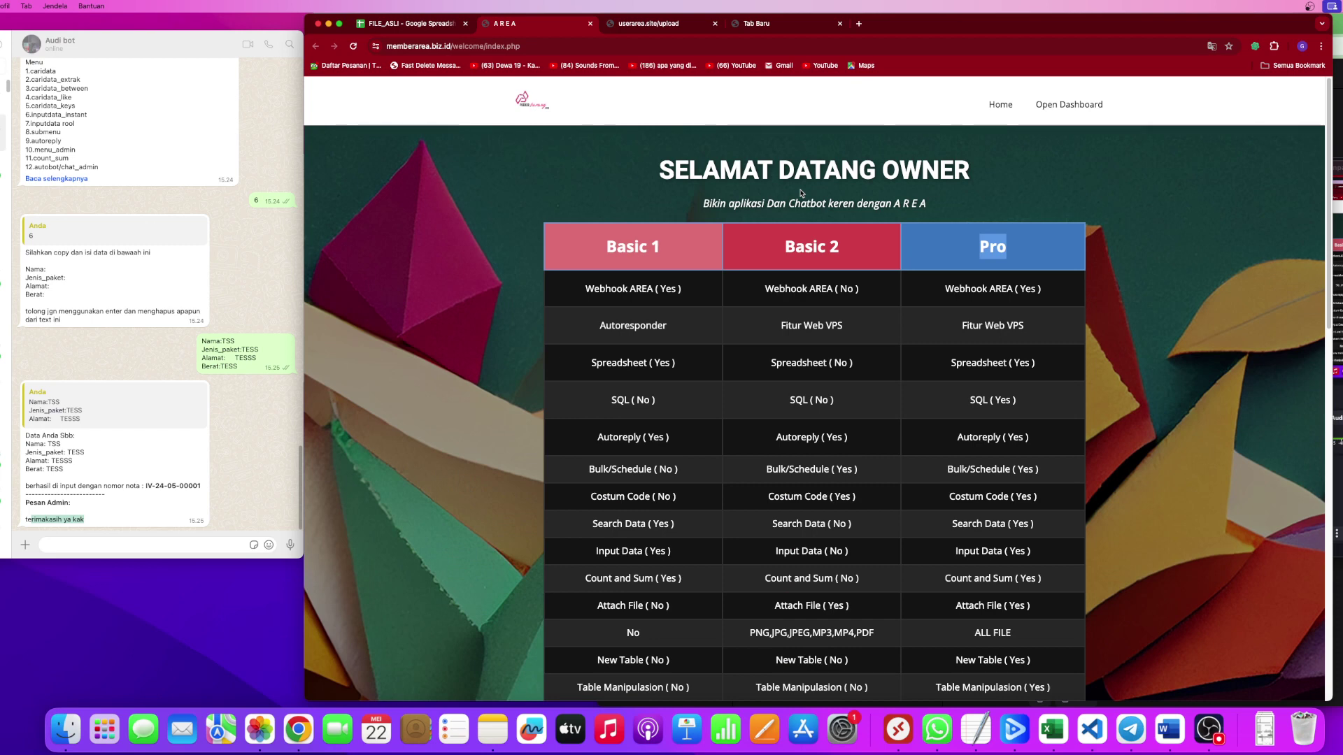